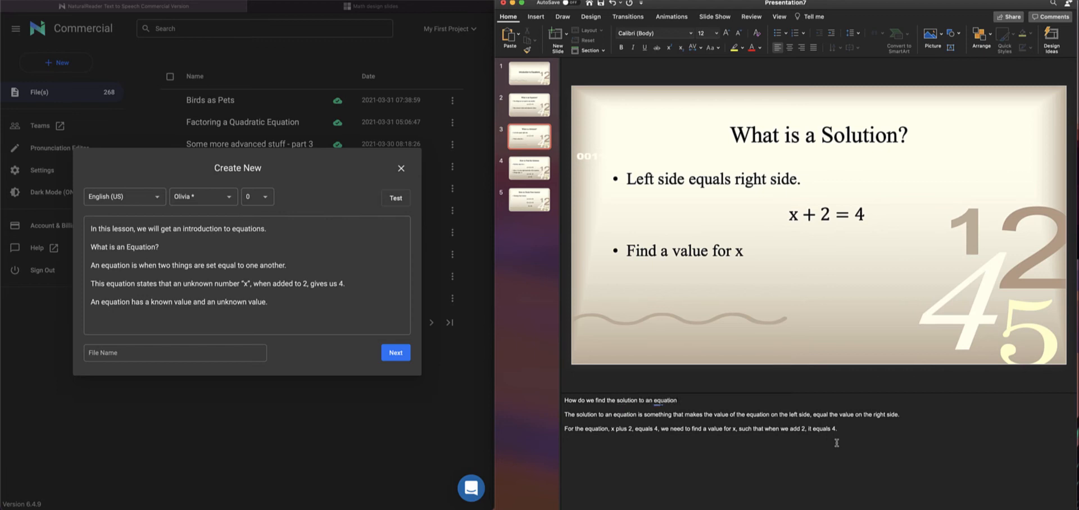
Append the speaker notes of the "What is a Solution?" slide to the end of the text-to-speech script.
left_click_drag(854, 442, 544, 373)
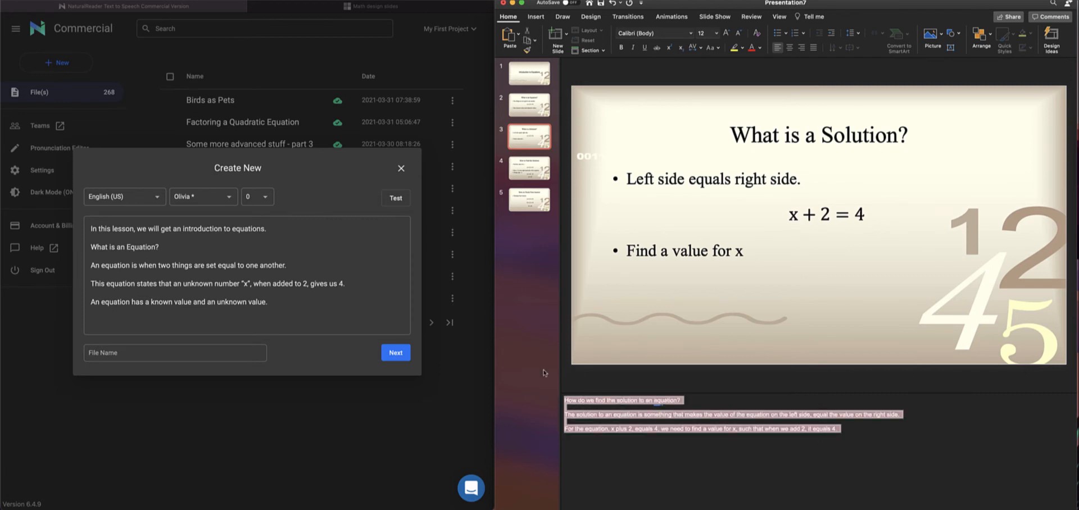
left_click(283, 325)
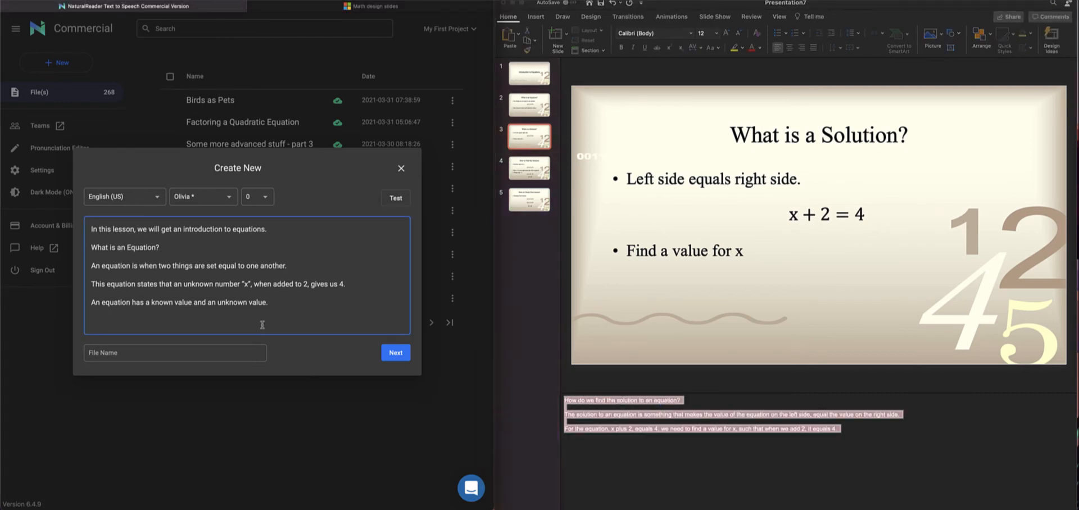
type("How do we find the solution to an equation?")
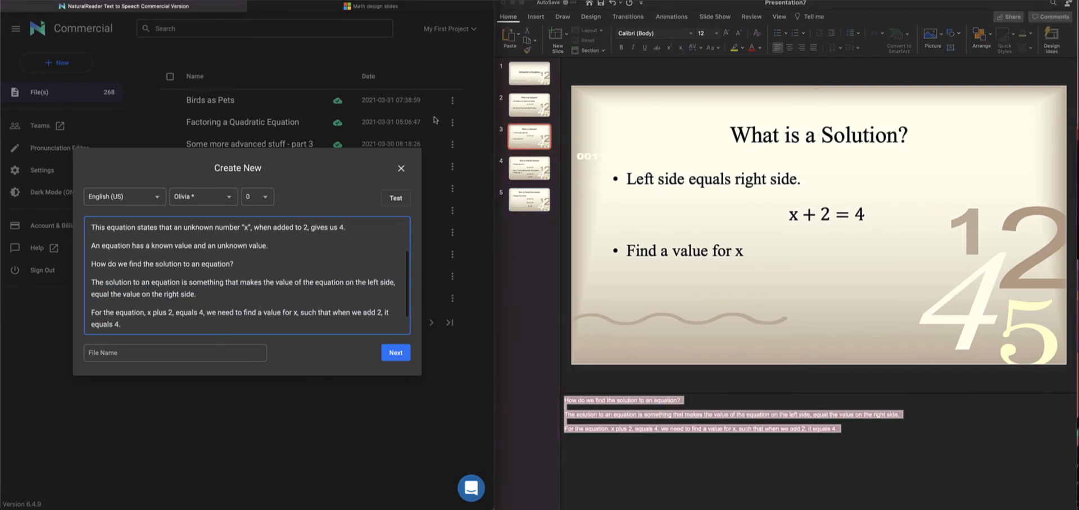
Copy all speaker notes of the "How to Find the Solution" slide onto a new line at the end of the script.
left_click(523, 172)
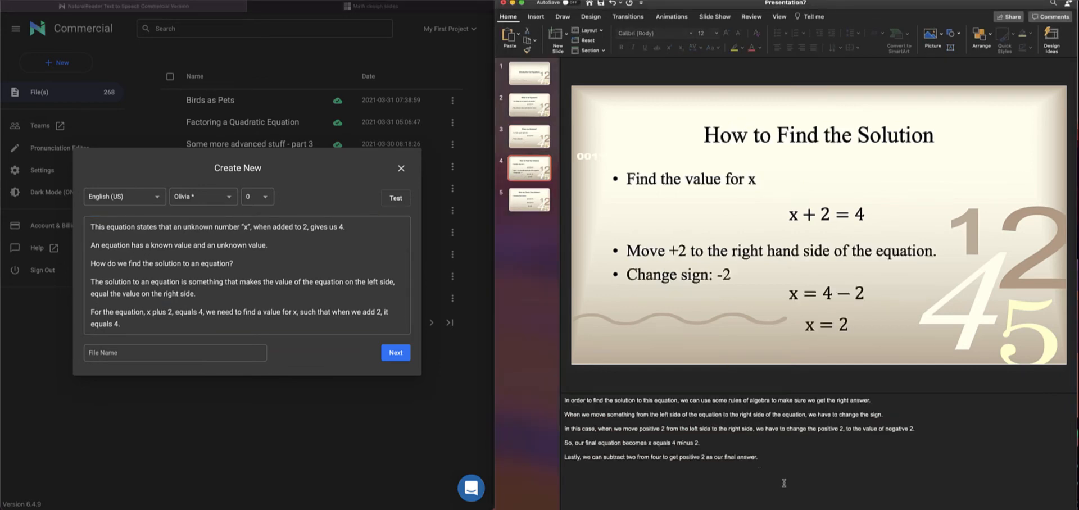
left_click(158, 324)
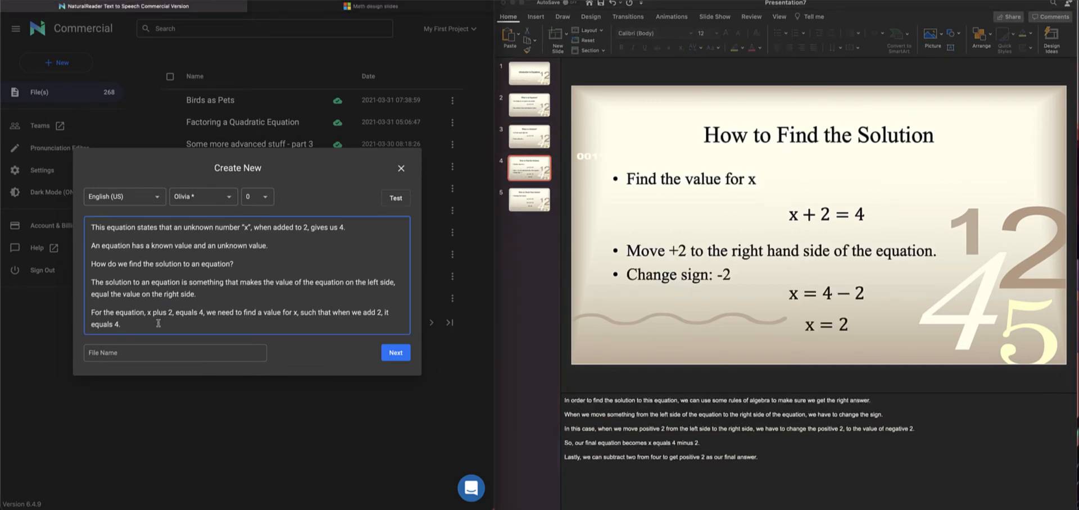
double_click(158, 324)
key("Return")
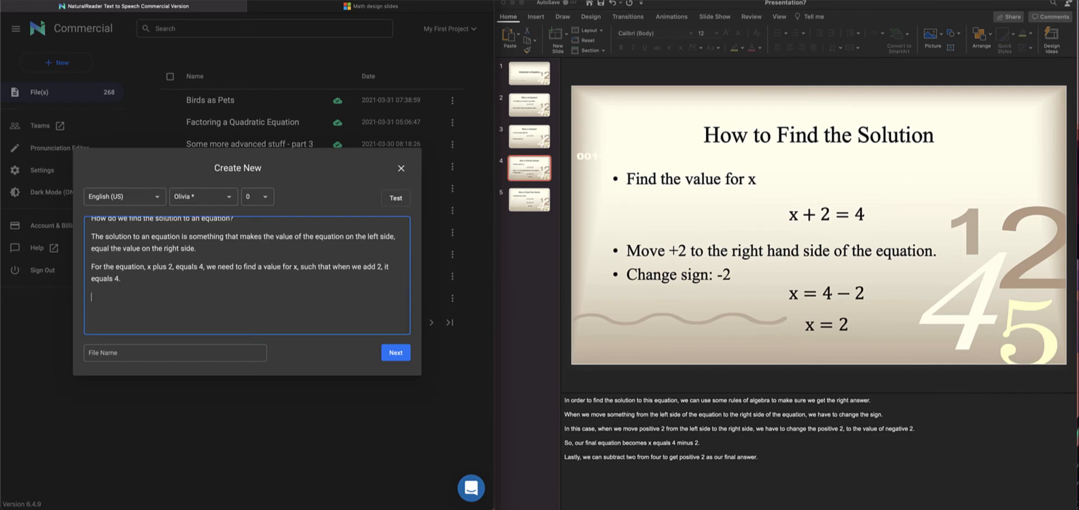
left_click(820, 471)
left_click_drag(818, 460, 505, 381)
right_click(619, 408)
left_click(582, 410)
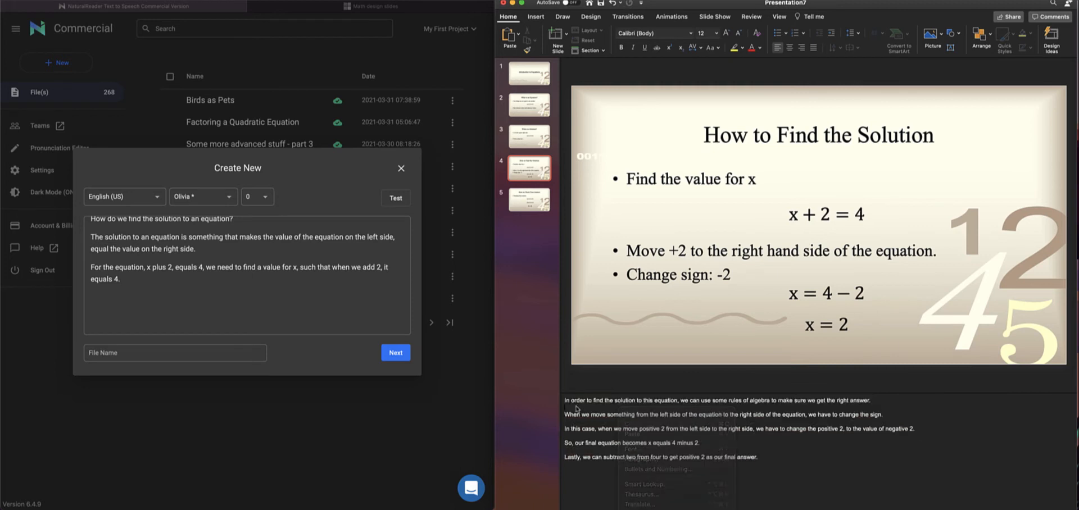
left_click_drag(763, 461, 503, 389)
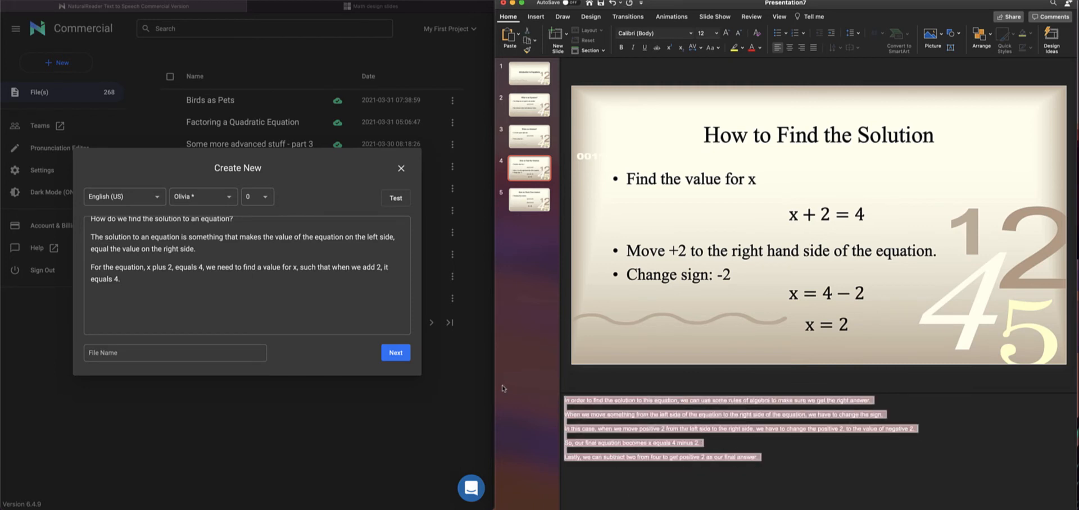
left_click(162, 307)
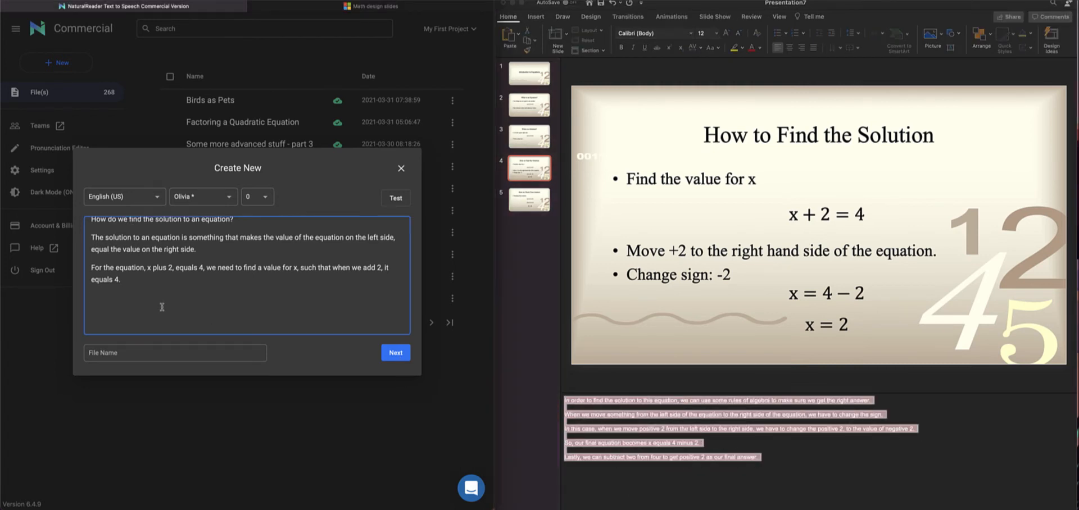
key("ctrl+v")
scroll(225, 309, "down", 5)
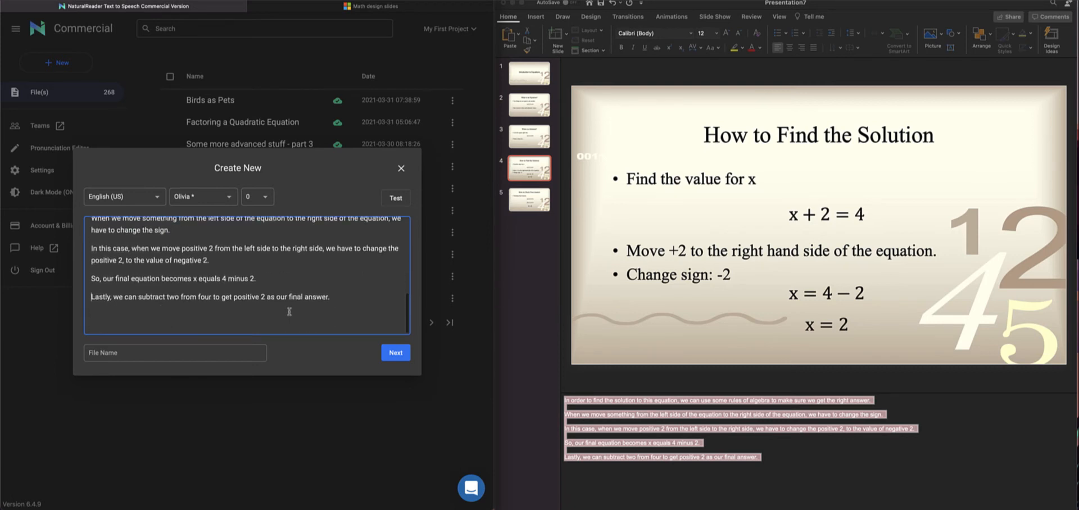
Copy all speaker notes of the "How to Check Your Answer" slide to the end of the script.
left_click(529, 200)
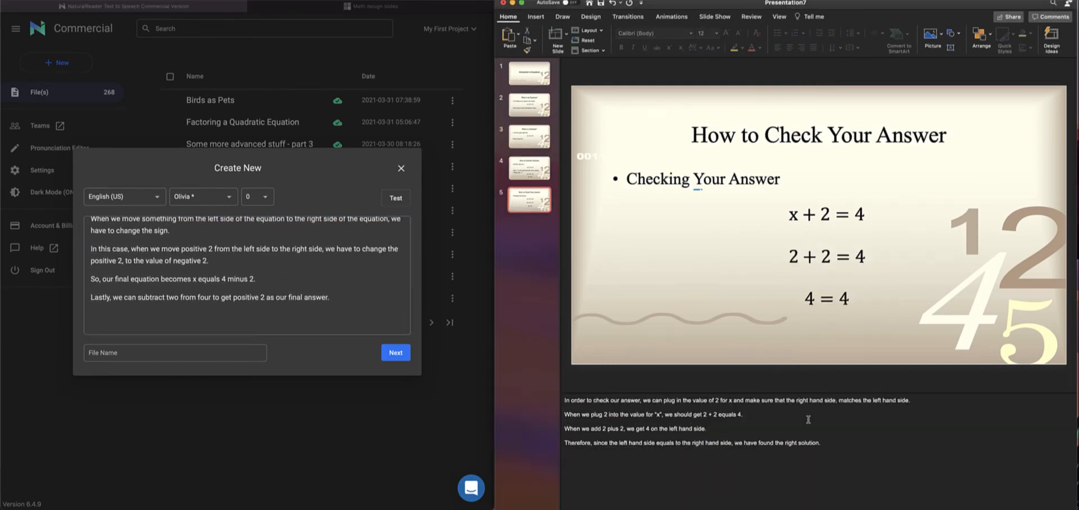
left_click(856, 465)
key("super+a")
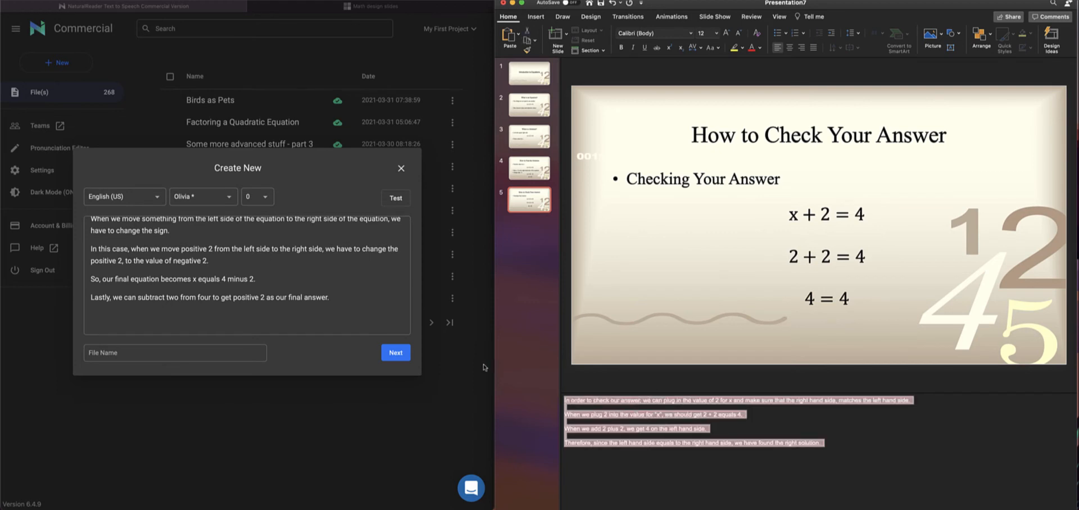
right_click(612, 422)
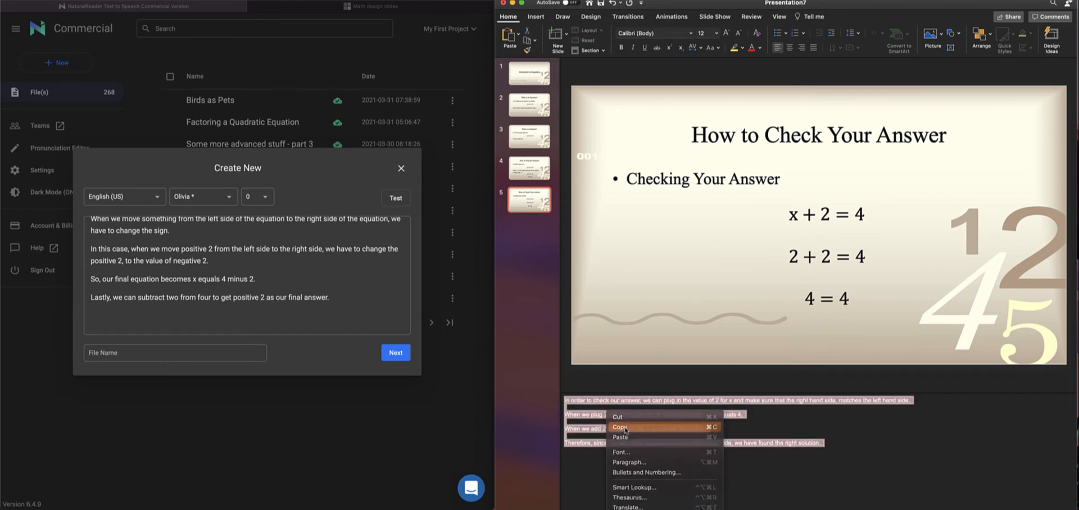
left_click(625, 429)
left_click(202, 320)
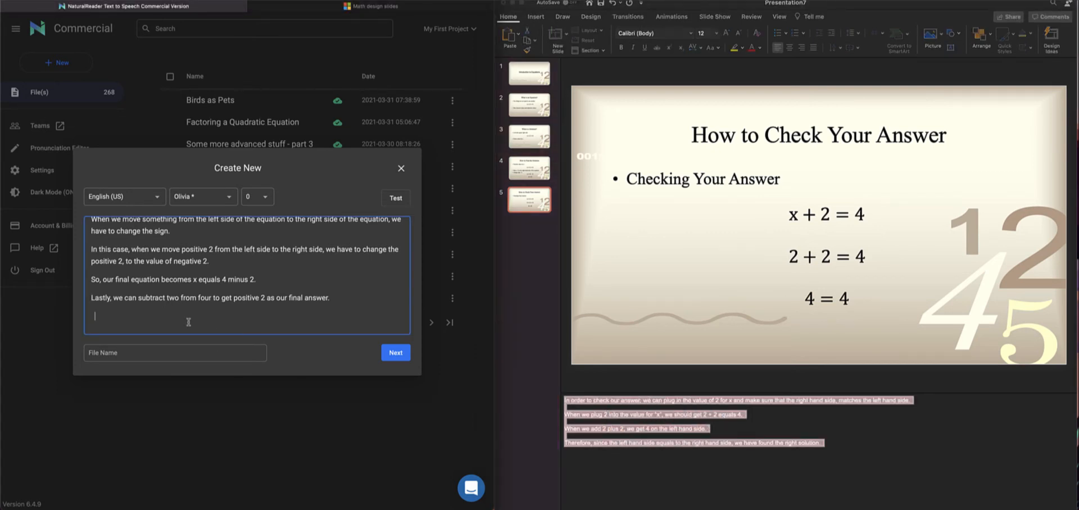
key("BackSpace")
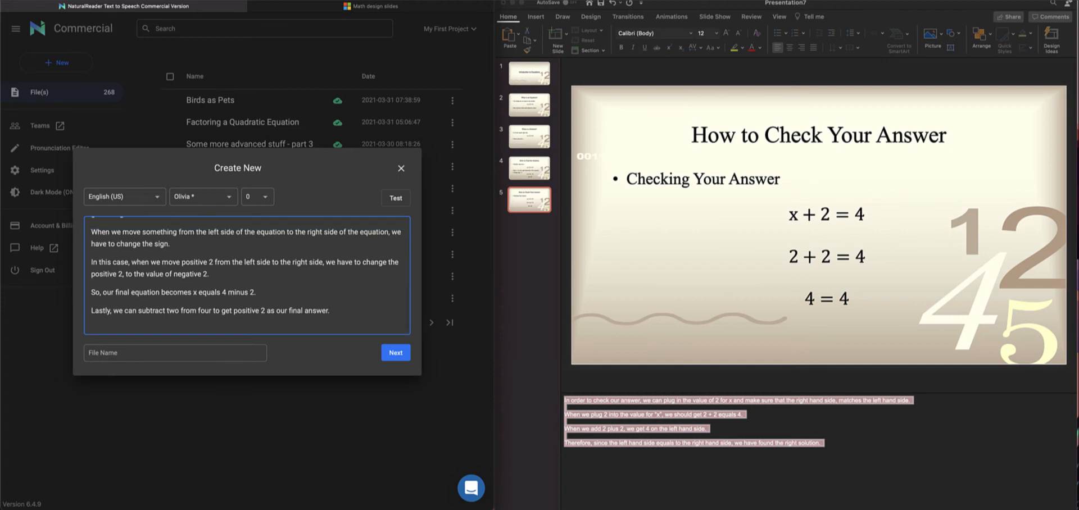
key("super+v")
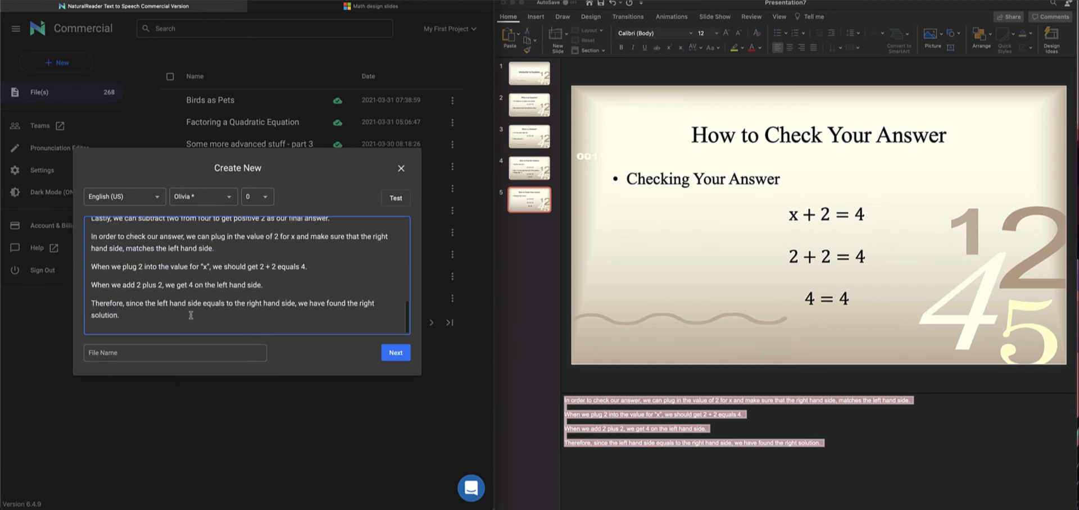
Check the assembled script from start to end and set its voice to Barry.
scroll(191, 316, "up", 10)
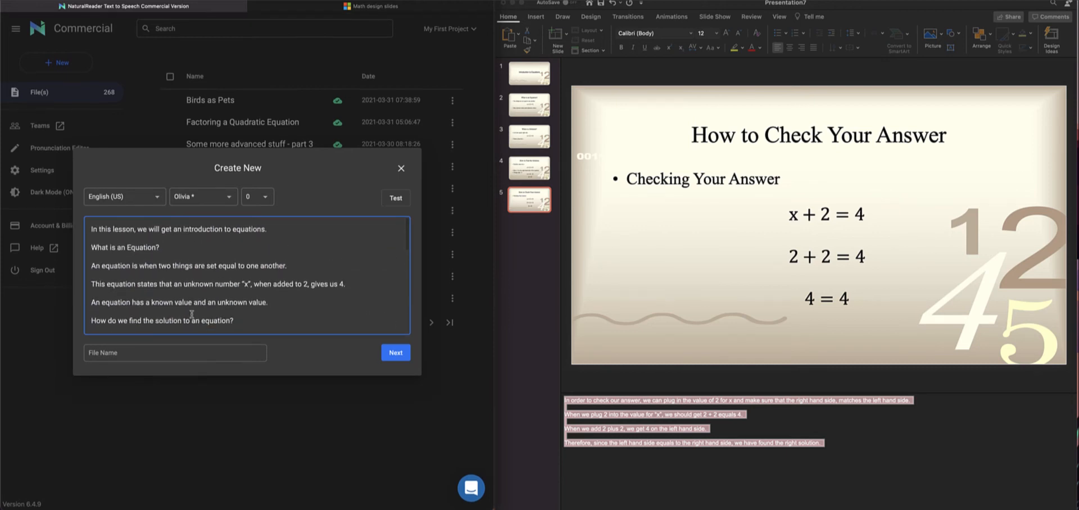
scroll(191, 315, "down", 10)
scroll(193, 313, "up", 10)
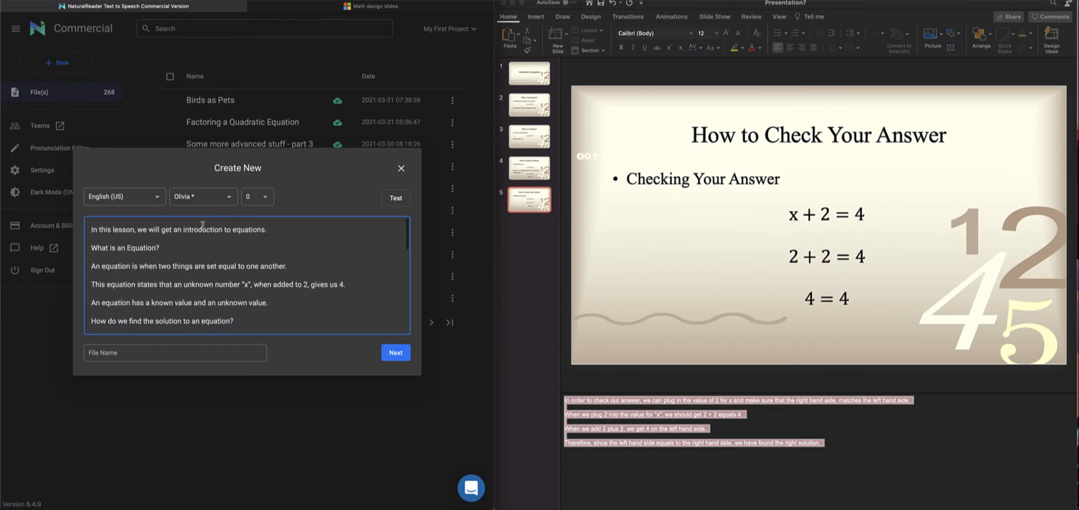
left_click(191, 197)
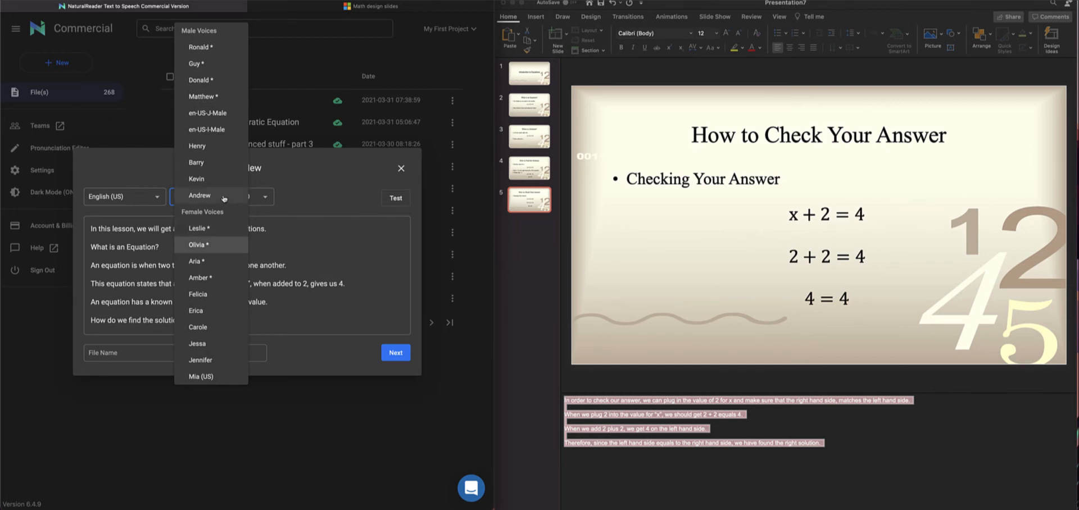
left_click(206, 163)
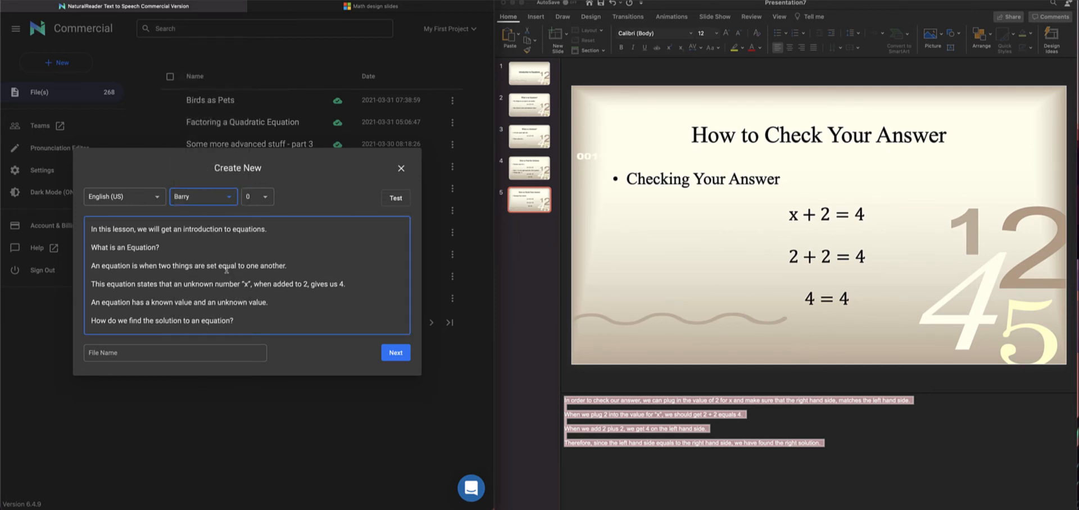
left_click(204, 198)
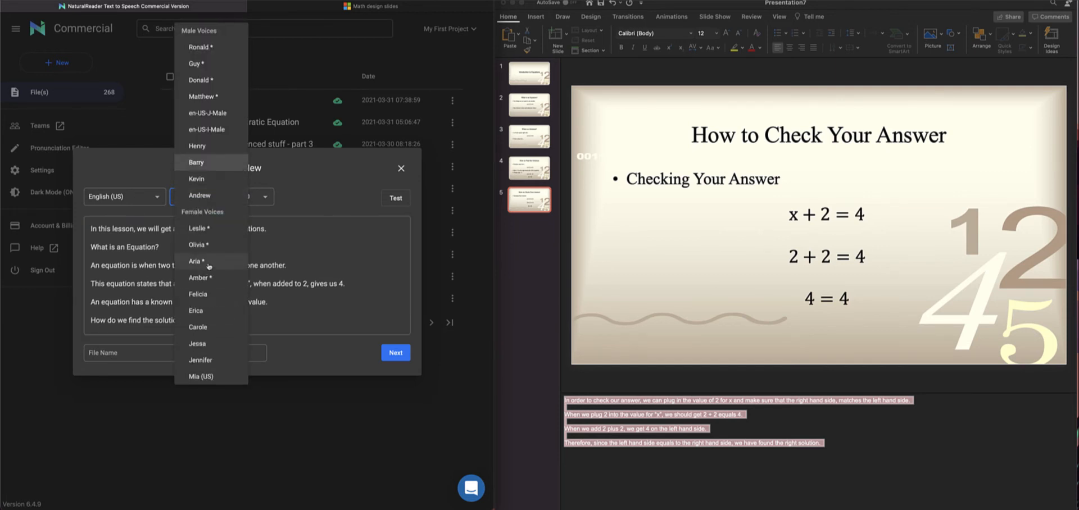
left_click(333, 295)
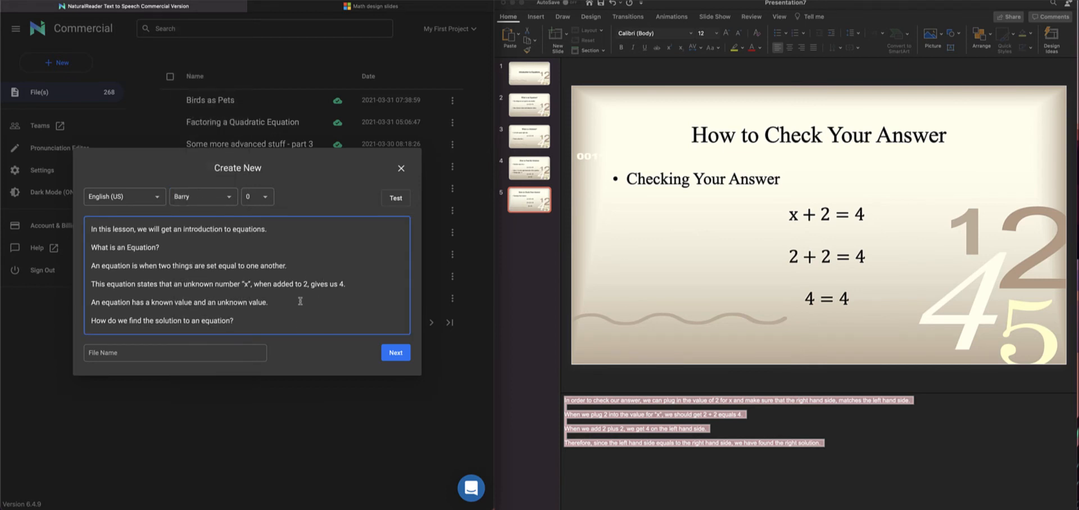
Name the file "Introduction to Equations" and create it from the script.
key("super+v")
left_click(202, 357)
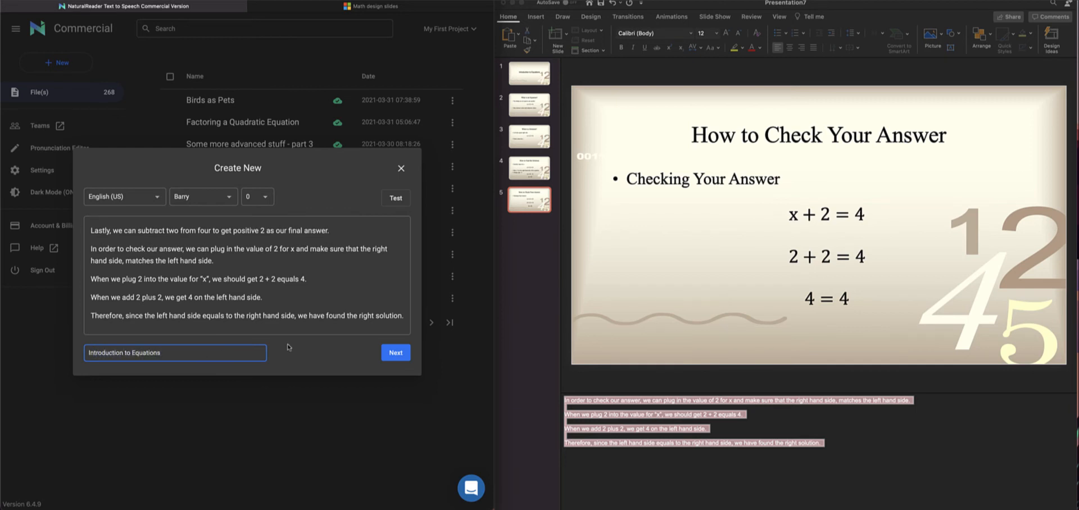
left_click(397, 353)
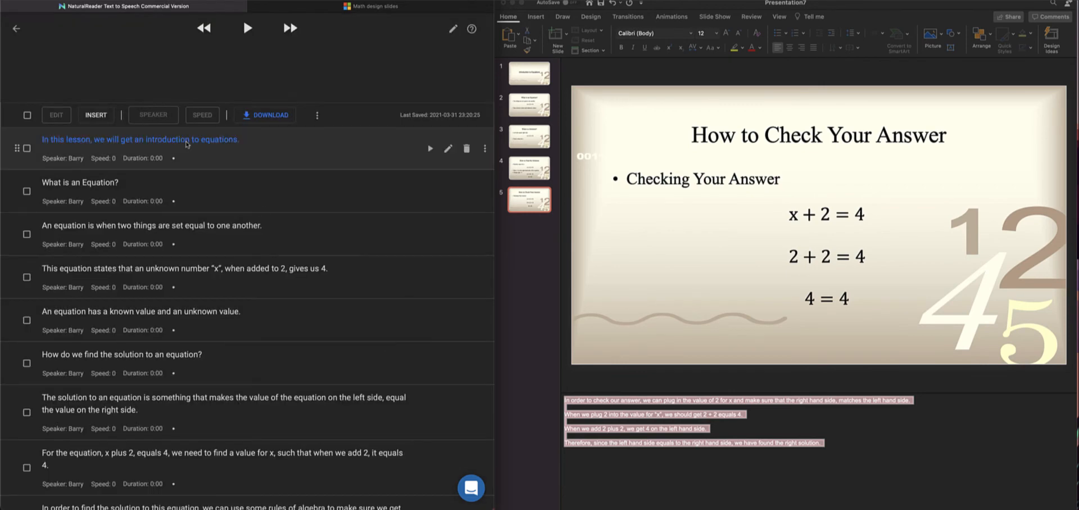
Look through all script lines of the new file to check their order and assigned speaker.
scroll(253, 286, "down", 8)
scroll(253, 286, "up", 9)
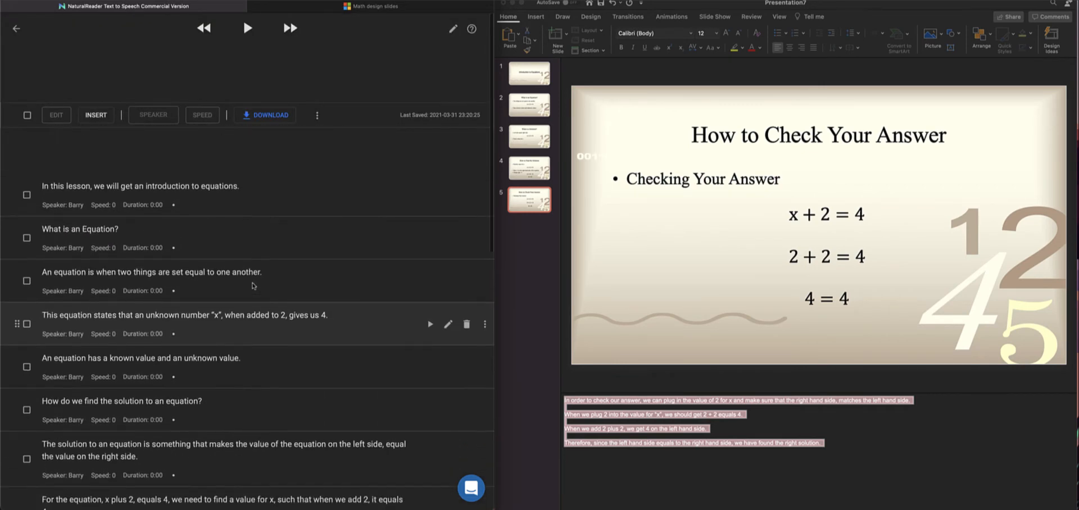
scroll(253, 286, "down", 8)
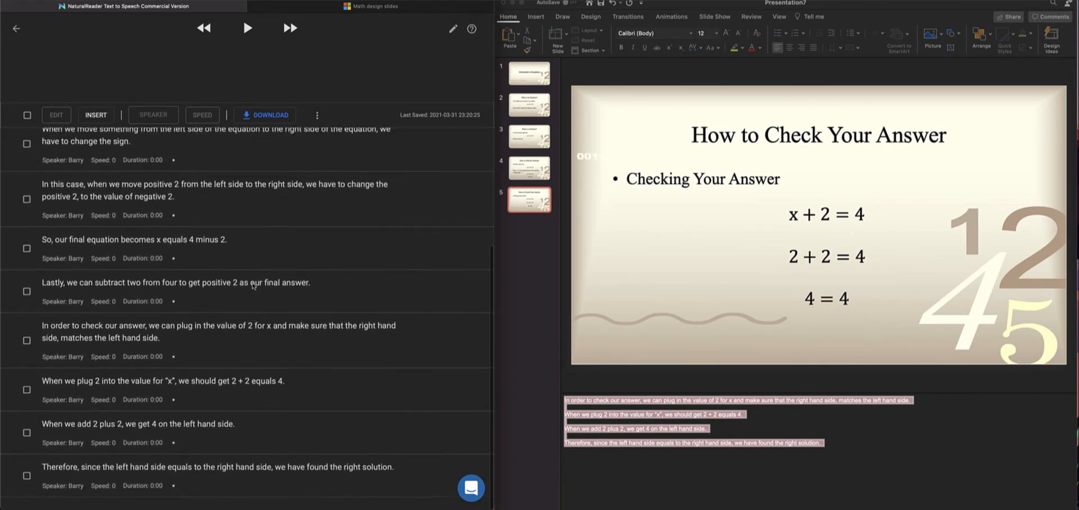
scroll(253, 286, "up", 8)
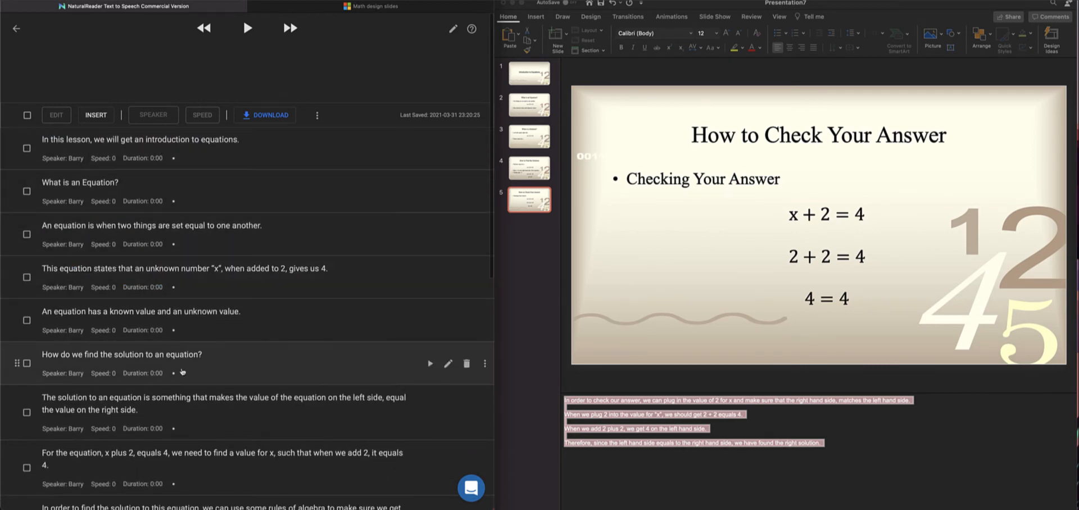
scroll(189, 416, "down", 8)
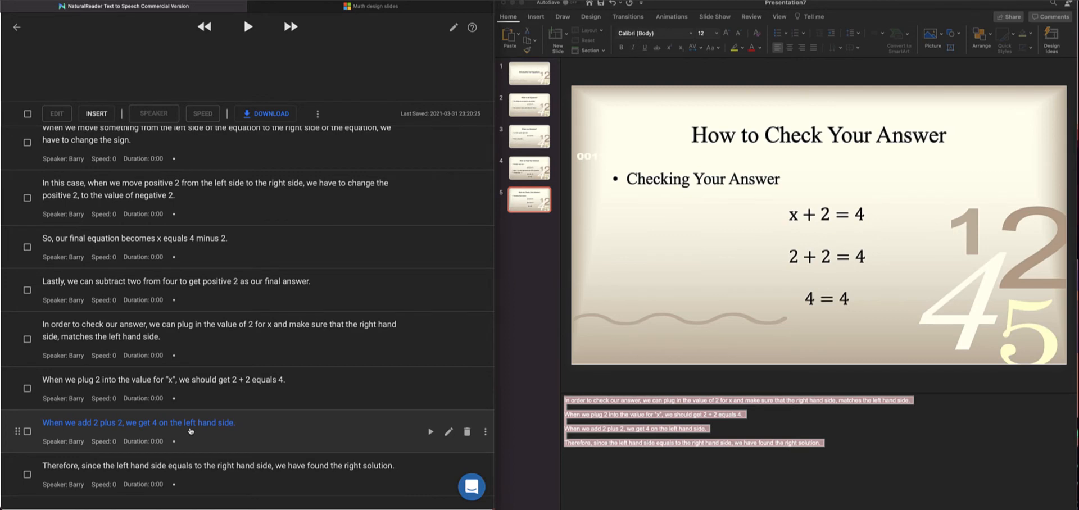
scroll(194, 430, "up", 8)
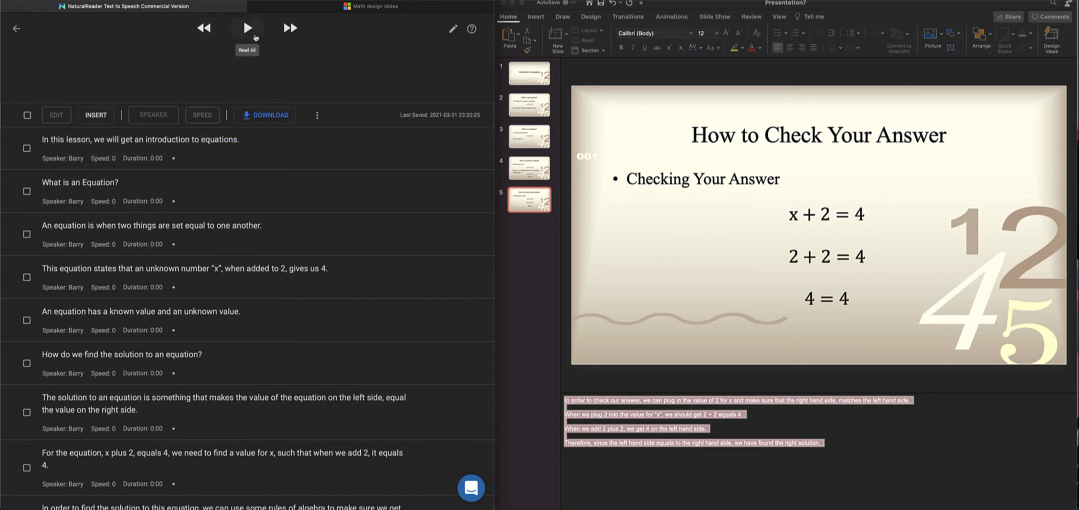
Play the whole narration from the first line with the "Introduction to Equations" title slide shown alongside.
left_click(254, 36)
left_click(529, 77)
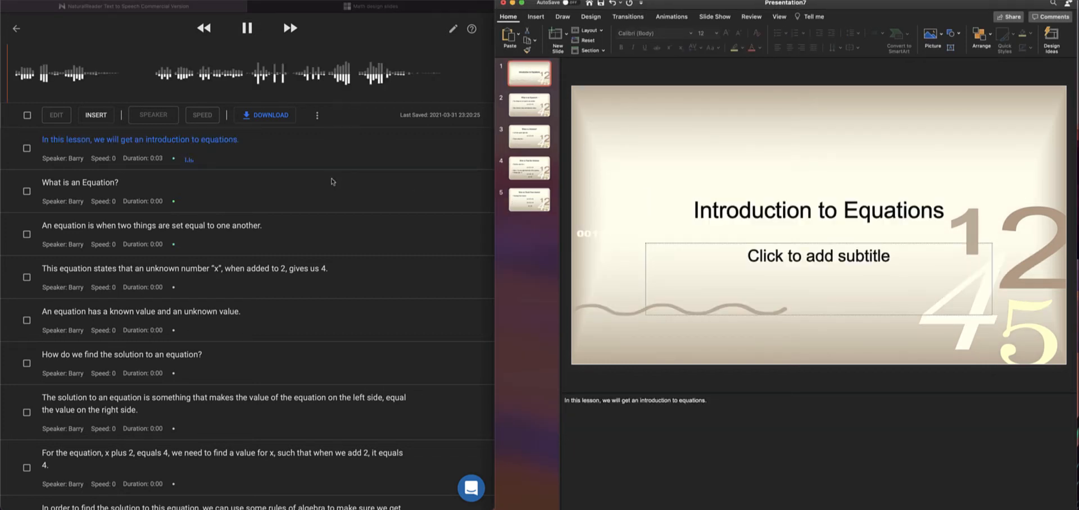
left_click(365, 152)
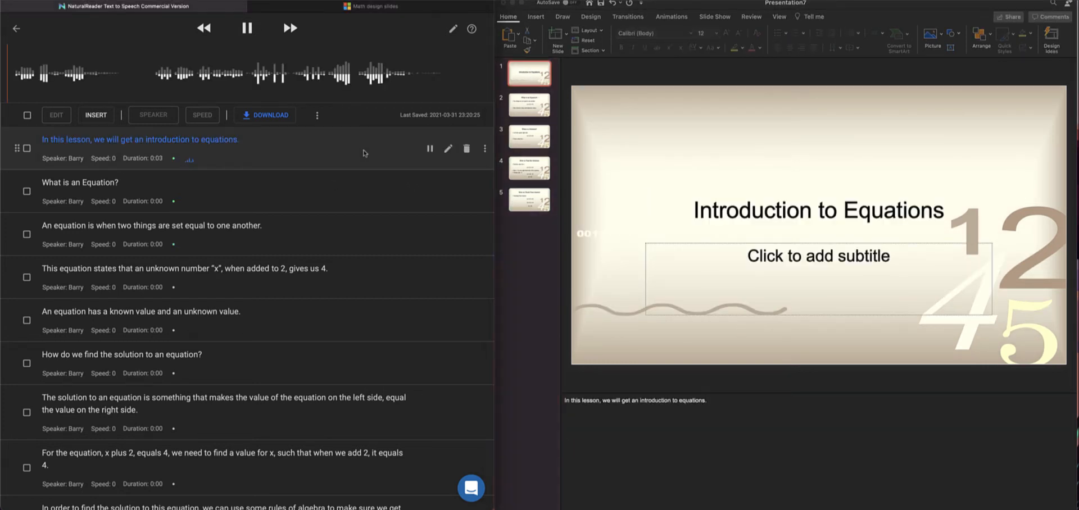
left_click(430, 150)
left_click(430, 150)
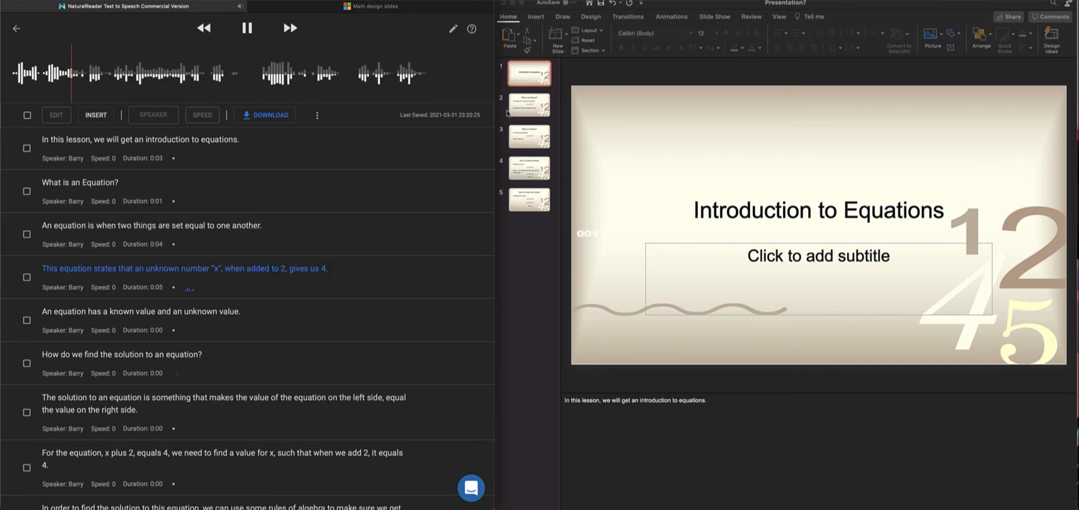
Follow the playing narration in the presentation by showing the "What is an Equation?" and "What is a Solution?" slides.
left_click(517, 108)
left_click(518, 108)
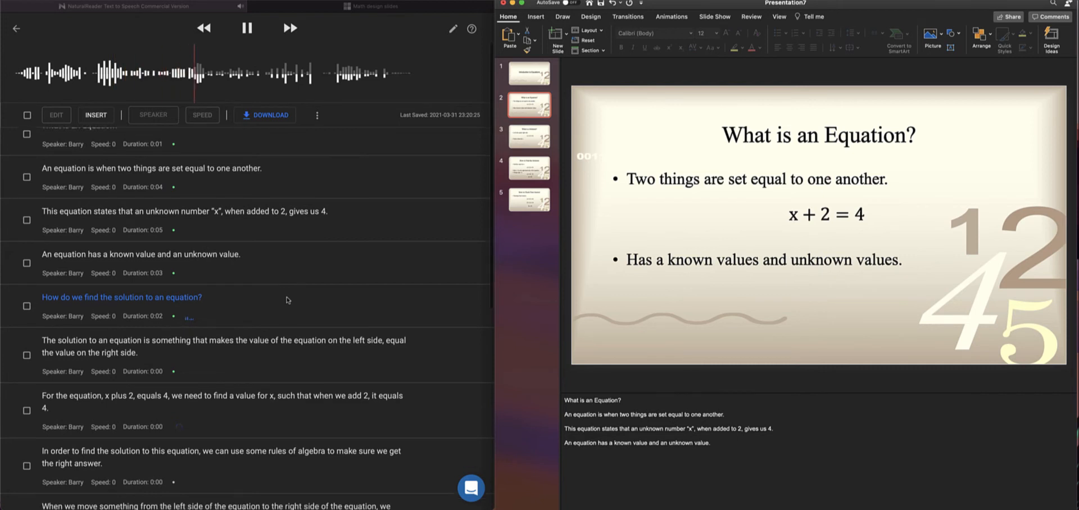
left_click(529, 143)
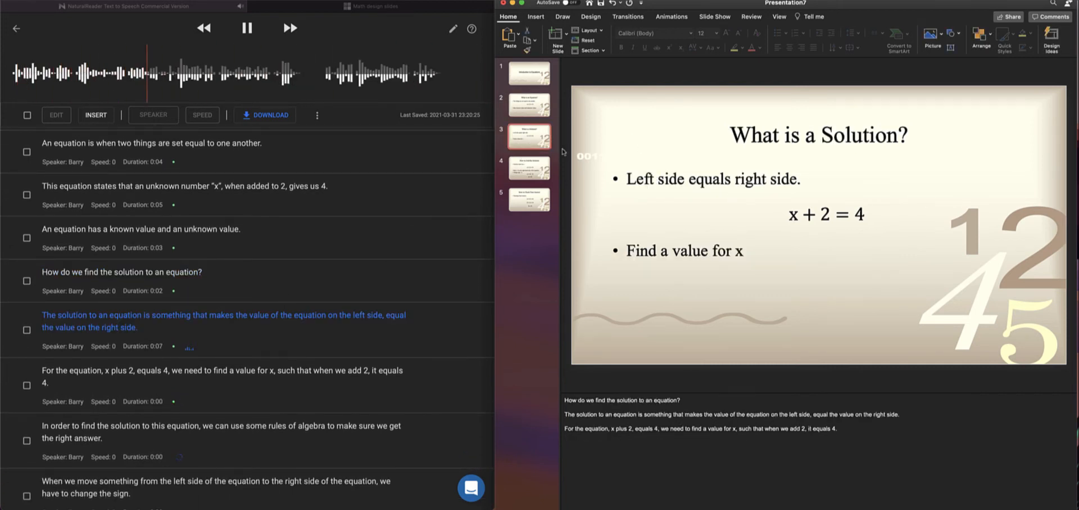
left_click(526, 111)
left_click(529, 136)
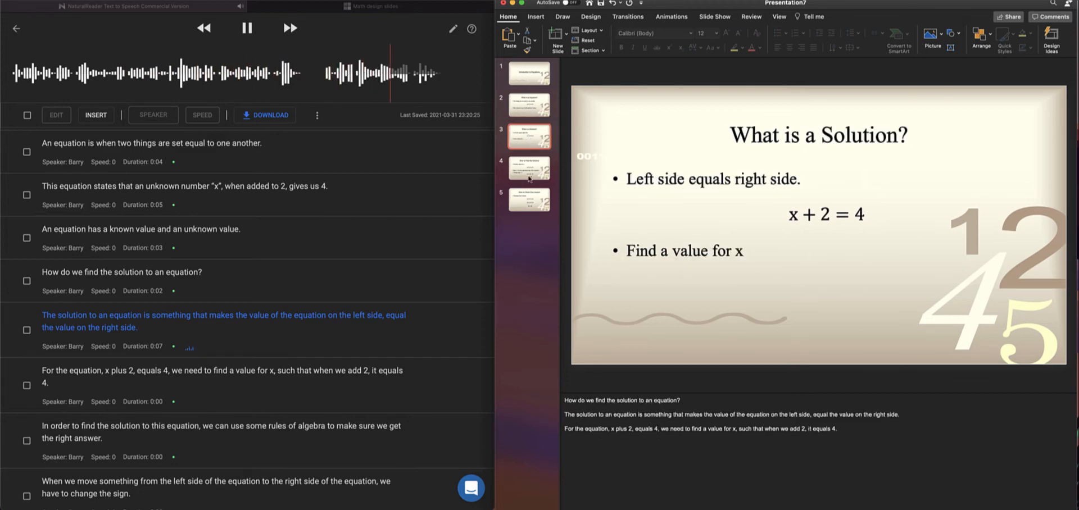
Pause the narration on the "For the equation, x plus 2, equals 4" line and show the "How to Find the Solution" slide.
left_click(523, 177)
left_click(525, 144)
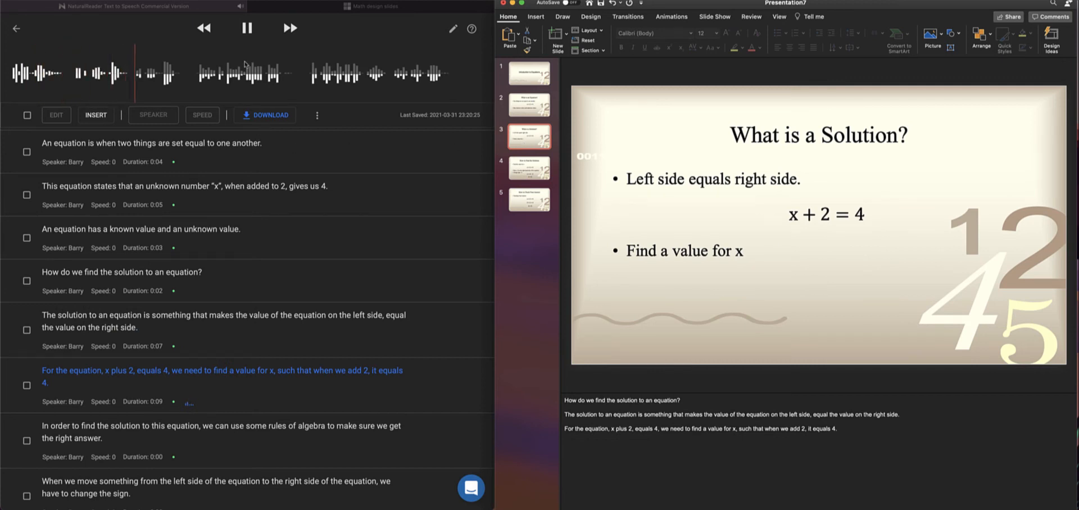
left_click(245, 28)
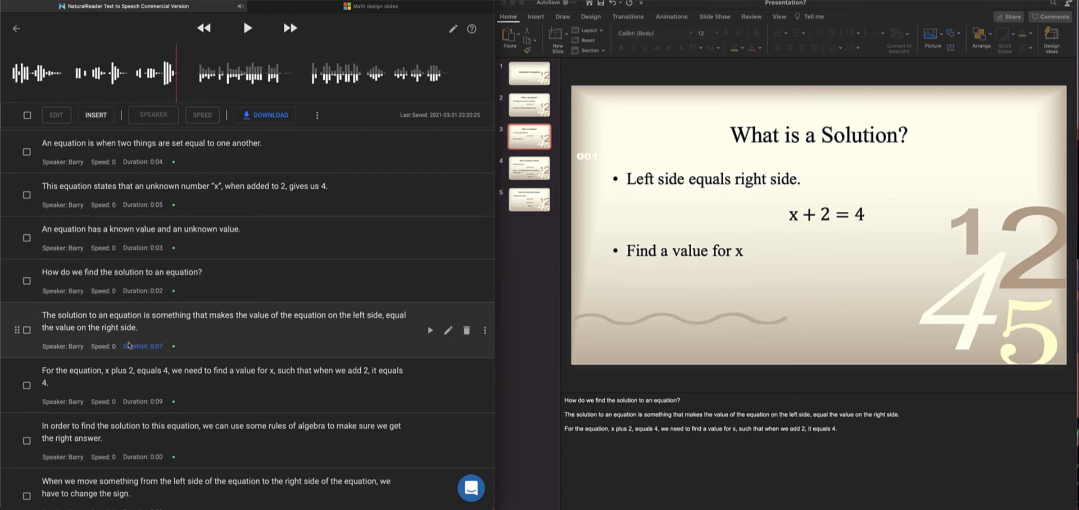
left_click(532, 168)
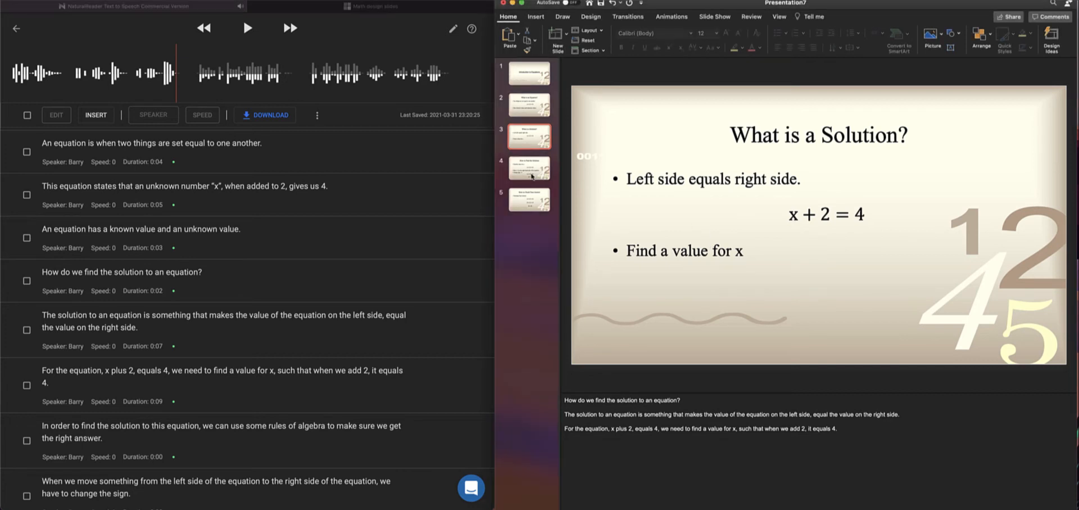
left_click(531, 168)
Resume the narration and follow it on the "What is a Solution?" and "How to Find the Solution" slides.
scroll(130, 253, "up", 3)
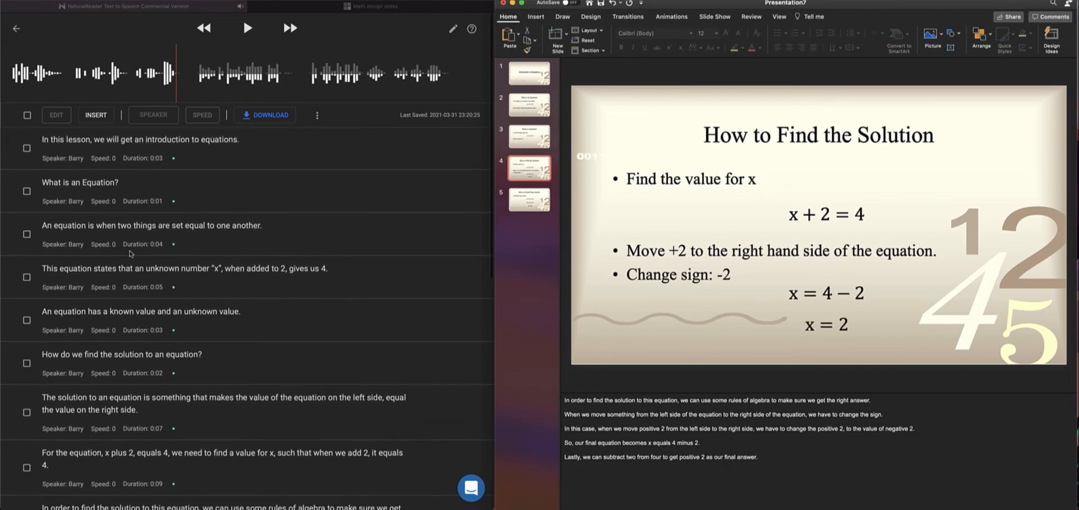
scroll(160, 309, "down", 3)
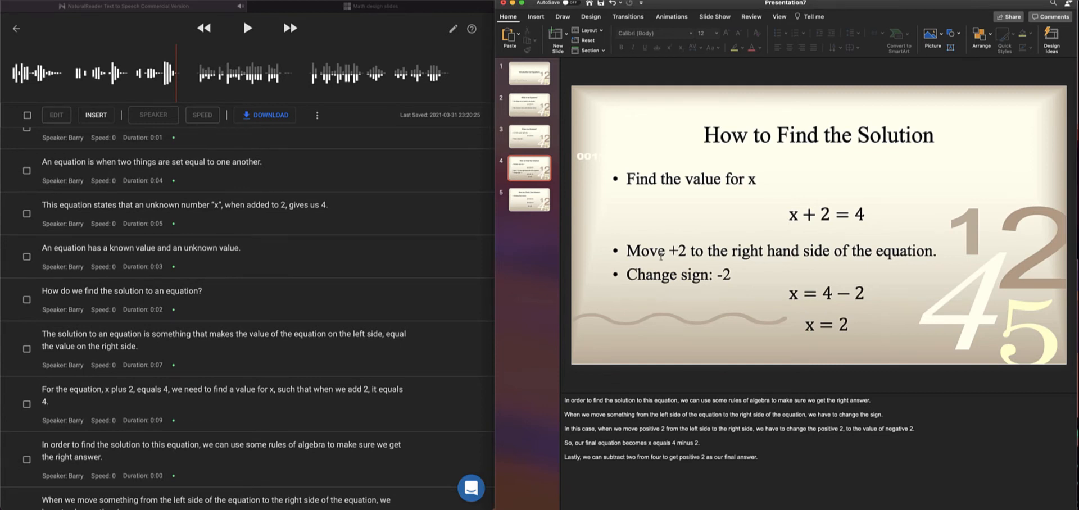
scroll(219, 293, "down", 2)
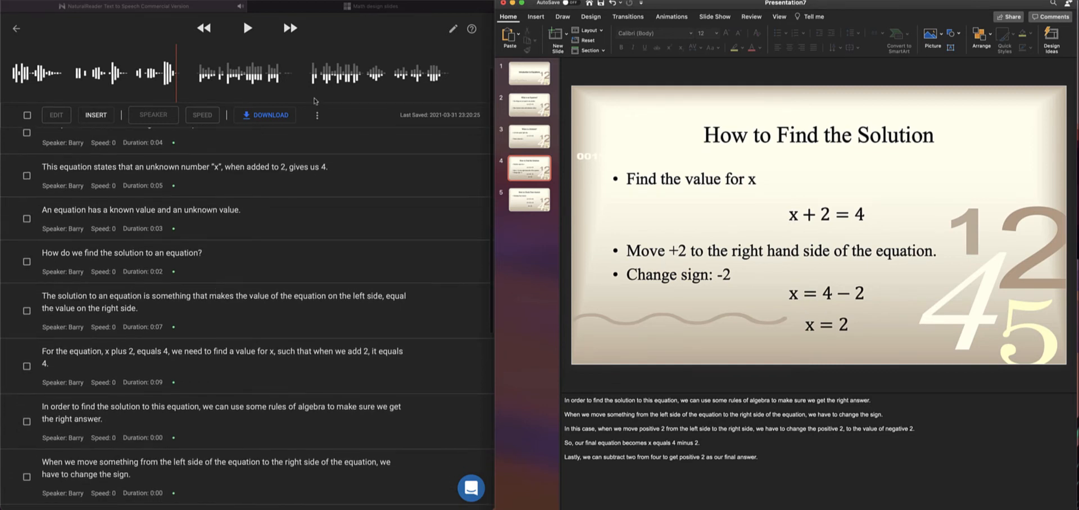
left_click(247, 28)
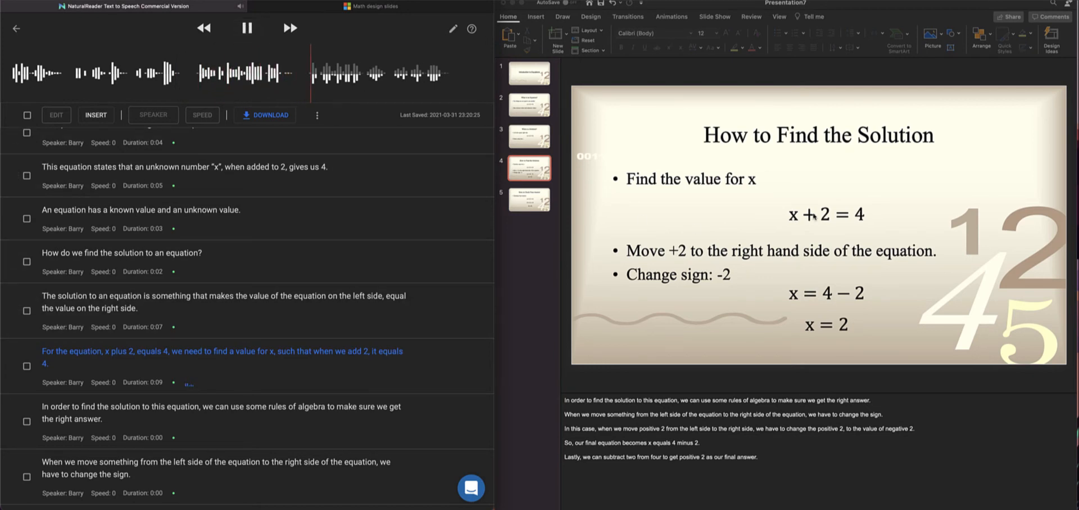
left_click(799, 215)
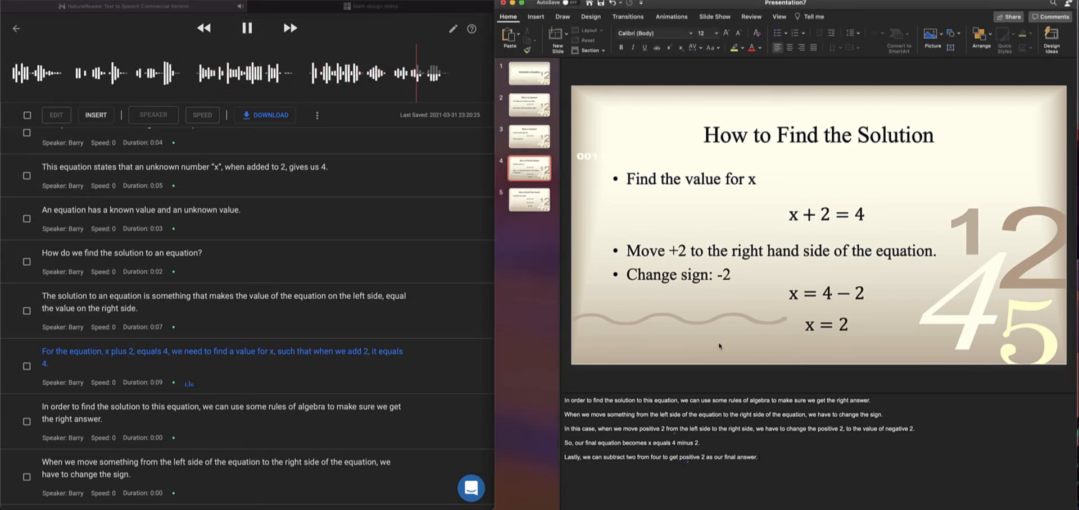
left_click(530, 139)
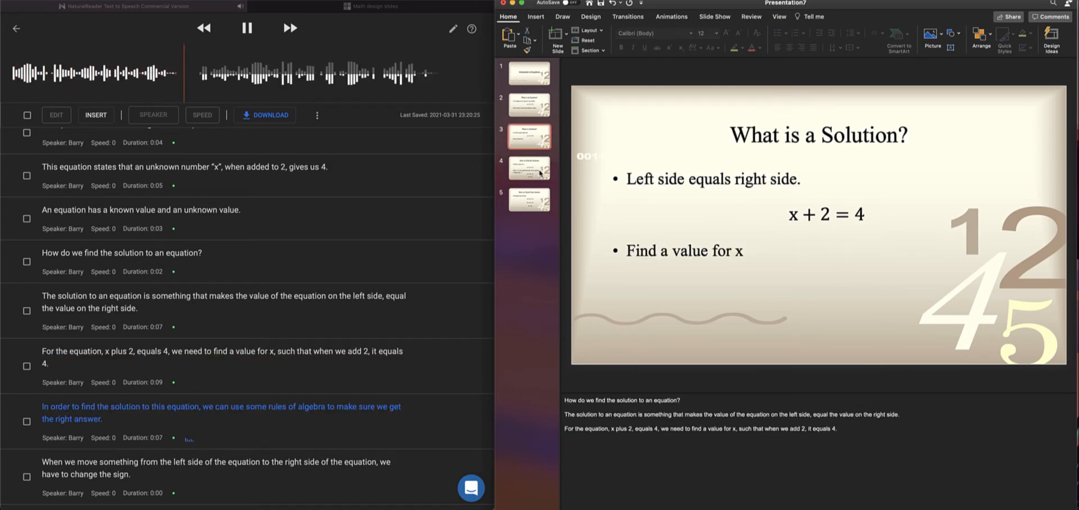
left_click(541, 173)
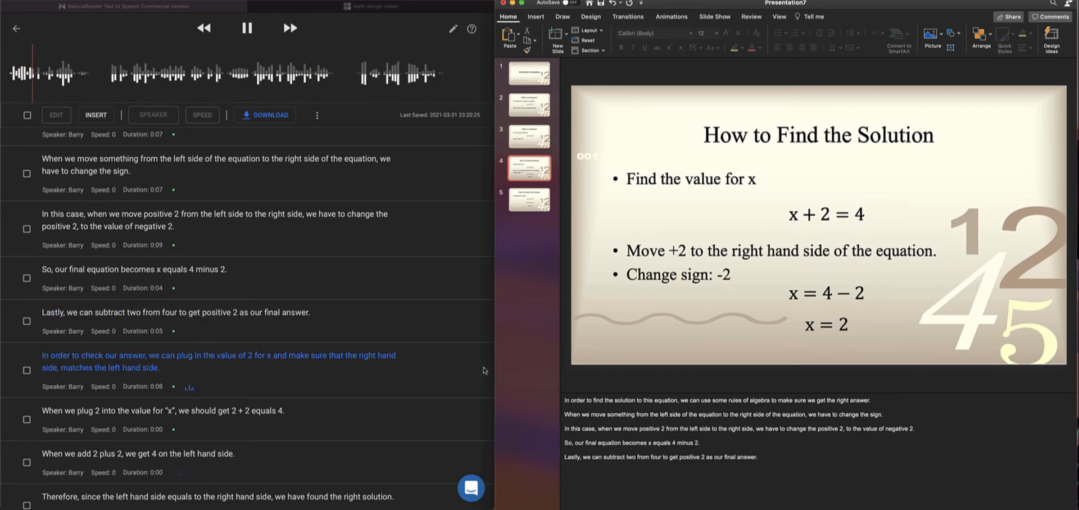
Show the "How to Check Your Answer" slide for the closing narration lines and place the cursor in the 4 = 4 equation.
left_click(529, 201)
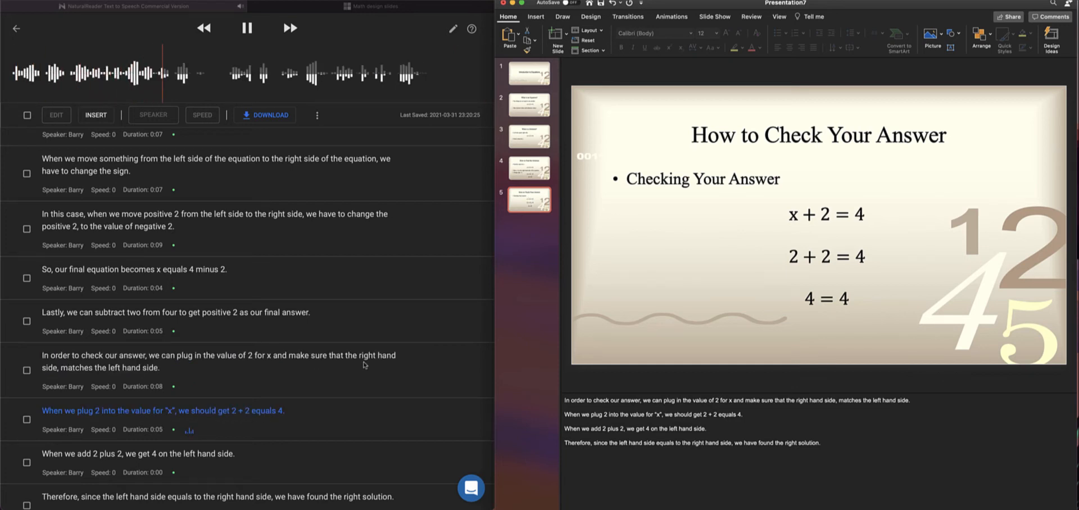
scroll(364, 366, "down", 1)
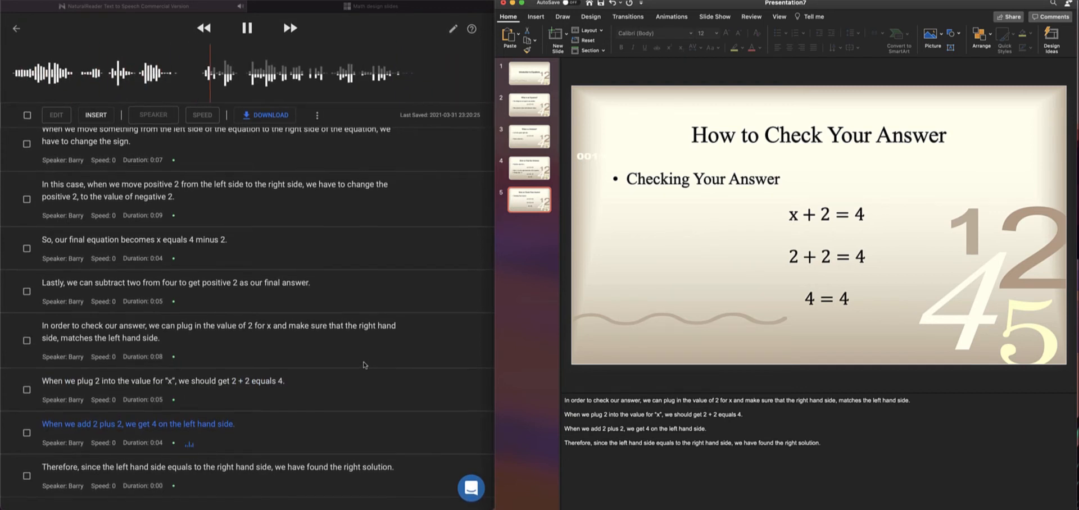
left_click(842, 302)
key("Right")
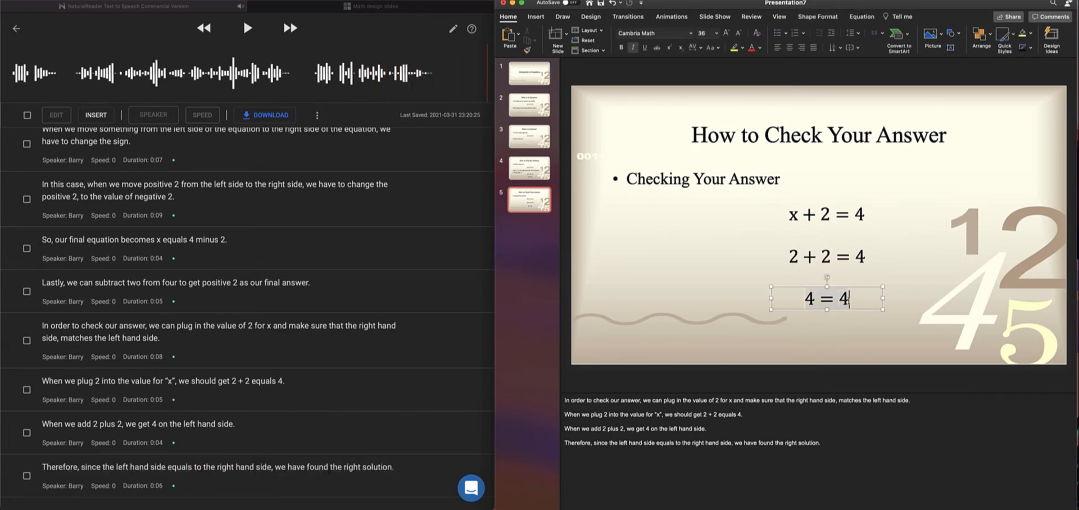
Point out the equations x + 2 = 4, 2 + 2 = 4 and 4 = 4 on the slide one after another.
left_click(838, 332)
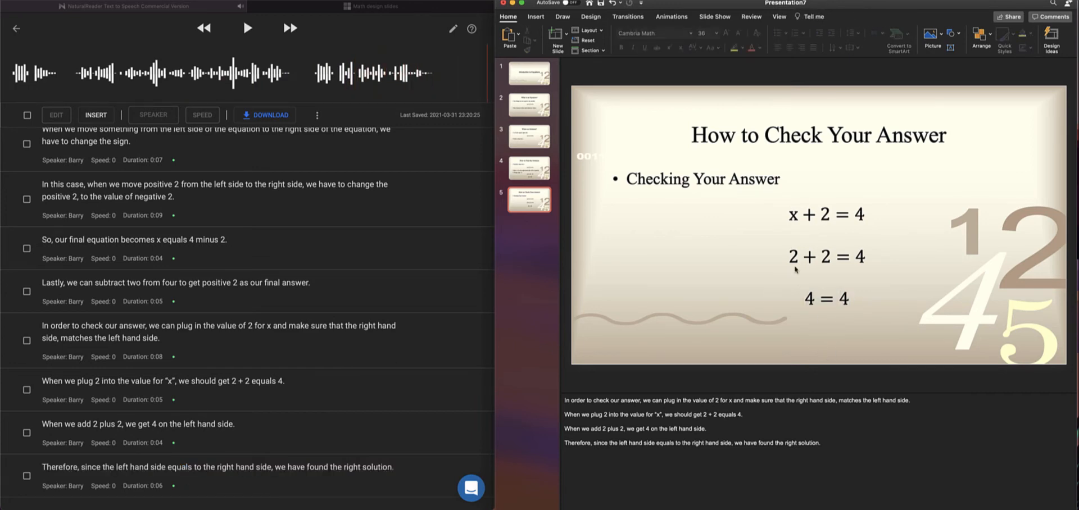
left_click(845, 302)
left_click(791, 214)
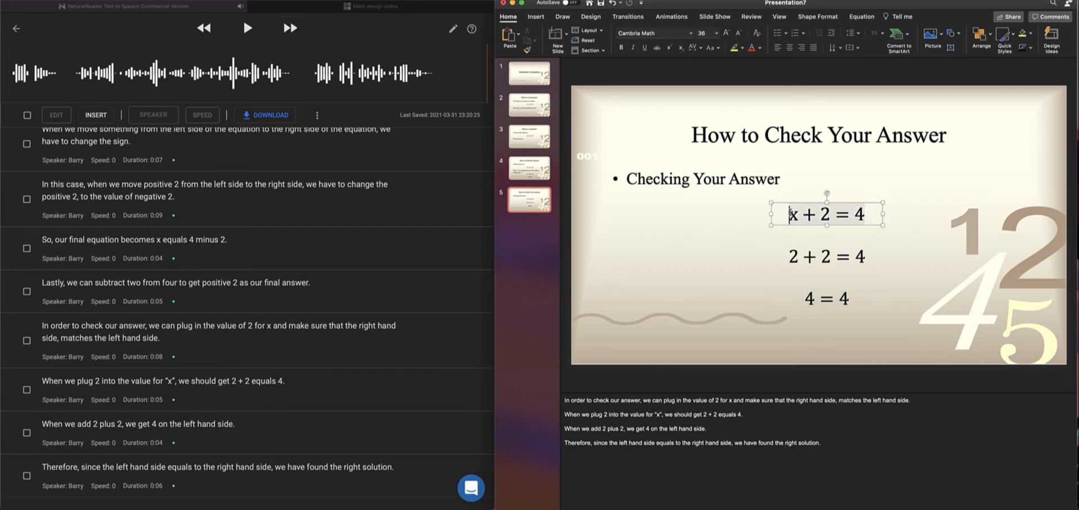
left_click(822, 256)
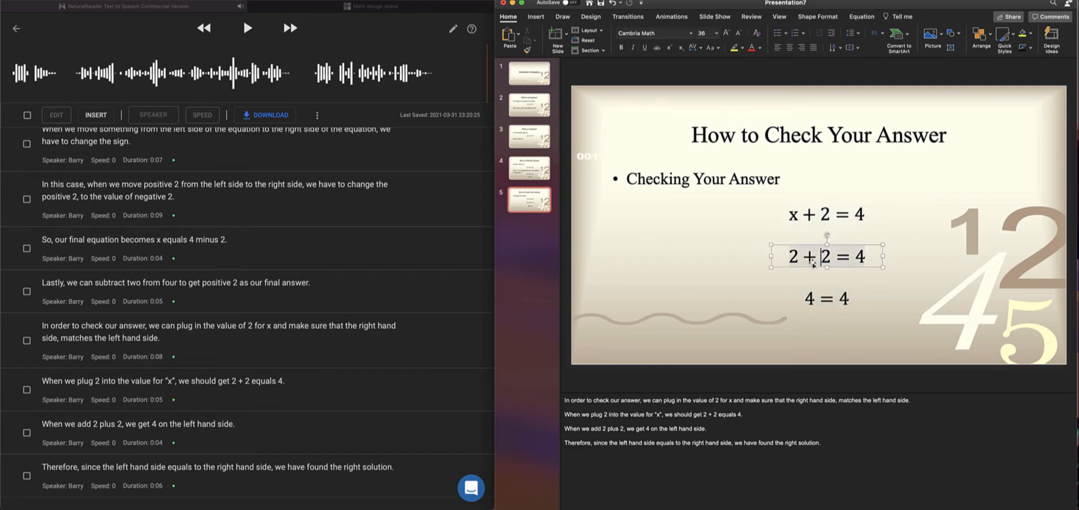
left_click(812, 308)
left_click(849, 316)
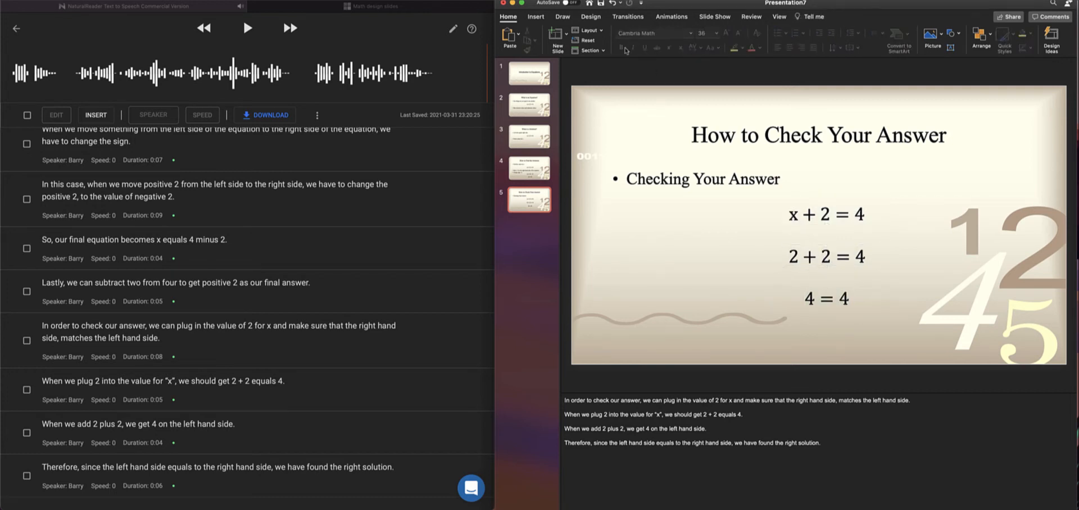
Show the presentation's insert options and review the full list of narration lines from start to end.
left_click(537, 20)
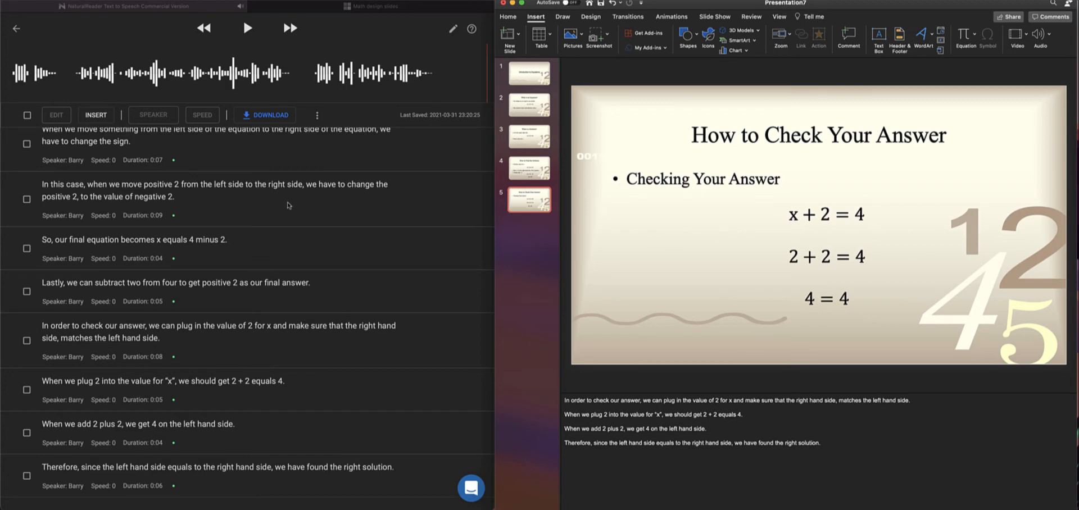
scroll(289, 205, "up", 10)
scroll(289, 206, "down", 4)
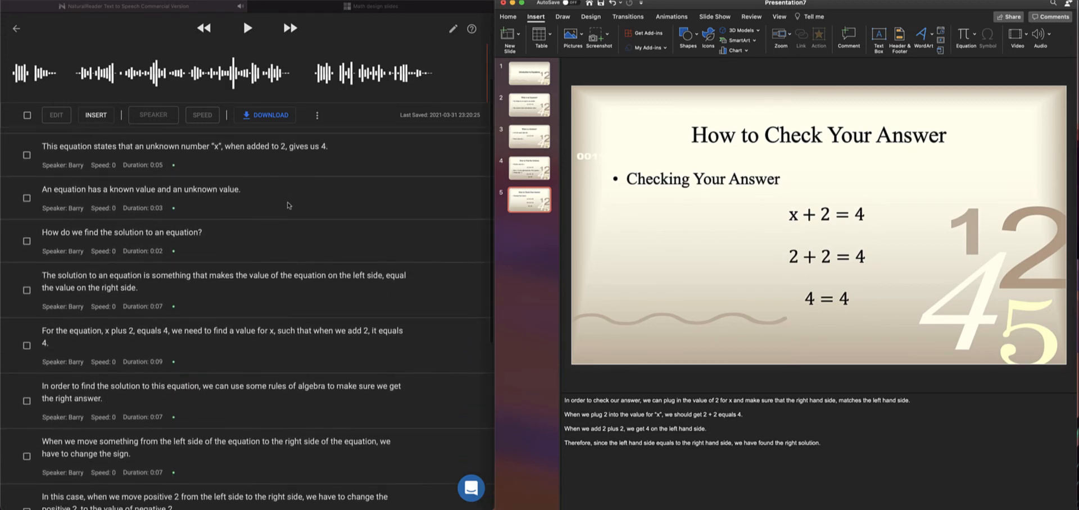
scroll(288, 206, "down", 8)
scroll(289, 206, "up", 10)
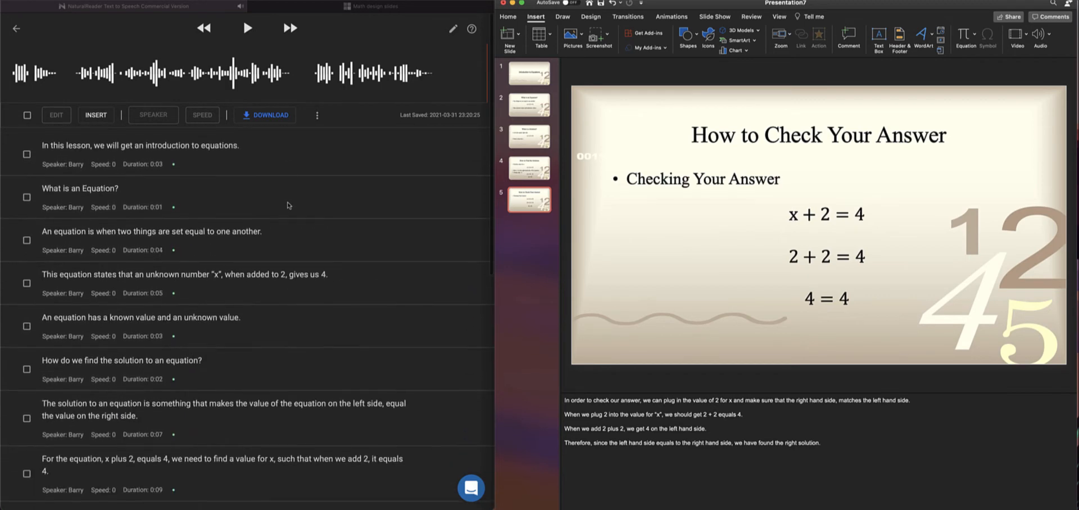
scroll(288, 205, "down", 8)
scroll(289, 206, "up", 10)
Download all narration lines as separated MP3 audio files in a zip.
left_click(287, 116)
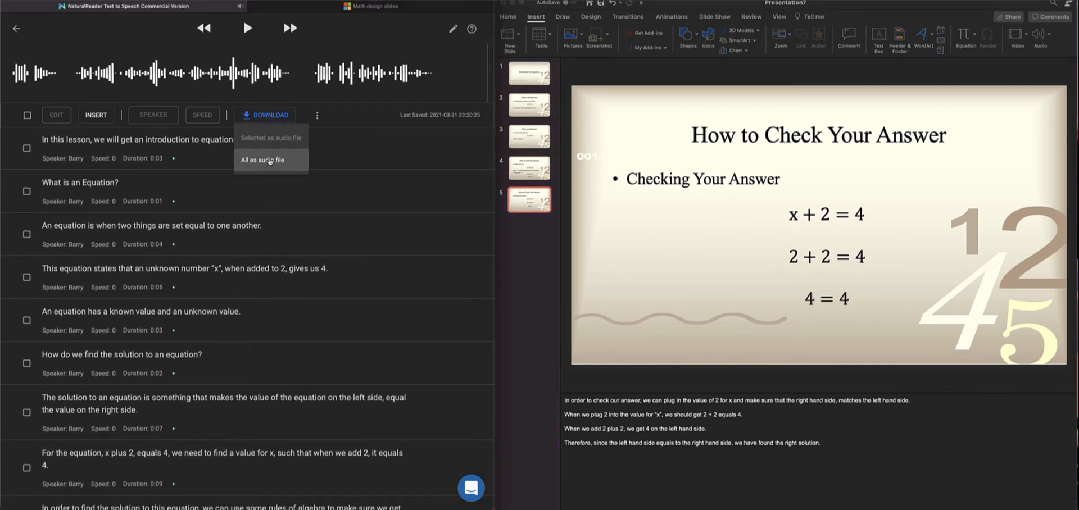
left_click(257, 116)
left_click(259, 116)
left_click(260, 160)
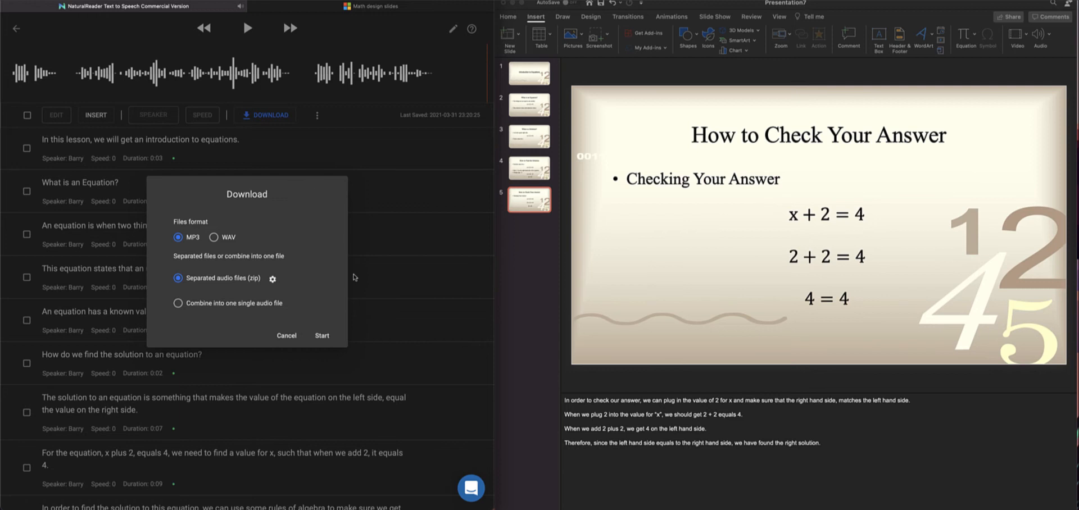
left_click(322, 336)
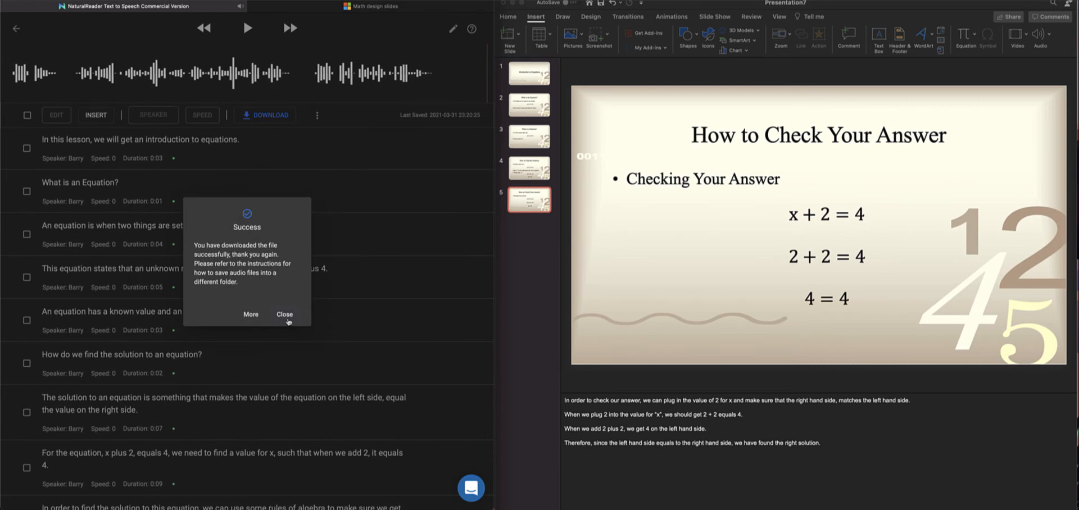
left_click(287, 320)
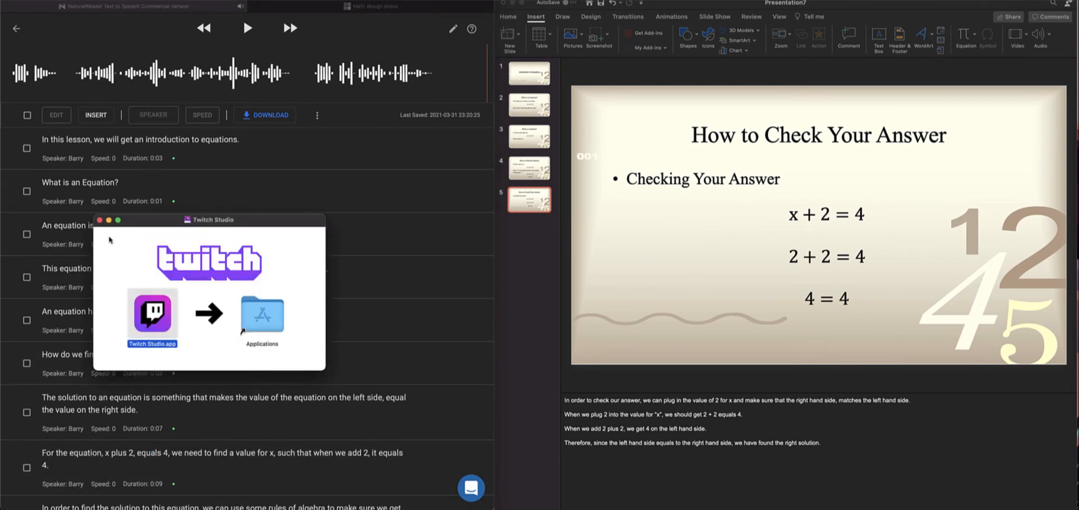
Close the Twitch Studio window, then unpack IntroductiontoEquations.zip in the Downloads folder and list its MP3 files in Finder.
left_click(100, 220)
left_click(348, 509)
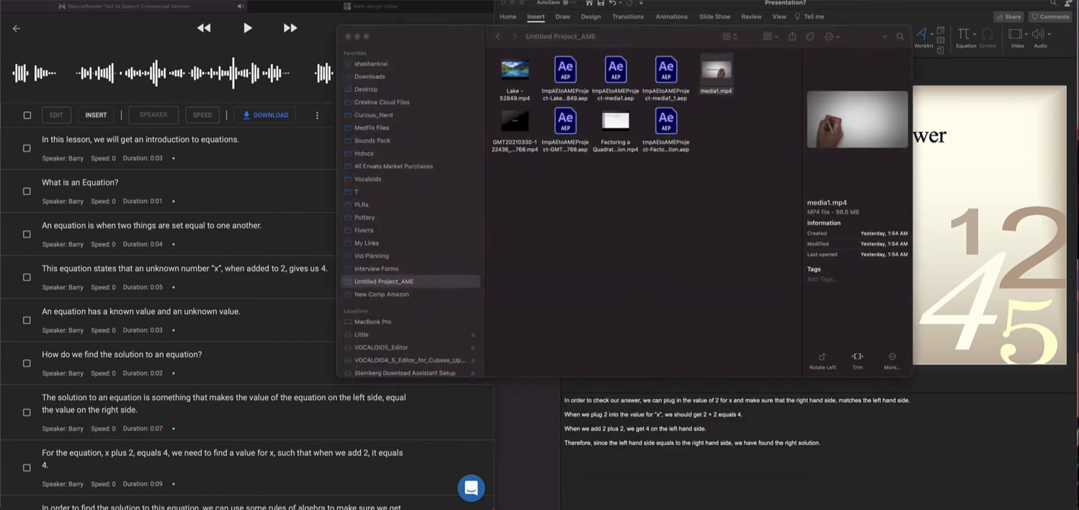
left_click_drag(585, 45, 453, 71)
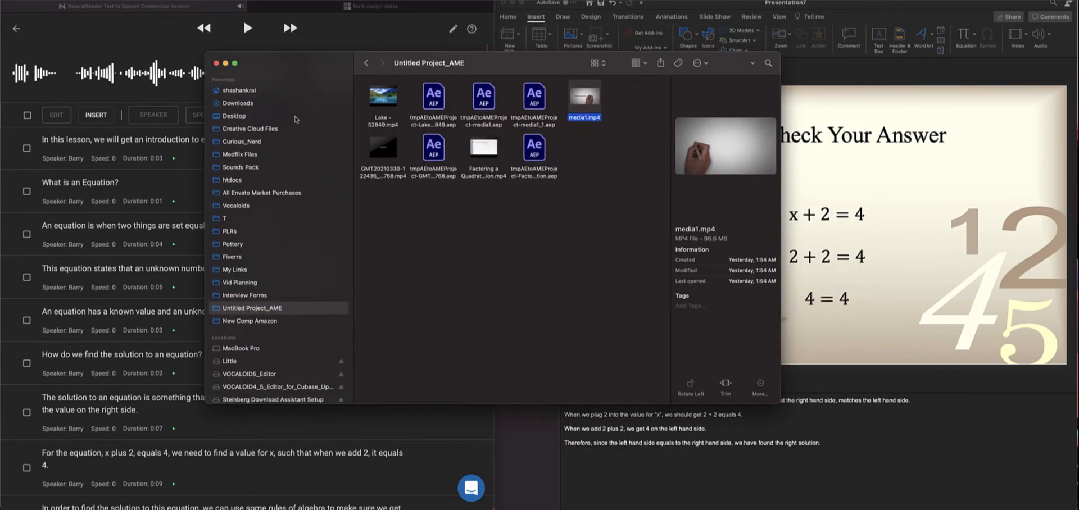
left_click(241, 104)
double_click(411, 95)
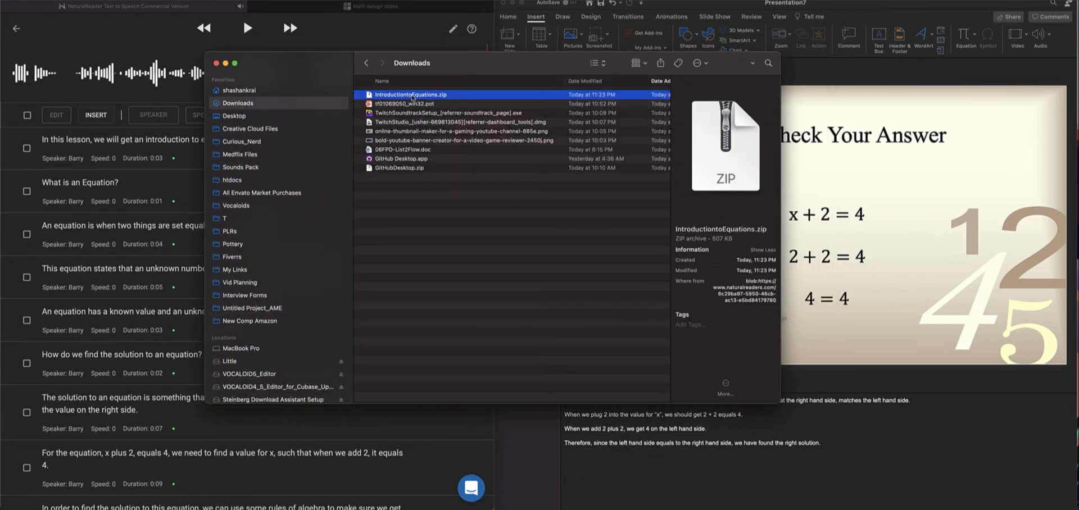
left_click(363, 95)
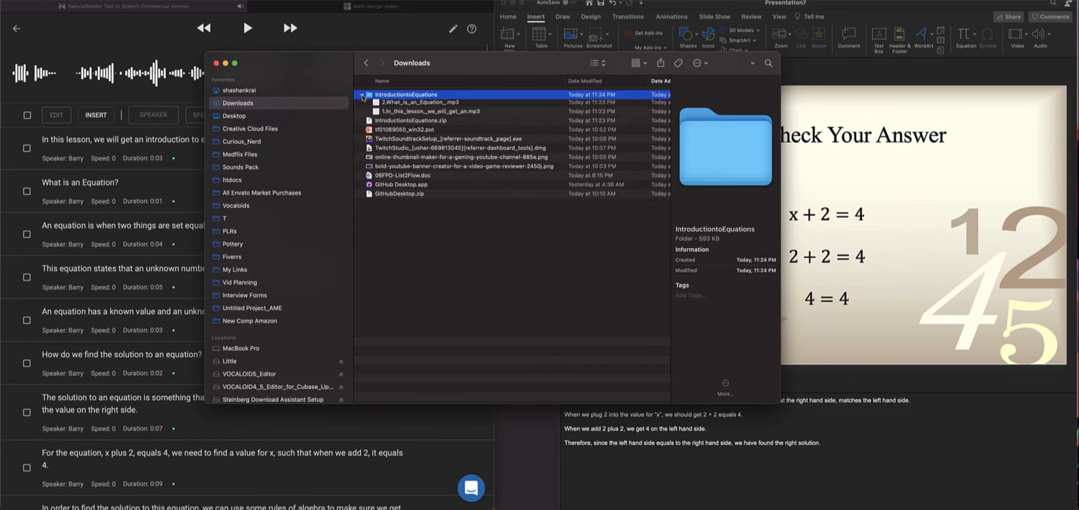
left_click(430, 251)
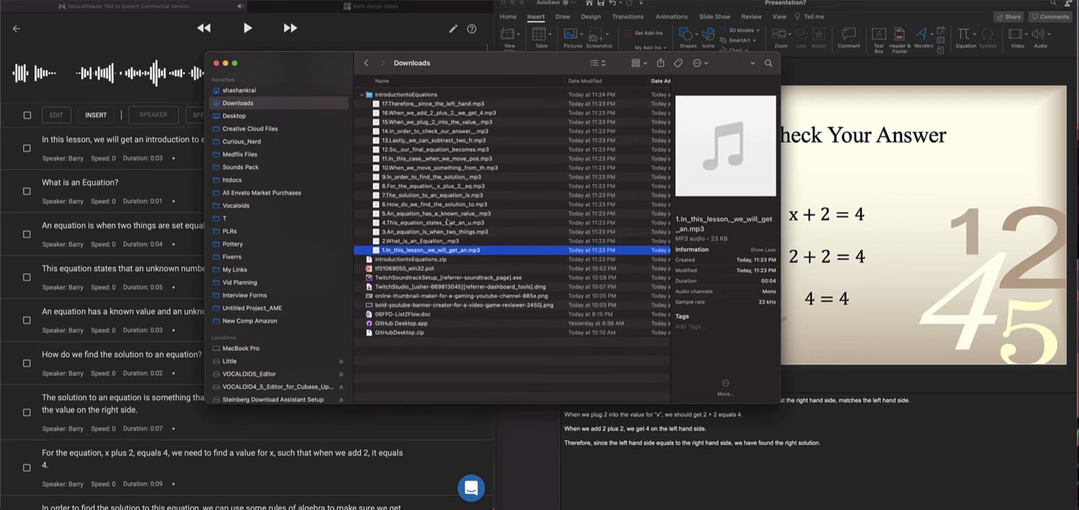
Move every item in Downloads except the IntroductiontoEquations folder to the Trash.
left_click_drag(465, 366, 393, 263)
right_click(391, 259)
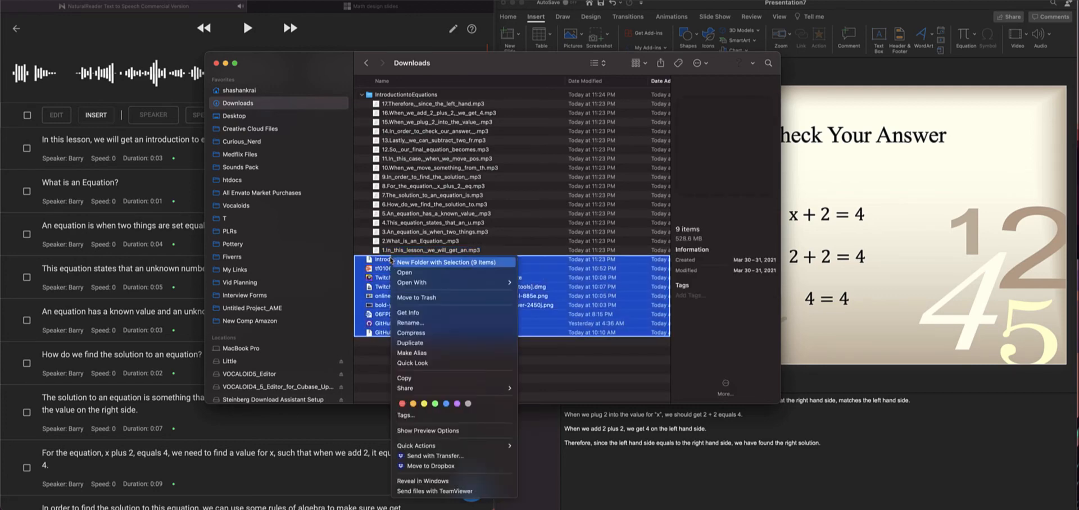
left_click(416, 297)
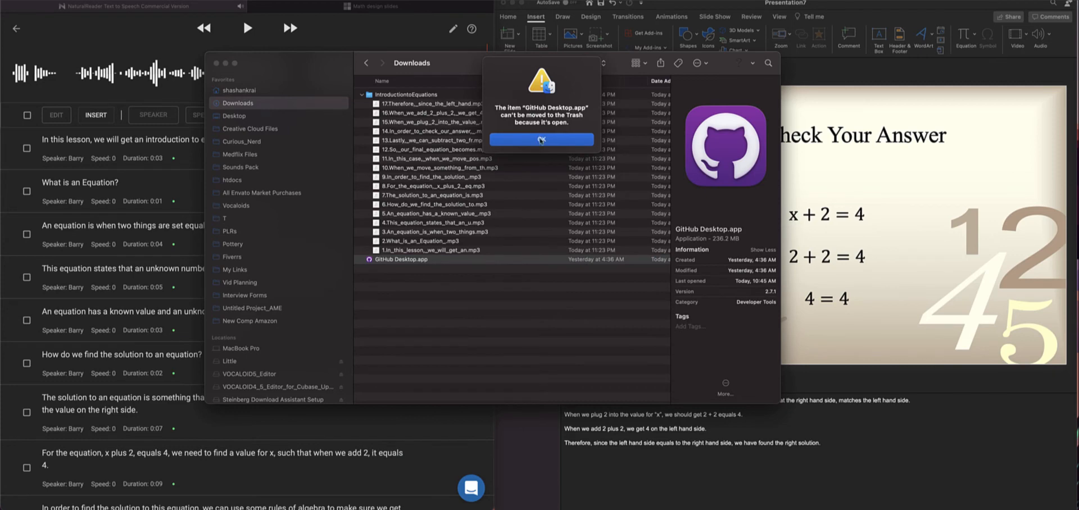
left_click(542, 140)
left_click(448, 298)
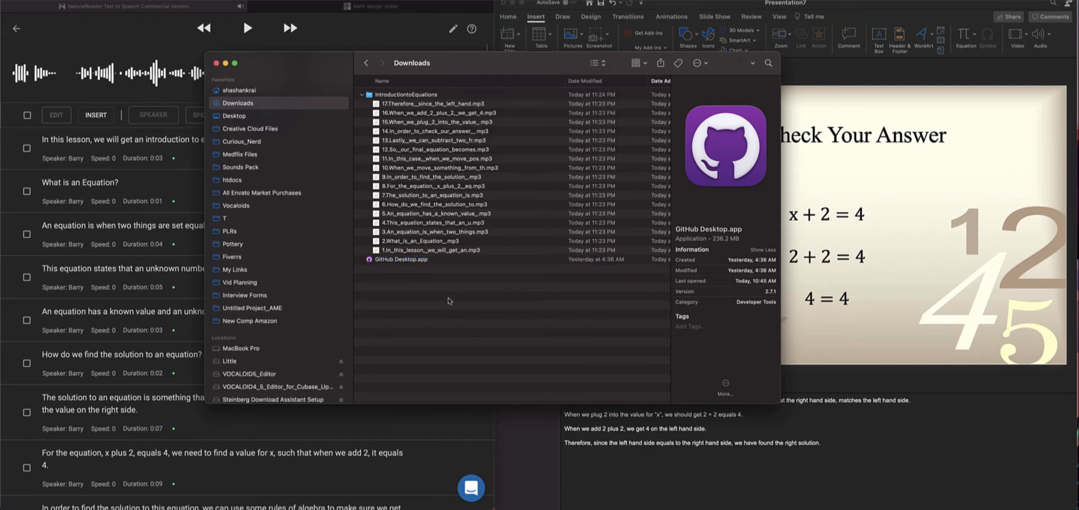
Check the first and sixteenth MP3 files and place the Finder window beside the slide so both stay accessible.
left_click(417, 260)
left_click(445, 251)
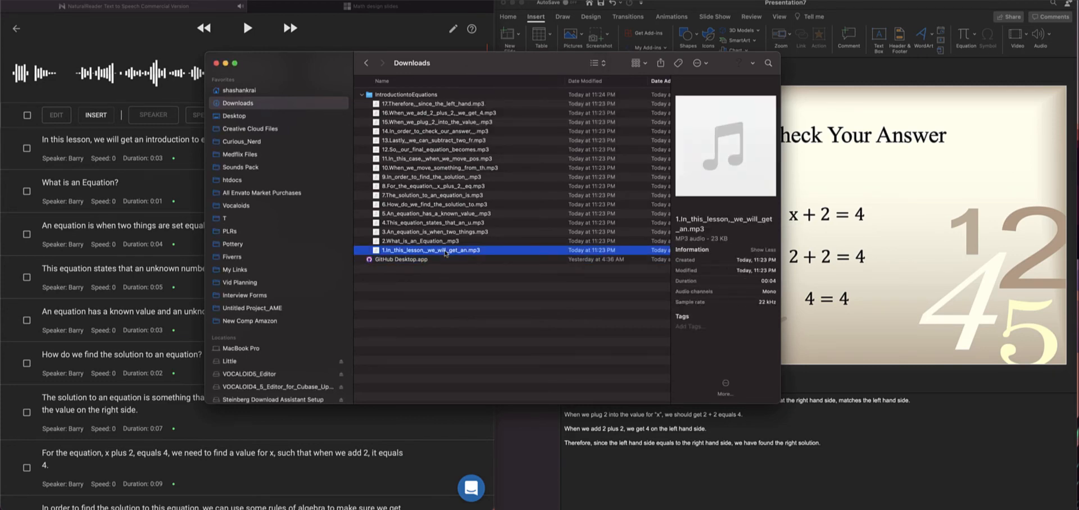
left_click(436, 113)
left_click_drag(554, 68, 308, 74)
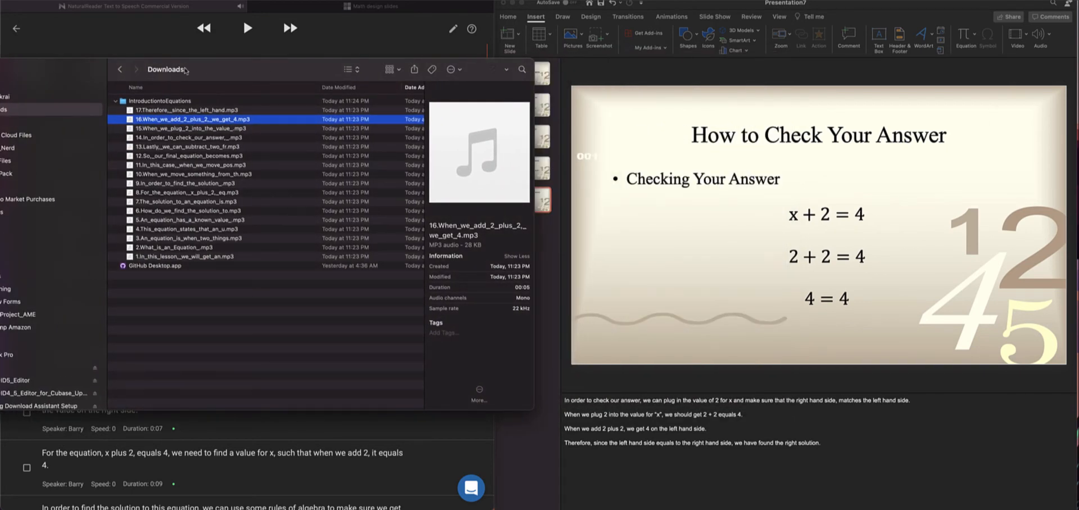
left_click_drag(185, 70, 209, 73)
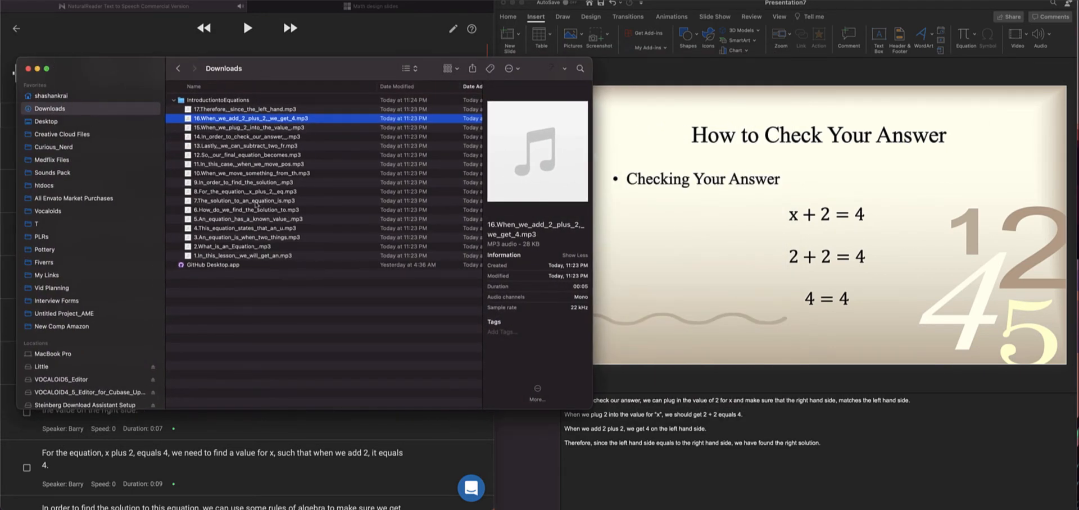
Insert the first narration MP3 on the Introduction to Equations title slide and narrow the Finder window so it clears the slide.
left_click(715, 295)
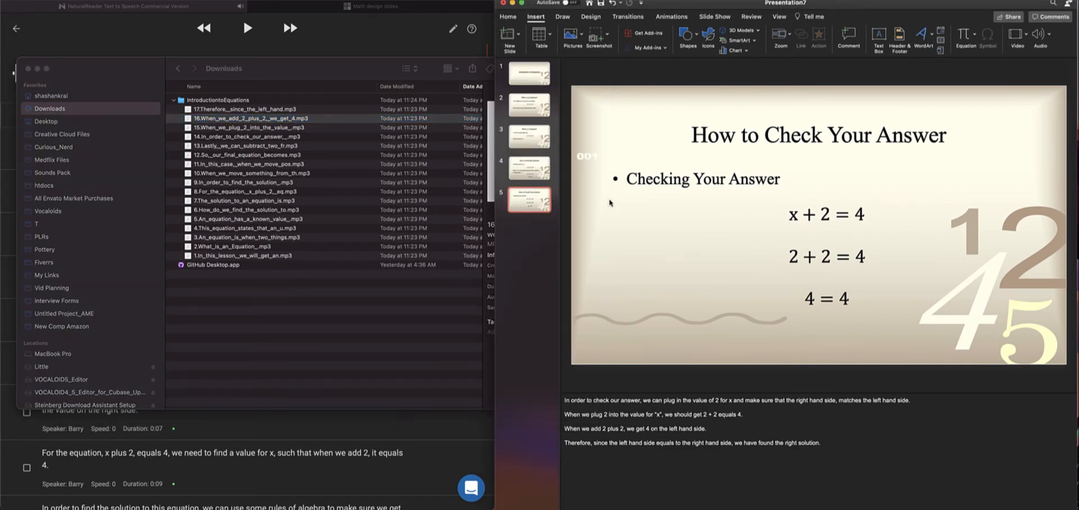
left_click(530, 74)
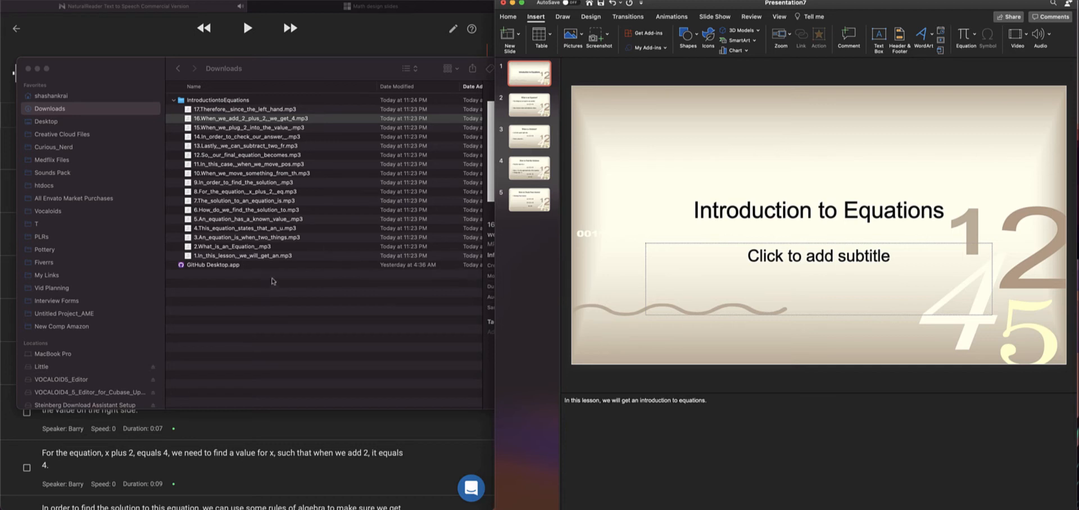
left_click(266, 259)
left_click_drag(248, 258, 681, 93)
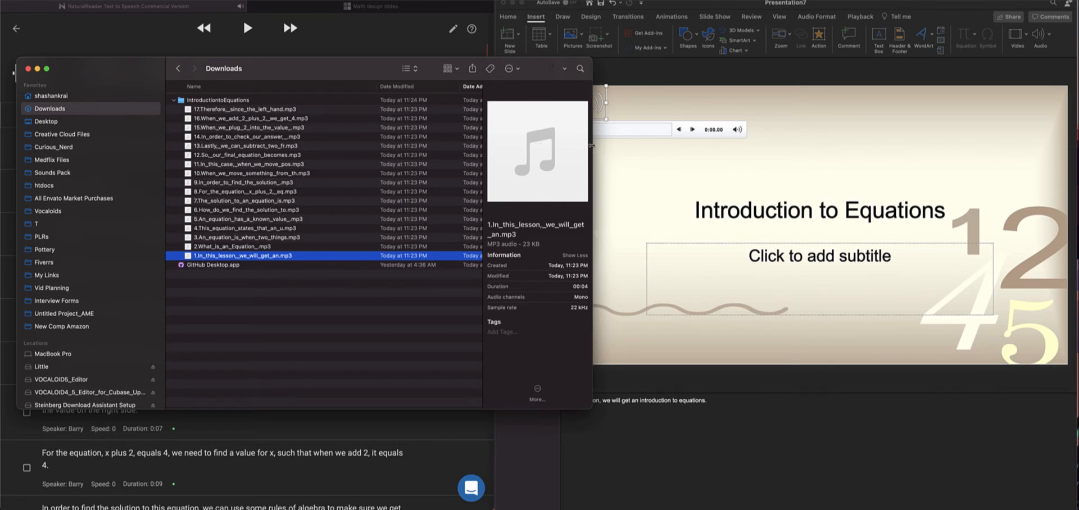
left_click_drag(592, 145, 443, 145)
left_click(646, 181)
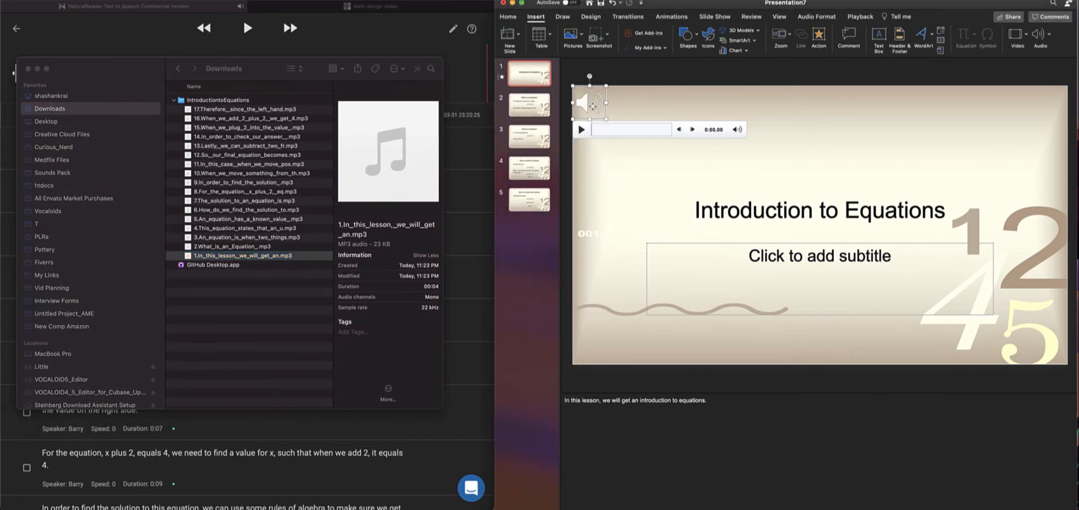
Try the audio icon above the slide, return it to the slide's upper-left corner, and preview it in the slide show.
left_click_drag(585, 104, 588, 72)
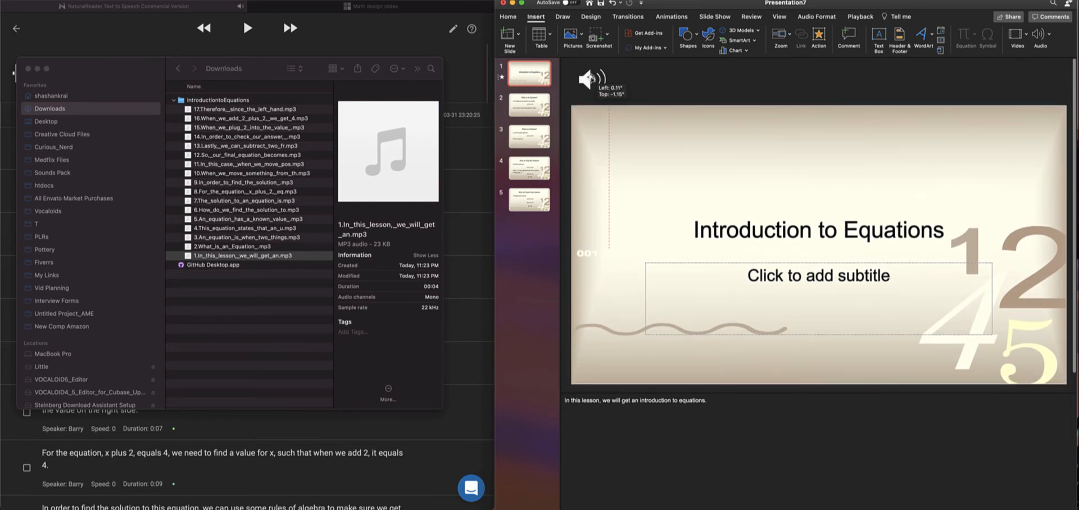
left_click(595, 73)
left_click_drag(595, 73, 591, 134)
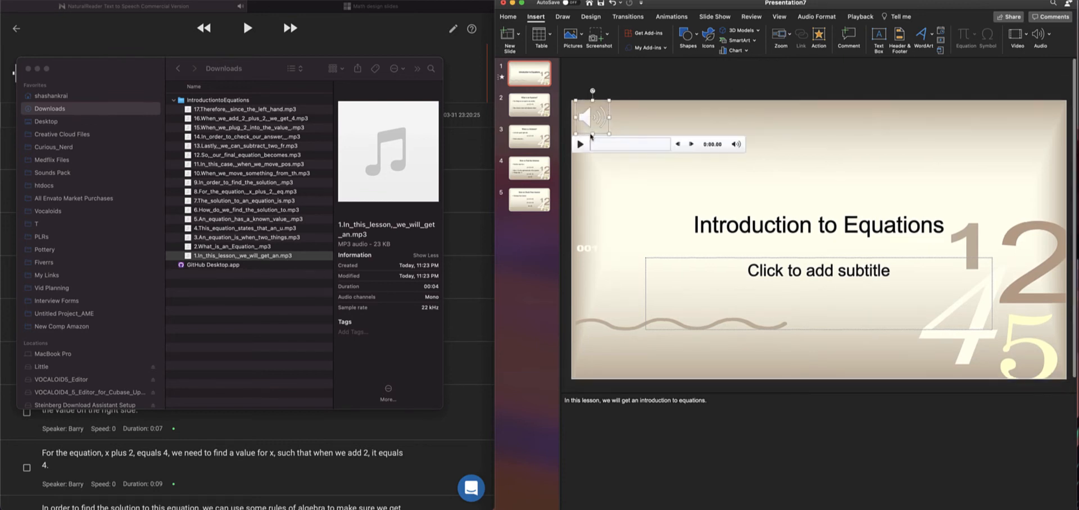
left_click(901, 464)
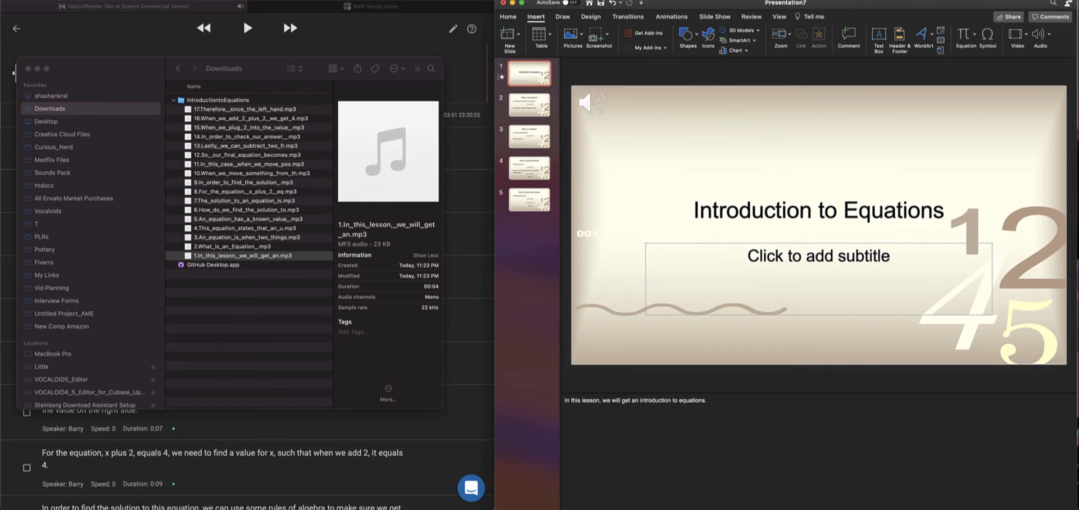
key("super+shift+Return")
mouse_move(508, 128)
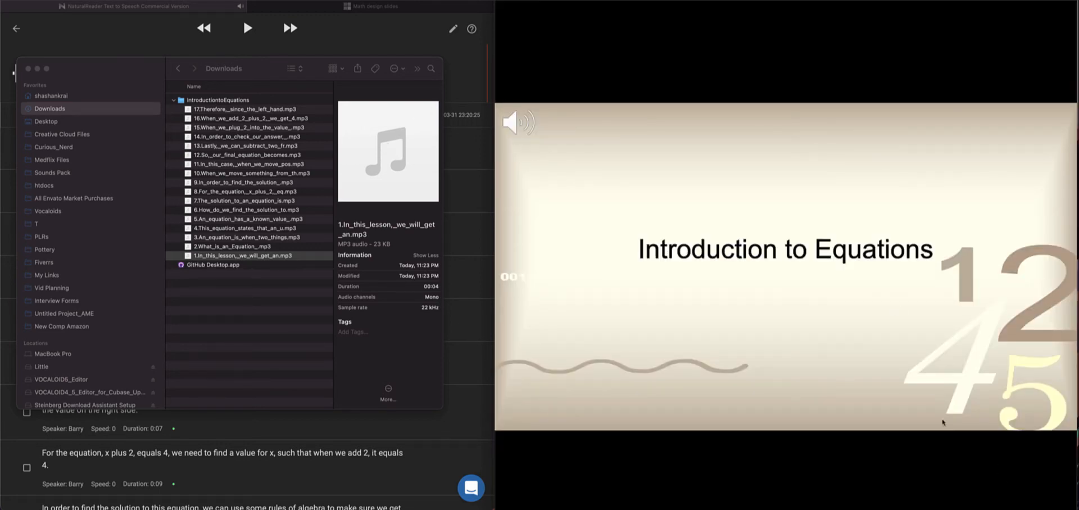
key("Escape")
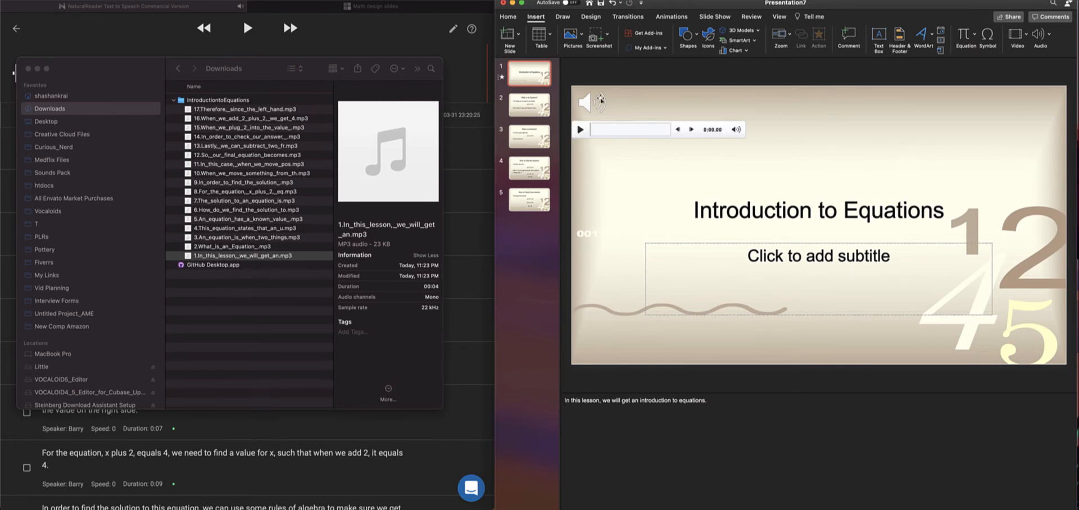
Move the audio icon off the slide, above its upper-left corner, and check it in the slide show and by playback.
left_click_drag(591, 104, 594, 41)
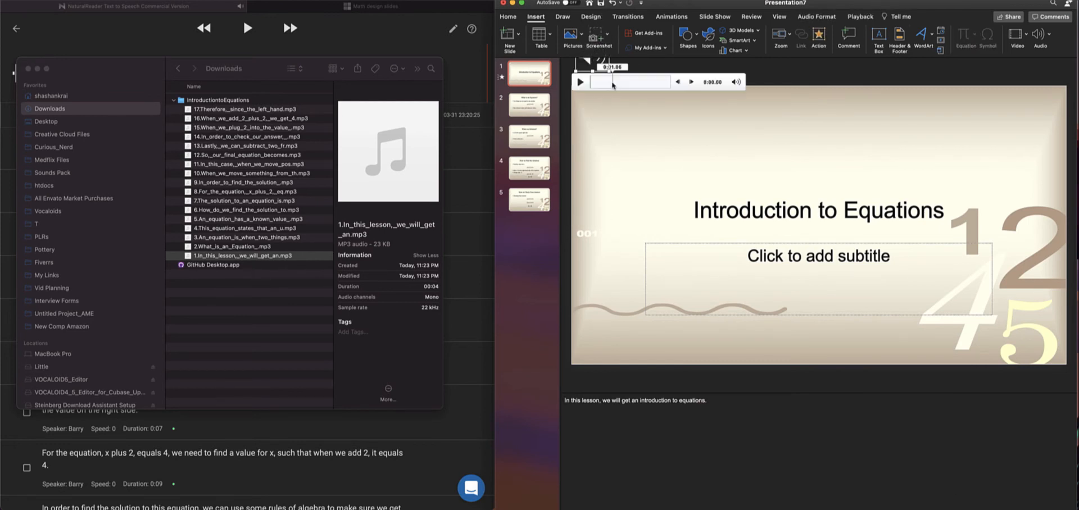
scroll(610, 84, "up", 3)
left_click_drag(598, 97, 593, 71)
scroll(606, 100, "up", 2)
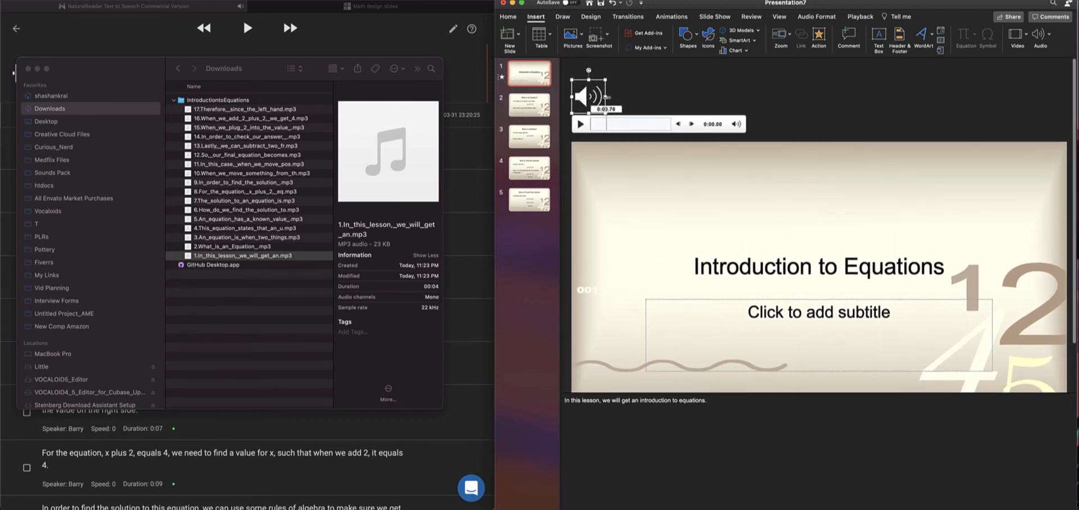
left_click(894, 509)
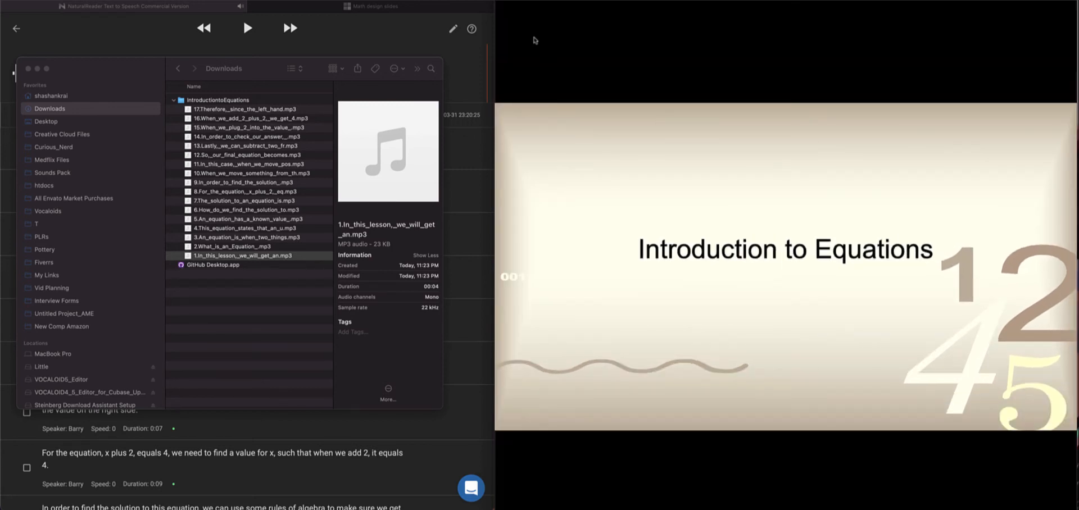
key("Escape")
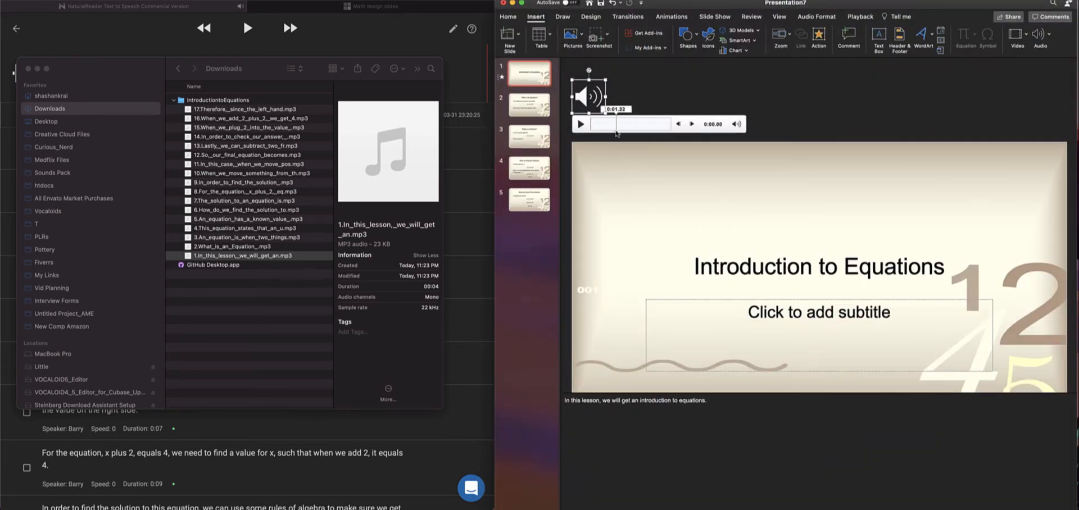
left_click(581, 124)
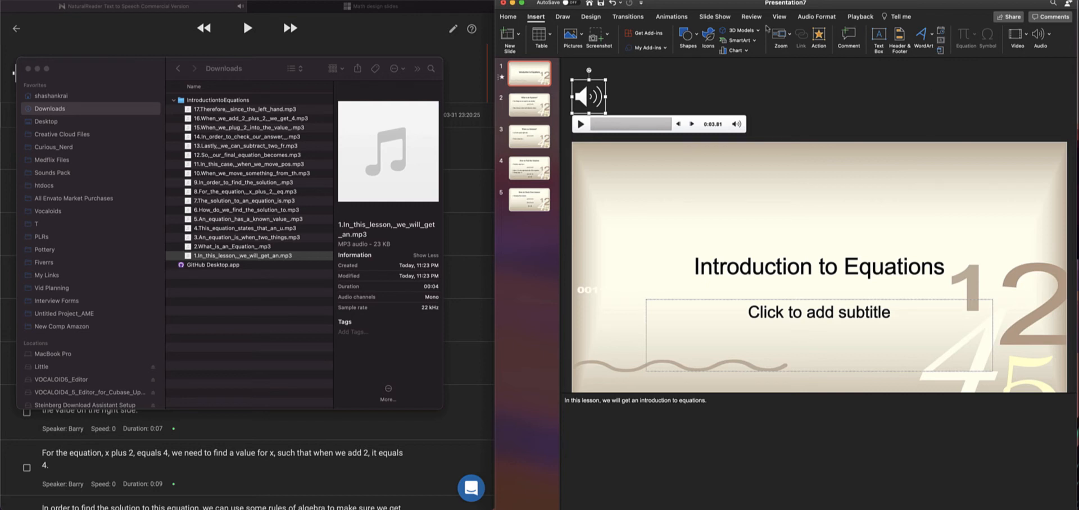
Apply a Peek In entrance animation to the Introduction to Equations title and show the slide's animation list.
left_click(681, 17)
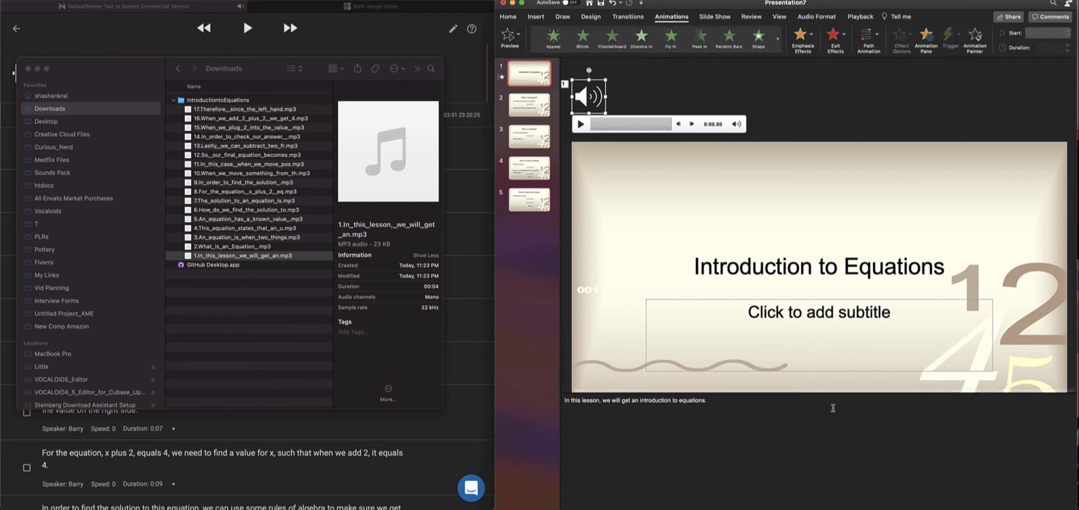
left_click(794, 243)
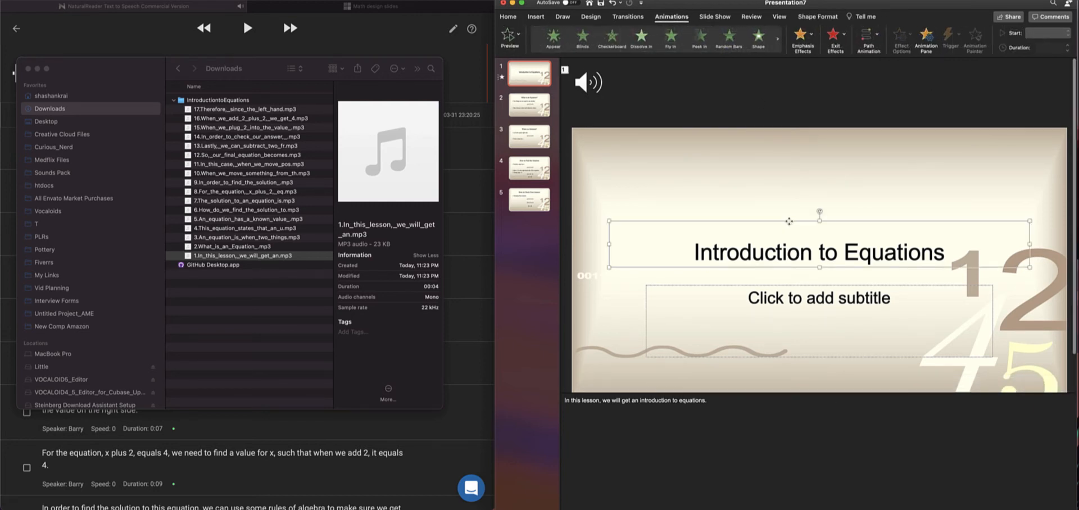
left_click(695, 42)
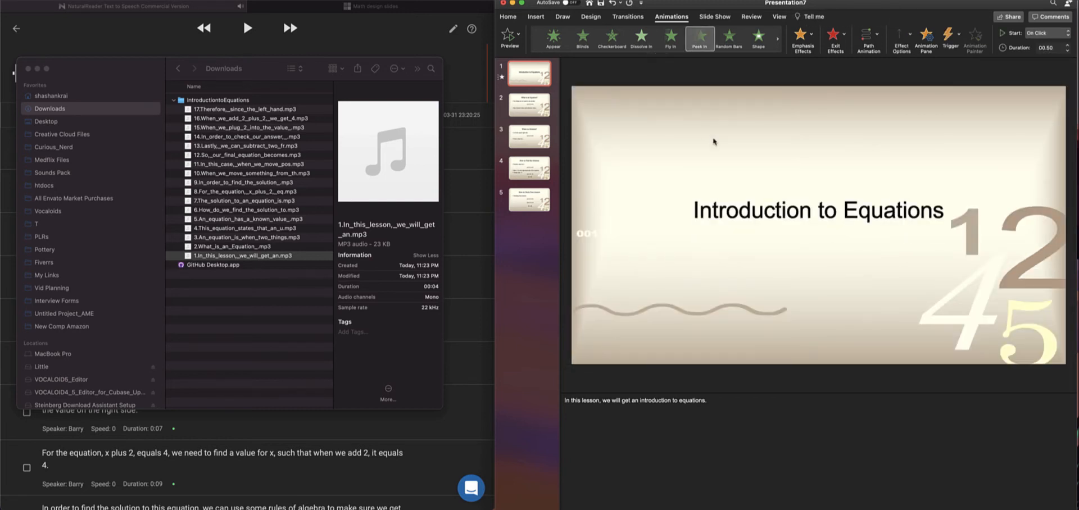
left_click(928, 38)
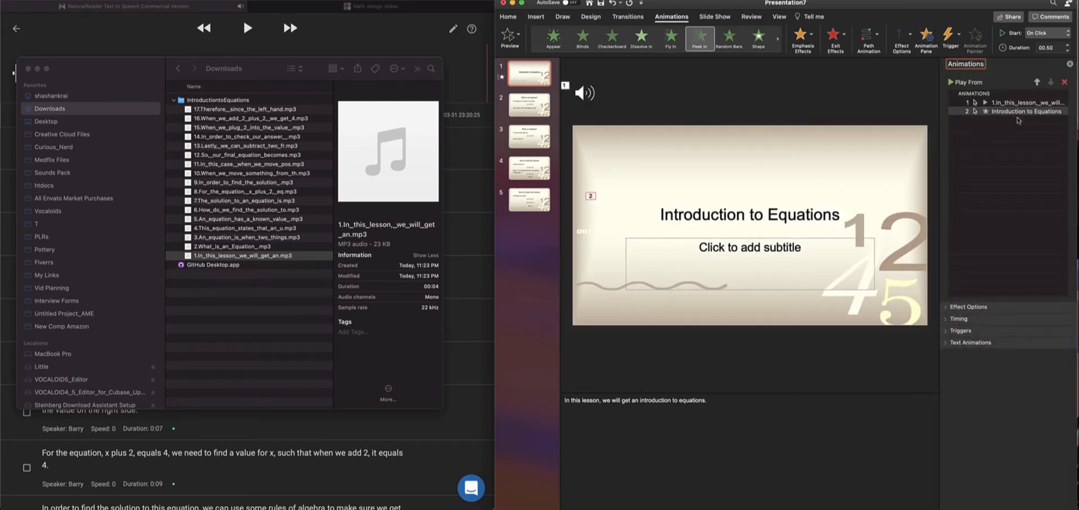
Set the first narration clip's animation to start With Previous.
mouse_move(590, 92)
left_click(1000, 104)
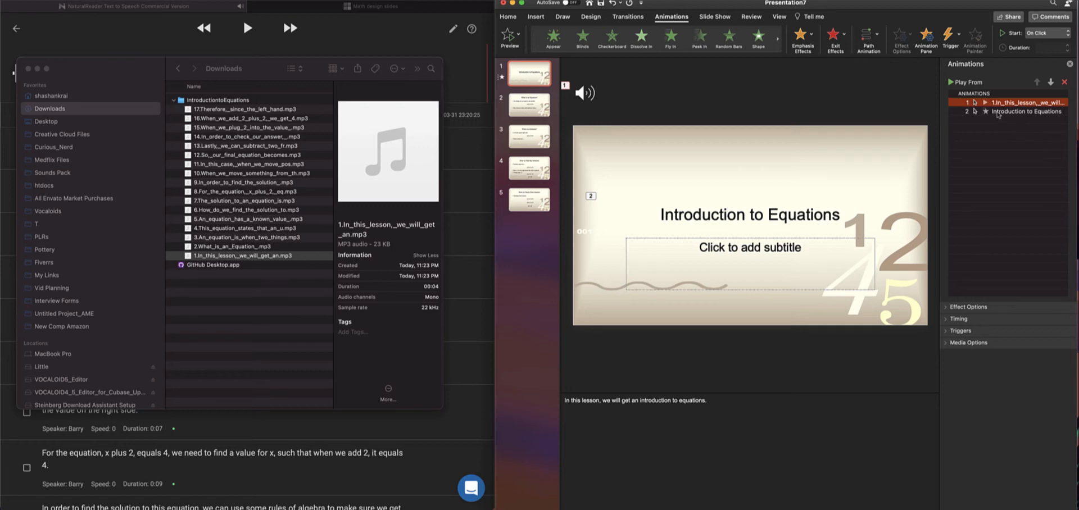
left_click(962, 320)
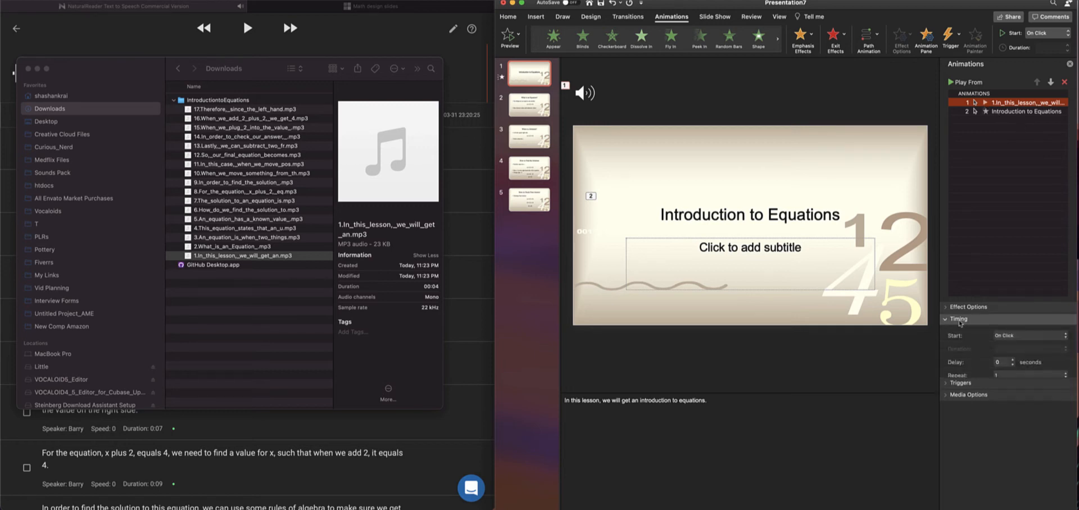
left_click(1015, 338)
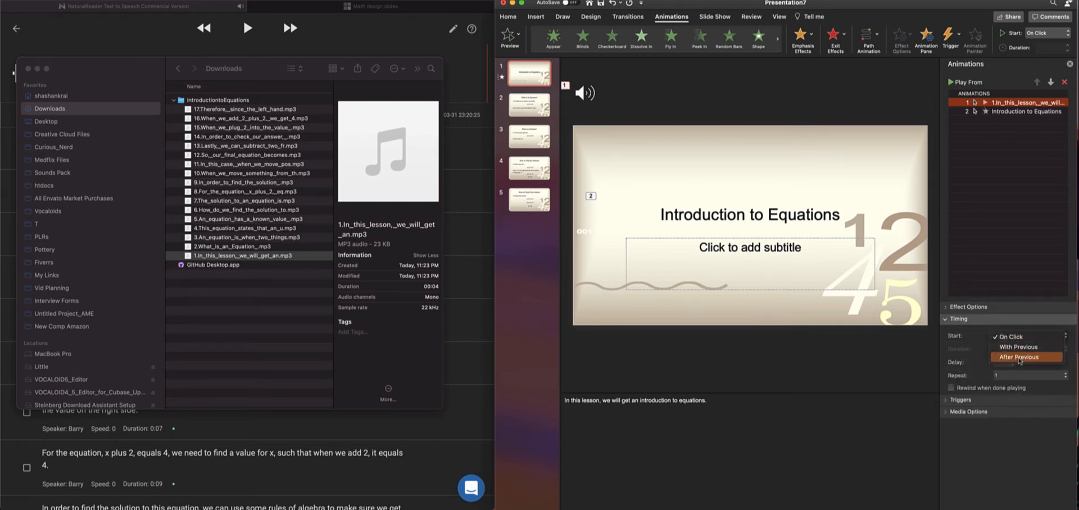
left_click(1021, 348)
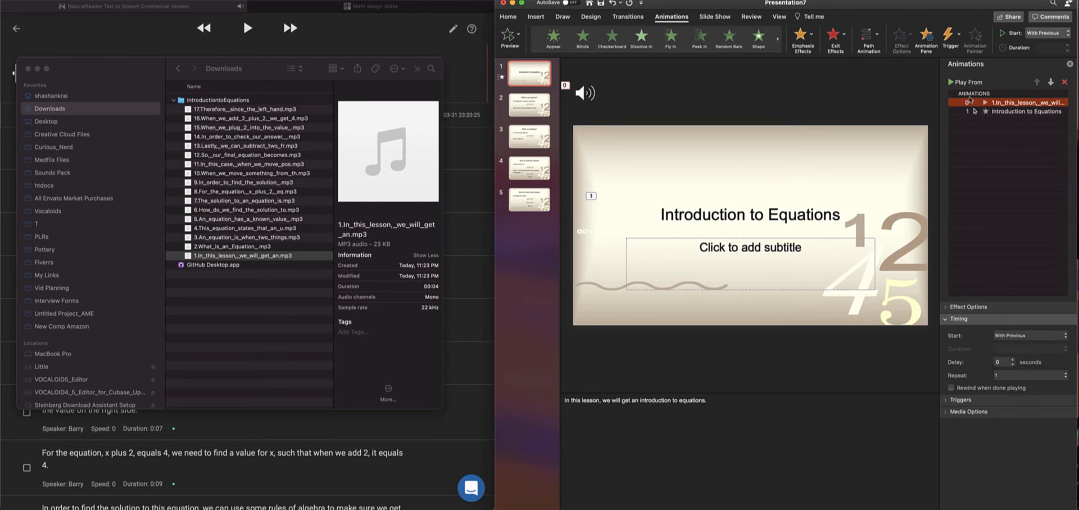
Set the title's Peek In animation to start With Previous and preview the slide in the slide show.
left_click(1017, 115)
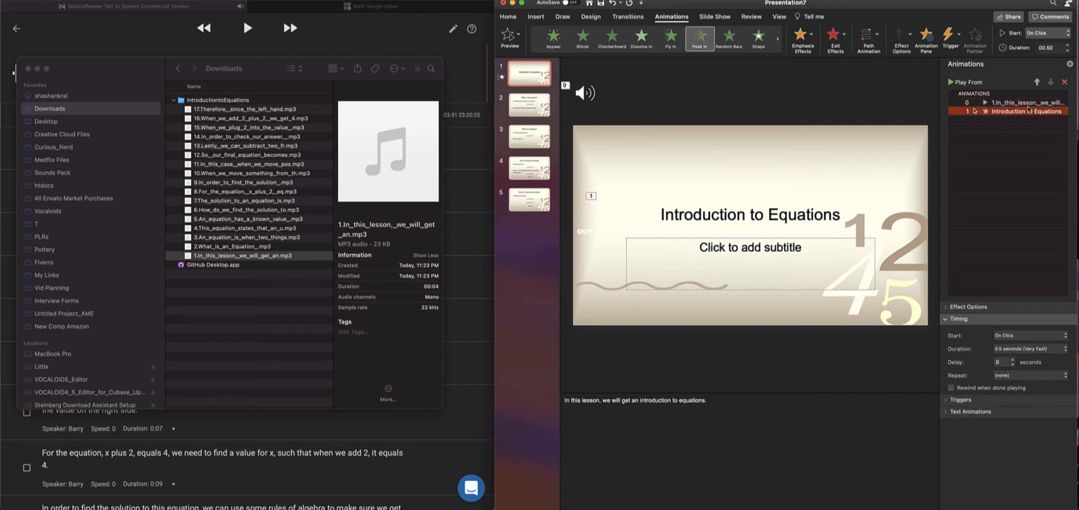
left_click(1039, 336)
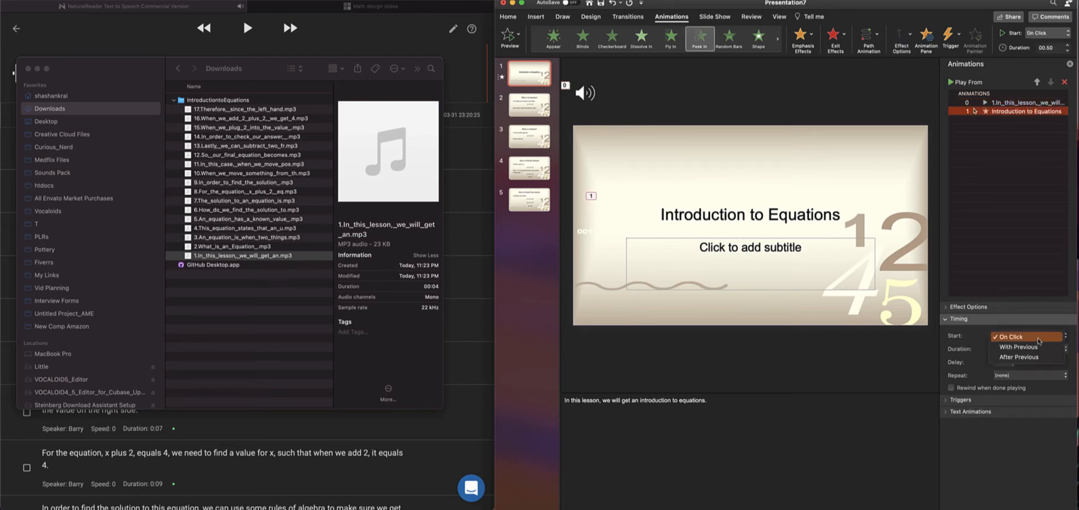
left_click(1014, 349)
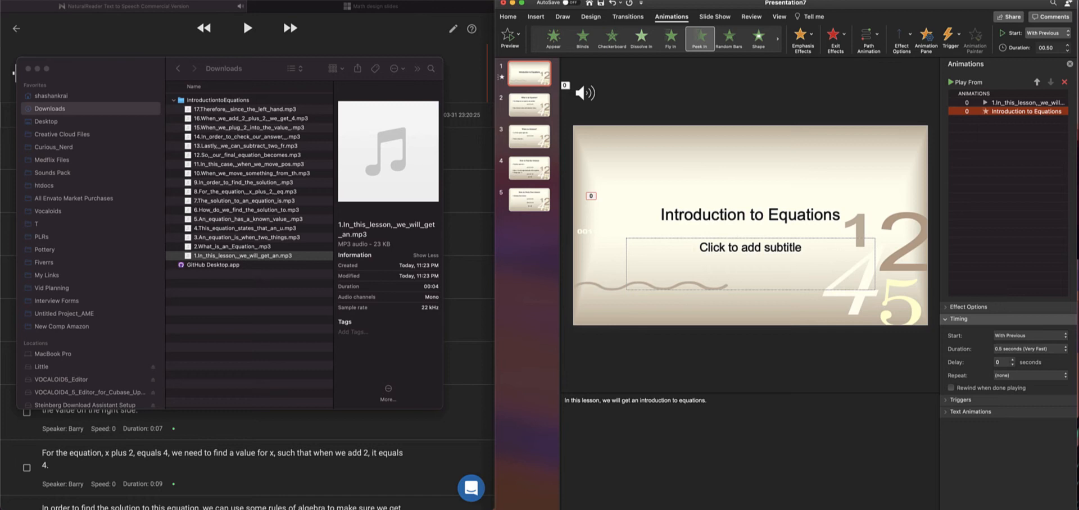
left_click(972, 509)
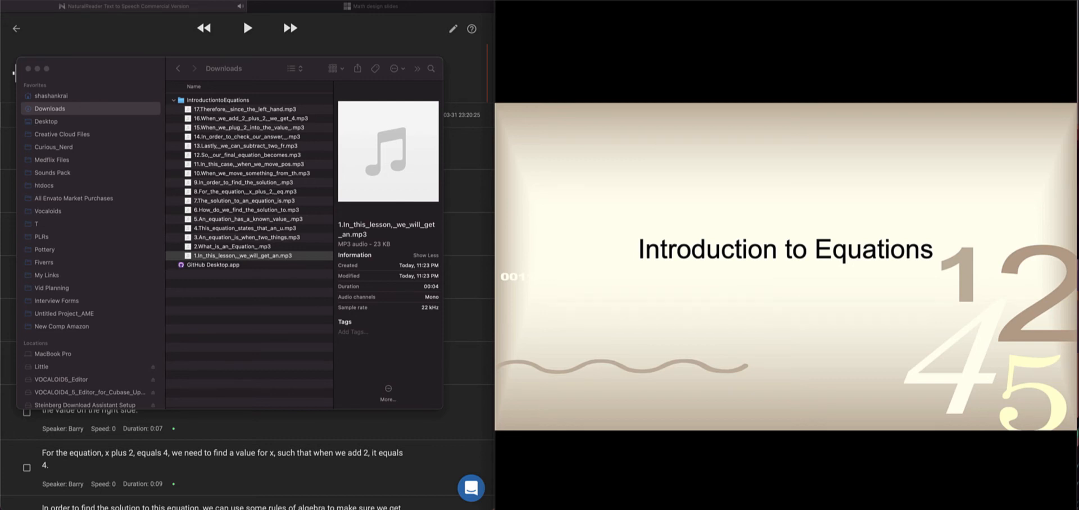
key("Escape")
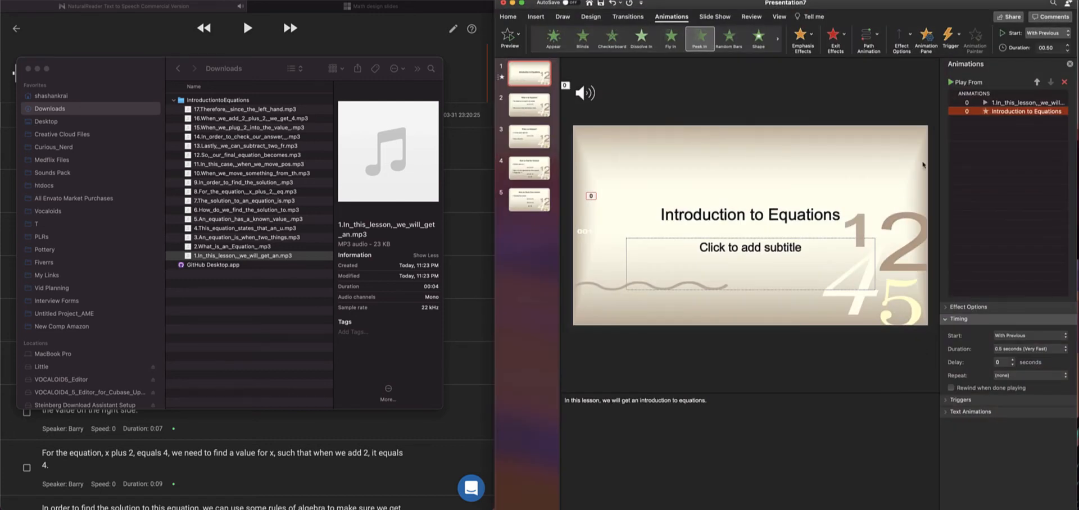
Review the start timing of the narration clip and title animations on the title slide.
left_click(1004, 104)
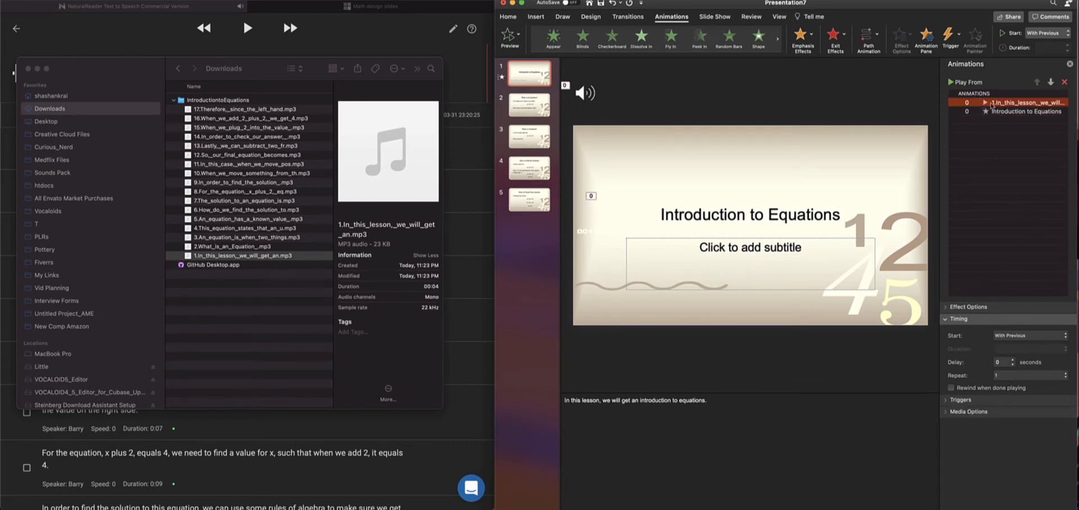
left_click(1025, 338)
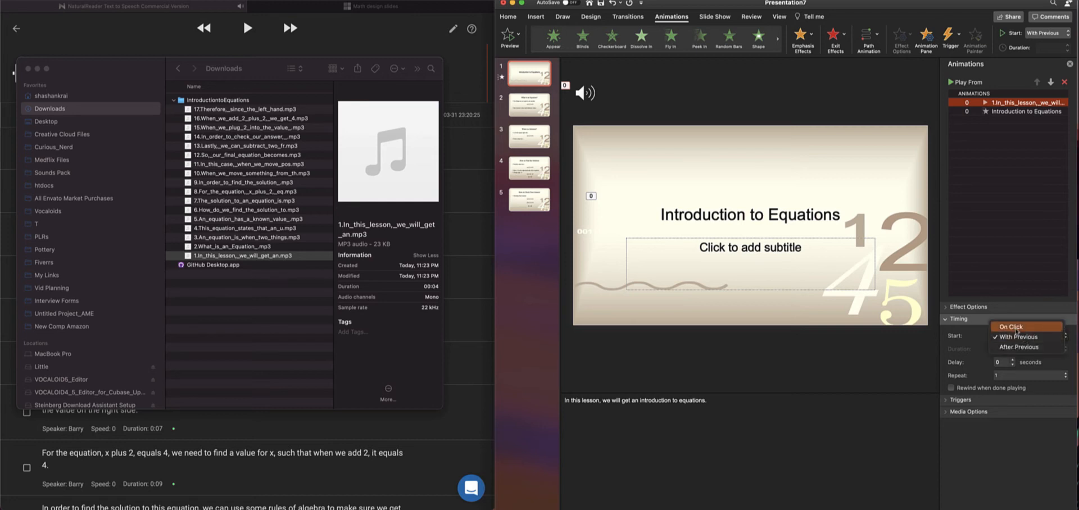
left_click(1011, 214)
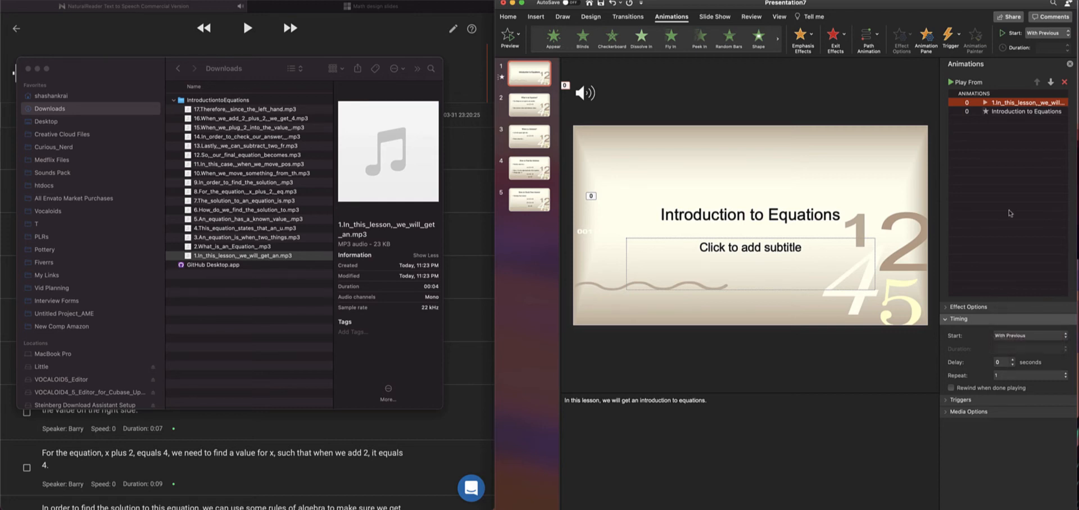
left_click(1012, 112)
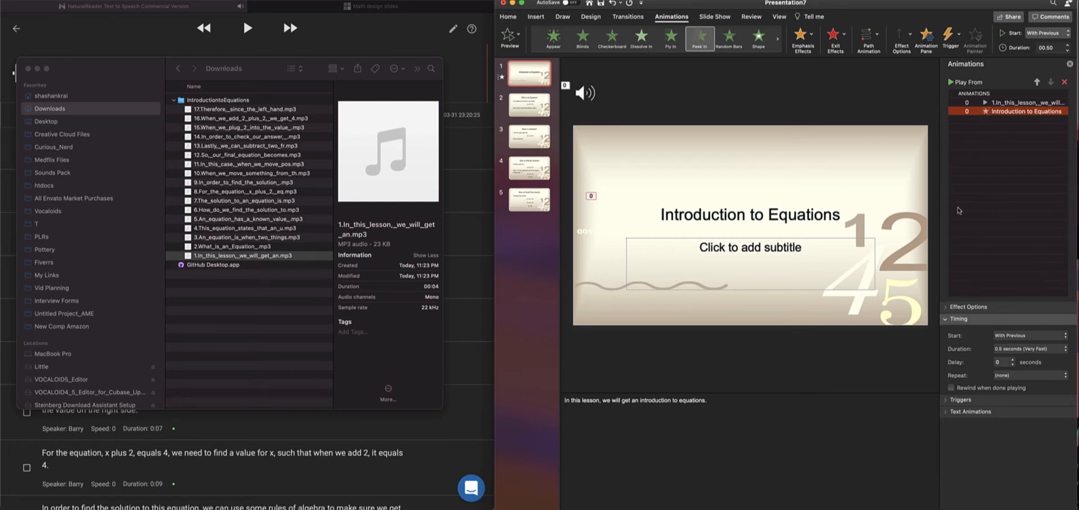
left_click(1002, 103)
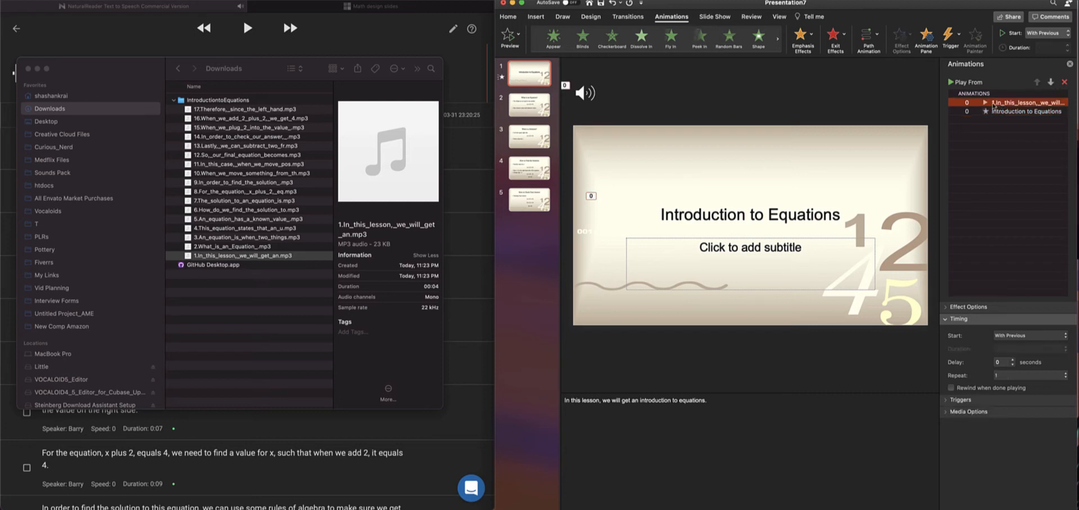
left_click(999, 111)
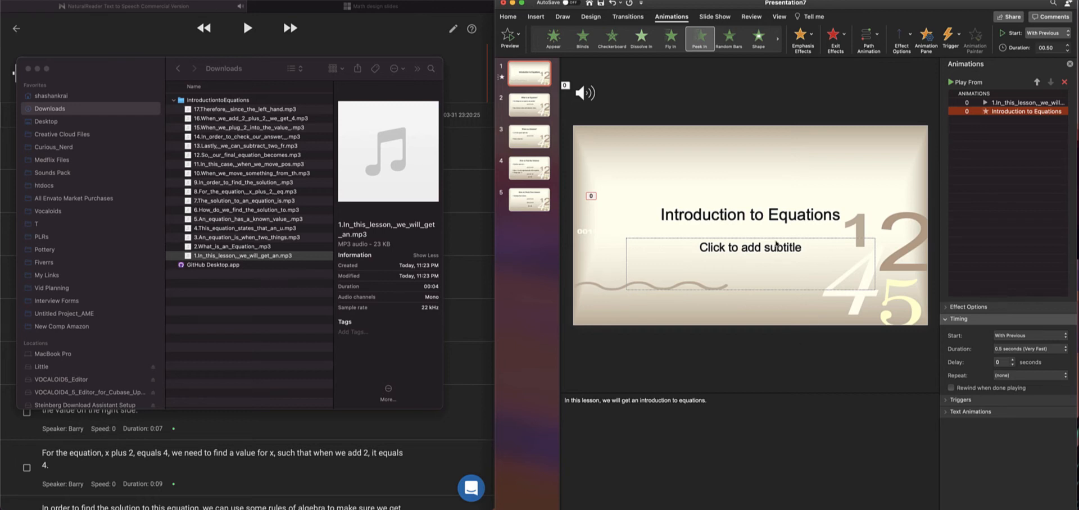
Insert 2.What_is_an_Equation_.mp3 on the second slide, What is an Equation?
left_click(526, 109)
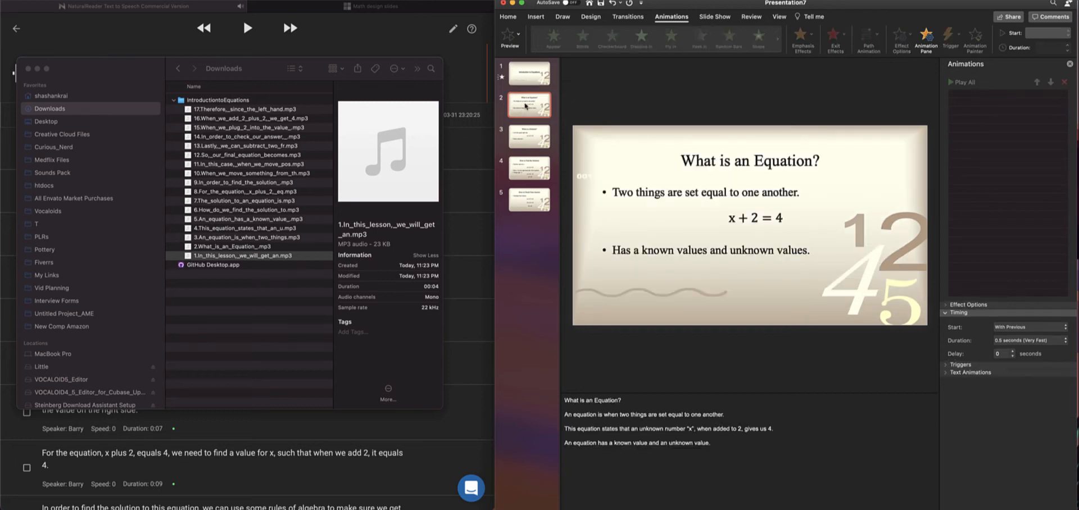
left_click_drag(214, 247, 596, 92)
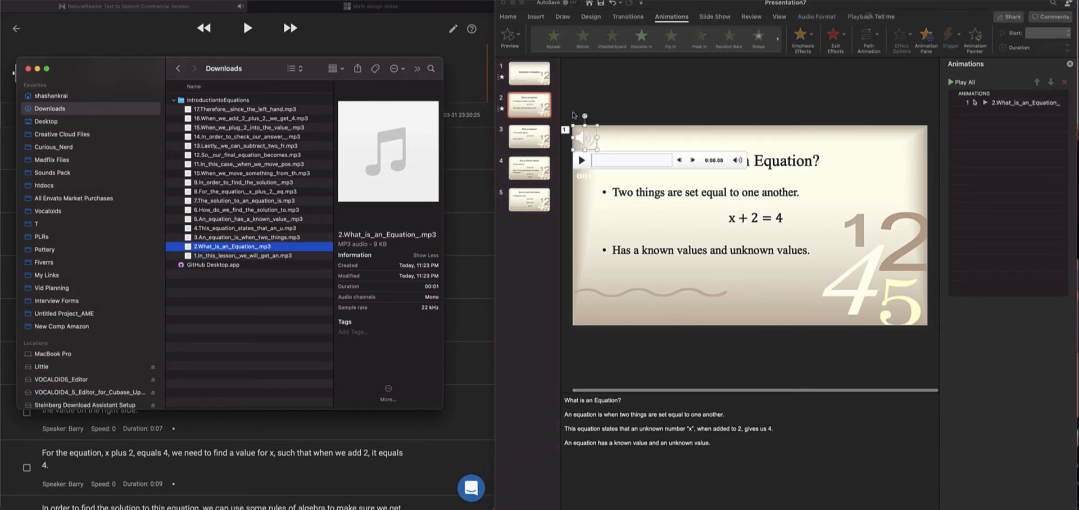
Move the 2.What_is_an_Equation_ audio icon above the slide and insert 3.An_equation_is_when_two_things.mp3 with its icon beside it.
left_click_drag(587, 128, 590, 81)
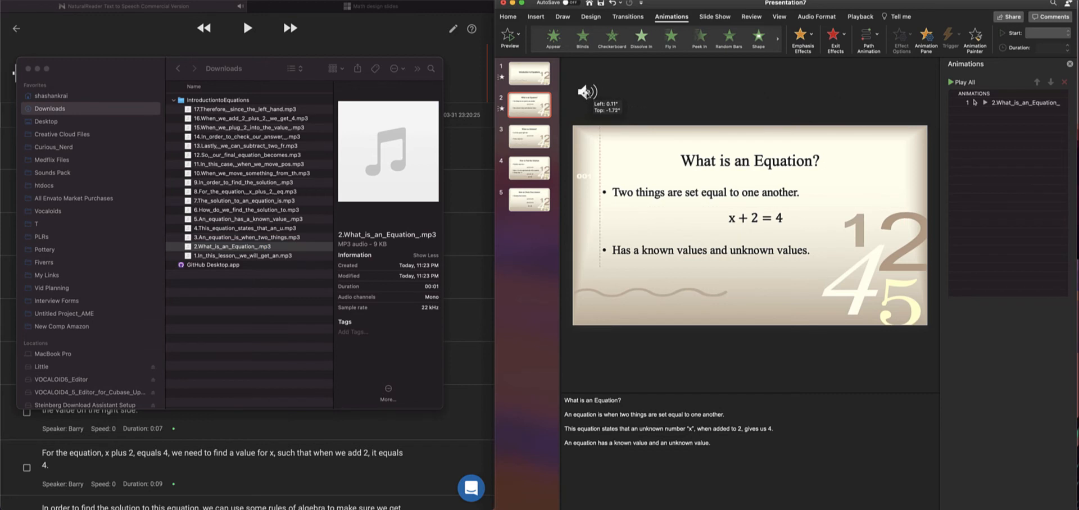
left_click(585, 401)
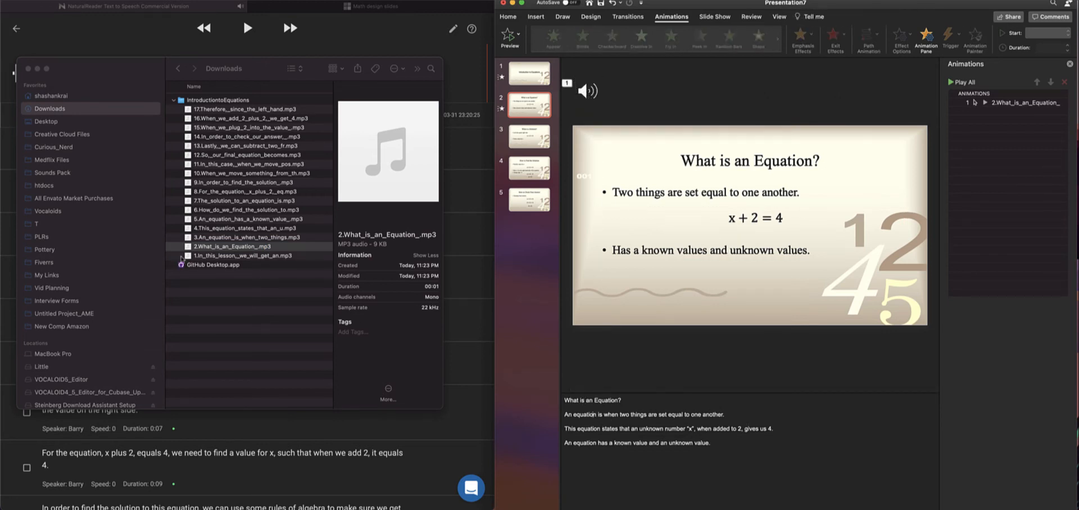
left_click_drag(237, 239, 670, 92)
left_click_drag(583, 139, 645, 93)
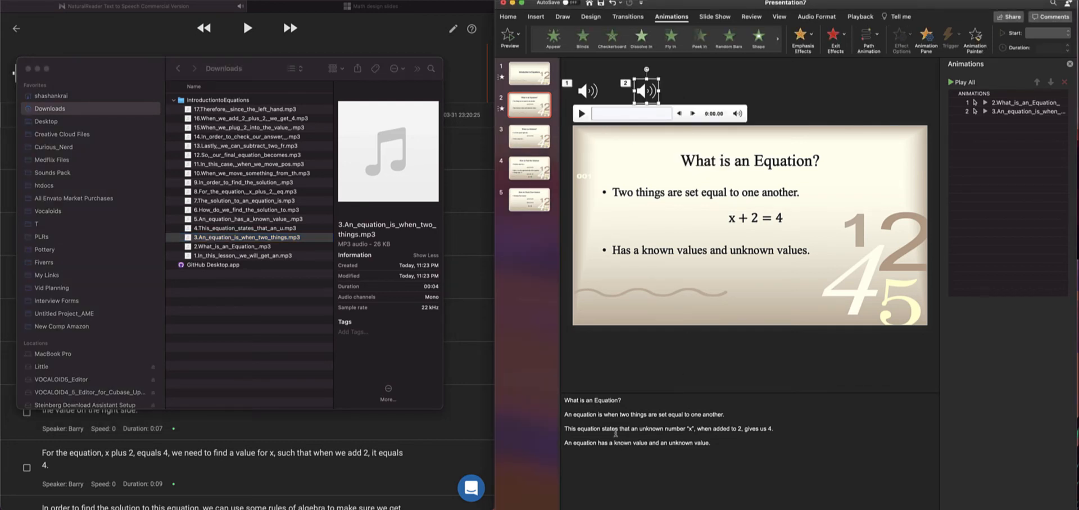
Insert 4.This_equation_states_that_an_u.mp3 on the second slide and place its icon above the slide, beside the other audio icons.
left_click(234, 229)
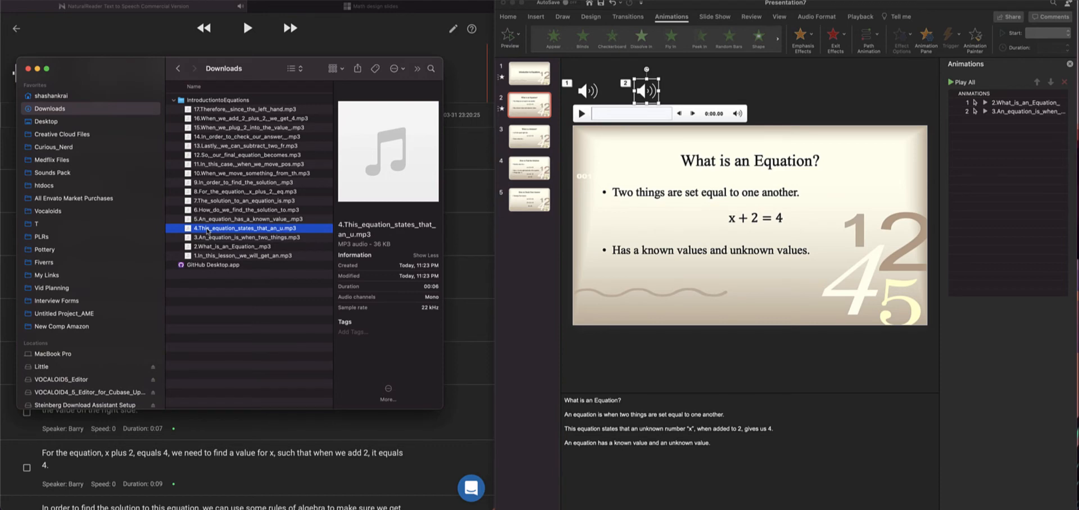
left_click_drag(207, 231, 703, 91)
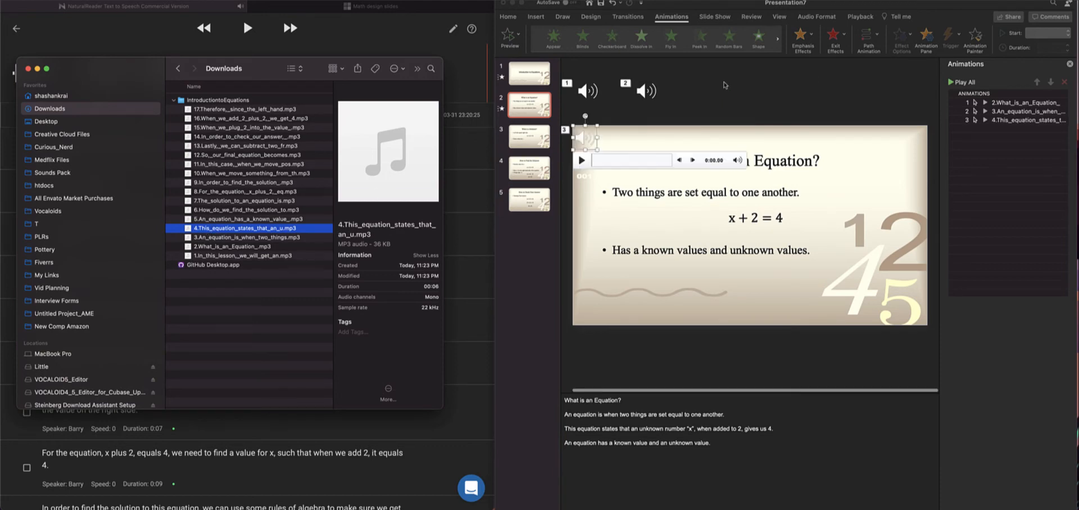
left_click(587, 138)
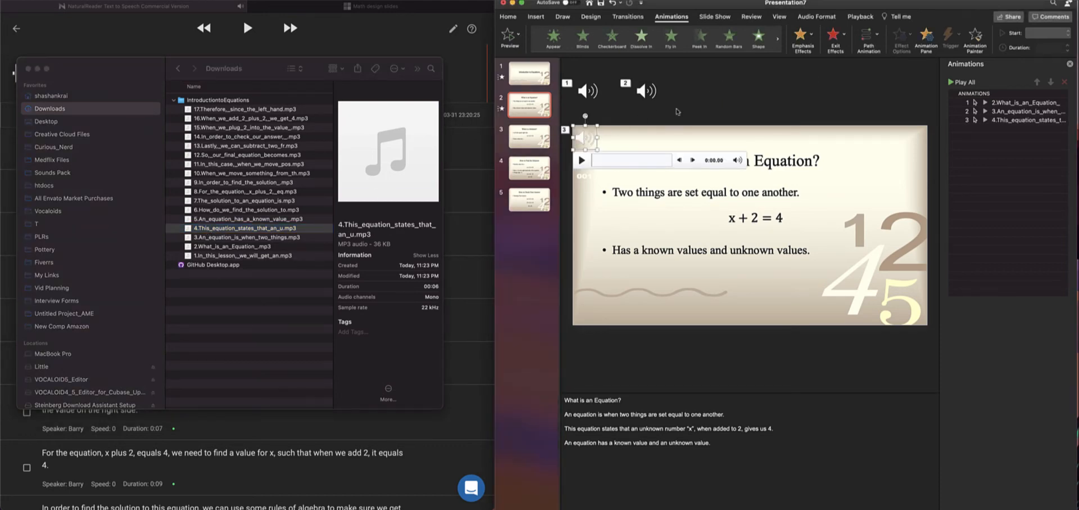
left_click_drag(579, 140, 700, 90)
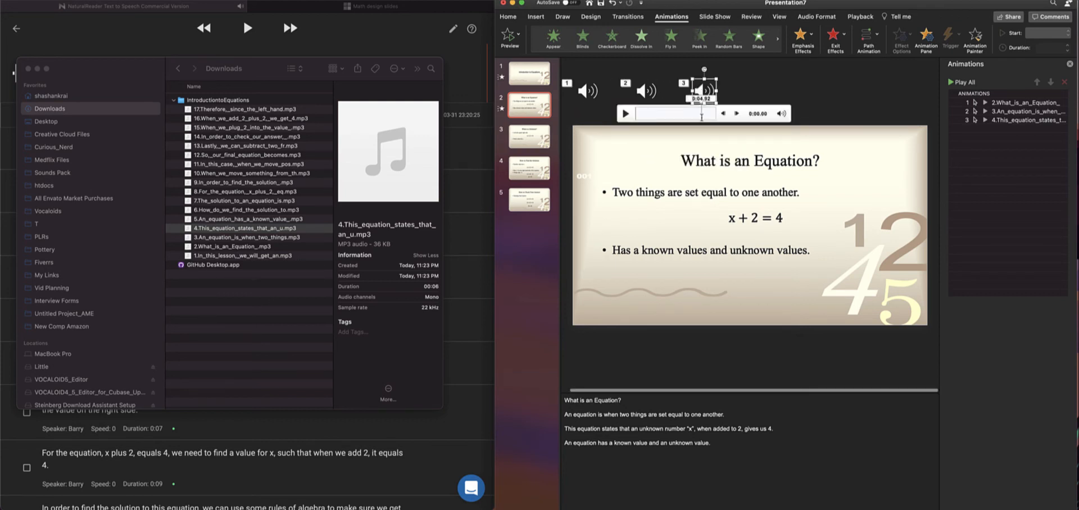
Insert 5.An_equation_has_a_known_value_.mp3 for the last line of the notes and place its icon at the end of the audio row.
left_click(668, 448)
left_click_drag(724, 448, 511, 444)
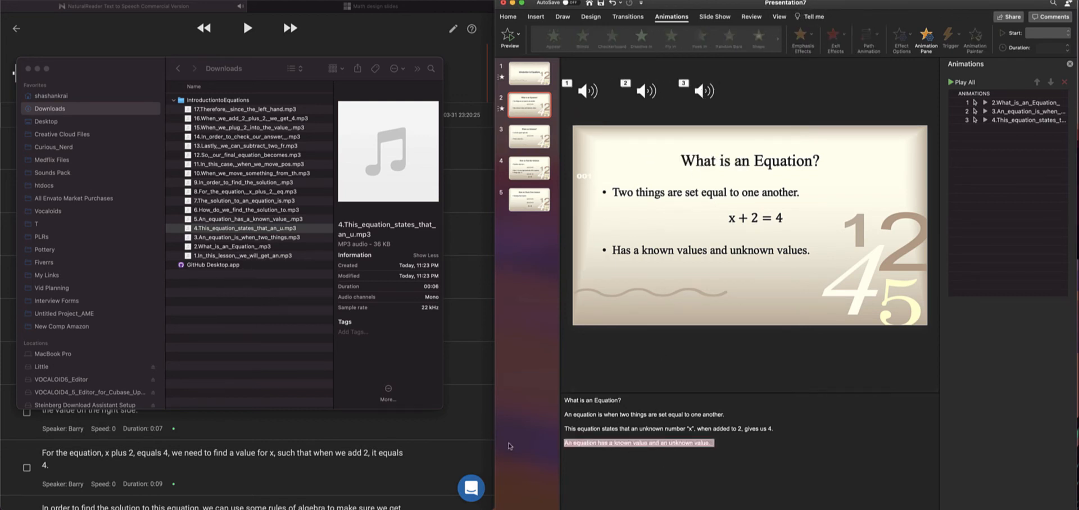
left_click(236, 219)
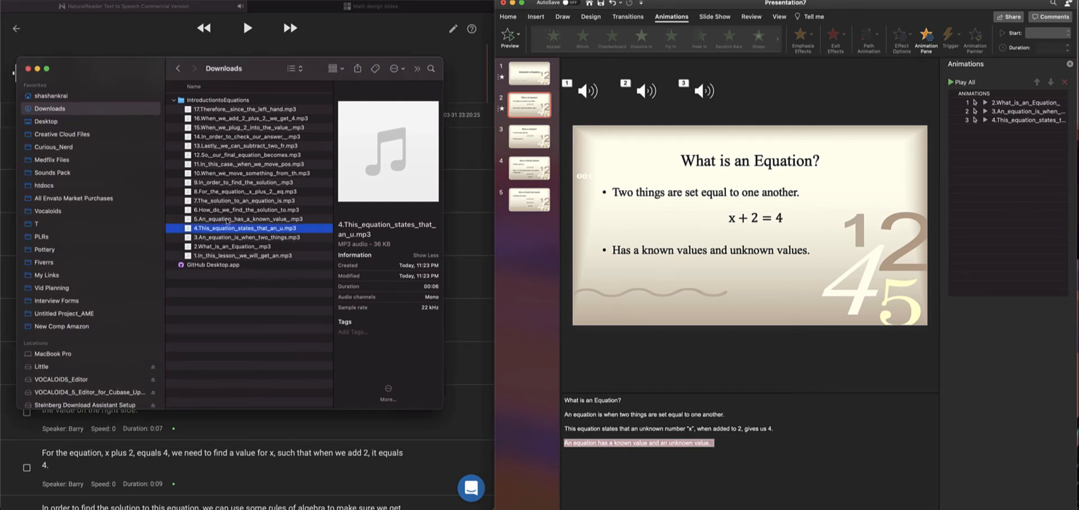
left_click_drag(214, 222, 760, 91)
left_click(579, 142)
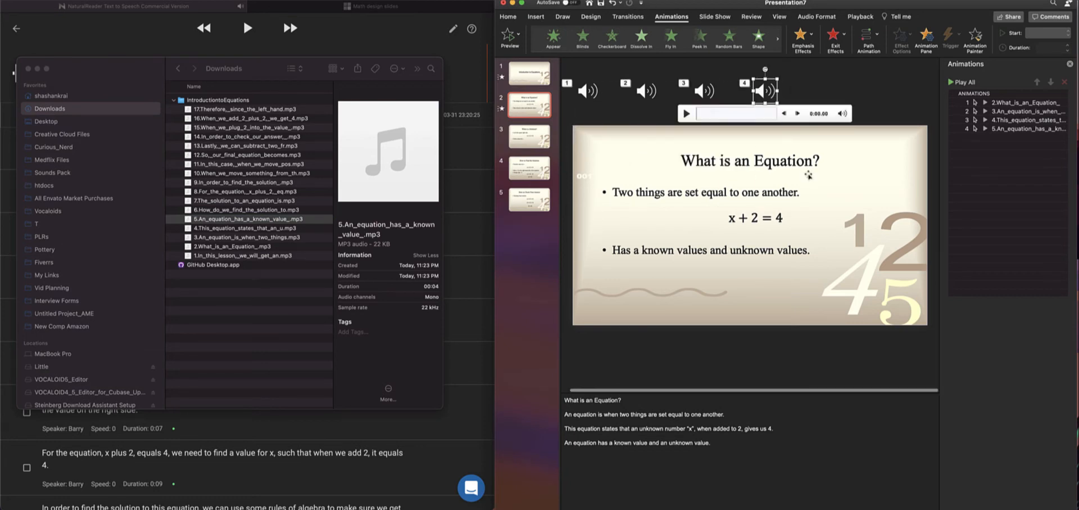
Set the animations of all four narration clips on the second slide to start After Previous.
left_click(1002, 103)
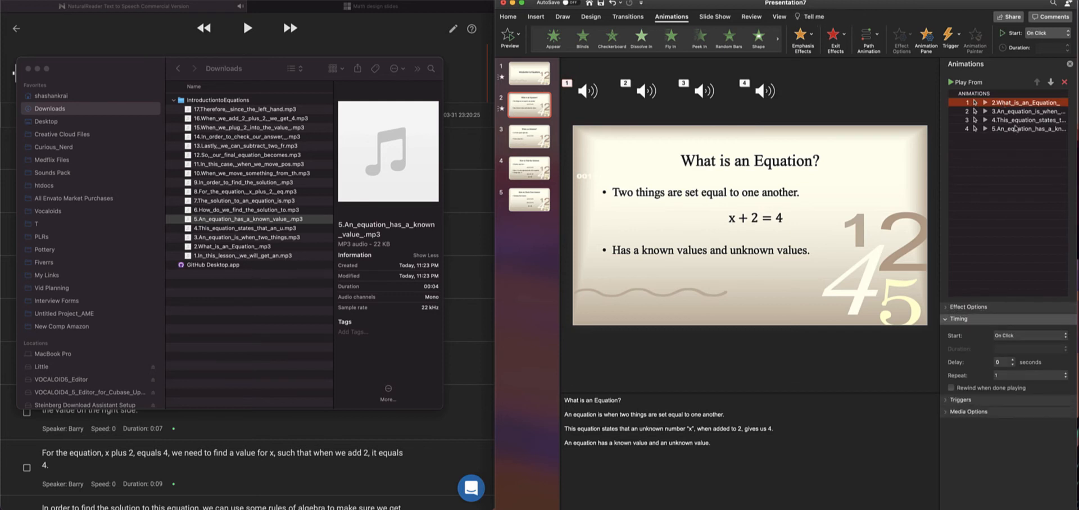
left_click(742, 250)
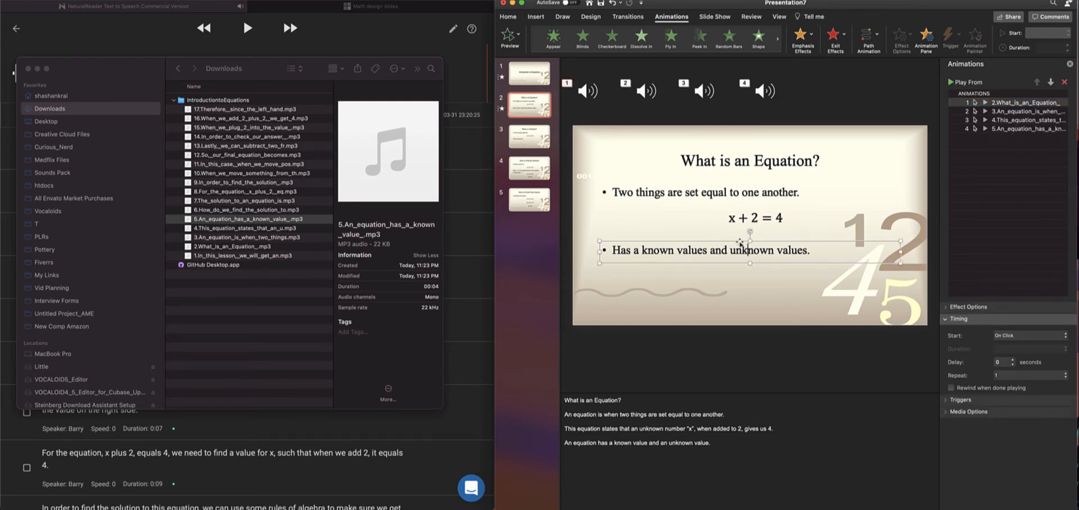
left_click(1012, 129)
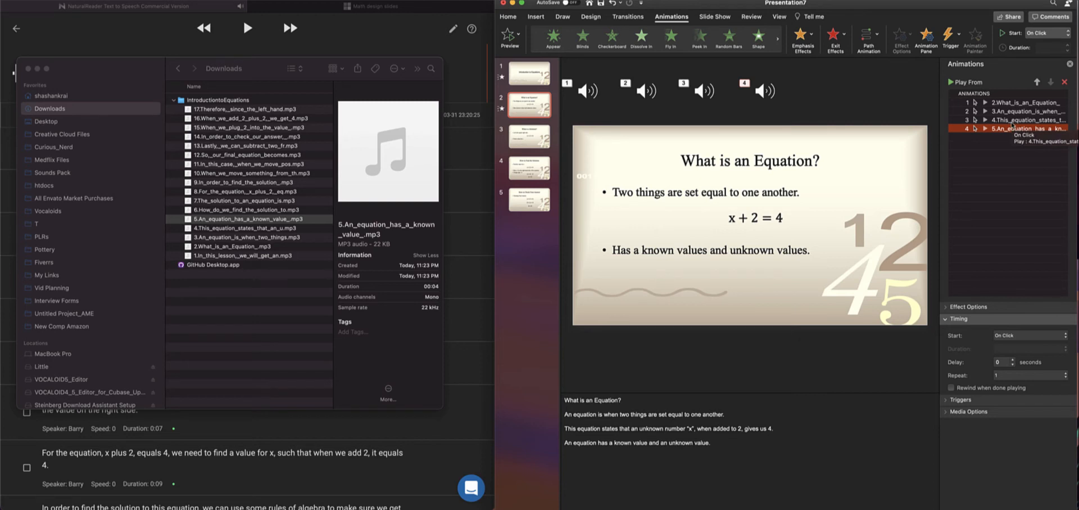
left_click(1012, 120, "shift")
left_click(1012, 112, "shift")
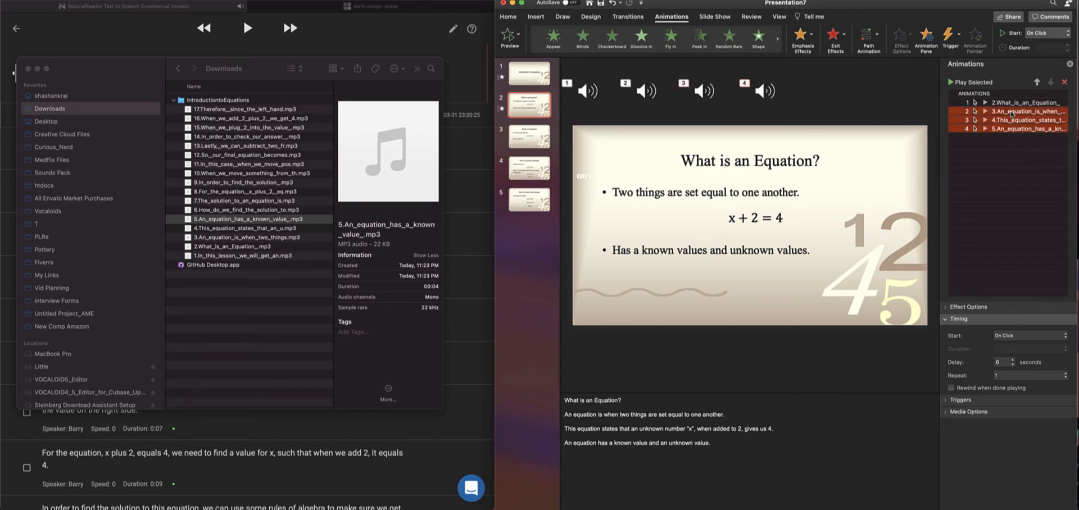
left_click(1012, 103, "shift")
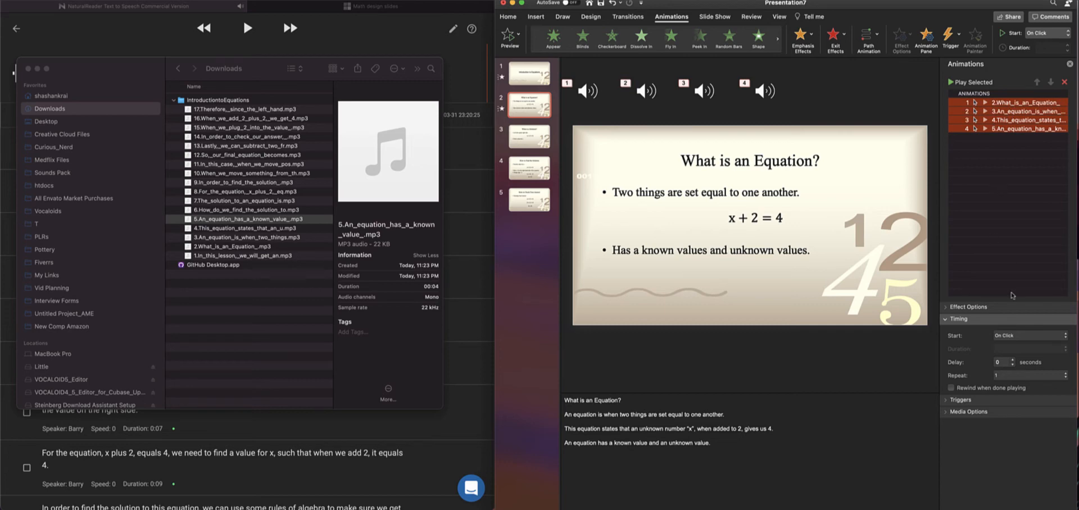
left_click(1018, 336)
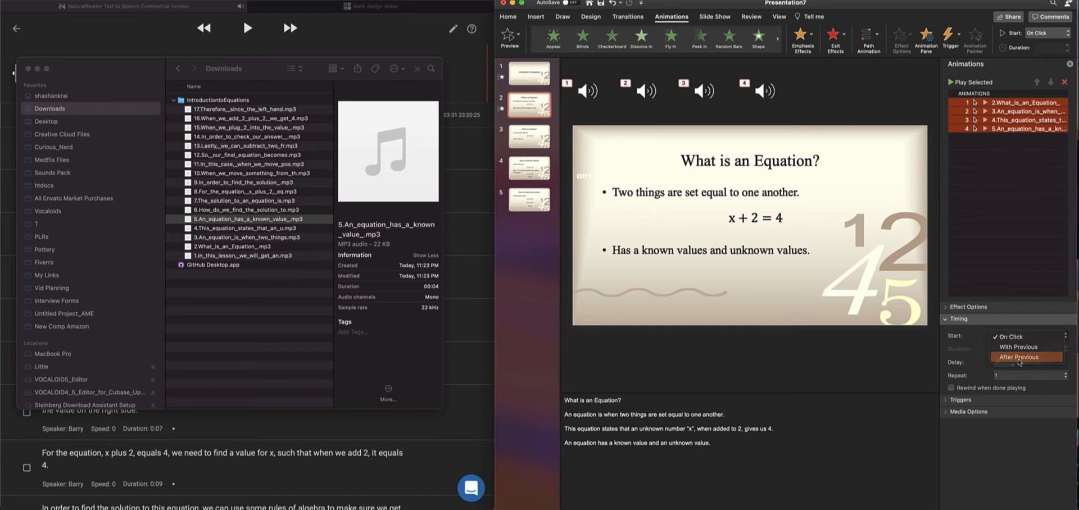
left_click(1019, 359)
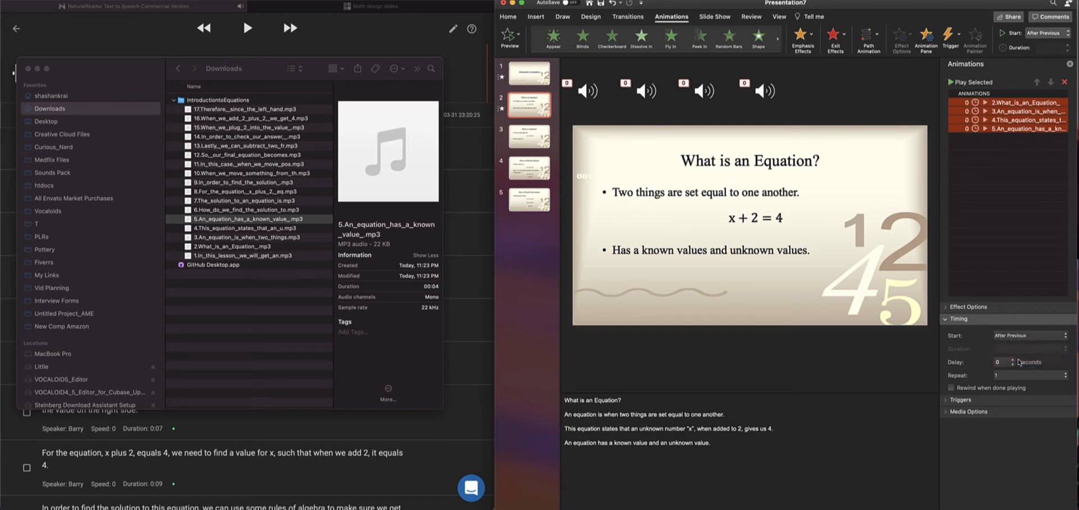
Set the 2.What_is_an_Equation_ clip to start With Previous and check the start timing of the other narration clips.
left_click(1018, 104)
left_click(1017, 112)
left_click(1014, 120)
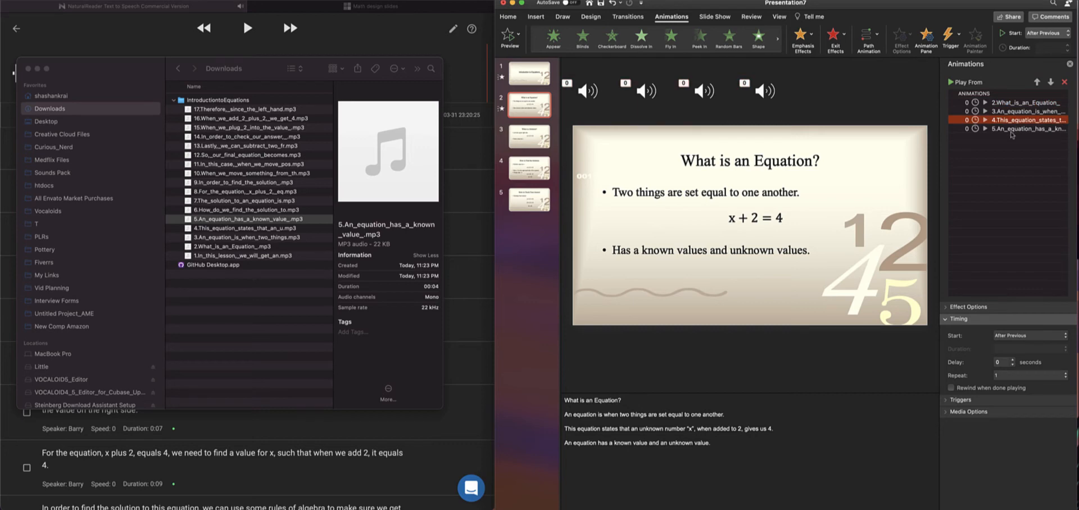
left_click(1011, 130)
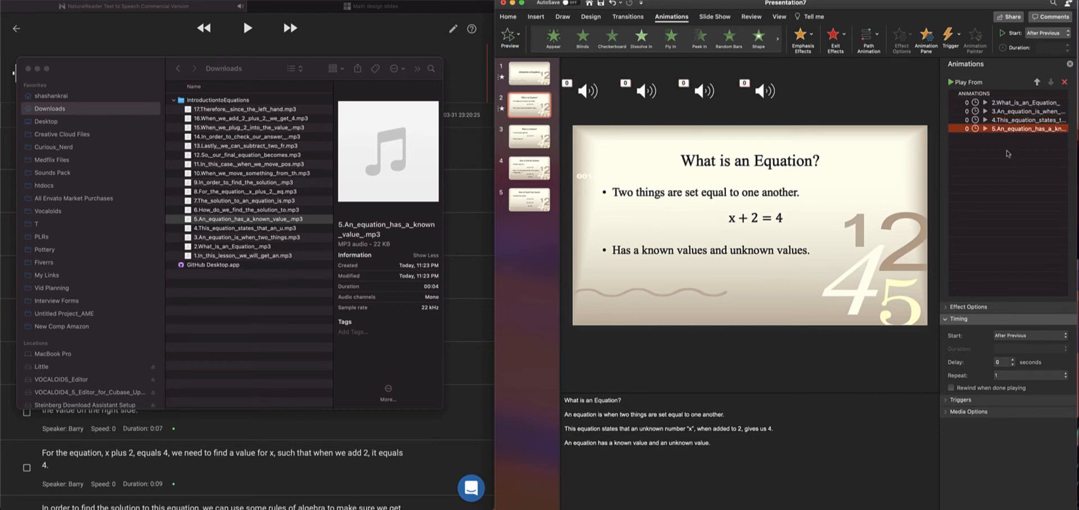
left_click(1010, 104)
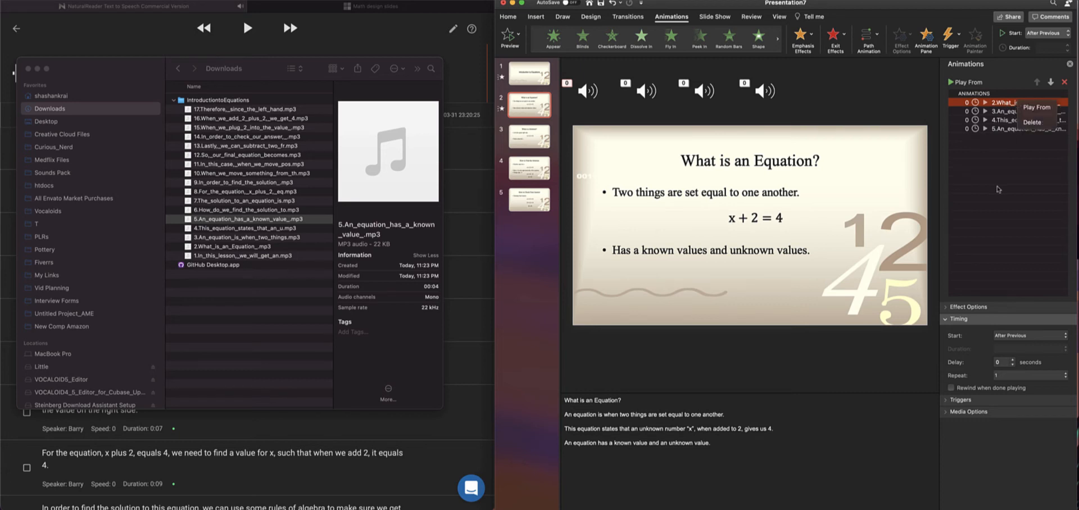
left_click(1033, 339)
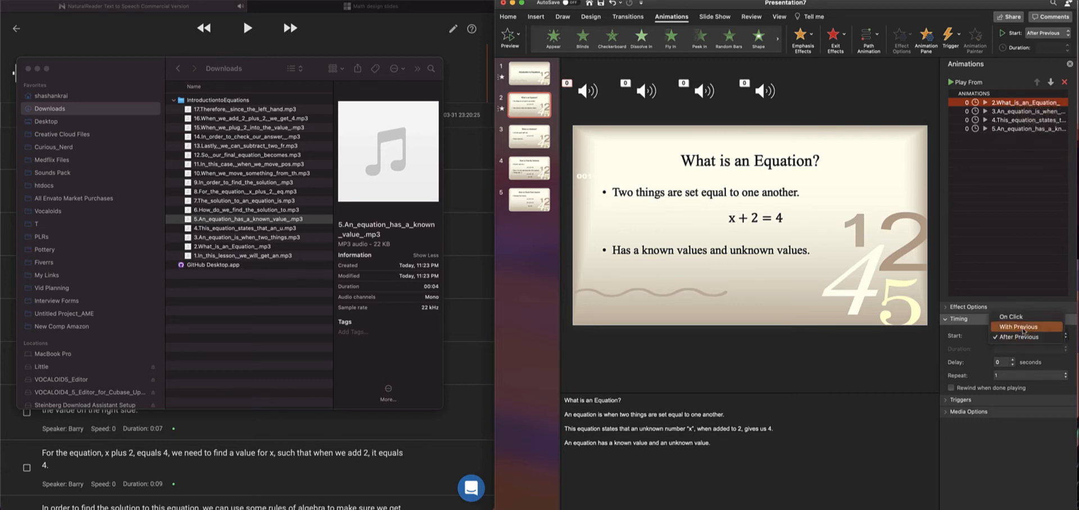
left_click(1025, 328)
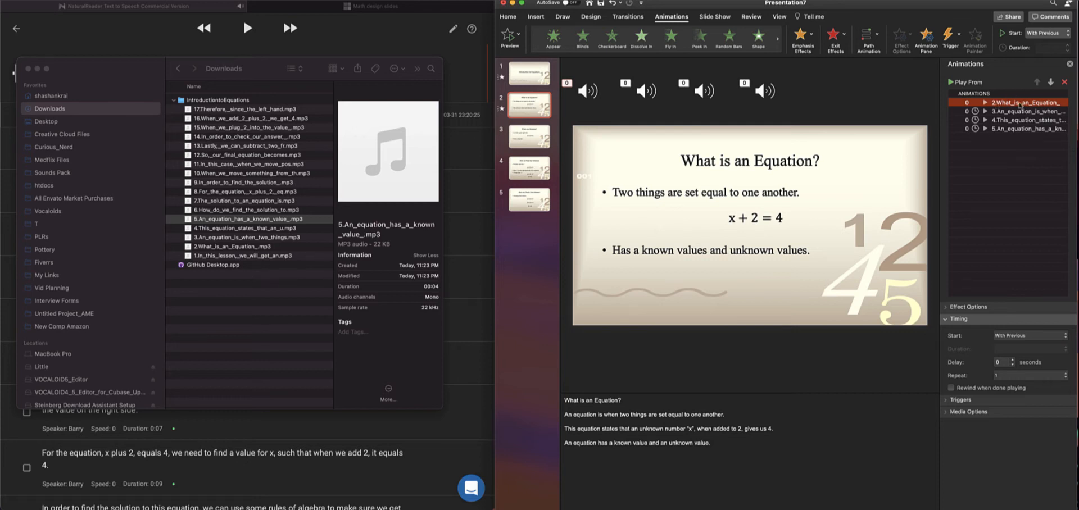
left_click(989, 120)
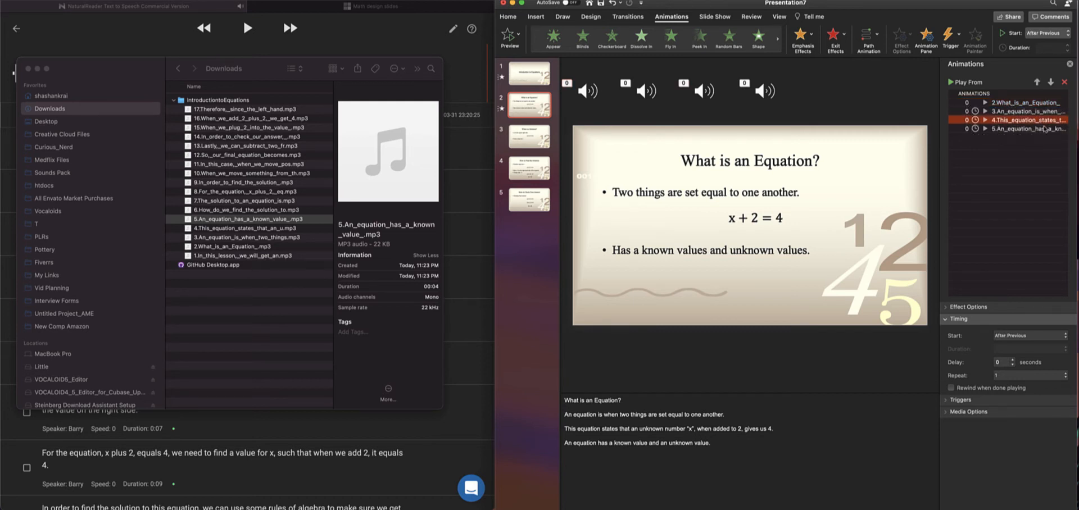
left_click(970, 130)
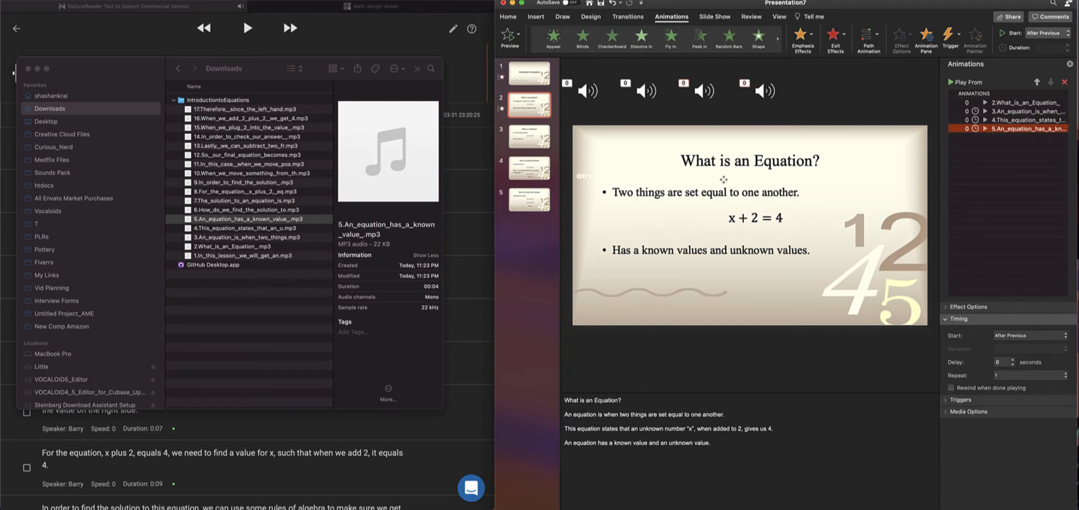
Apply the Checkerboard entrance animation to the title, both bullet lines and the x + 2 = 4 equation together.
left_click(734, 161)
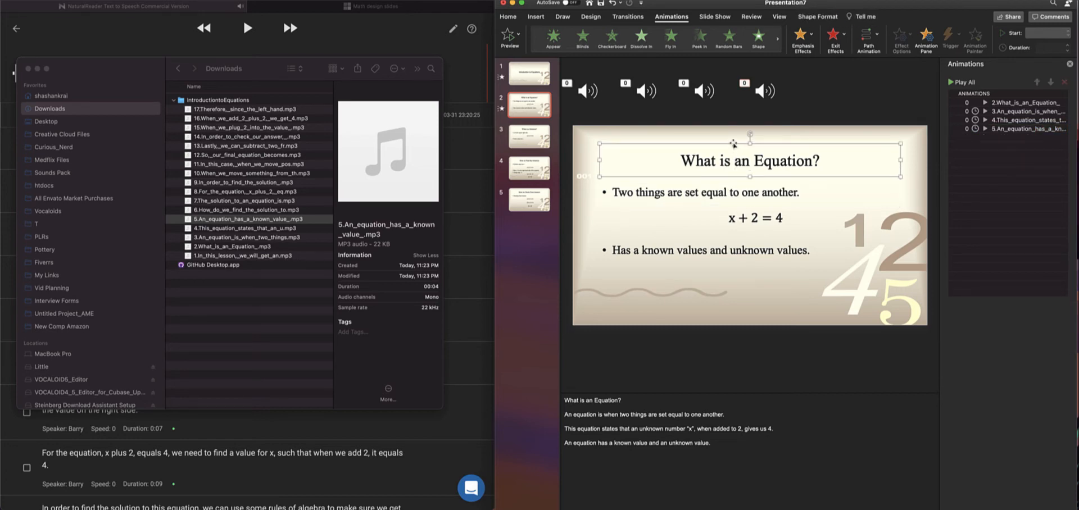
left_click(798, 251)
left_click(773, 212)
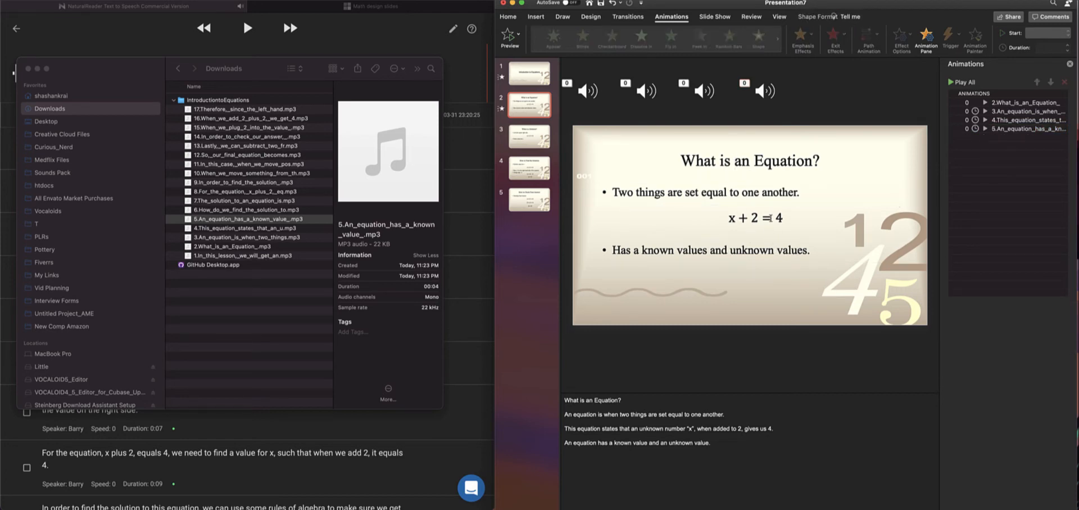
left_click(778, 191, "shift")
left_click(776, 162, "shift")
left_click(766, 252, "shift")
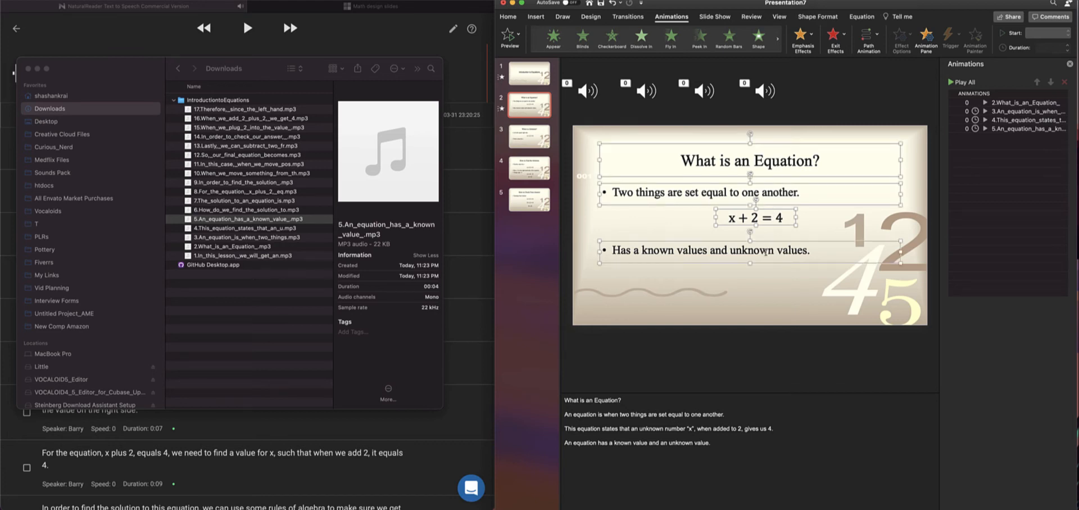
left_click(610, 38)
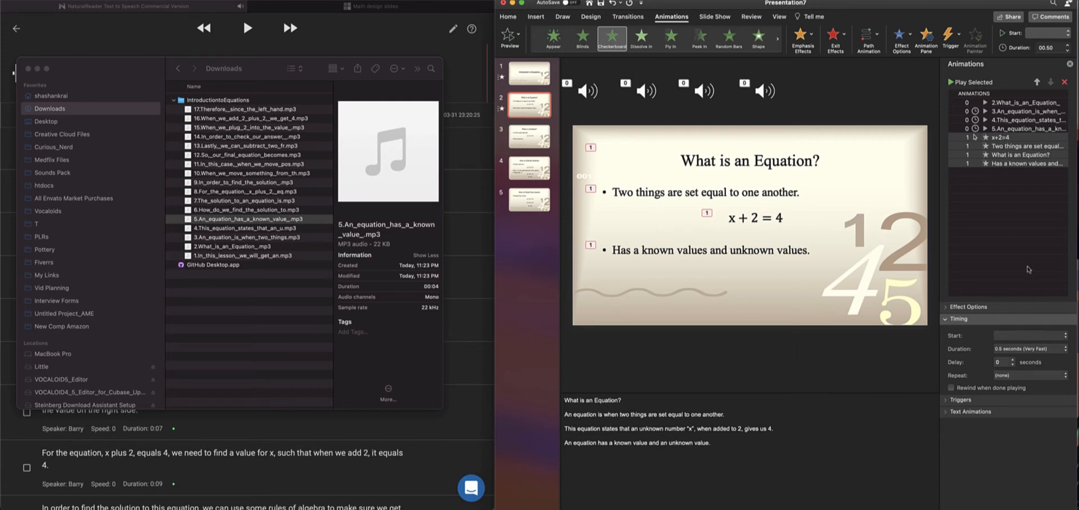
Set the four Checkerboard text animations to start With Previous.
left_click(1029, 341)
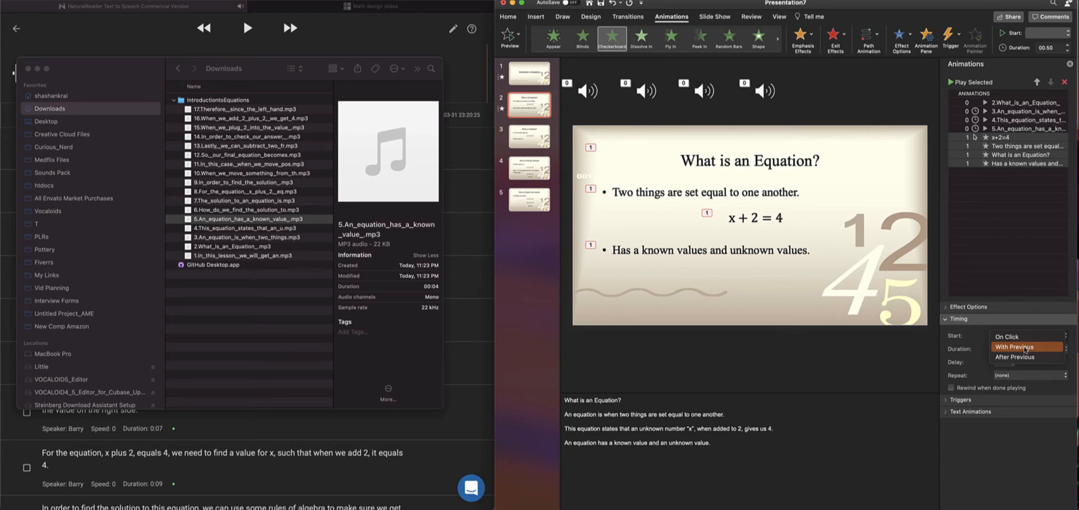
left_click(1026, 348)
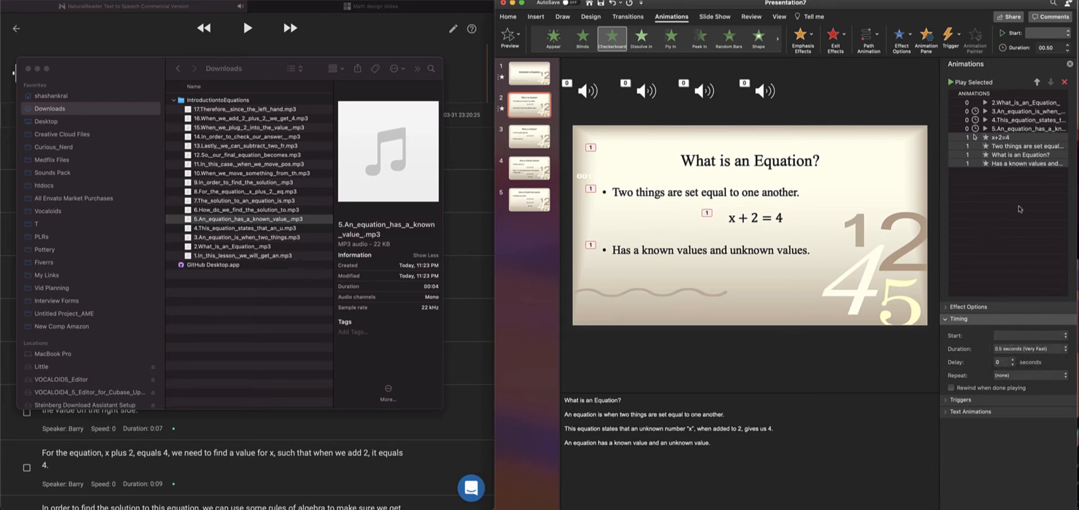
left_click(1034, 336)
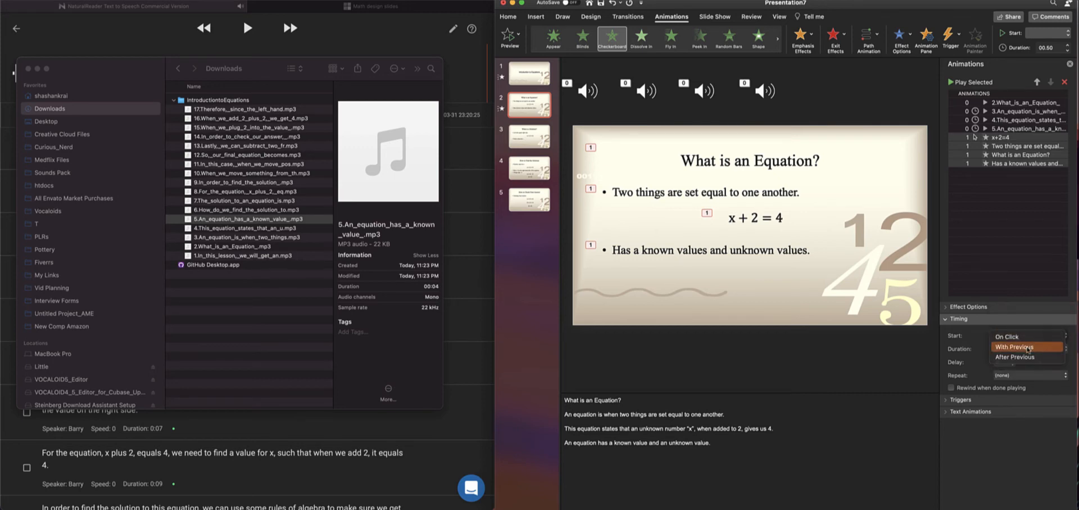
left_click(1028, 348)
left_click(1007, 245)
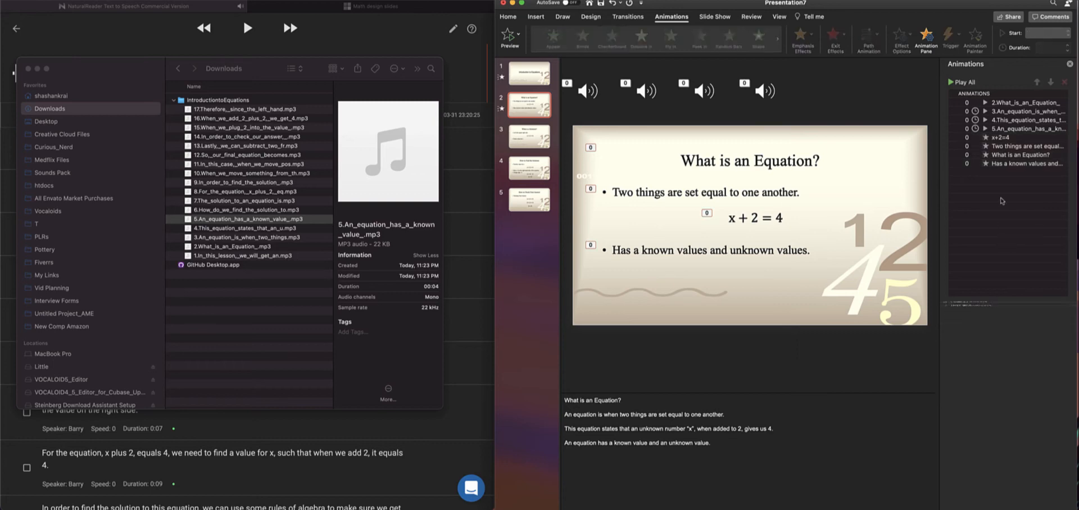
Move the title's Checkerboard animation directly after the 2.What_is_an_Equation_ clip in the animation order.
left_click(1010, 155)
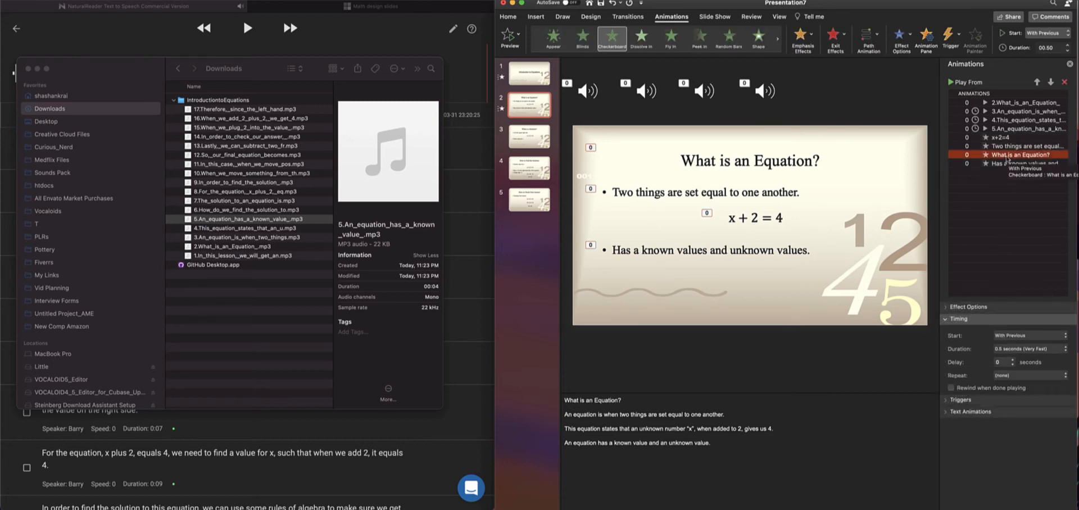
left_click_drag(1009, 159, 1013, 107)
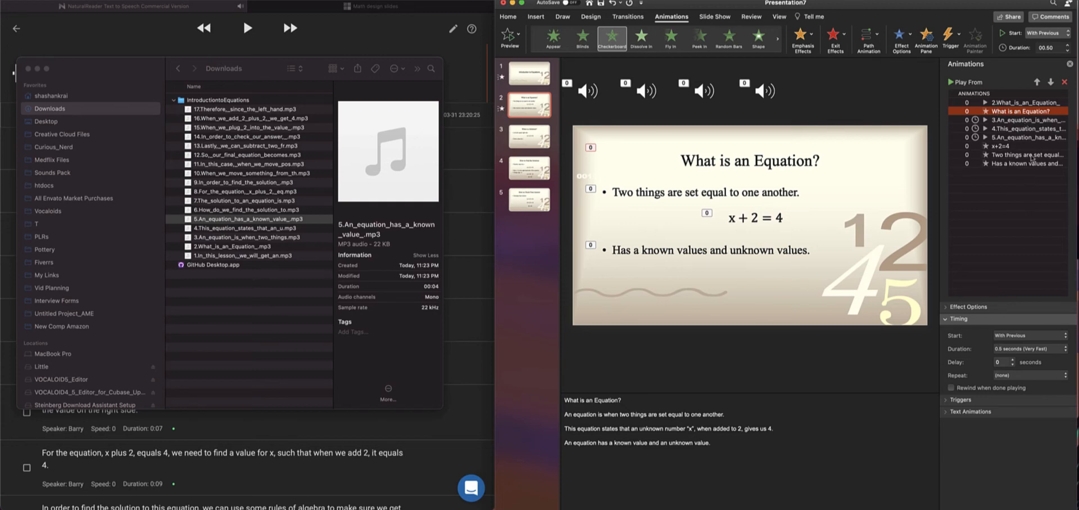
Move the "Two things are set equal..." animation directly after the 3.An_equation_is_when_ clip in the animation order.
left_click(1006, 148)
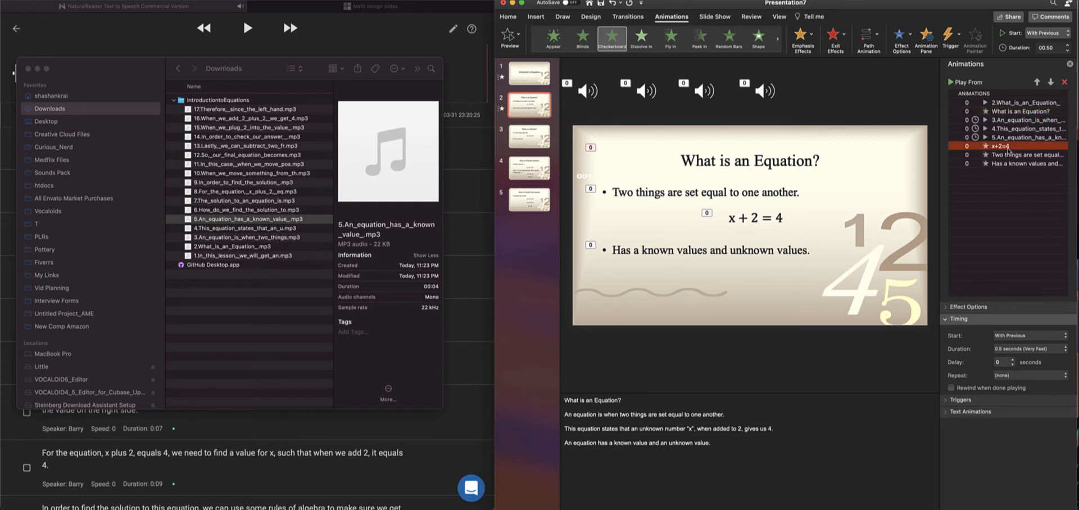
left_click(1012, 155)
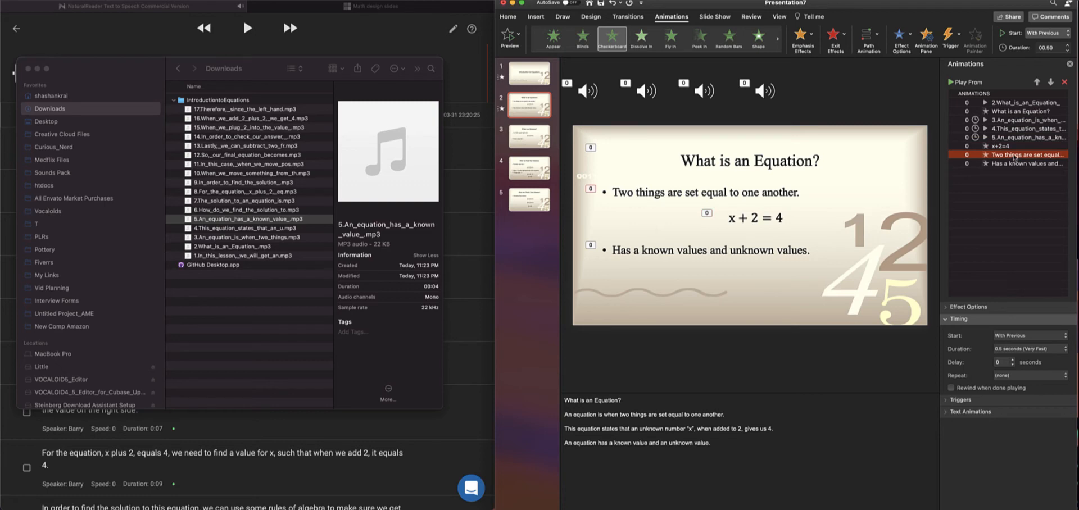
left_click_drag(1014, 157, 1016, 128)
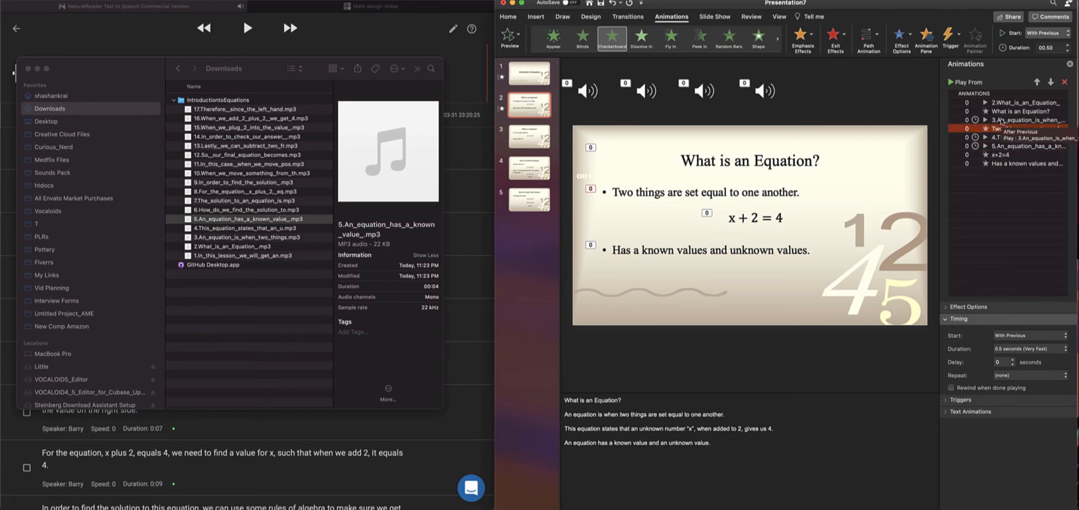
left_click(1003, 121)
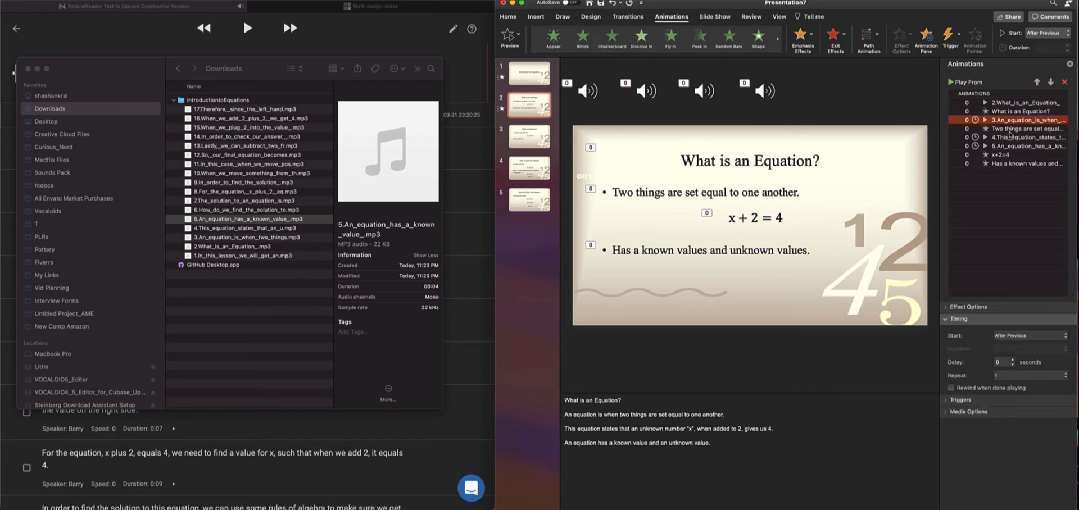
Move the x+2=4 animation directly after the 4.This_equation_states_t clip, keeping the "Has a known values..." animation last.
left_click(1014, 164)
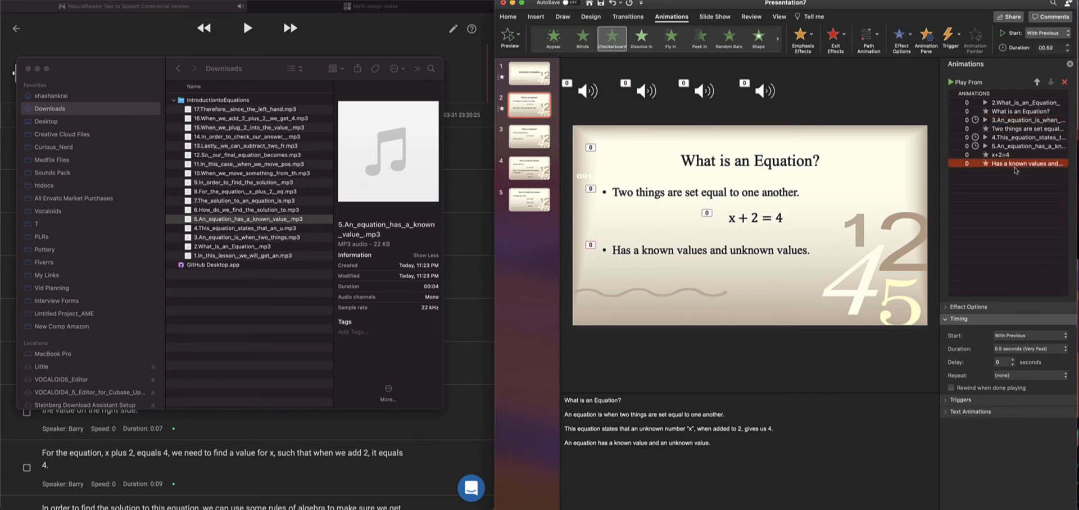
left_click(1003, 156)
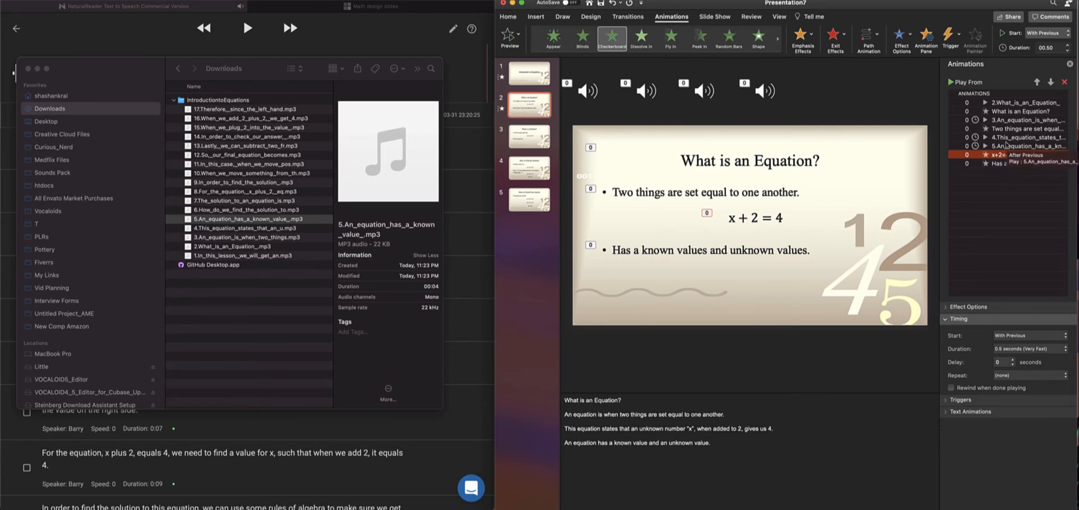
left_click(1026, 165)
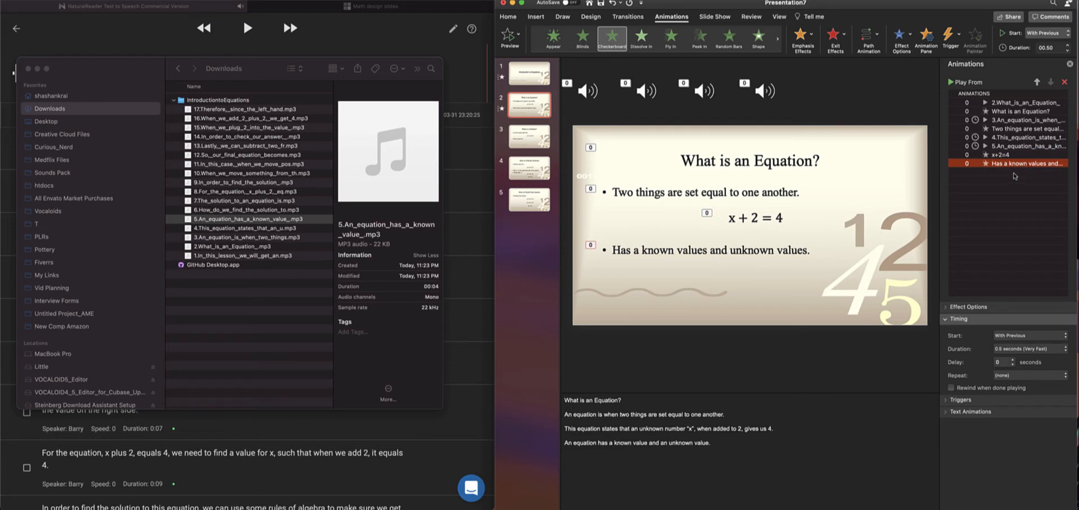
left_click_drag(1007, 155, 1013, 142)
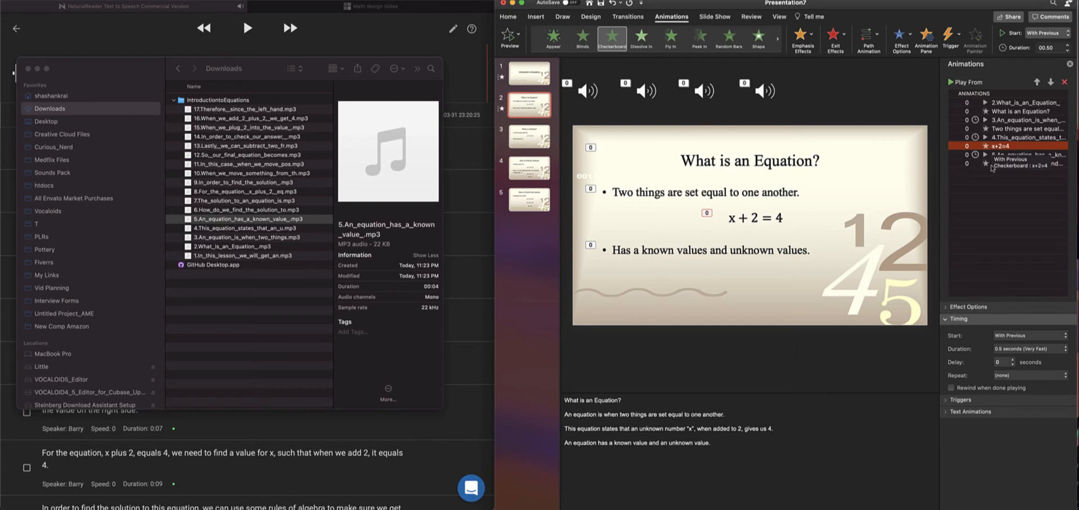
left_click(992, 165)
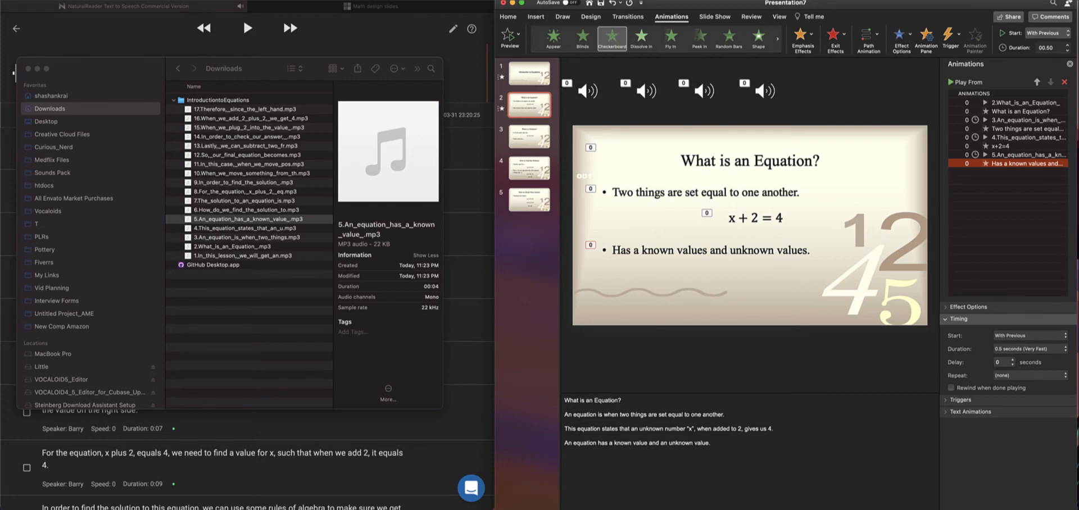
Play the "What is an Equation?" slide as a slide show, exit it and open the "How to Find the Solution" slide.
key("super+Return")
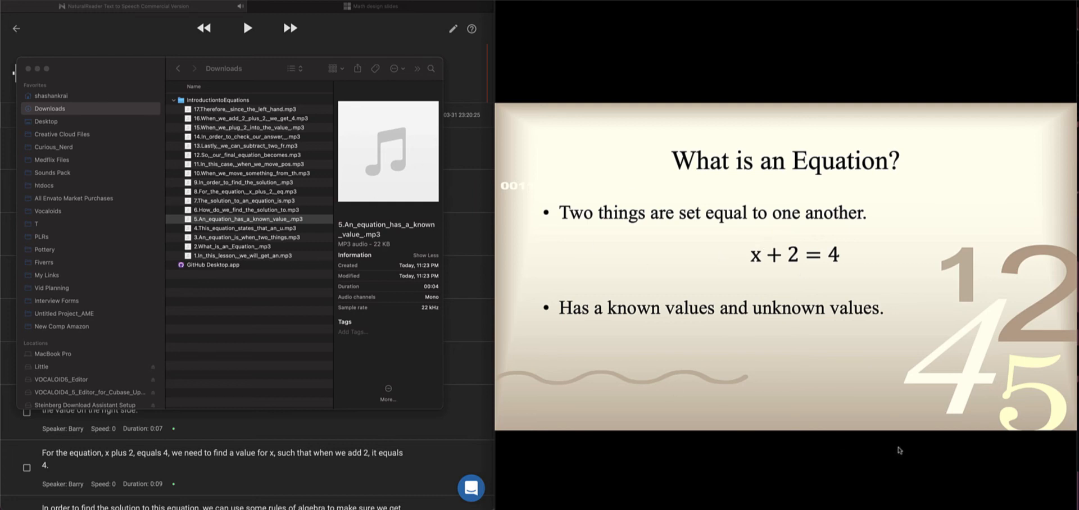
key("Right")
key("Escape")
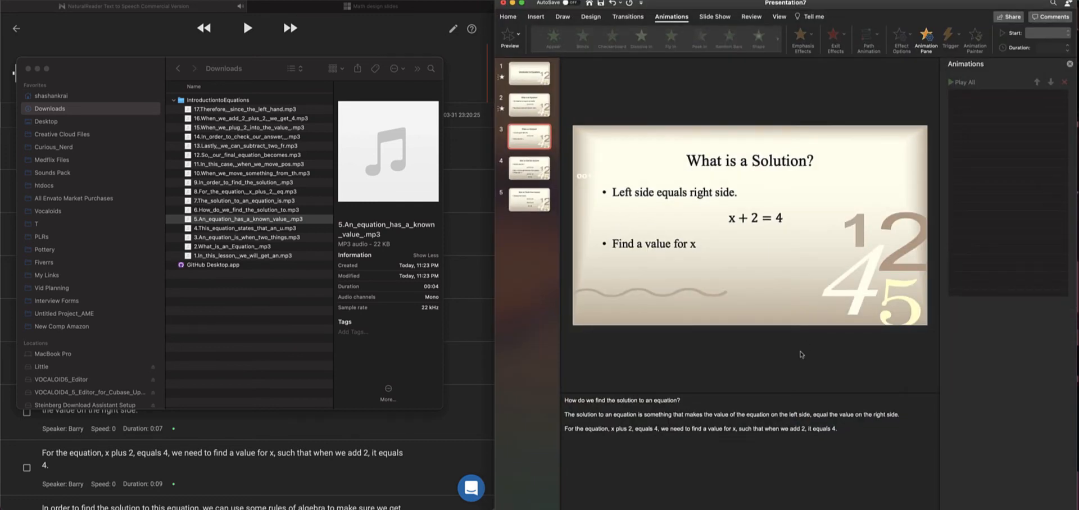
left_click(526, 172)
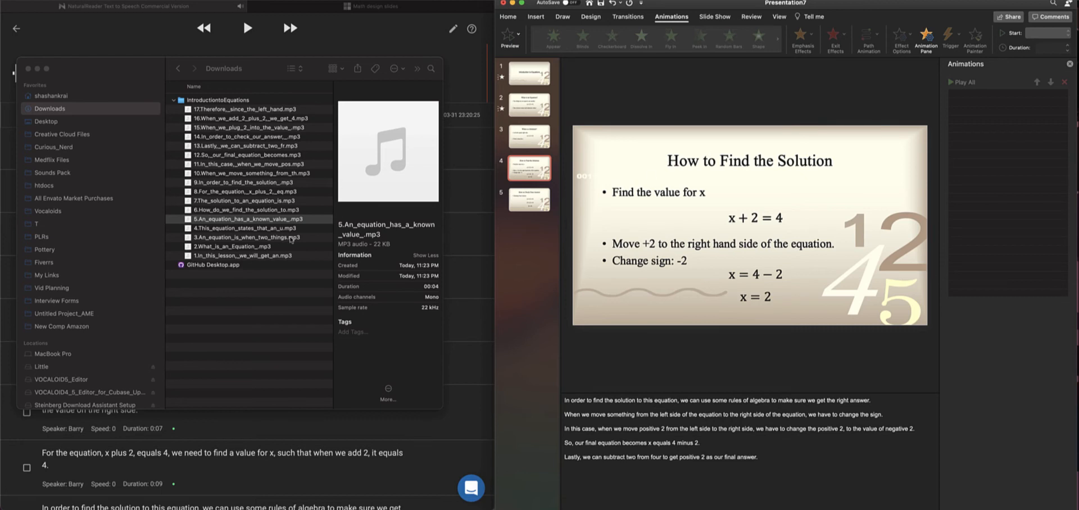
left_click(244, 217)
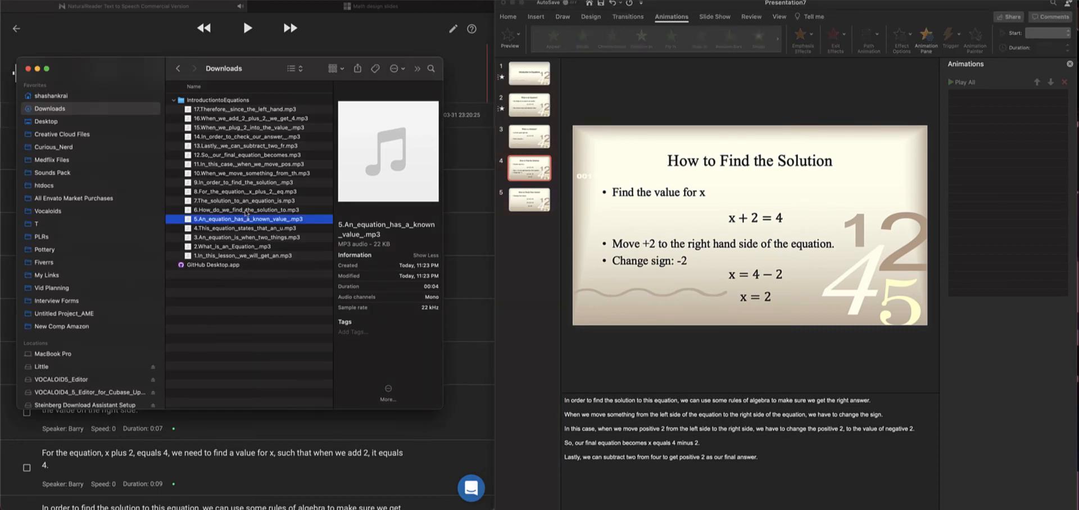
double_click(246, 211)
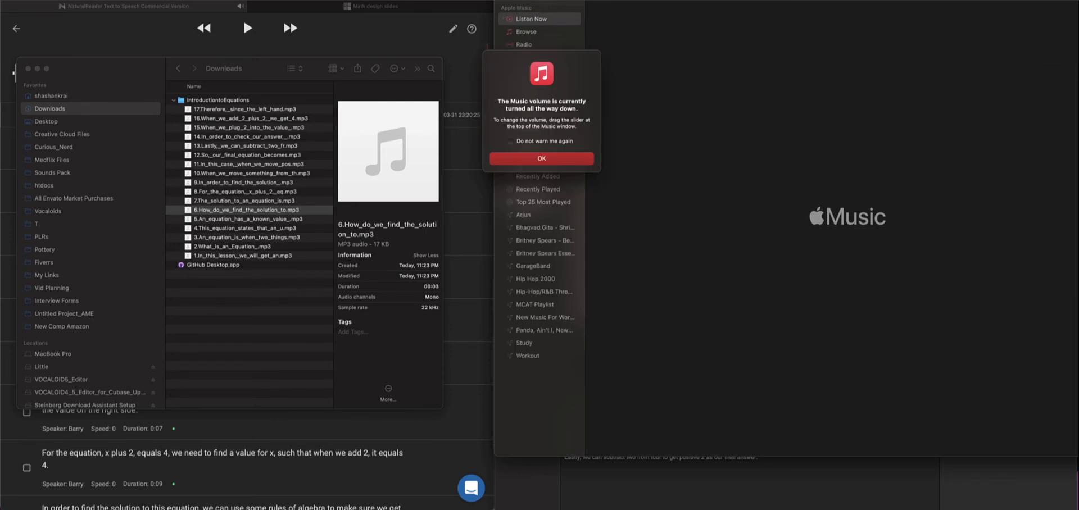
left_click(505, 159)
left_click(513, 6)
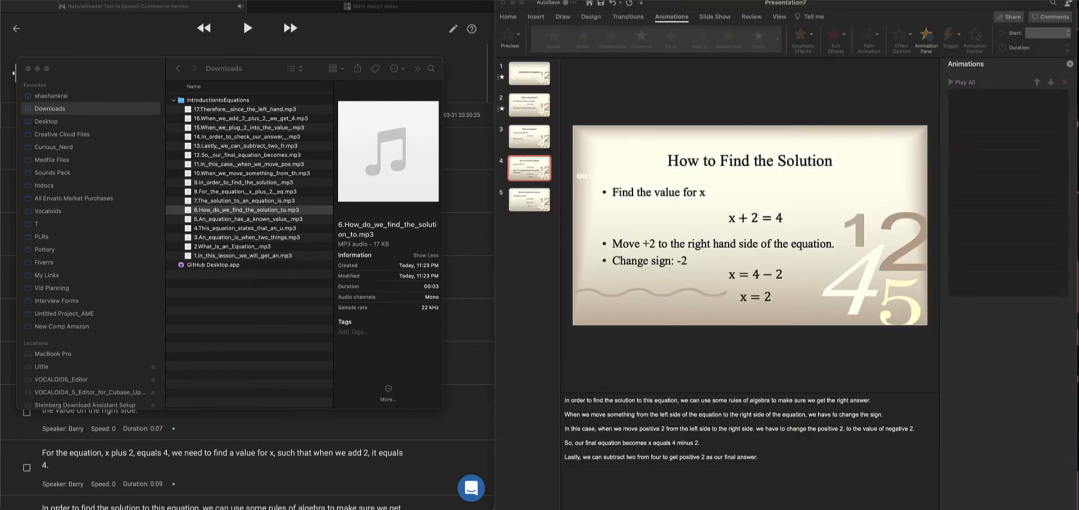
right_click(668, 509)
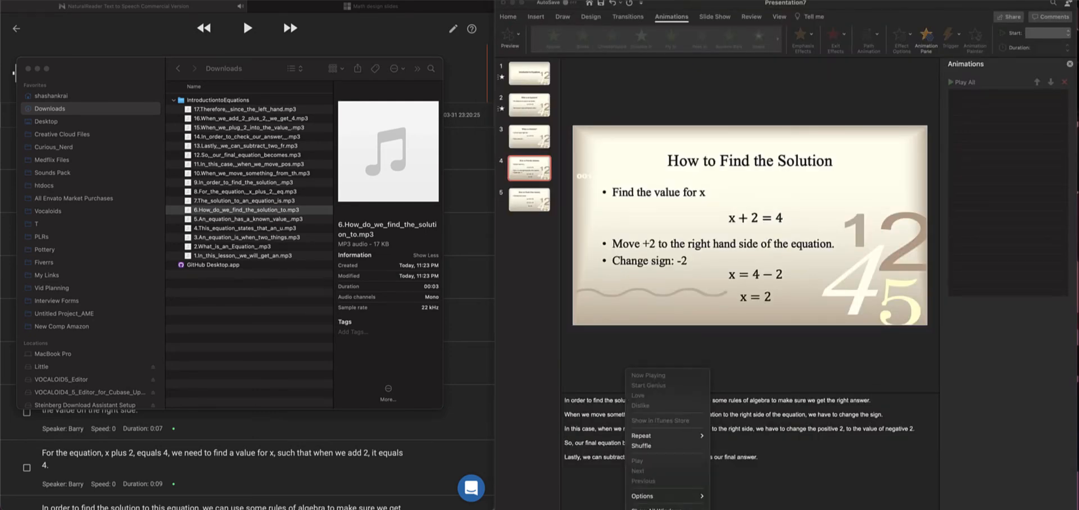
left_click(673, 509)
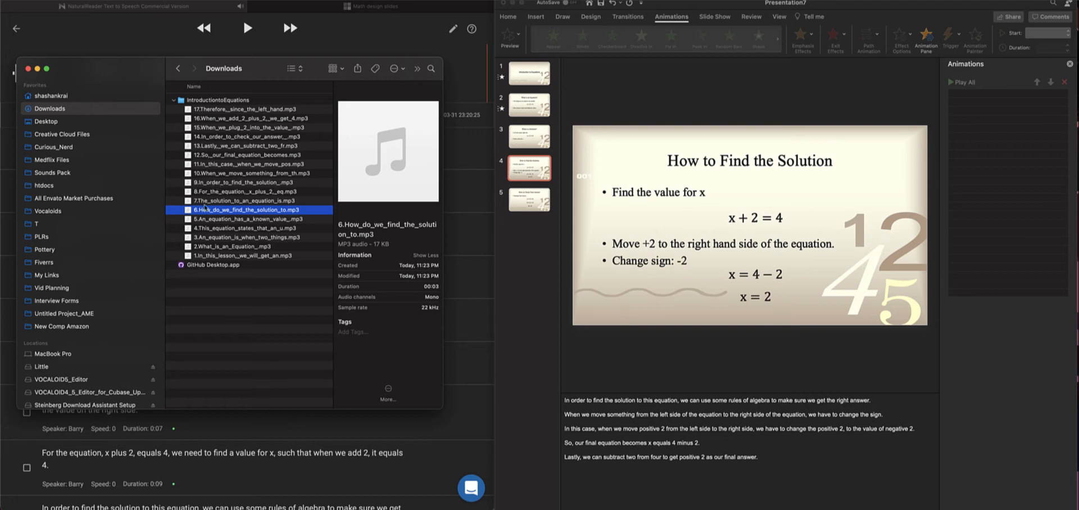
Add the narration MP3 files 6 through 13 from the IntroductiontoEquations folder to the "How to Find the Solution" slide.
left_click(211, 149, "shift")
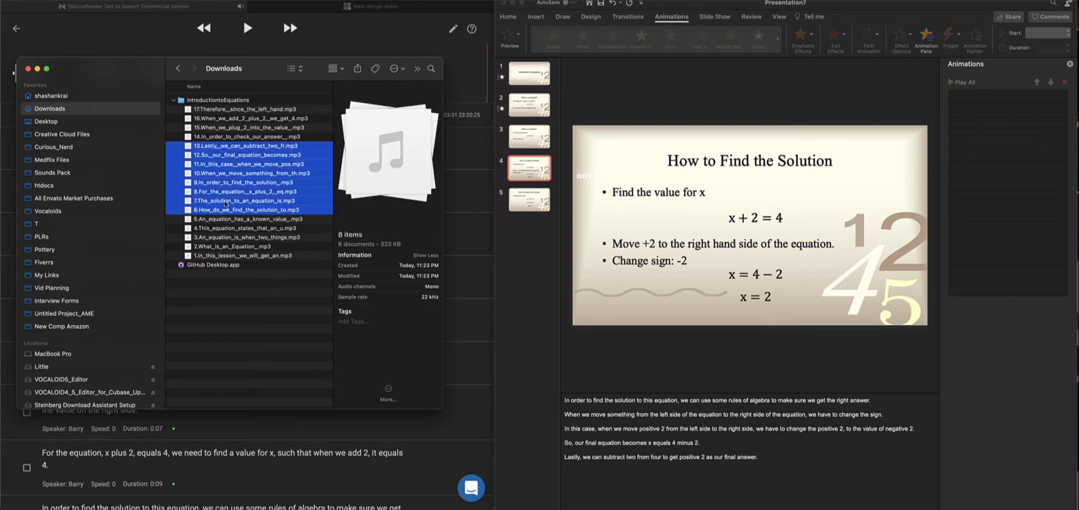
left_click_drag(220, 188, 612, 131)
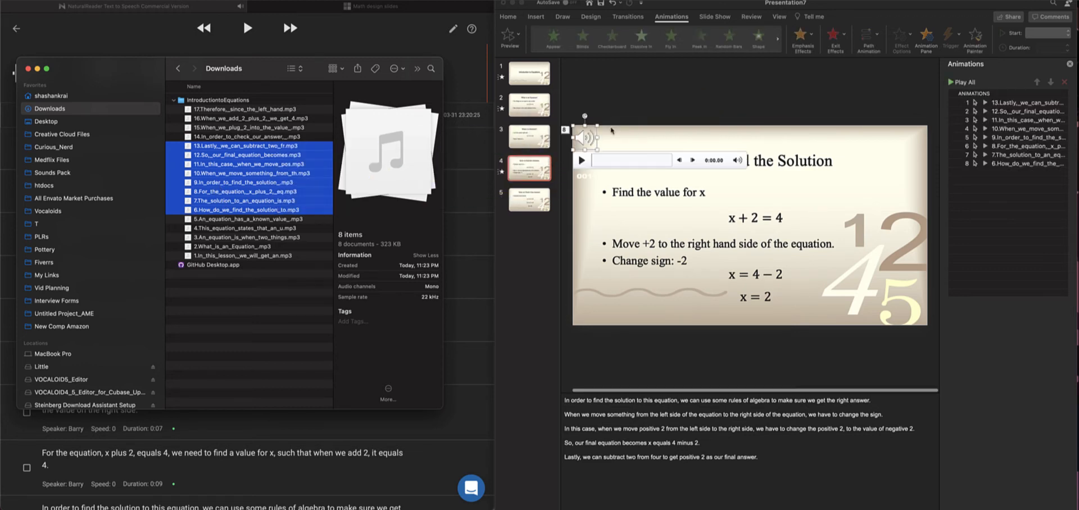
key("Up")
key("Up")
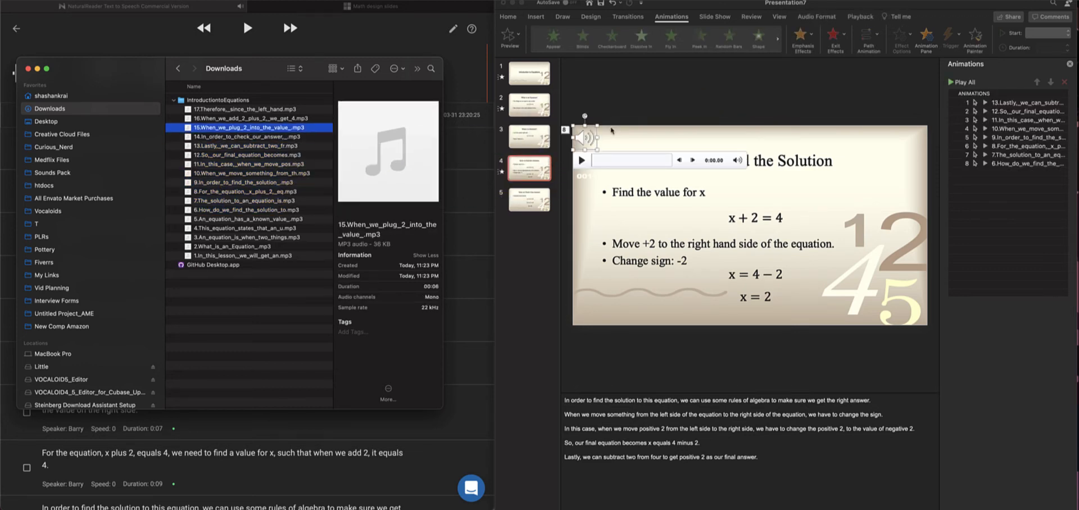
left_click(628, 117)
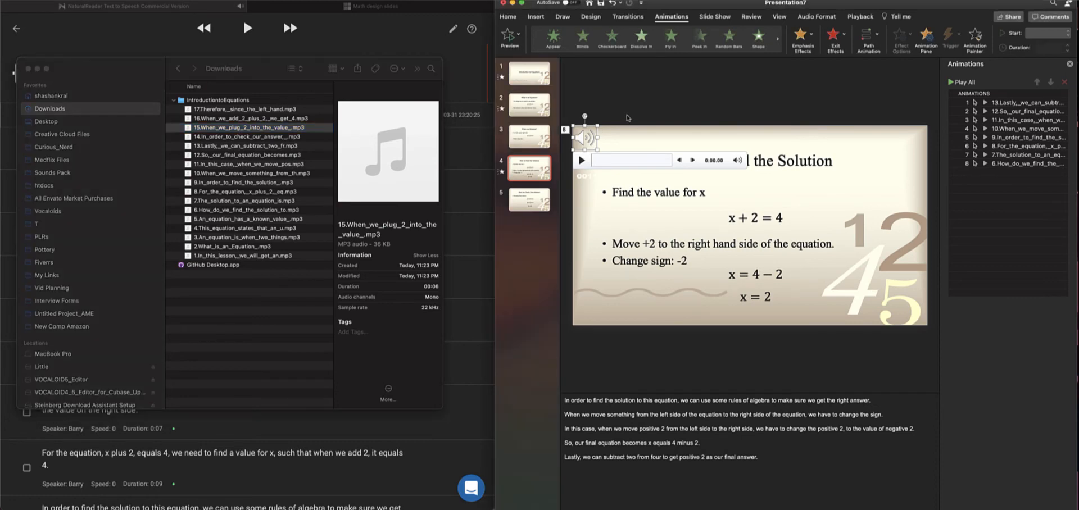
Move the inserted audio icons off the "How to Find the Solution" slide, into the empty area above its upper-left corner.
key("Up")
key("Up")
key("Up")
key("Up")
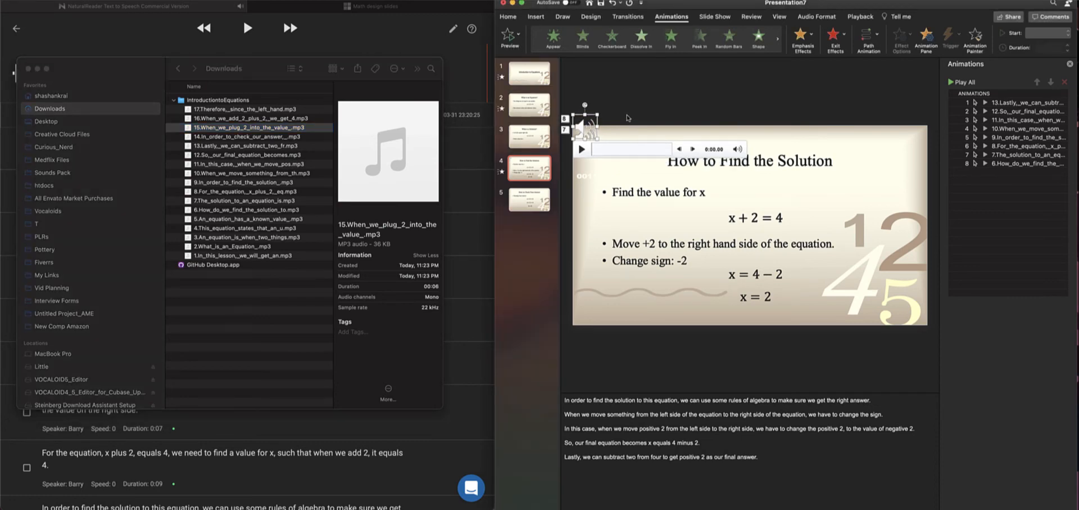
scroll(620, 100, "down", 1)
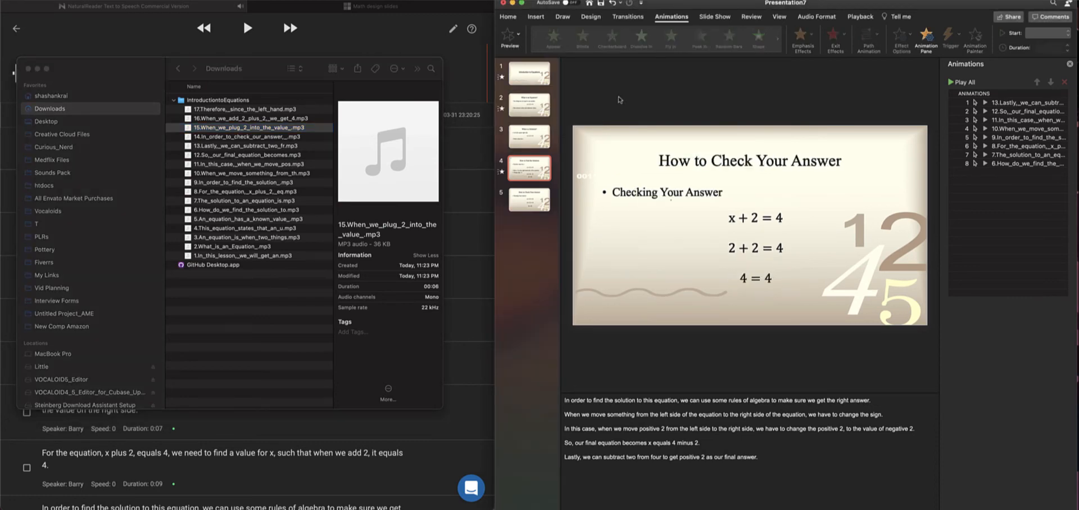
left_click(536, 174)
left_click_drag(618, 97, 557, 171)
left_click_drag(584, 138, 592, 81)
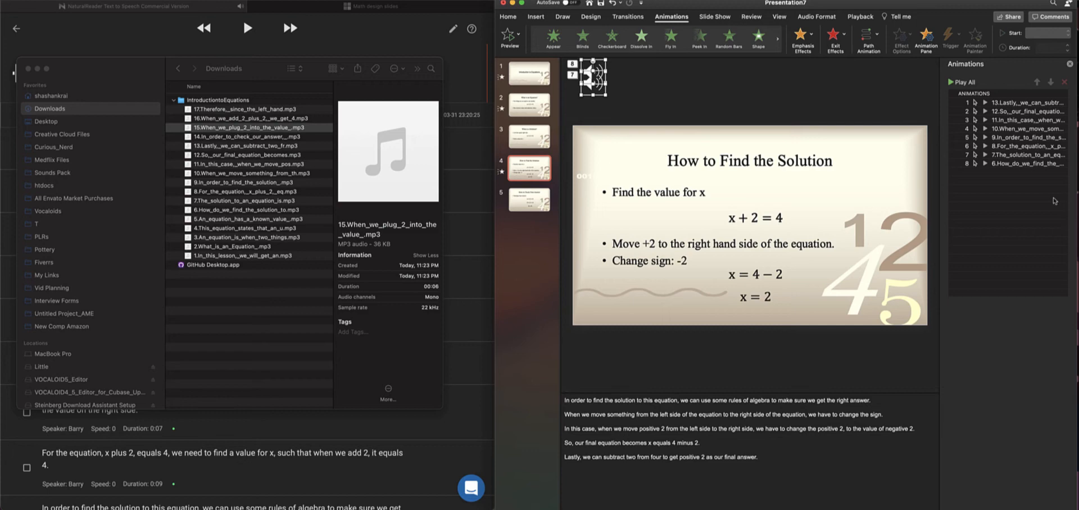
Reorder the narration clips in the animation order so they run from clip 6 up to clip 13.
left_click(1006, 165)
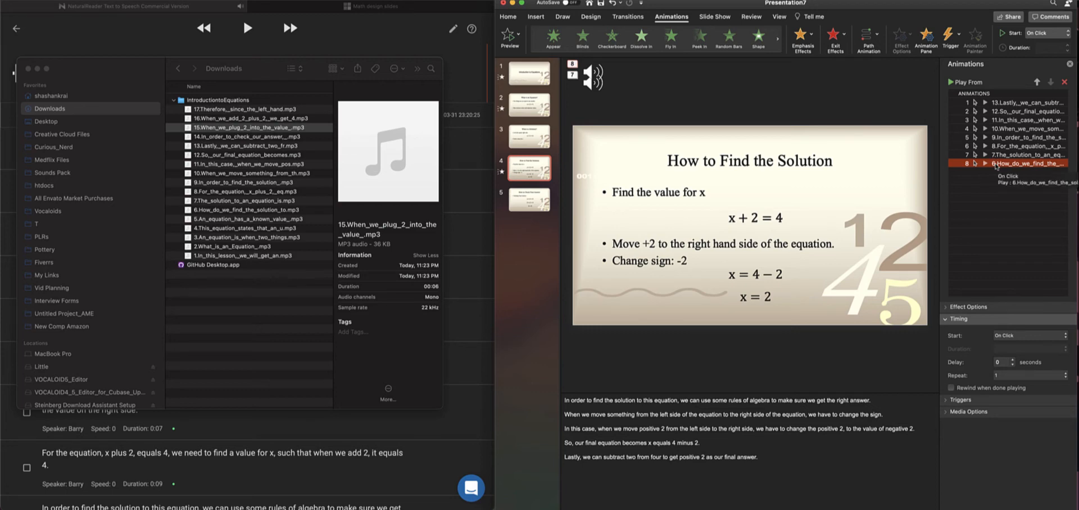
left_click_drag(997, 166, 1001, 107)
left_click_drag(1002, 163, 1007, 111)
mouse_move(1004, 162)
left_mouse_down()
mouse_move(1005, 120)
mouse_move(1004, 157)
left_mouse_up()
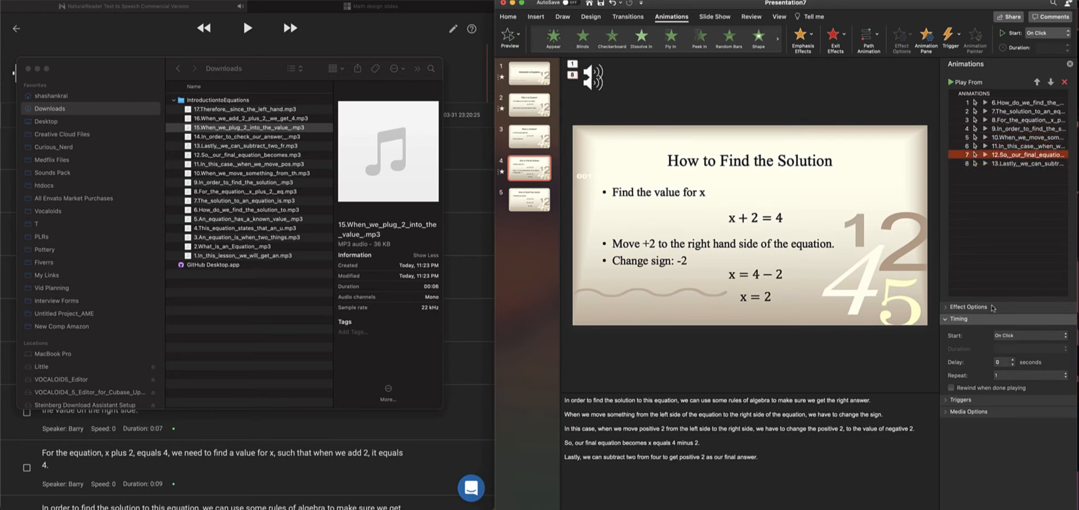
Set all eight narration clips, 6 through 13, to start After Previous.
left_click(1010, 102)
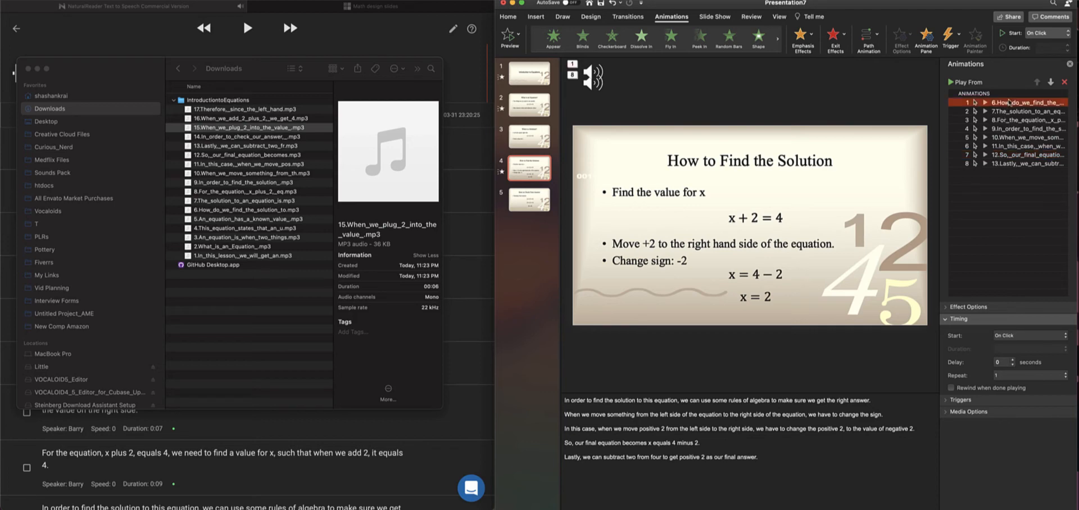
left_click(1007, 165, "shift")
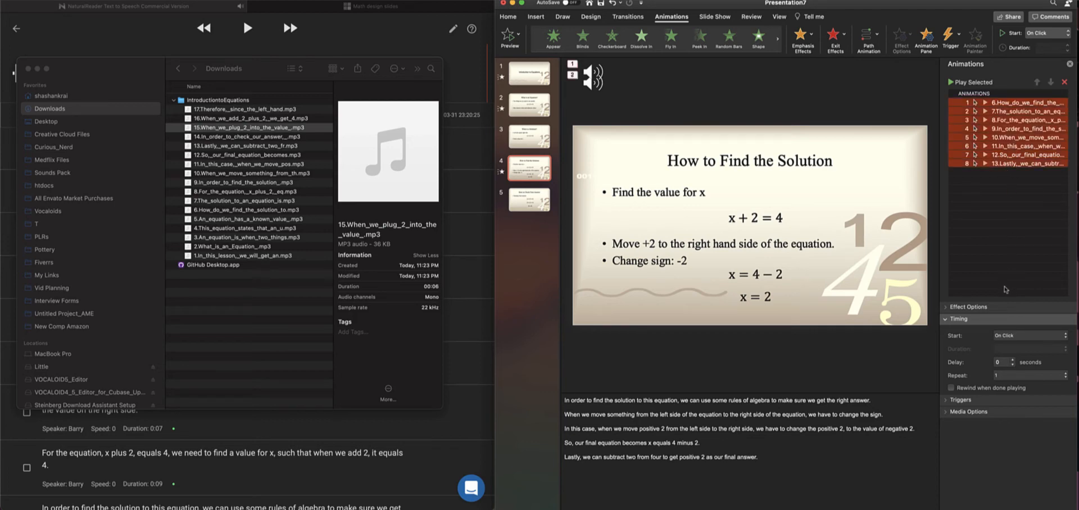
left_click(1010, 337)
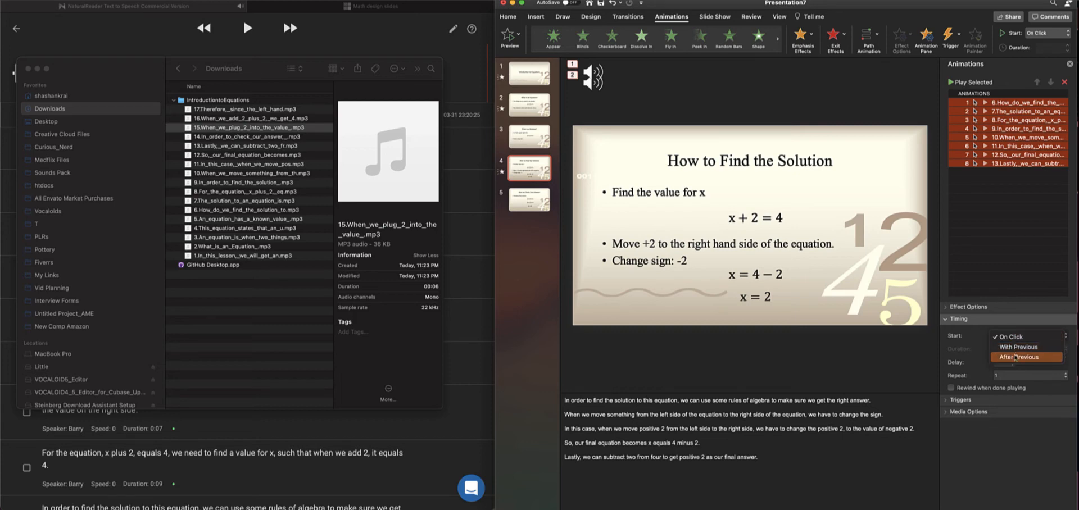
left_click(1016, 358)
left_click(998, 184)
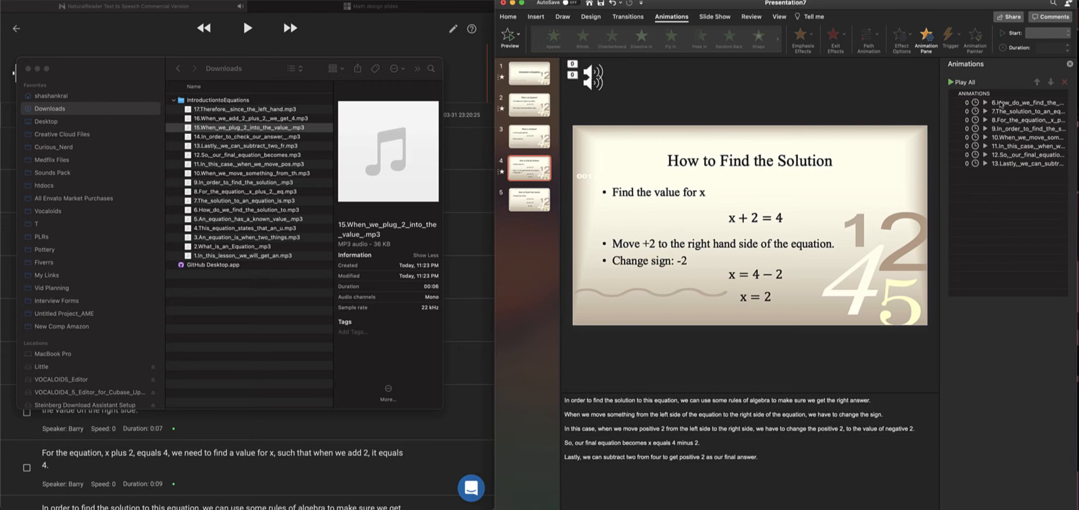
Set the 6.How_do_we_find_the_ clip to start With Previous.
left_click(1001, 104)
left_click(1018, 337)
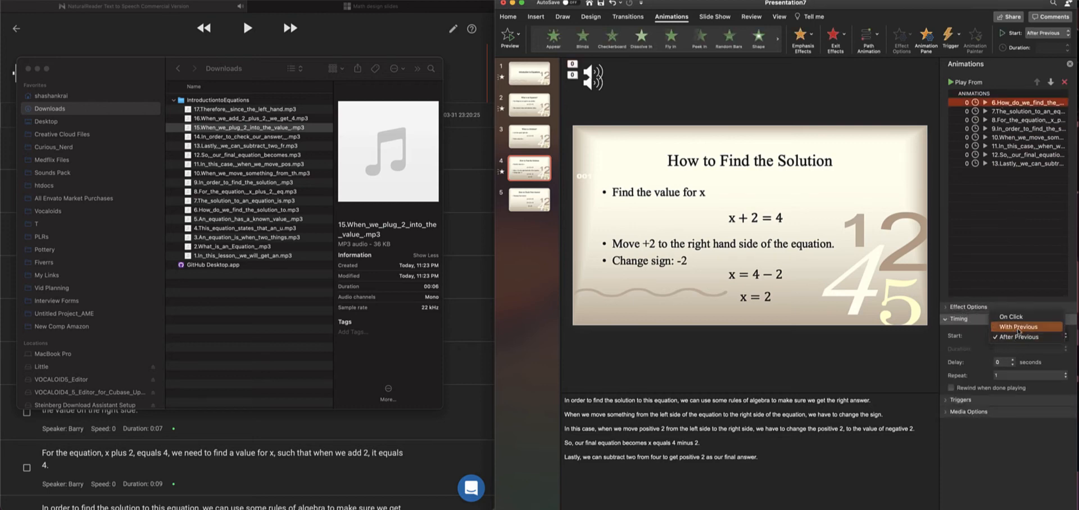
left_click(1018, 328)
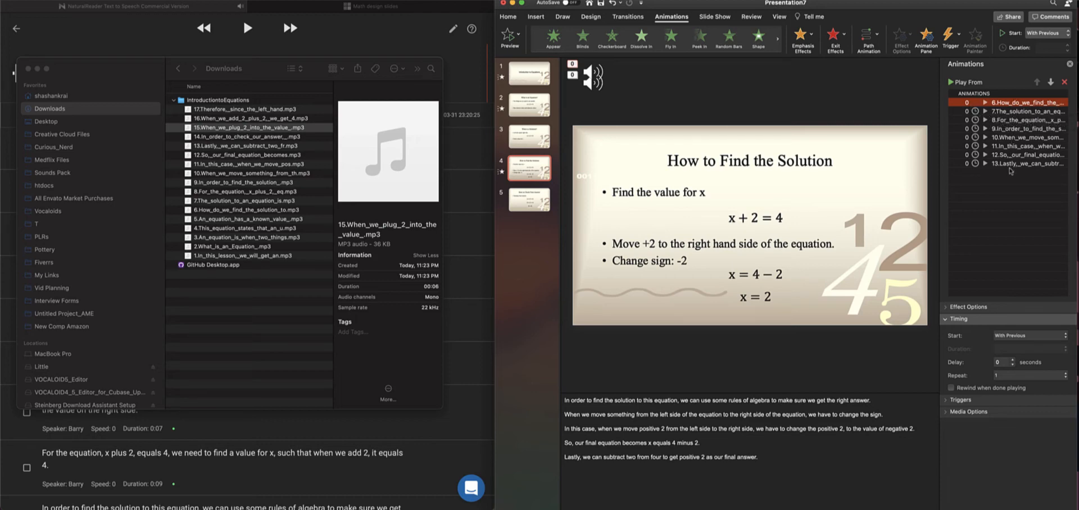
left_click(711, 148)
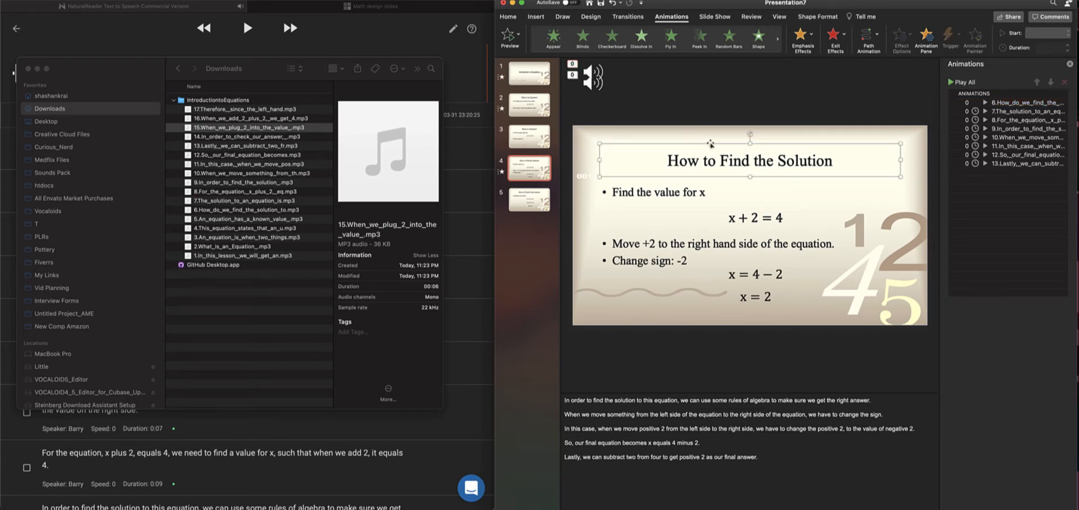
left_click(660, 191, "shift")
left_click(742, 230, "shift")
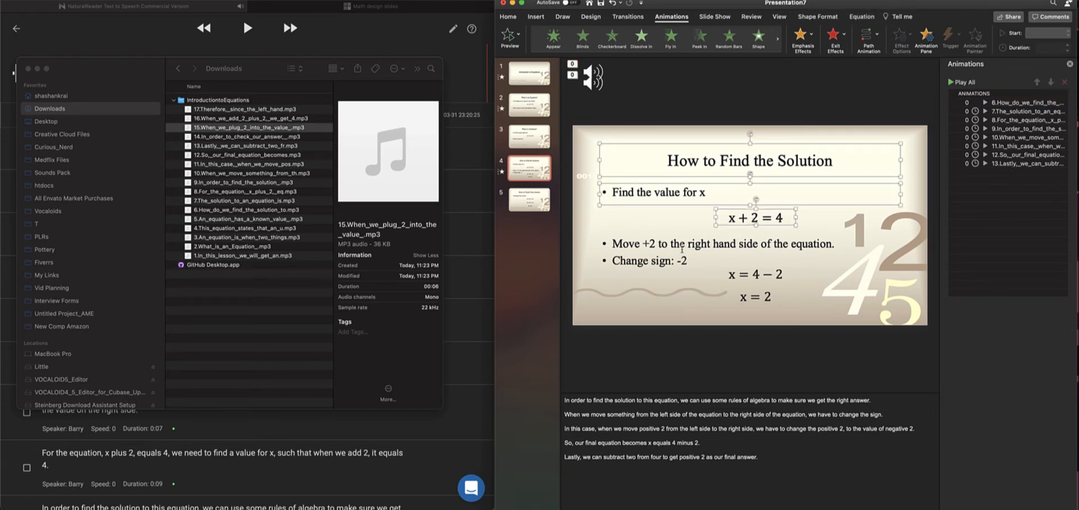
left_click(703, 246, "shift")
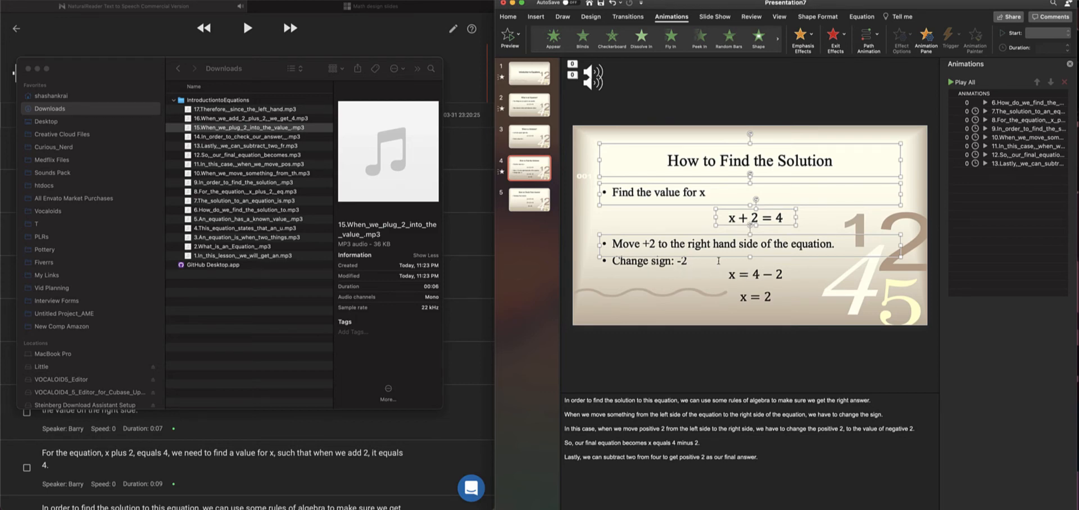
left_click(690, 268)
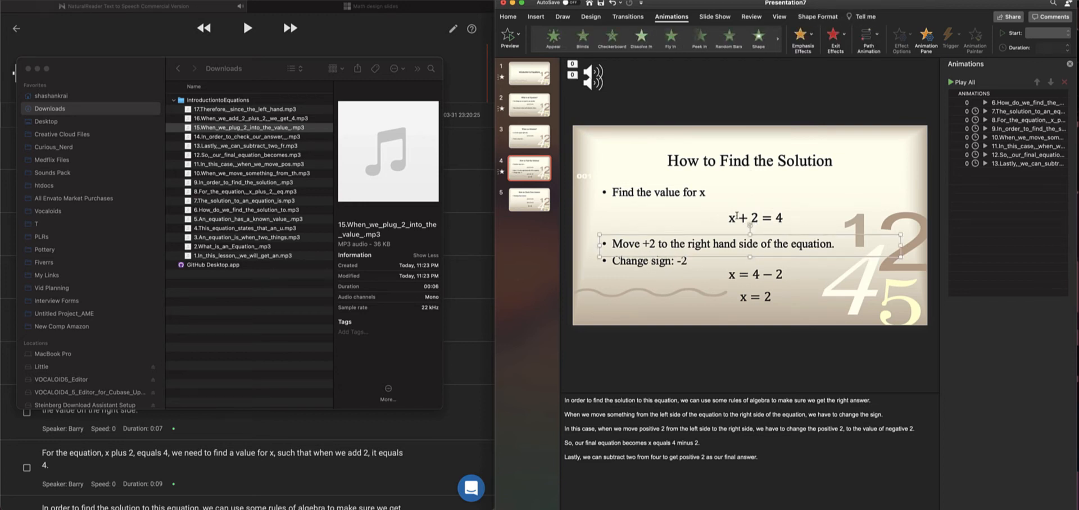
left_click(669, 272)
left_click(682, 260)
Cut "Move +2 to the right hand side of the equation." from the lower bullets and paste it as a separate text box below "Find the value for x".
left_click_drag(834, 244, 613, 245)
key("super+c")
right_click(617, 247)
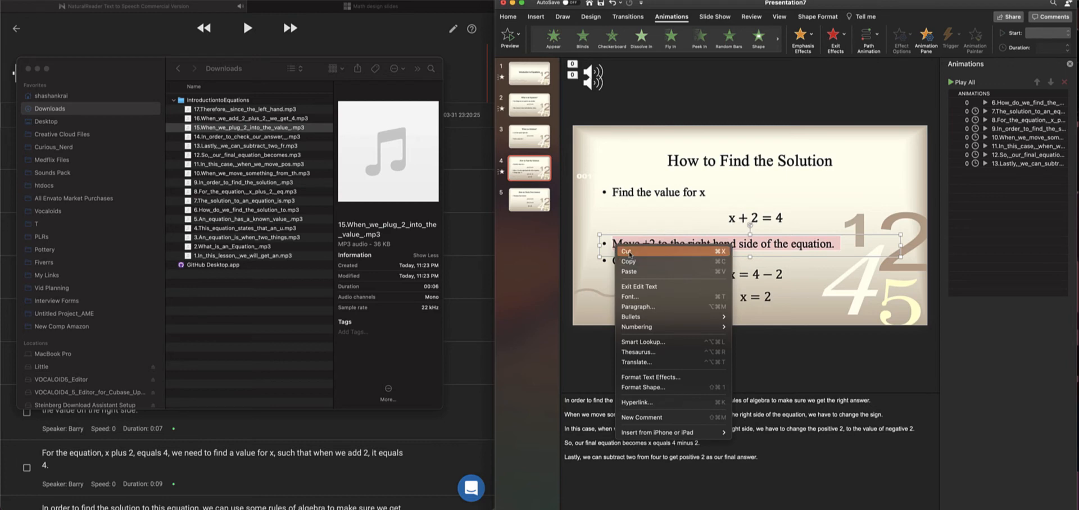
left_click(627, 252)
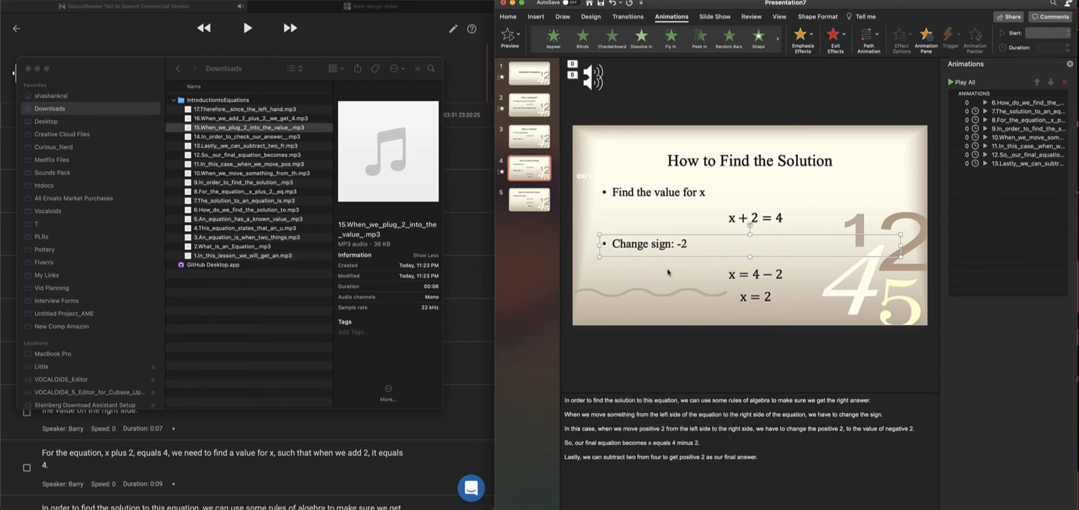
right_click(625, 293)
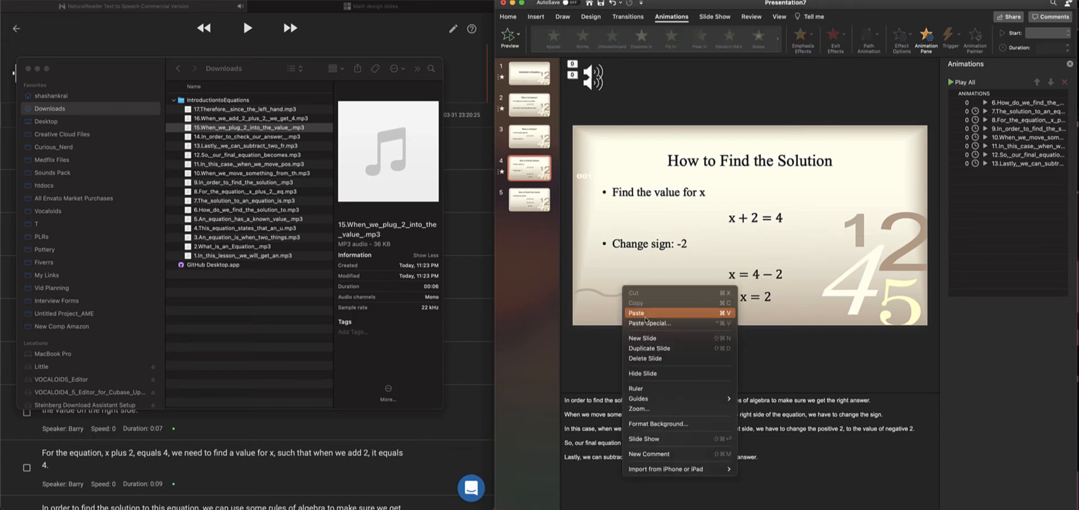
left_click(637, 313)
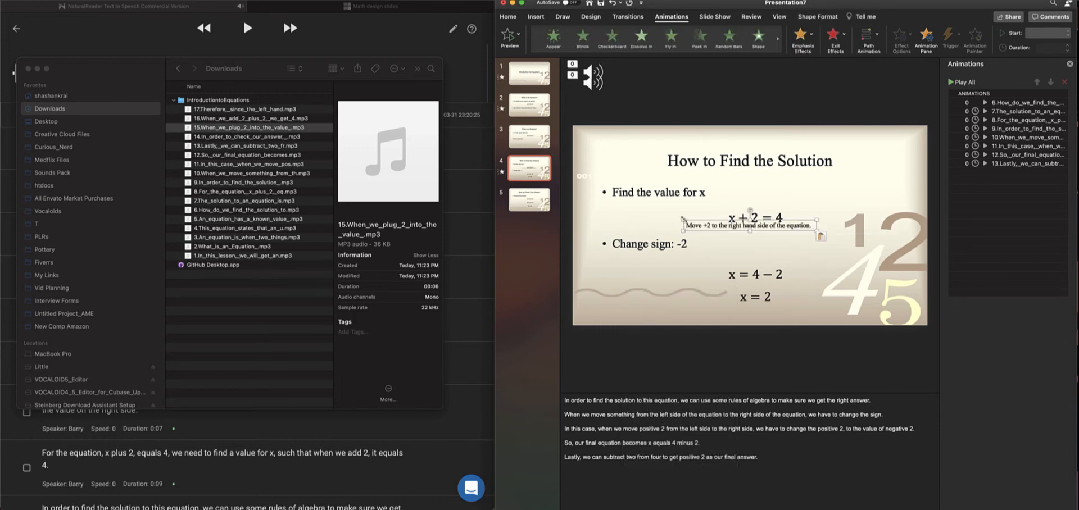
left_click_drag(684, 221, 651, 212)
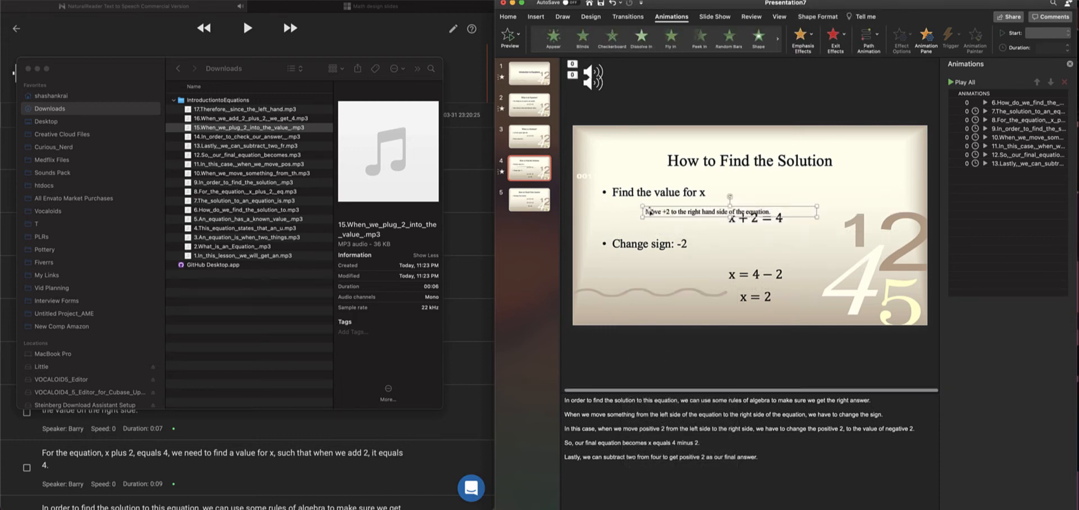
Duplicate the "Change sign: -2" text box directly below the original.
left_click(645, 241)
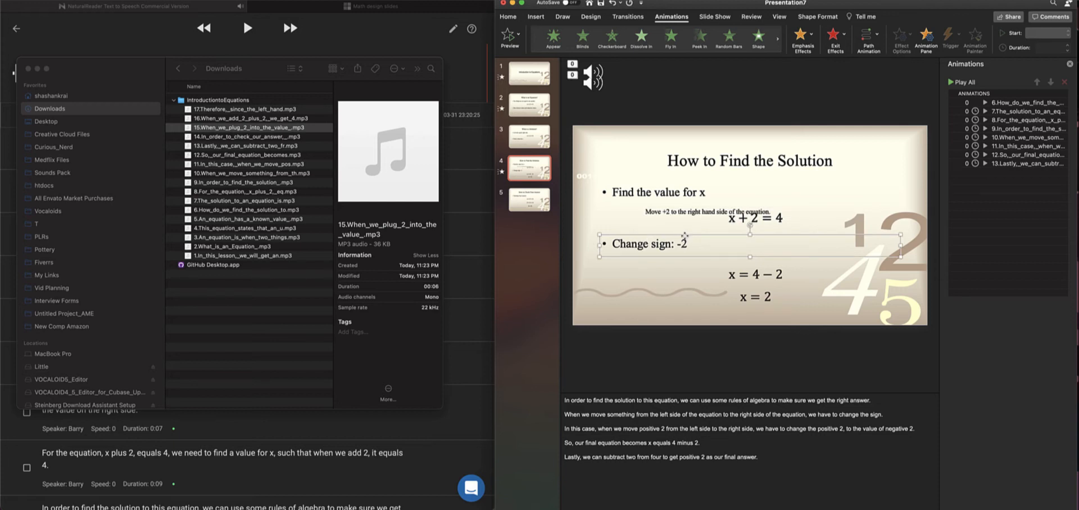
left_click_drag(685, 236, 677, 273)
left_click(675, 200)
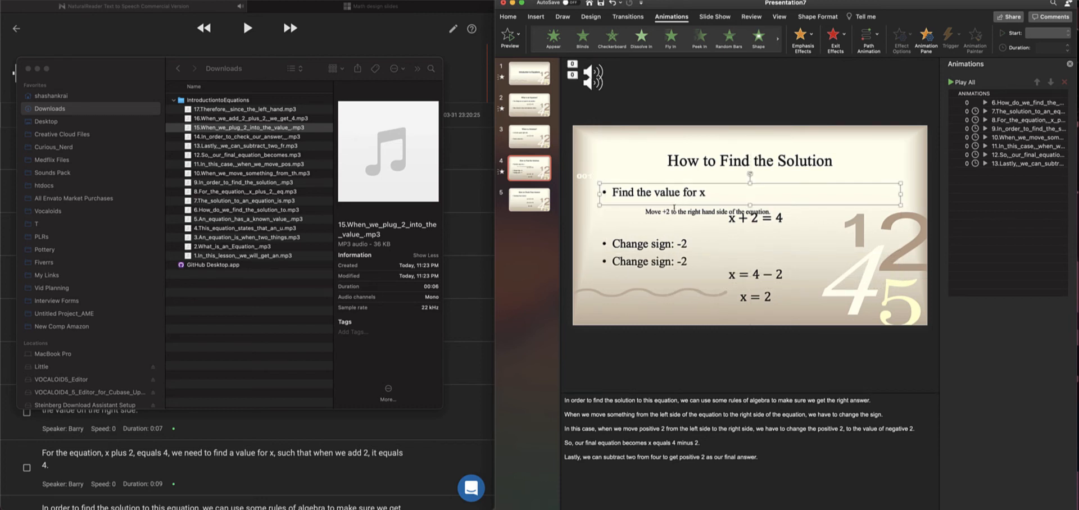
left_click(674, 209)
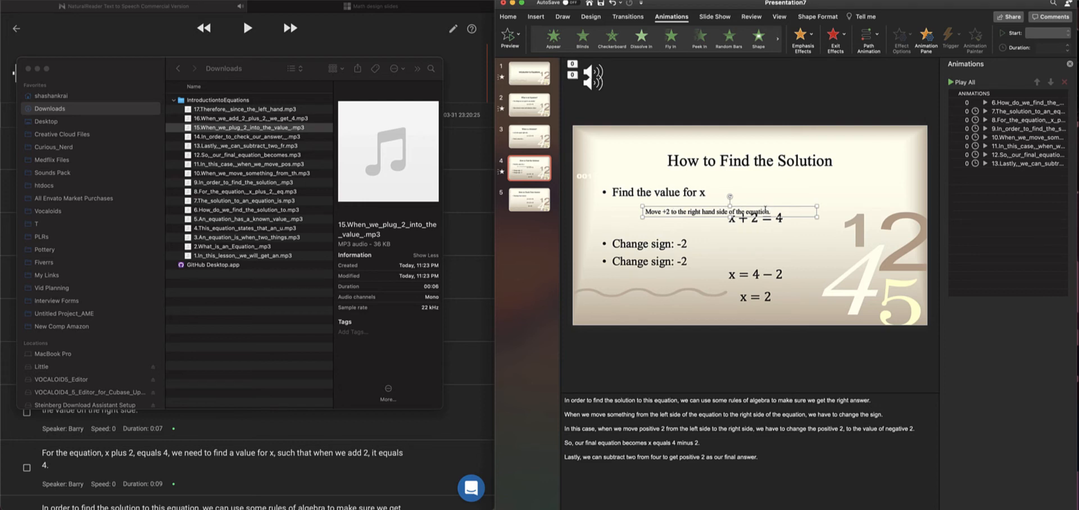
left_click_drag(769, 212, 604, 210)
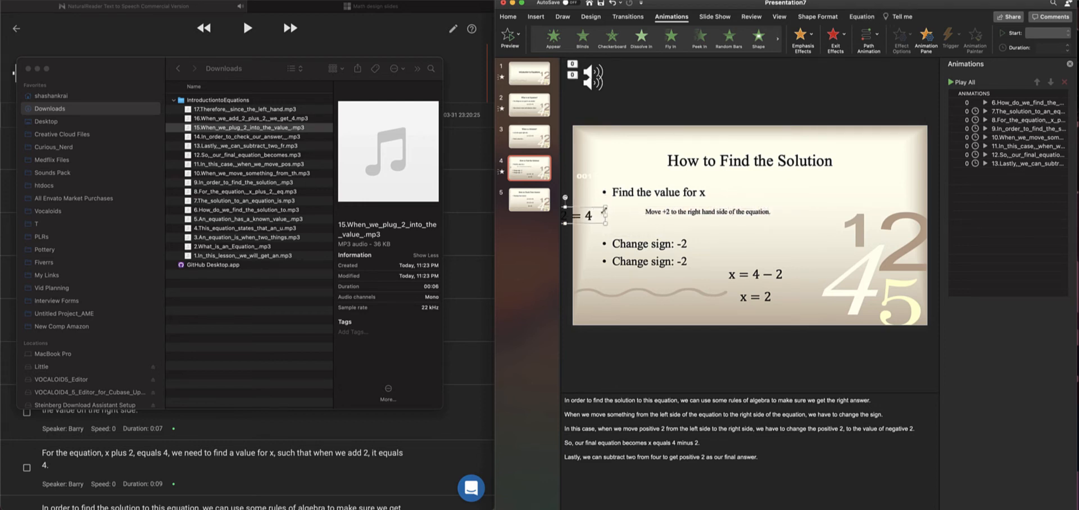
key("ctrl+z")
Transfer "Move +2 to the right hand side of the equation." into the upper "Change sign: -2" bullet, replacing its text and removing the small text box.
left_click(695, 212)
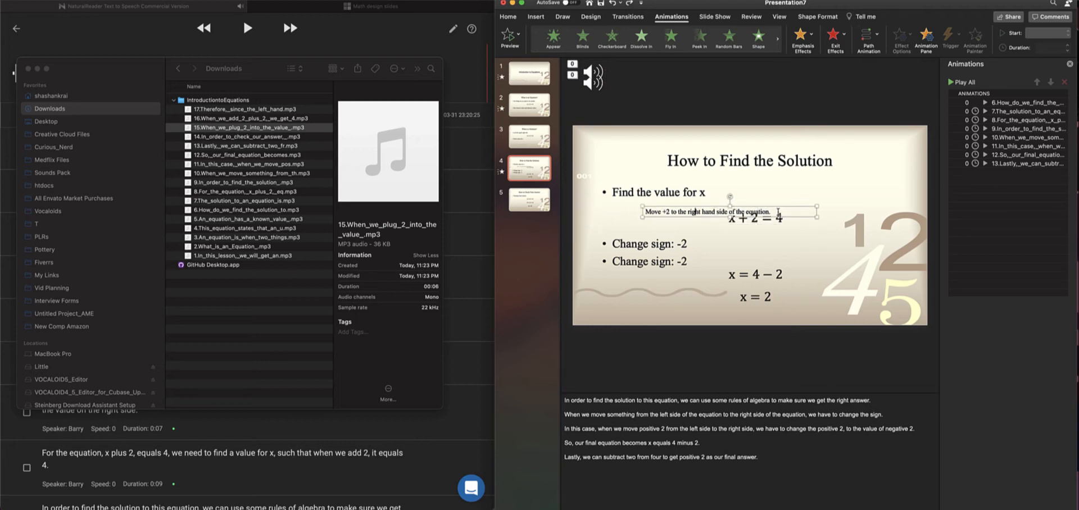
left_click(671, 212)
left_click_drag(647, 211, 801, 214)
key("super+c")
key("BackSpace")
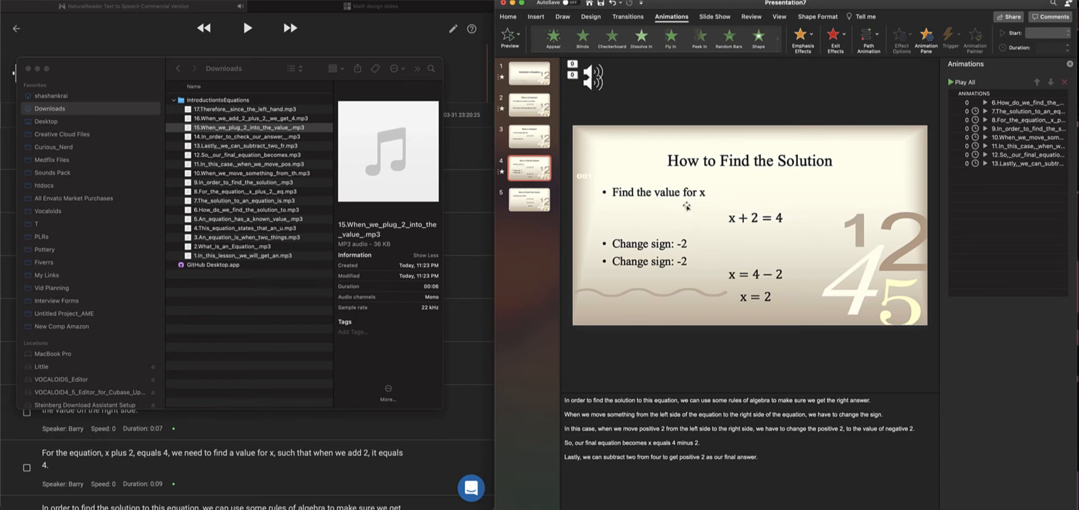
left_click(672, 243)
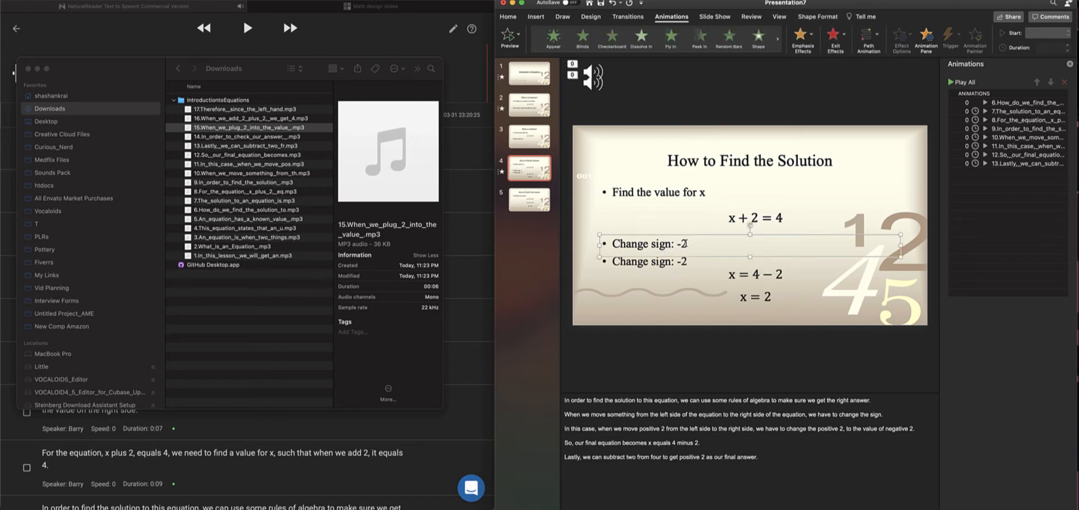
left_click_drag(690, 244, 579, 242)
key("super+v")
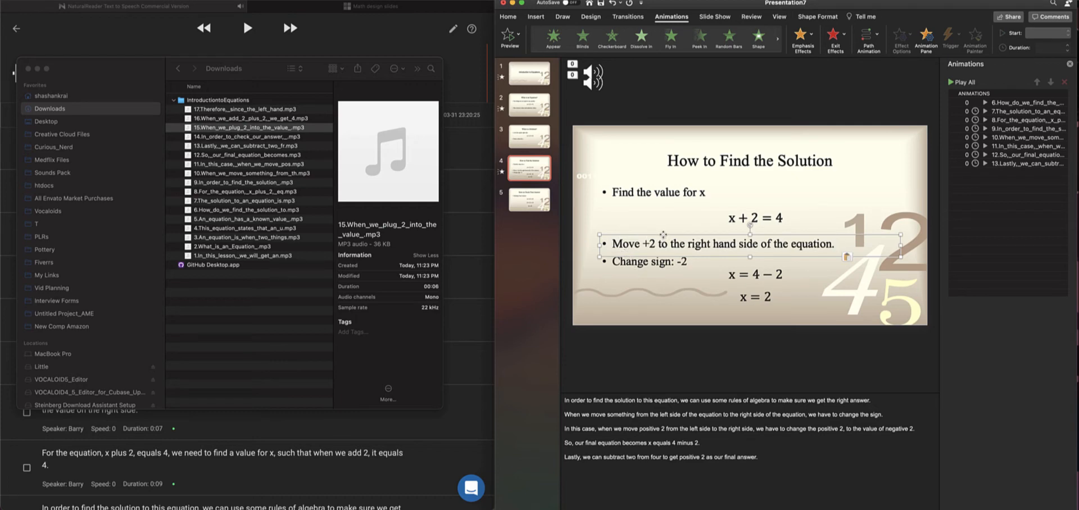
Nudge the "Move +2 to the right hand side" and "Change sign: -2" text boxes slightly upward on the slide.
left_click_drag(664, 235, 663, 232)
left_click(655, 261)
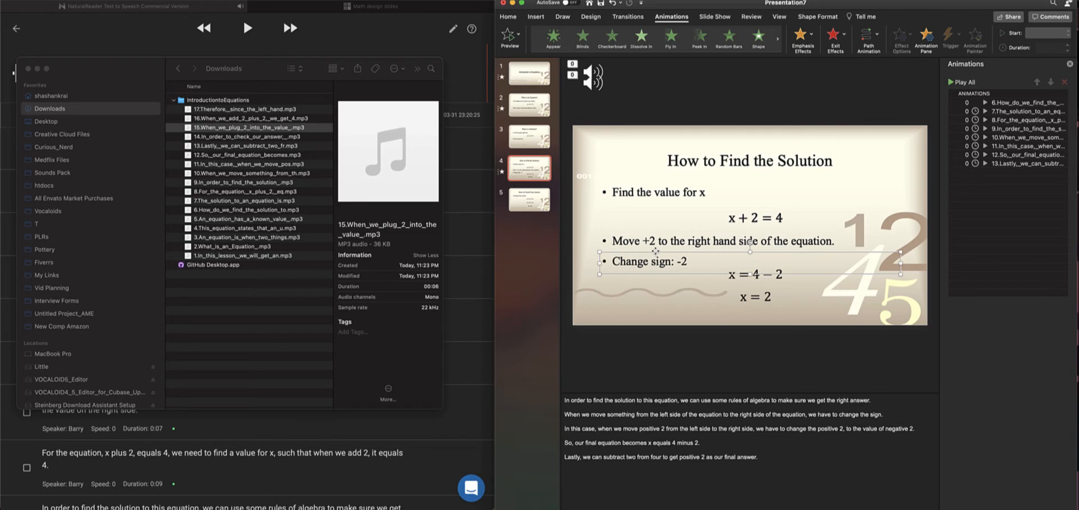
left_click_drag(655, 253, 655, 252)
left_click(743, 295)
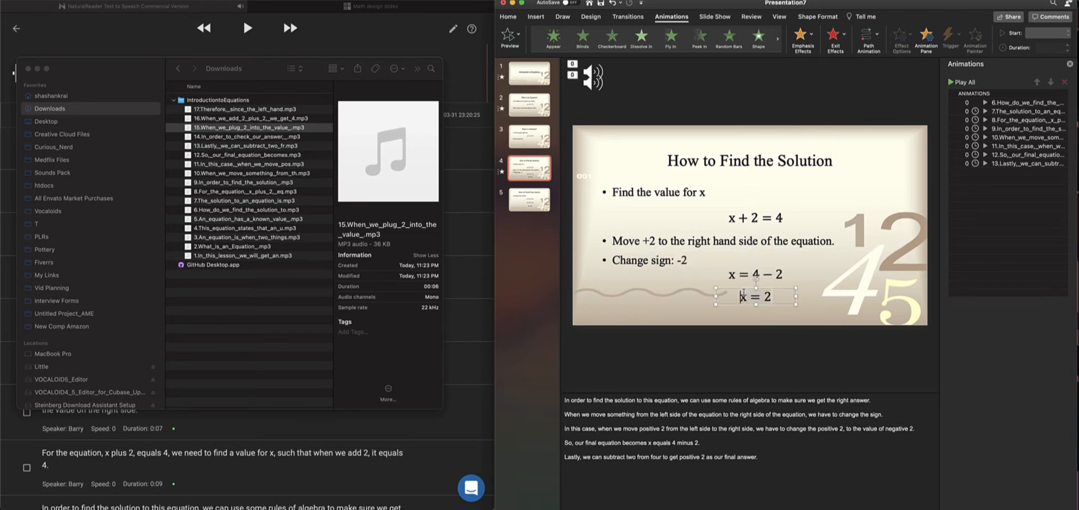
left_click(669, 285)
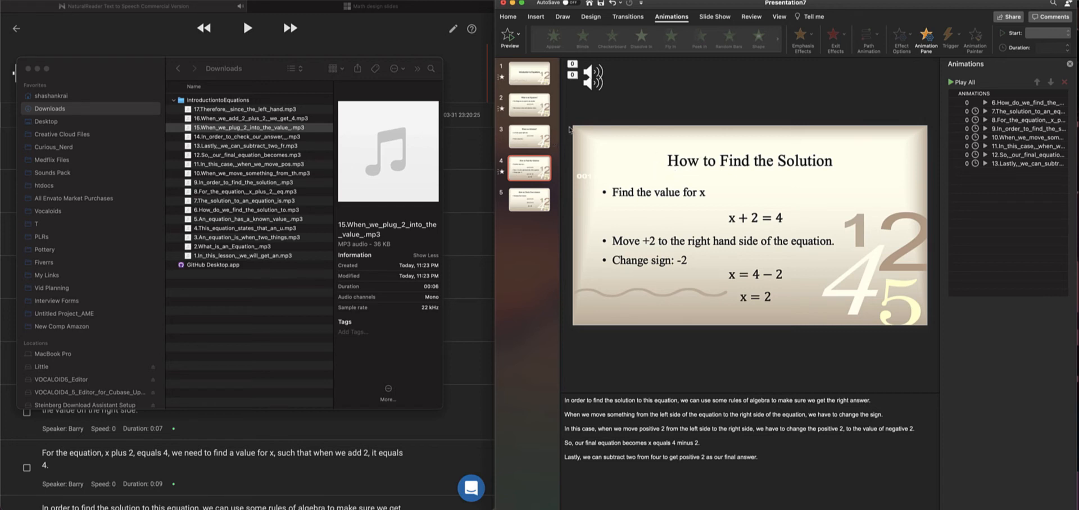
Apply the Dissolve In entrance to the title, all bullets and all equations, starting With Previous.
left_click_drag(569, 122, 915, 334)
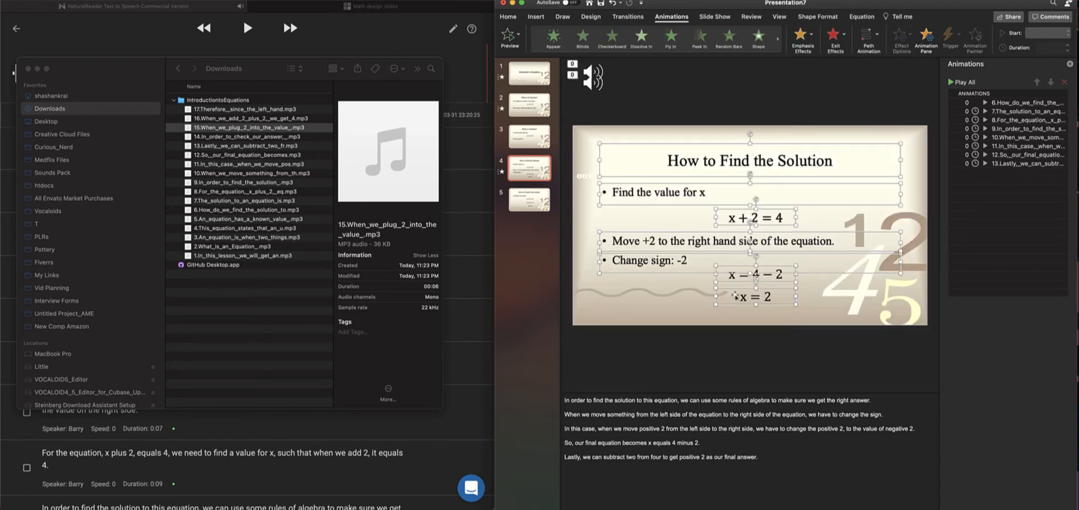
left_click(641, 39)
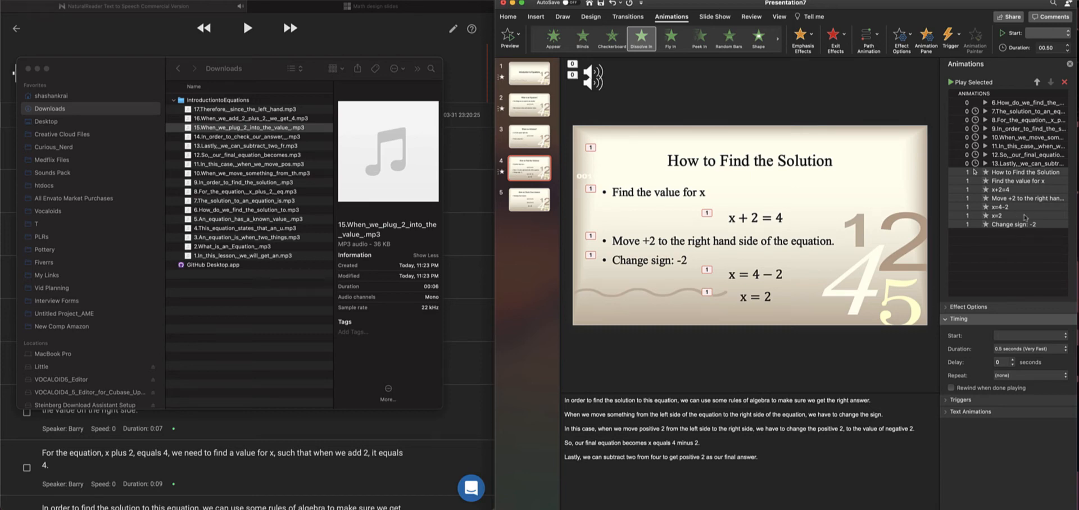
left_click(1024, 336)
left_click(1018, 348)
Move the title and "Find the value for x" entrances directly after narration clip 6 in the animation order.
left_click(997, 174)
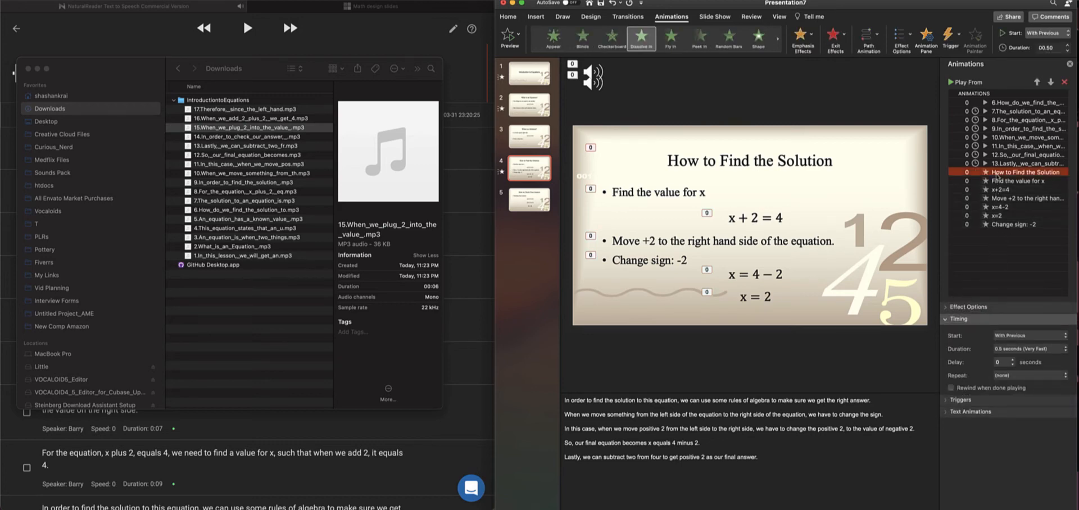
left_click_drag(997, 176, 1006, 109)
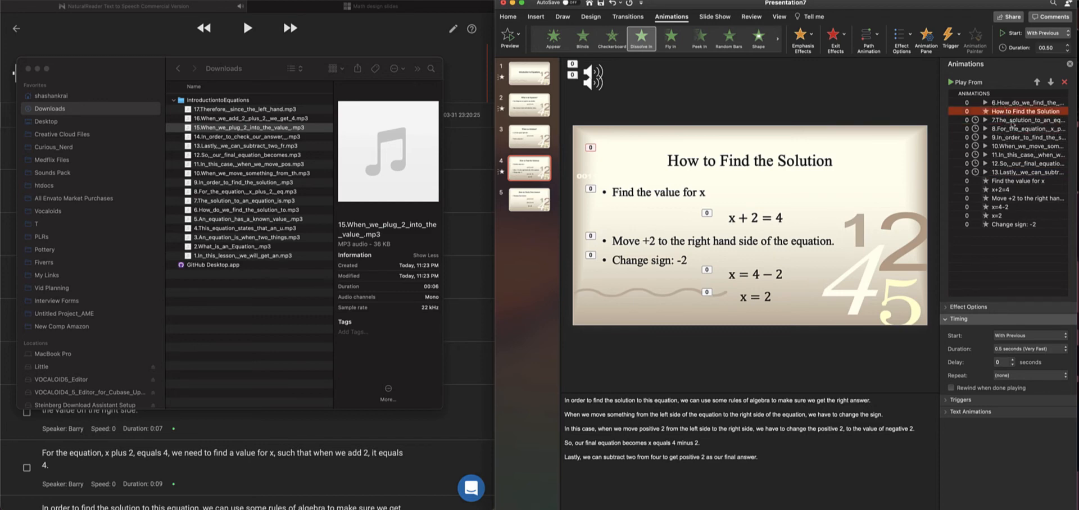
left_click(1010, 183)
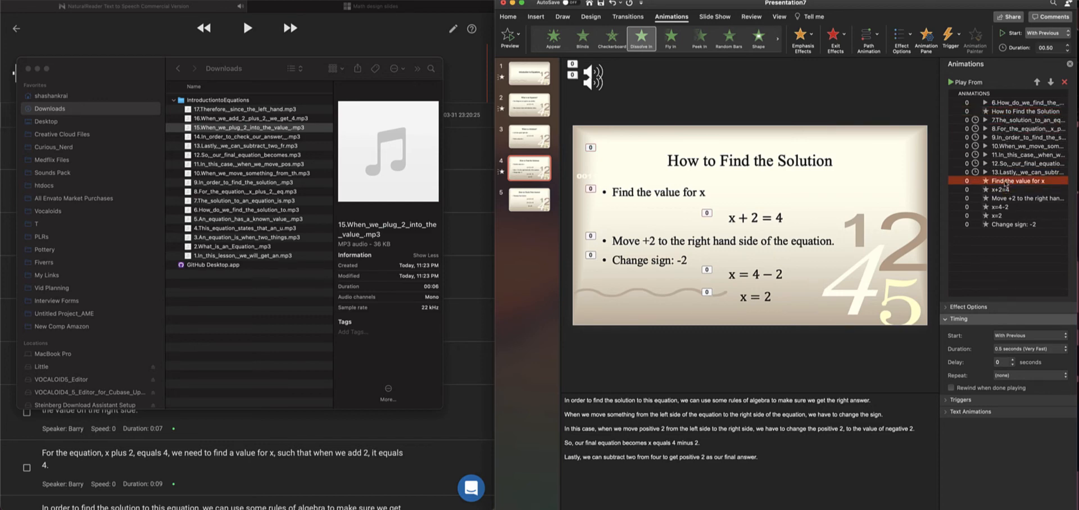
left_click_drag(1006, 182, 1011, 117)
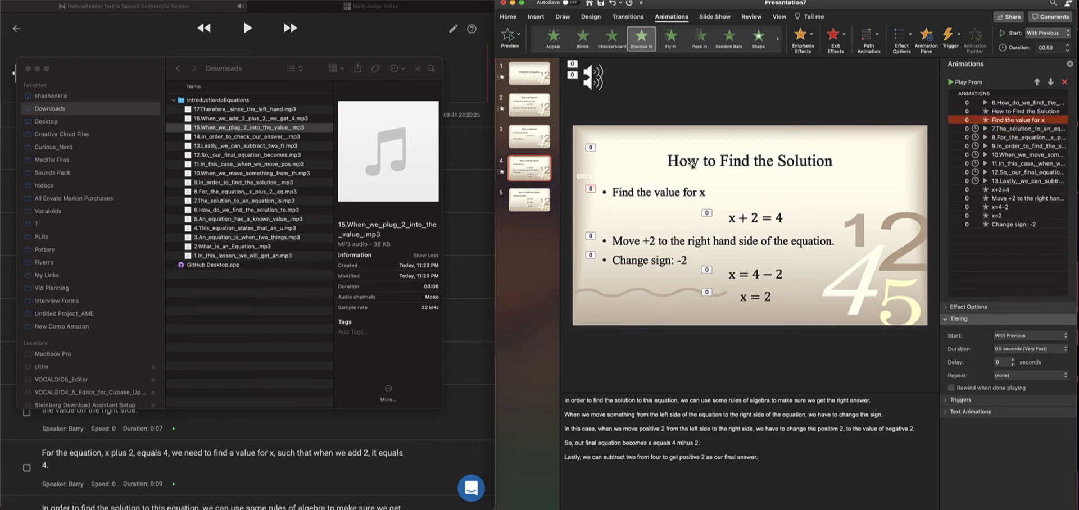
Check the narration notes and move the x+2=4 entrance between "Find the value for x" and narration clip 7.
left_click_drag(614, 194, 724, 193)
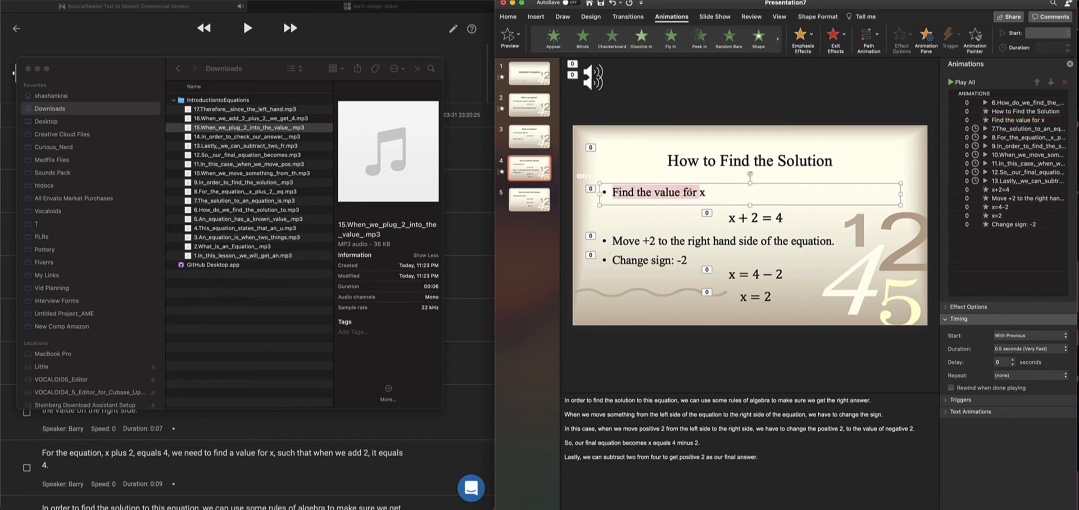
left_click(1022, 137)
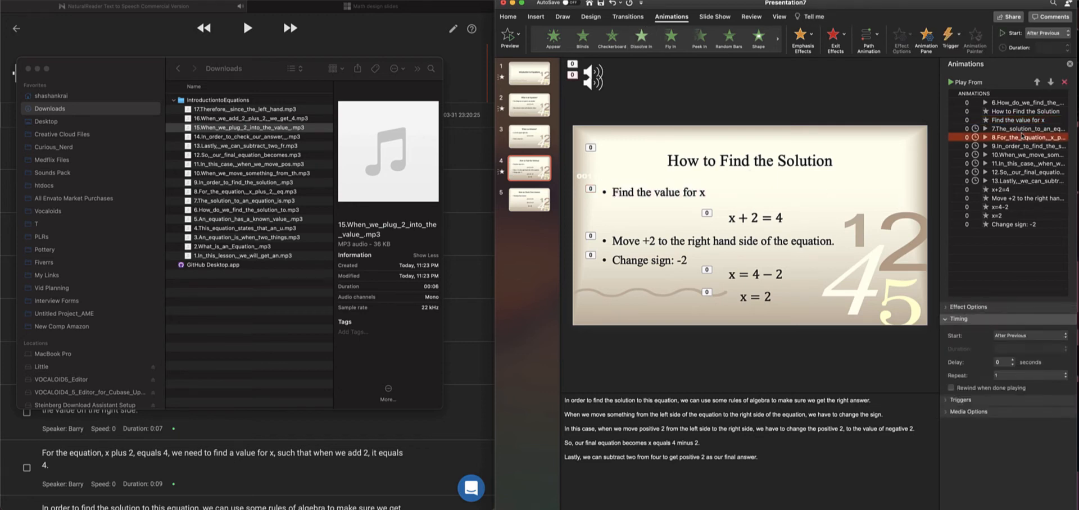
left_click(1022, 130)
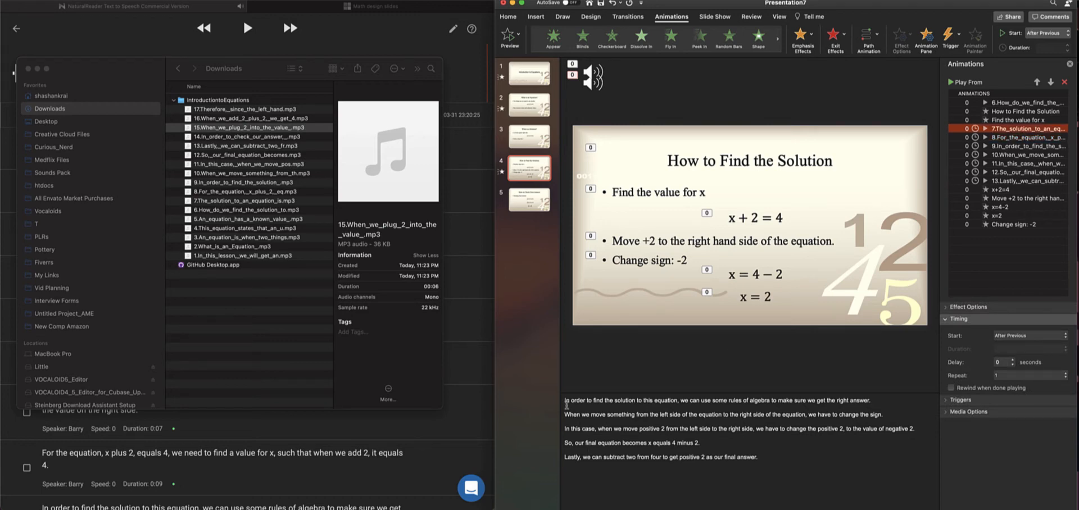
left_click(887, 399)
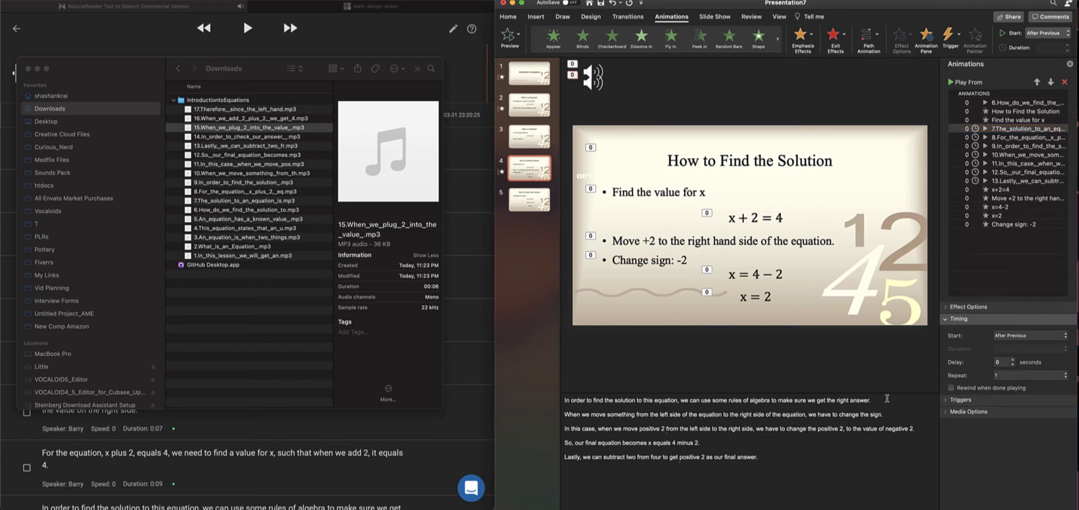
left_click_drag(565, 415, 860, 417)
left_click(862, 417)
left_click_drag(1006, 191, 1015, 124)
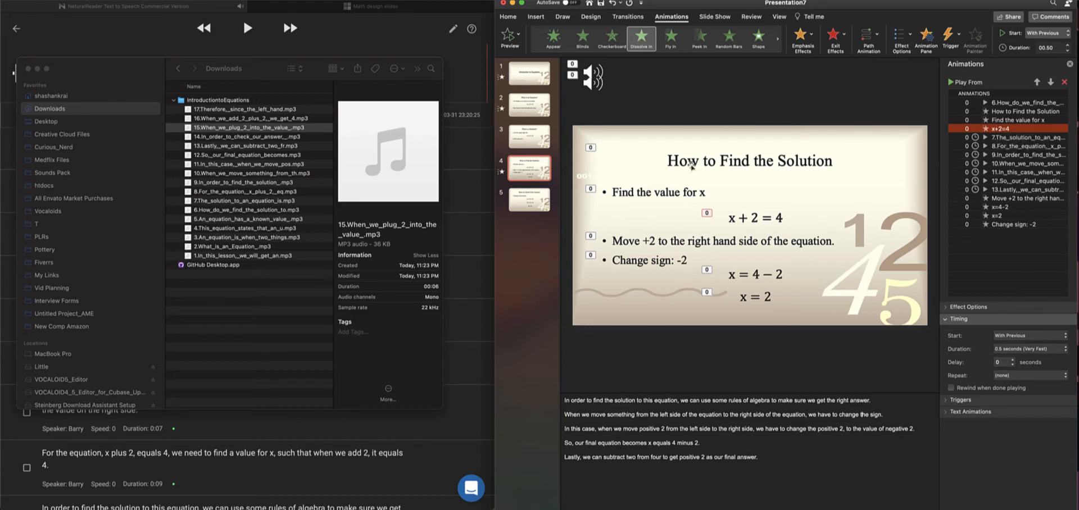
Compare the narration notes of slides 3 and 4 with the clip order in the "How to Find the Solution" slide's animation list.
left_click(513, 144)
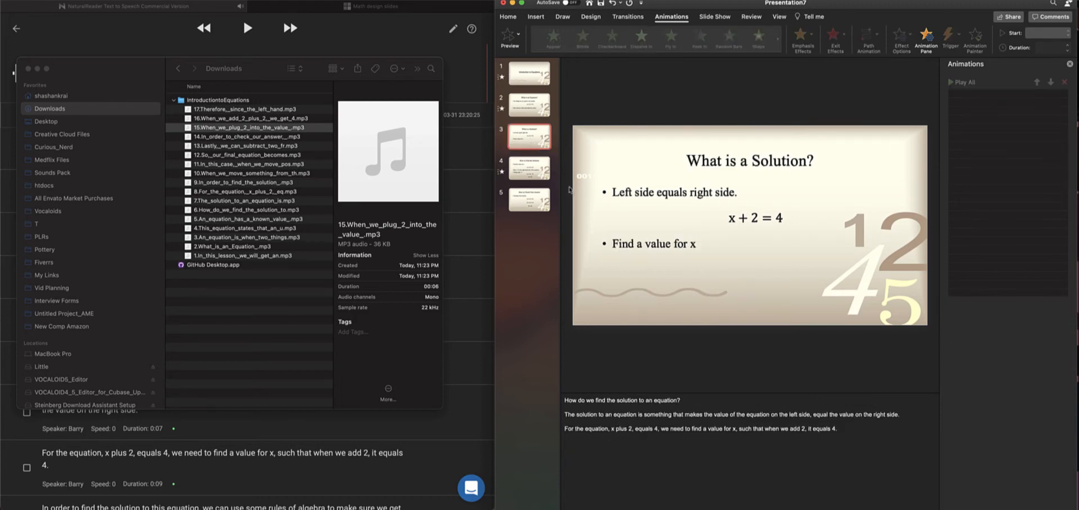
left_click(542, 179)
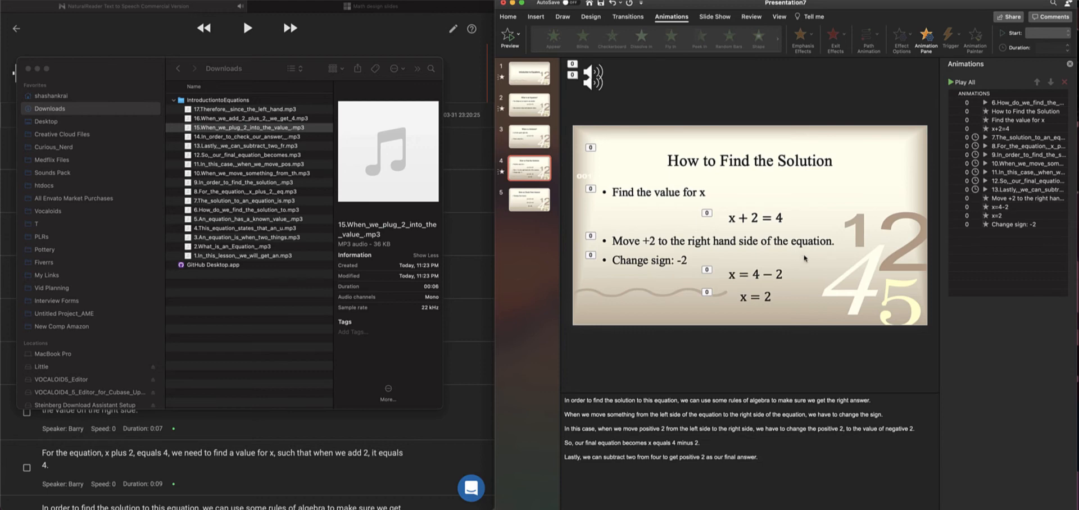
left_click(1006, 200)
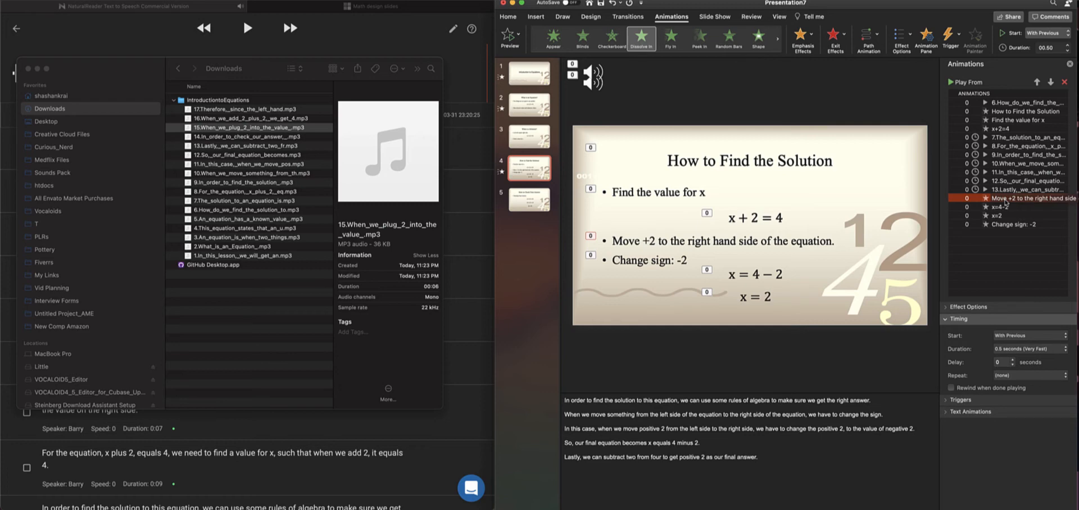
left_click_drag(1006, 202, 1005, 191)
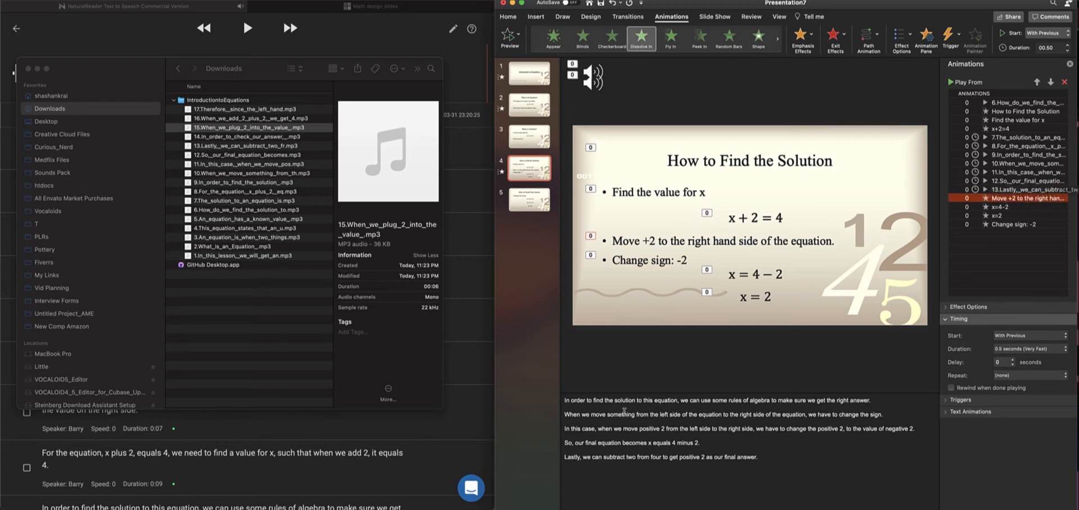
left_click(760, 434)
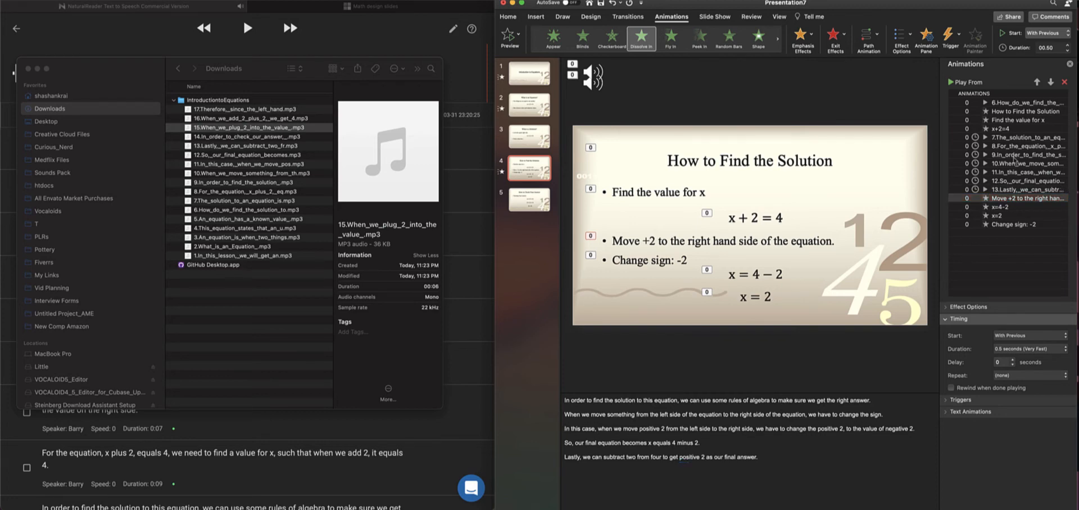
left_click(1016, 174)
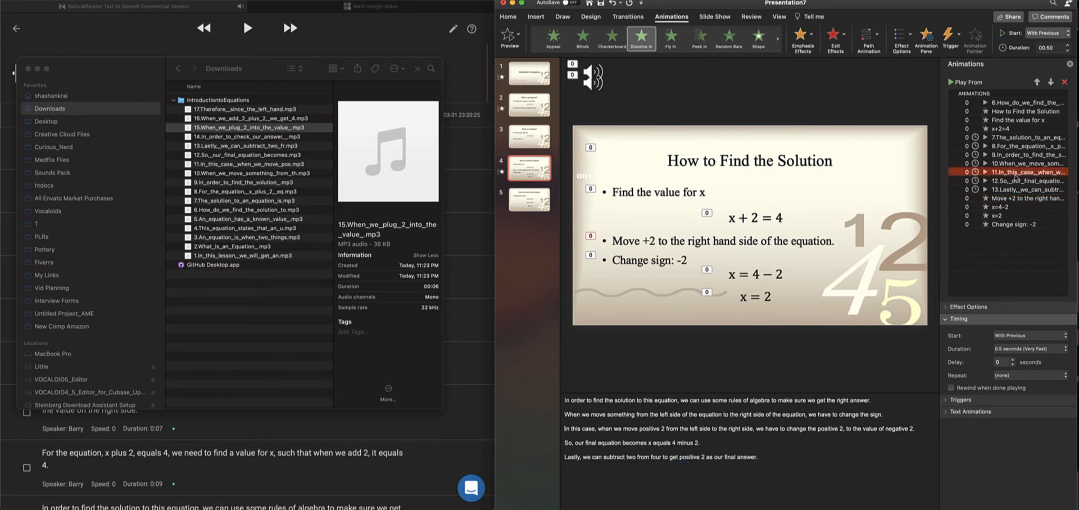
left_click(1018, 147)
left_click(1019, 137)
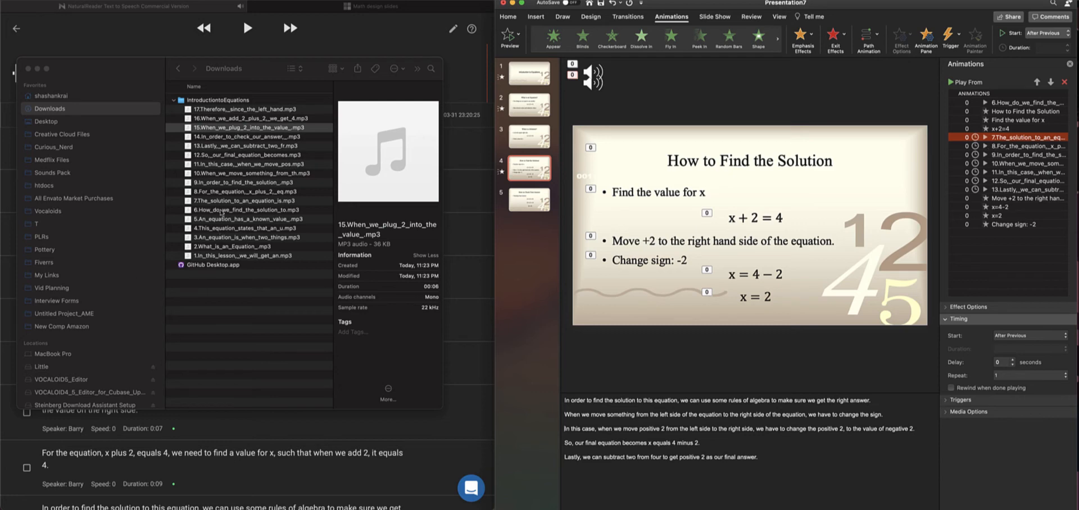
Listen to 7.The_solution_to_an_equation_is.mp3 and move narration clip 7 directly after clip 6 in the animation order.
left_click(239, 204)
left_click(275, 201)
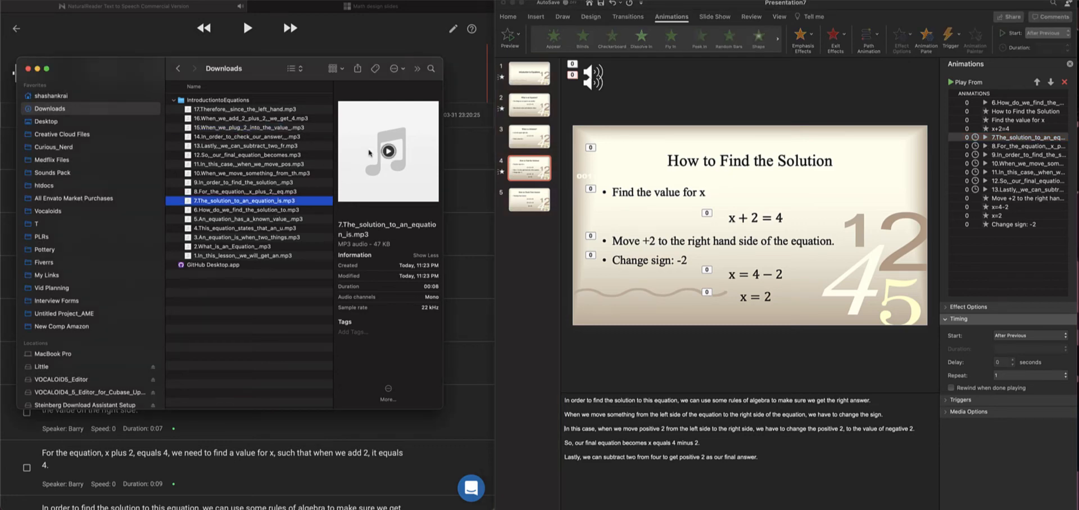
left_click(388, 151)
left_click_drag(1006, 141, 1007, 110)
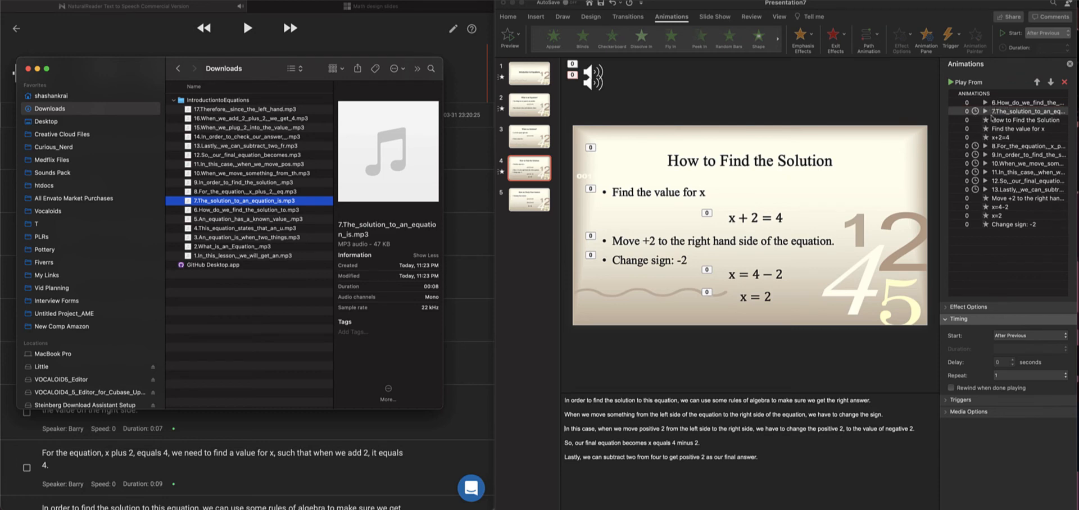
Try the title entrance between narration clips 6 and 7, and return clip 7 to directly after clip 6.
left_click_drag(992, 119, 1019, 108)
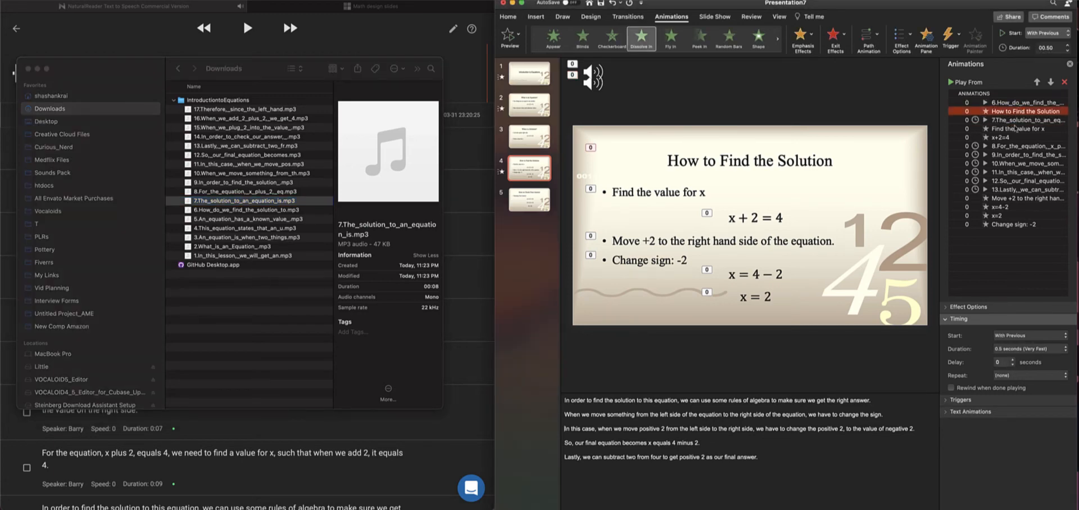
left_click(1013, 147)
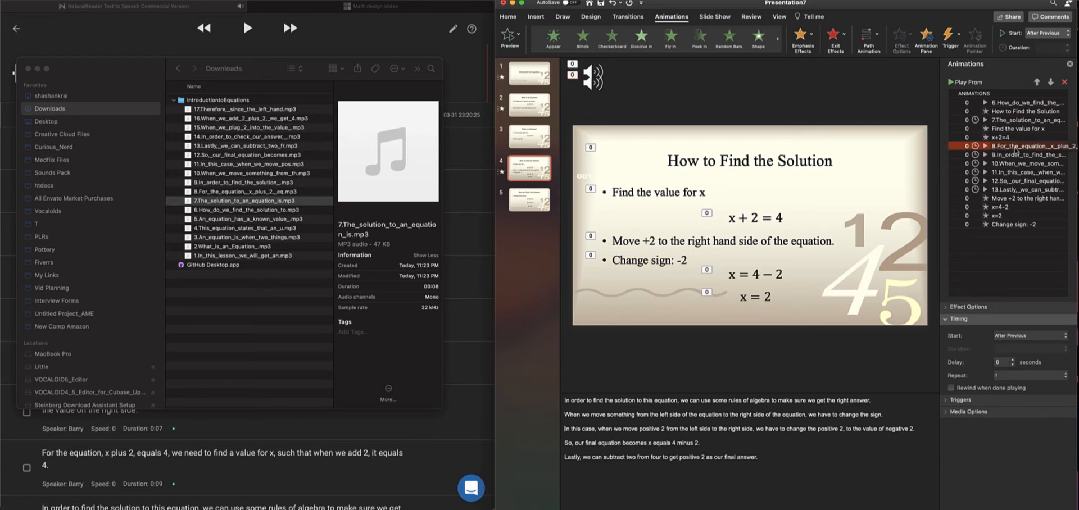
left_click_drag(1007, 121, 1000, 112)
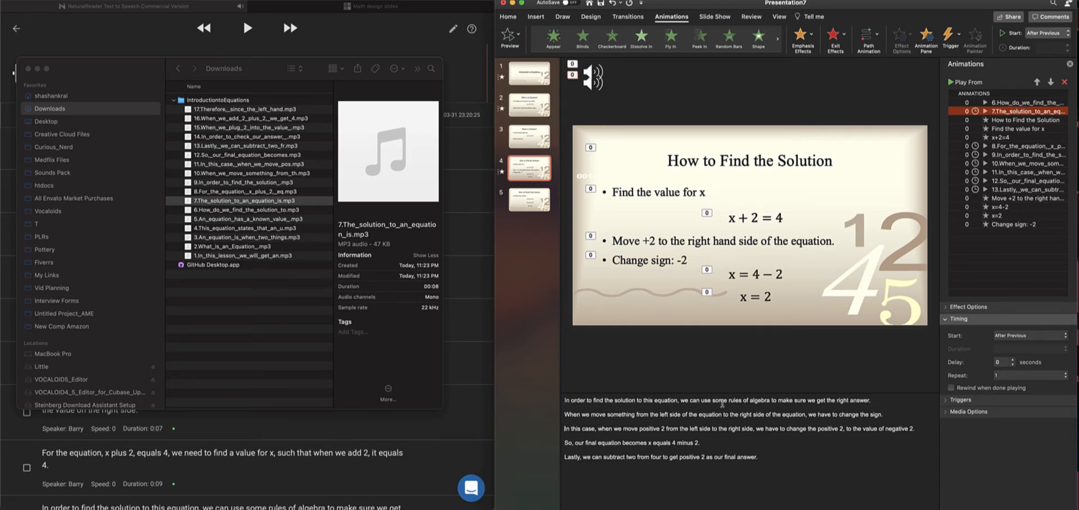
Check the notes against narration clip 8 and play slide 4 as a slide show to review the entrance timing.
left_click(872, 401)
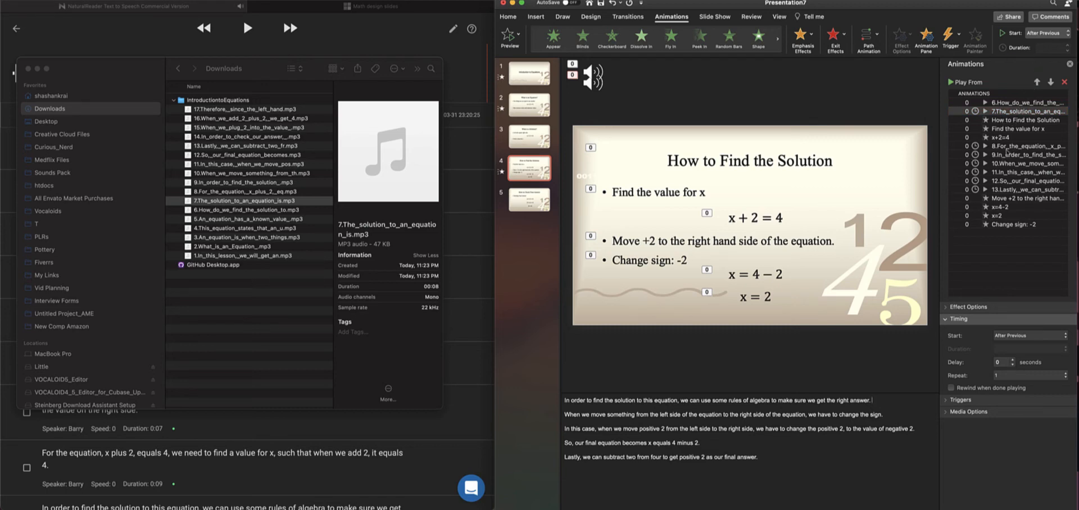
left_click(1011, 148)
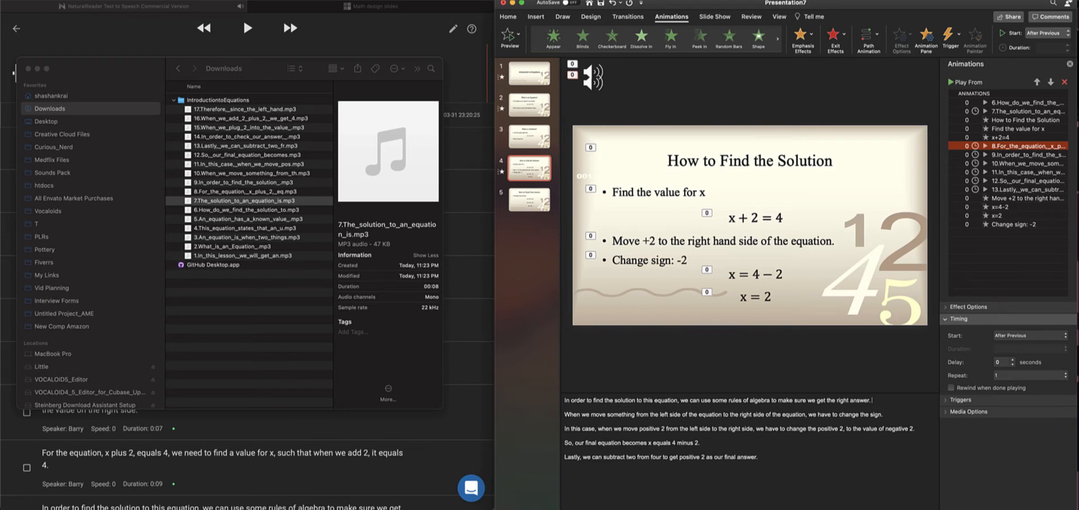
left_click(1006, 269)
left_click(995, 208)
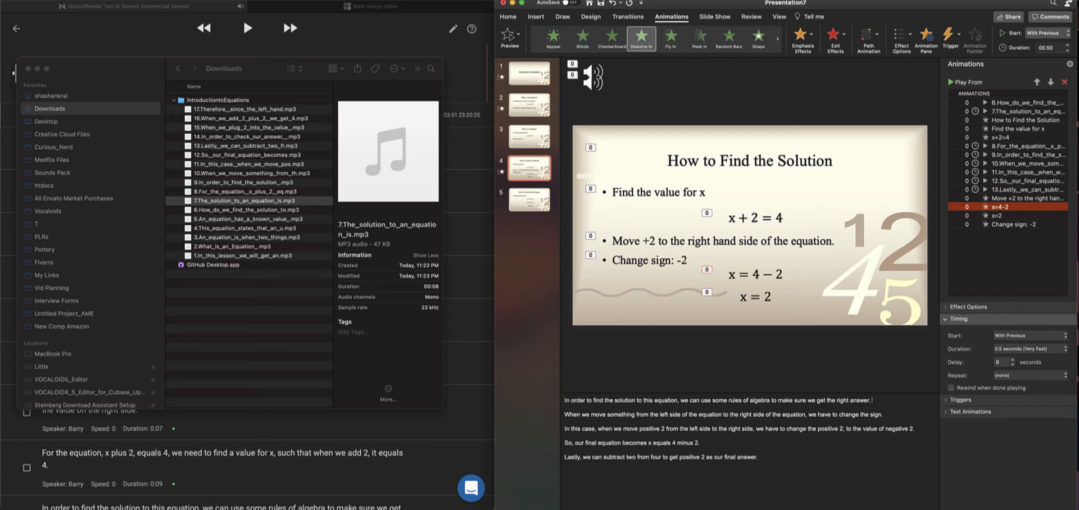
key("super+Return")
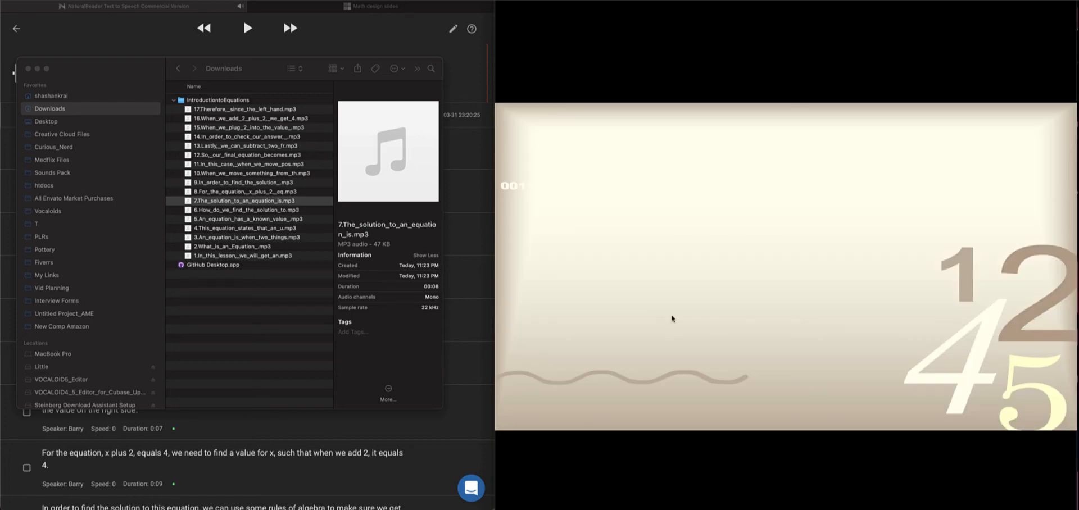
left_click(639, 196)
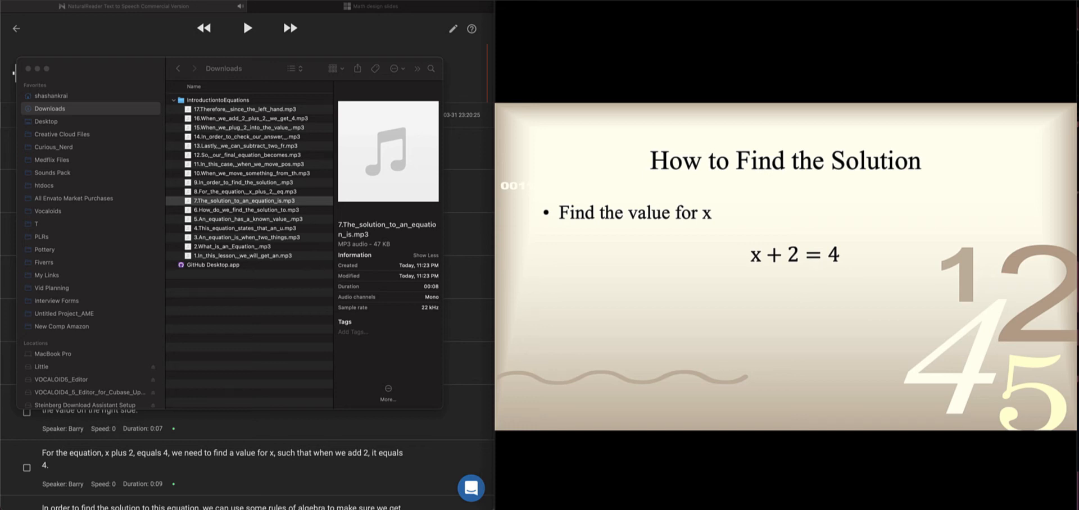
key("Escape")
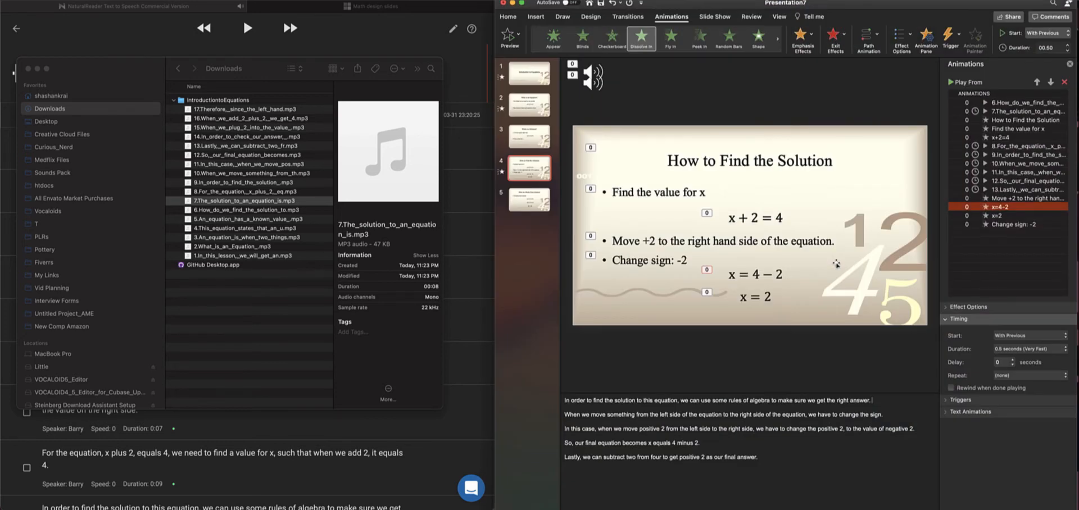
Move the "Find the value for x" and x+2=4 entrances directly after narration clip 8.
left_click(1014, 120)
left_click(1004, 129)
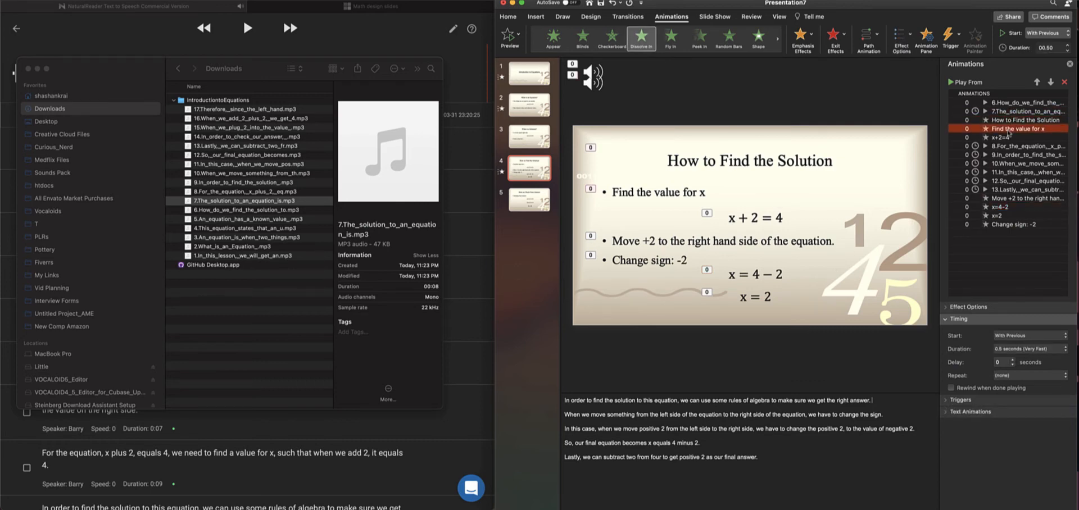
left_click_drag(1000, 135, 997, 153)
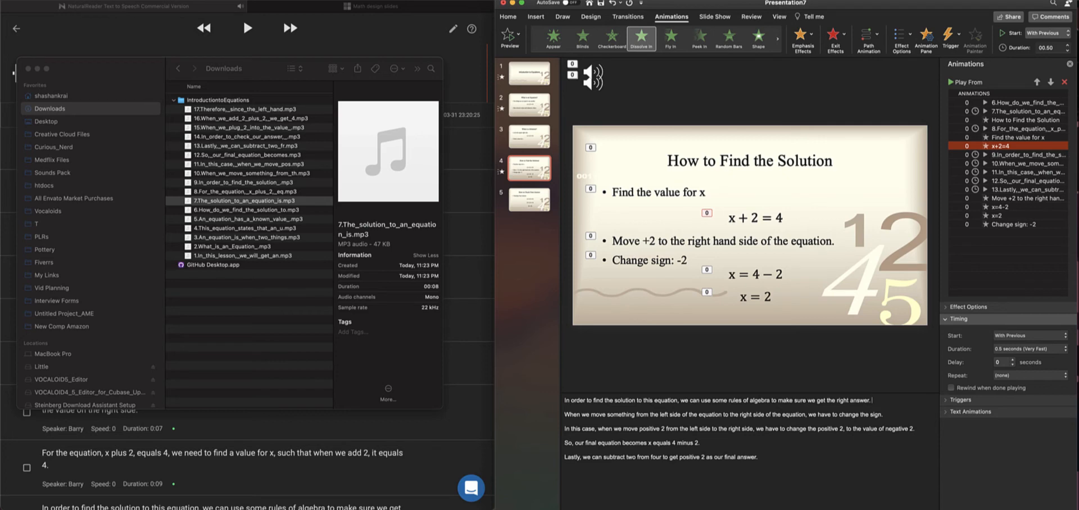
Check the timing in a slide show and move the title entrance between narration clips 6 and 7.
key("super+Return")
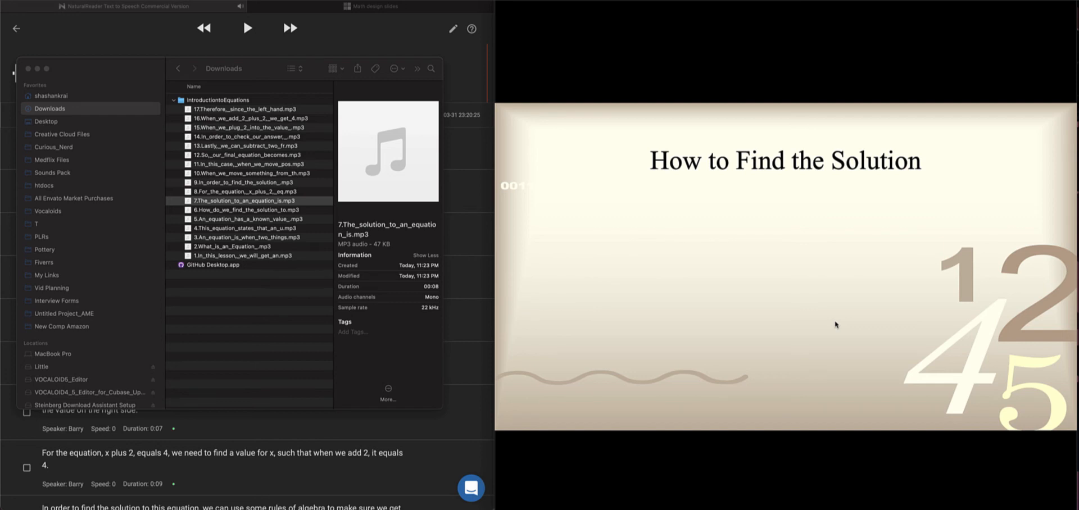
key("Escape")
mouse_move(1001, 120)
left_mouse_down()
mouse_move(1012, 122)
mouse_move(1010, 111)
left_mouse_up()
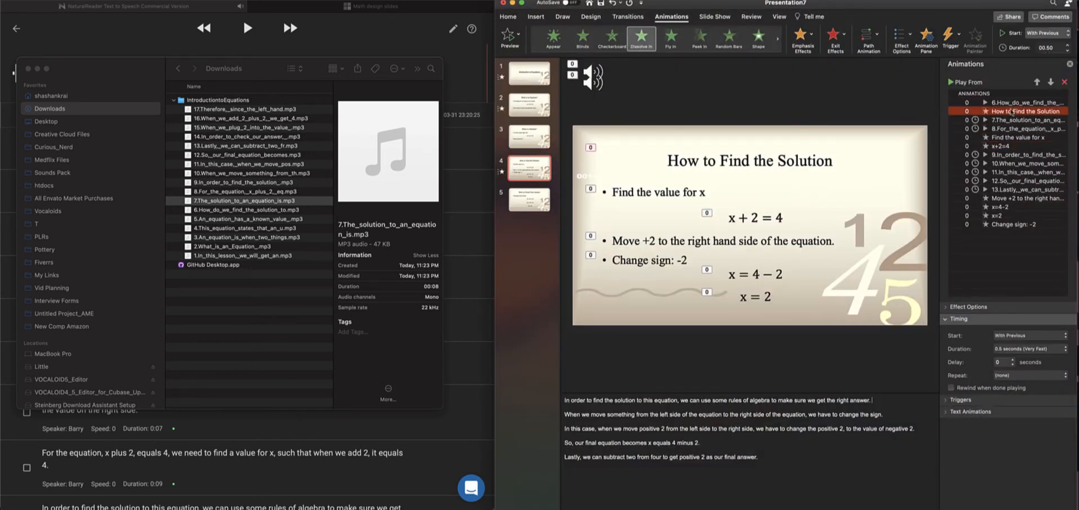
Play slide 4 as a slide show and preview its animations from narration clip 9 to check the synchronization.
left_click(1011, 139)
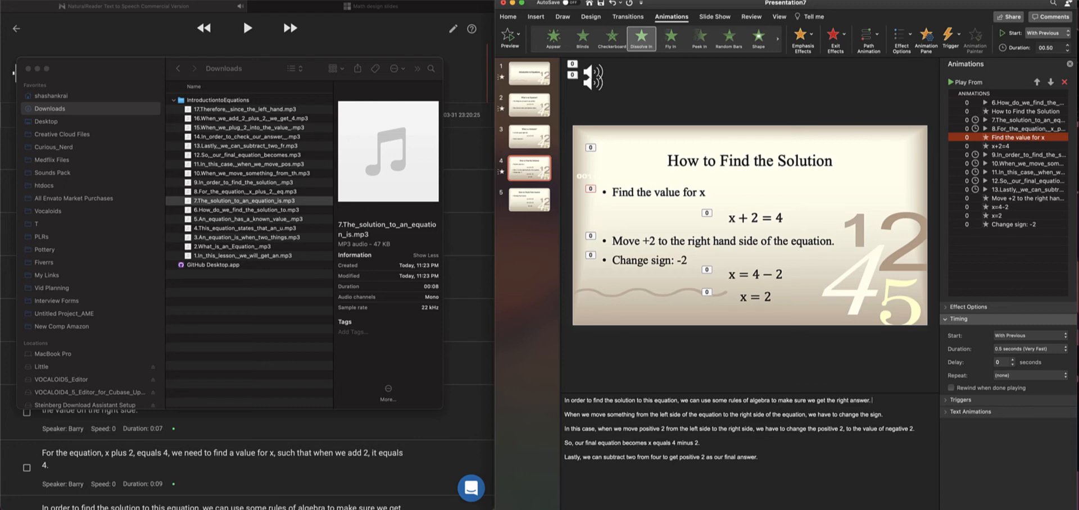
key("super+Return")
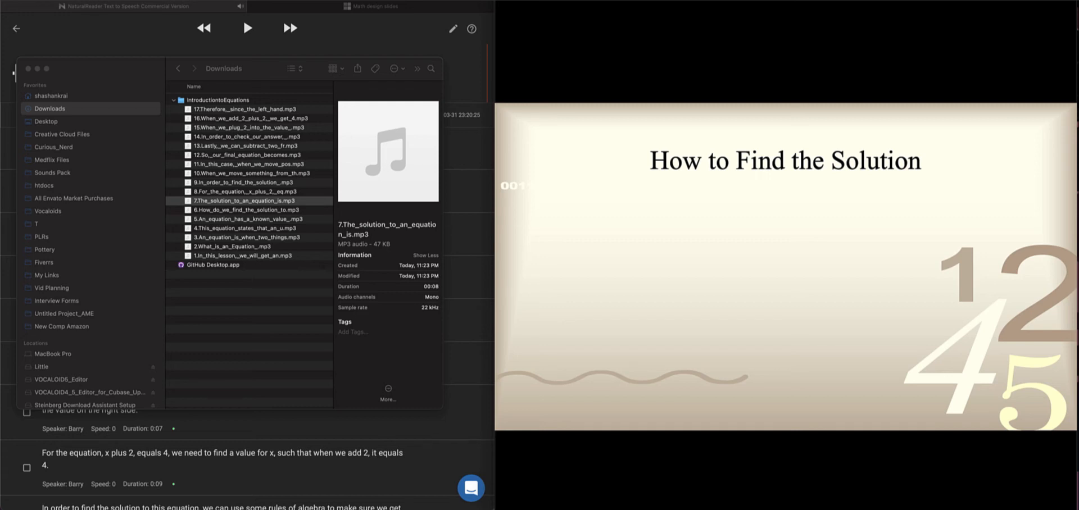
key("Right")
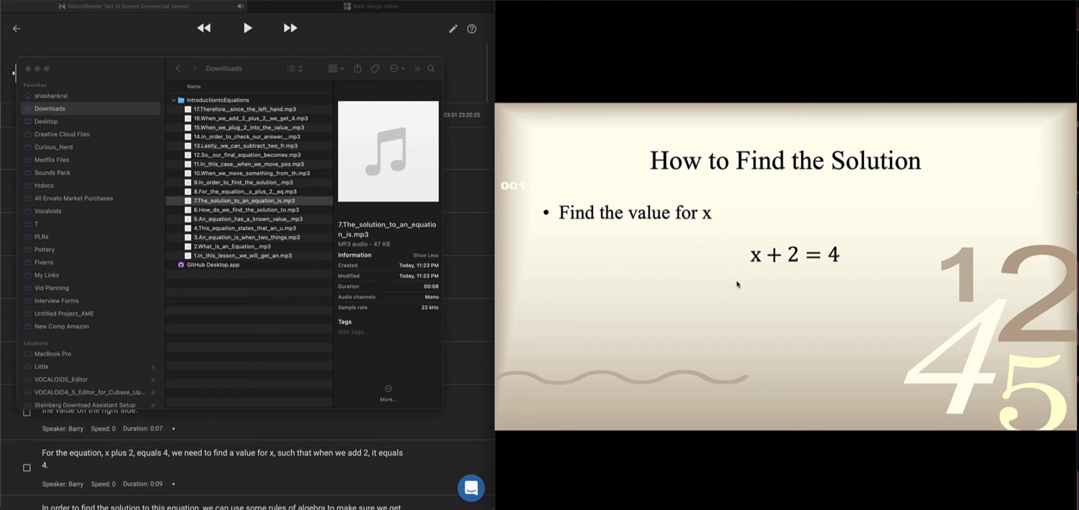
key("Escape")
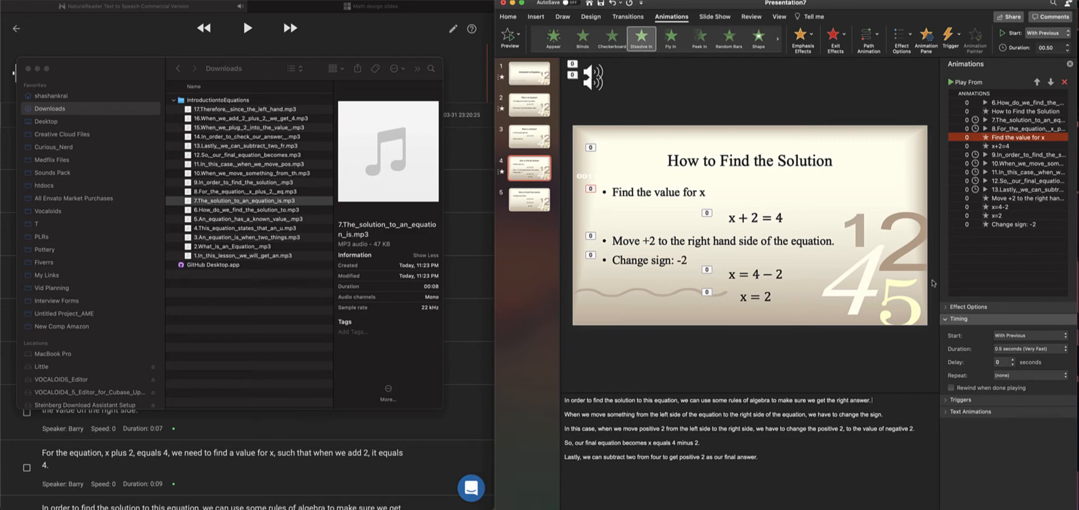
left_click(1036, 156)
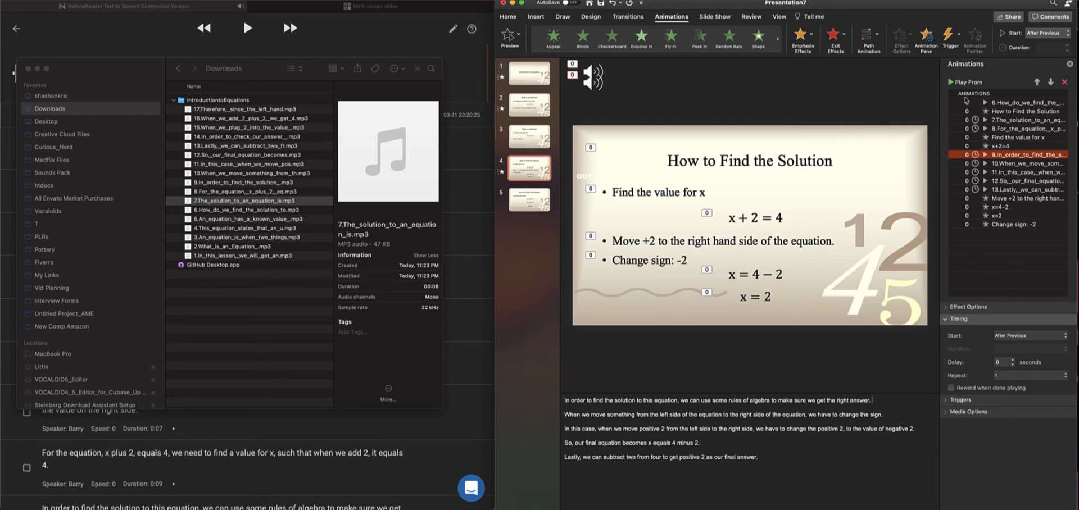
left_click(950, 82)
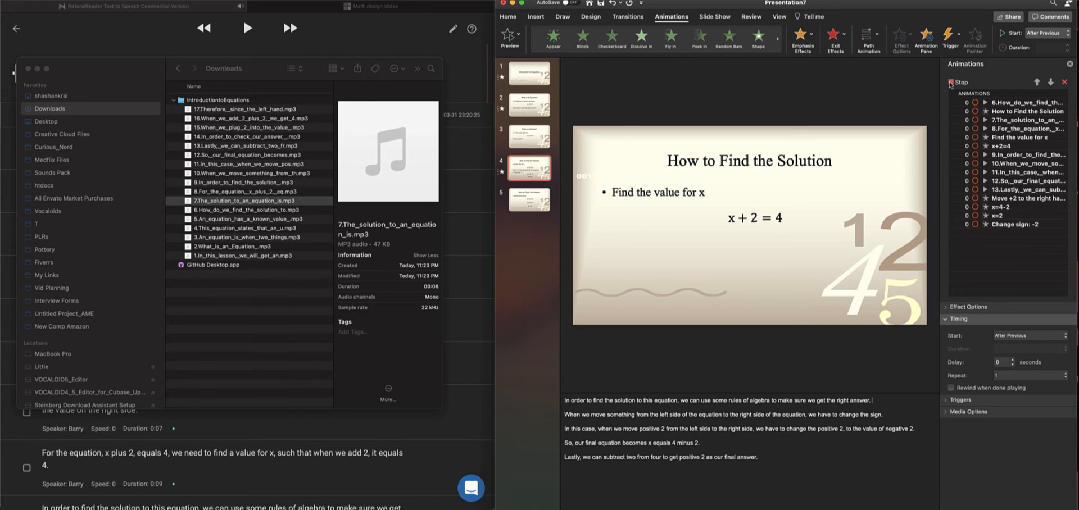
left_click(951, 83)
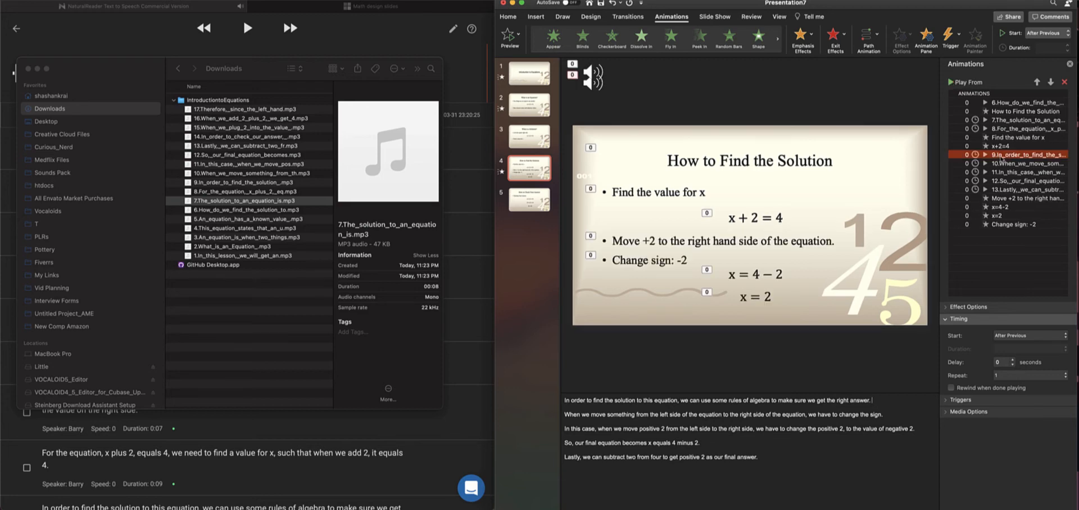
Move the "Move +2 to the right hand side" entrance between narration clips 10 and 11 in the animation order.
left_click(1013, 164)
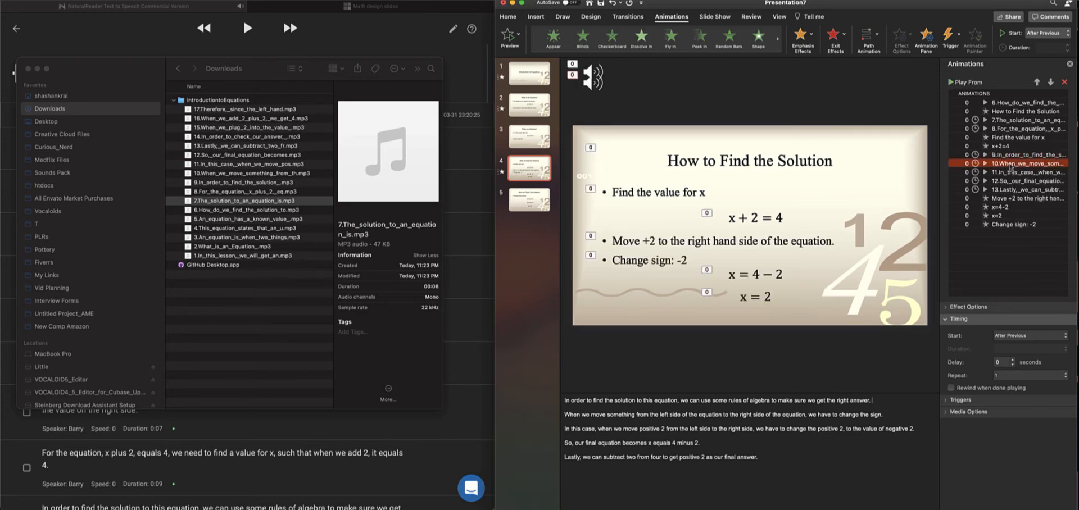
left_click(1005, 207)
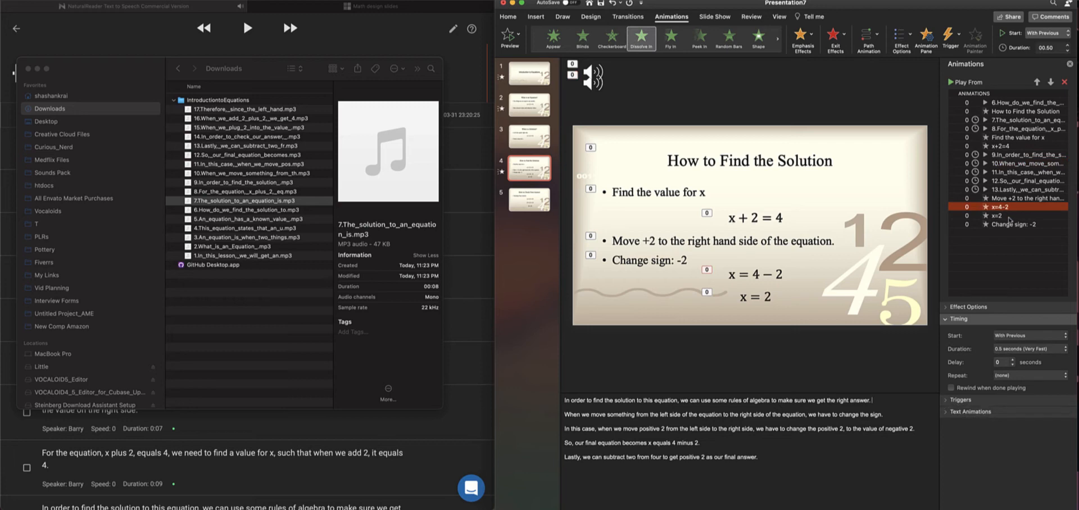
left_click(1008, 217)
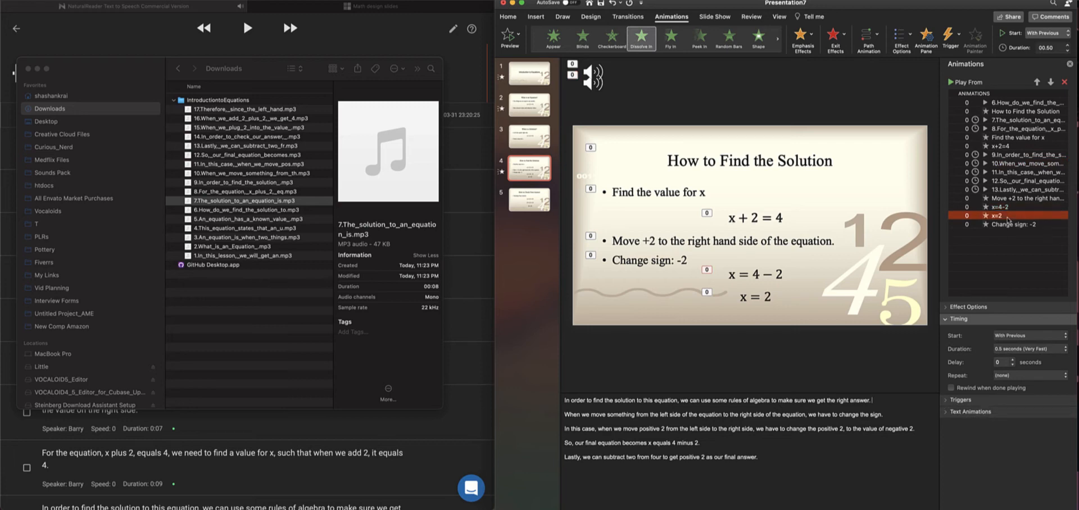
left_click(1005, 208)
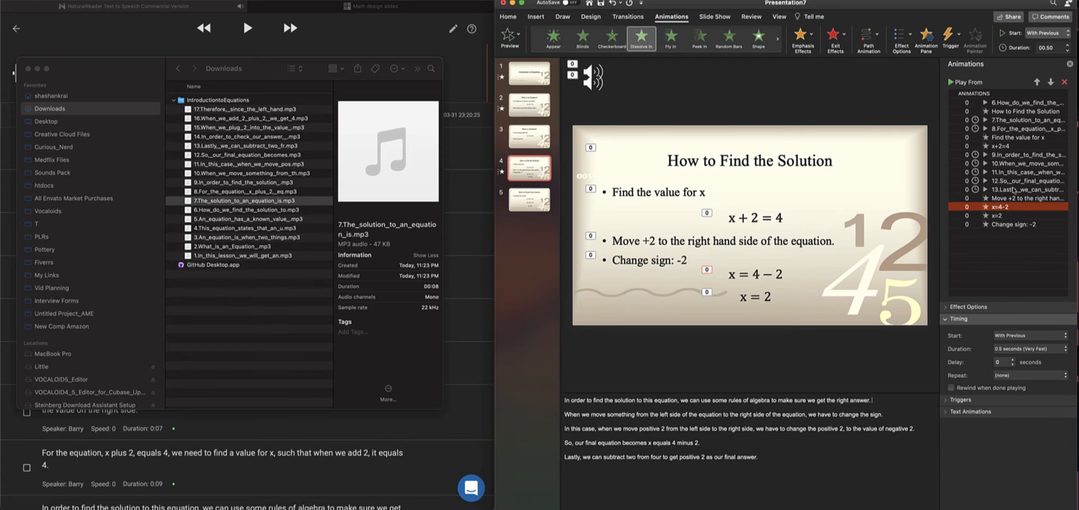
left_click(1012, 200)
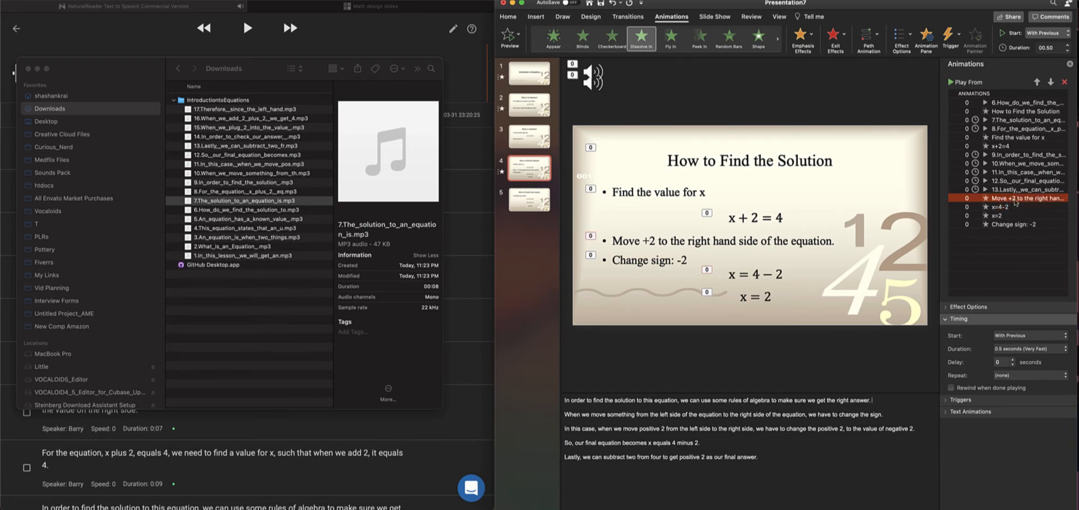
left_click_drag(1015, 204, 1018, 172)
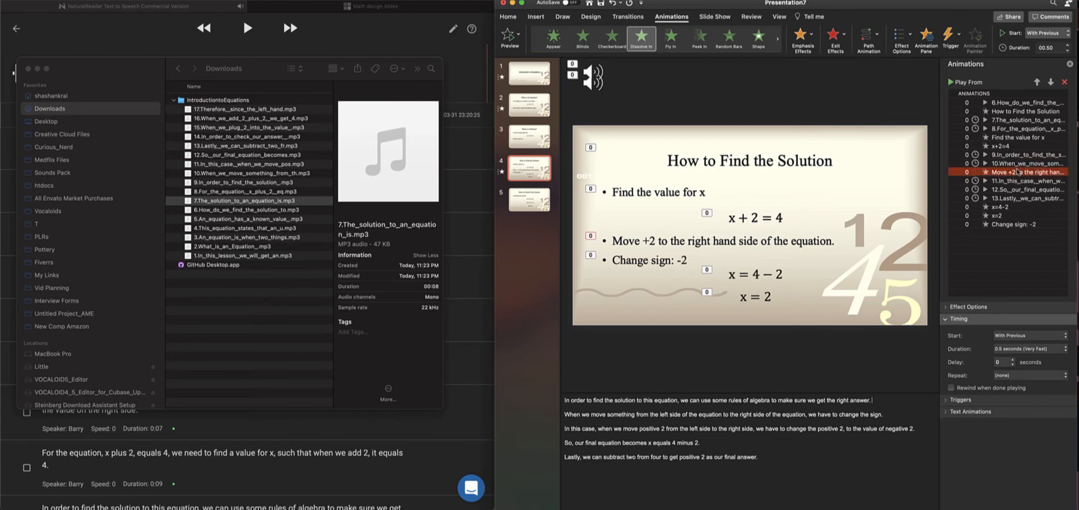
Move the "Change sign: -2" entrance directly before narration clip 11 and play slide 4 as a slide show to check the synchronization.
left_click_drag(1010, 226, 1021, 180)
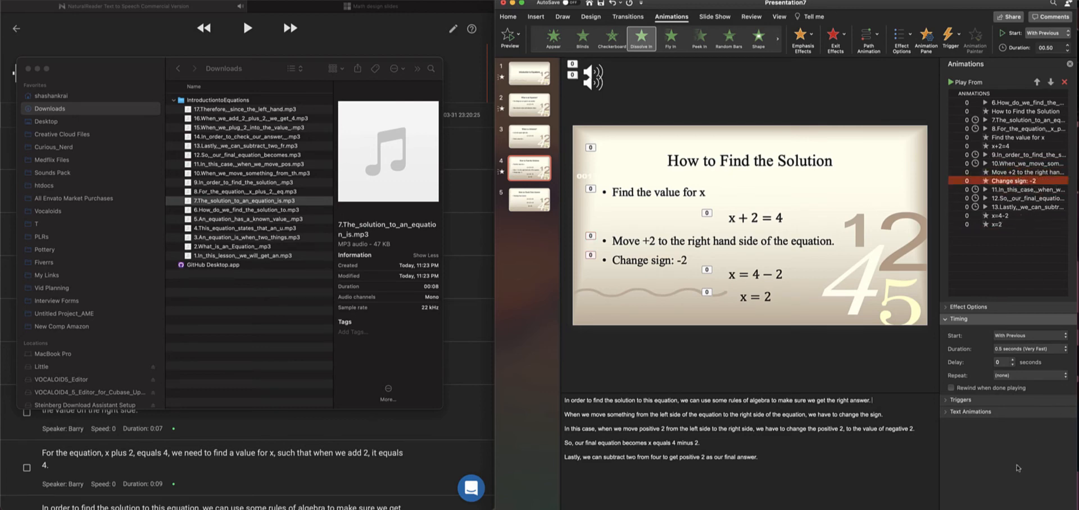
key("super+Return")
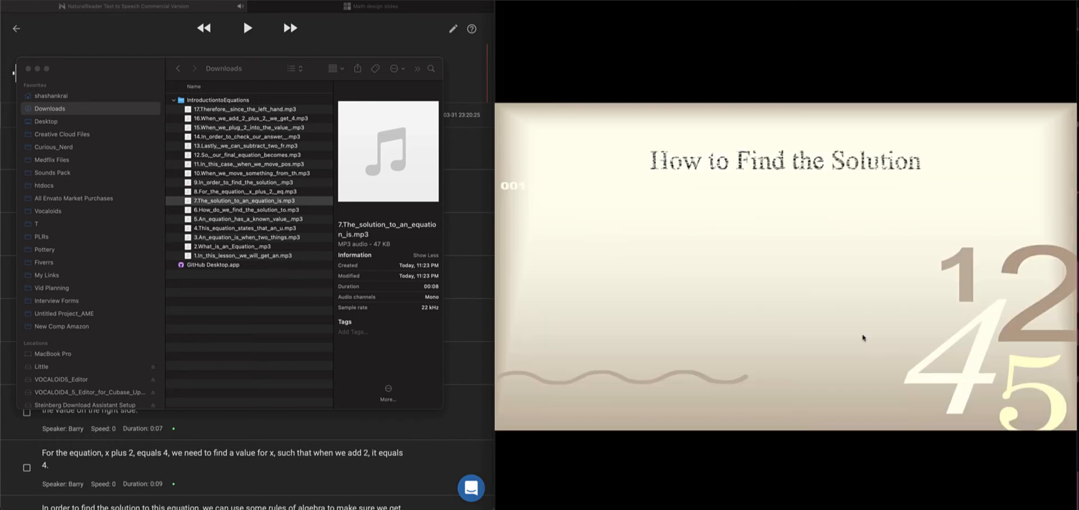
left_click(887, 232)
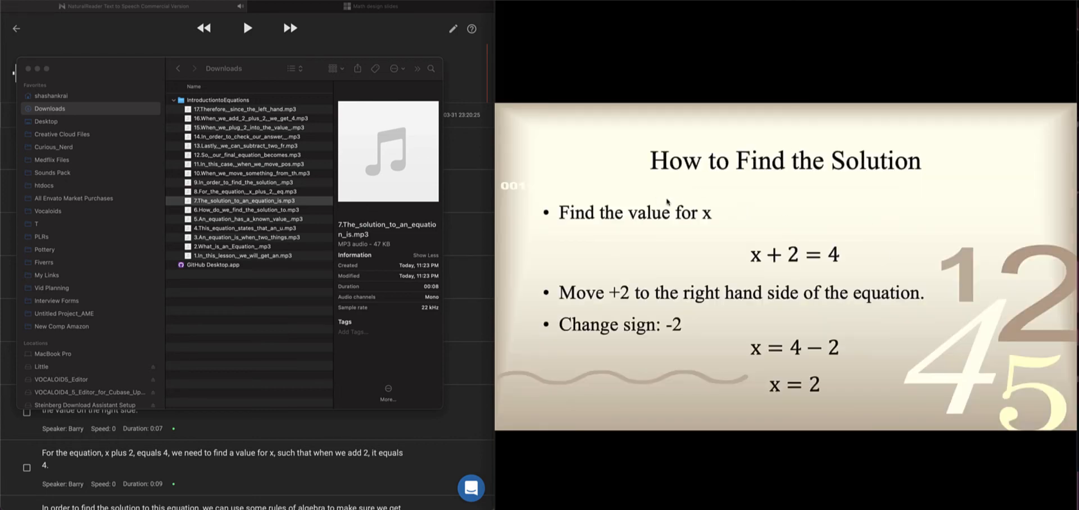
key("Escape")
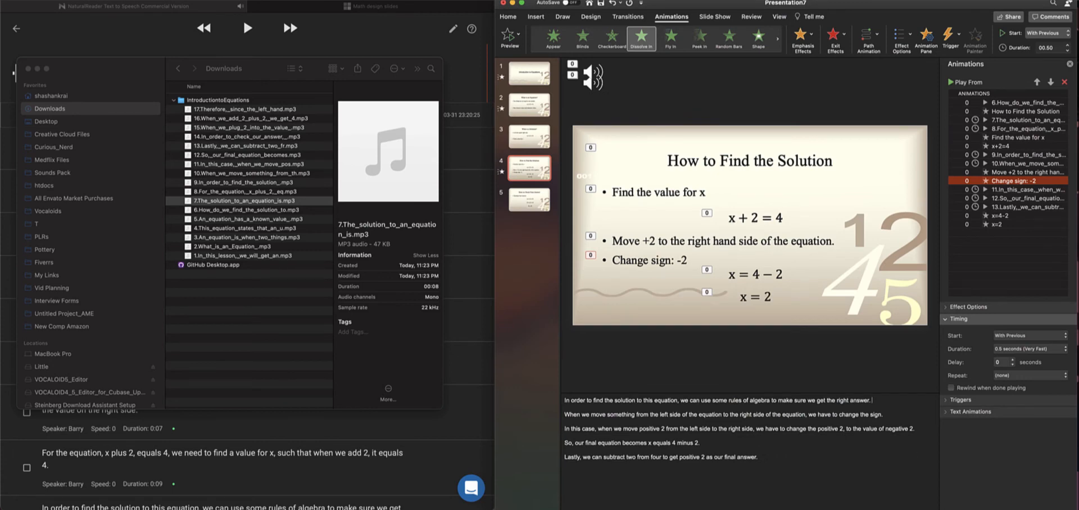
key("super+Return")
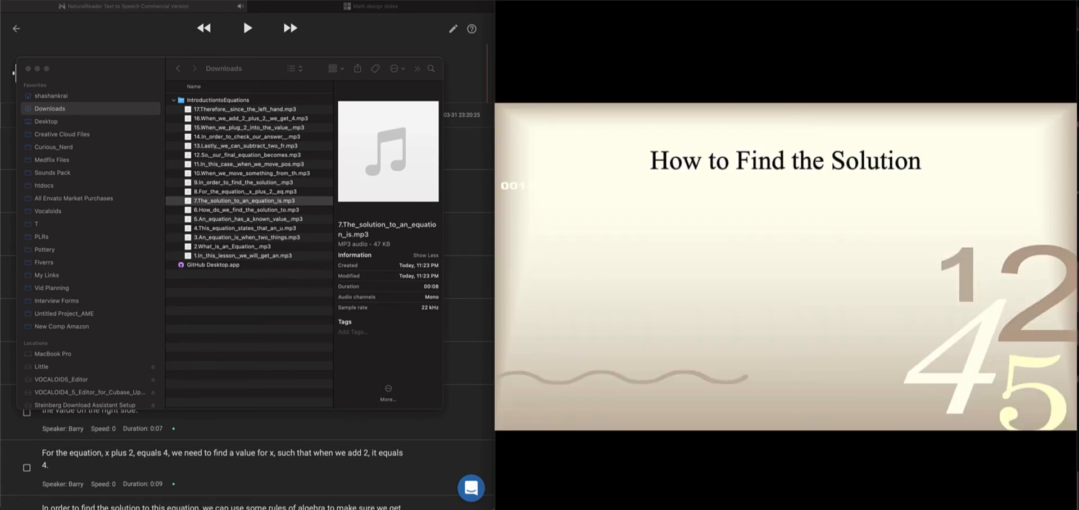
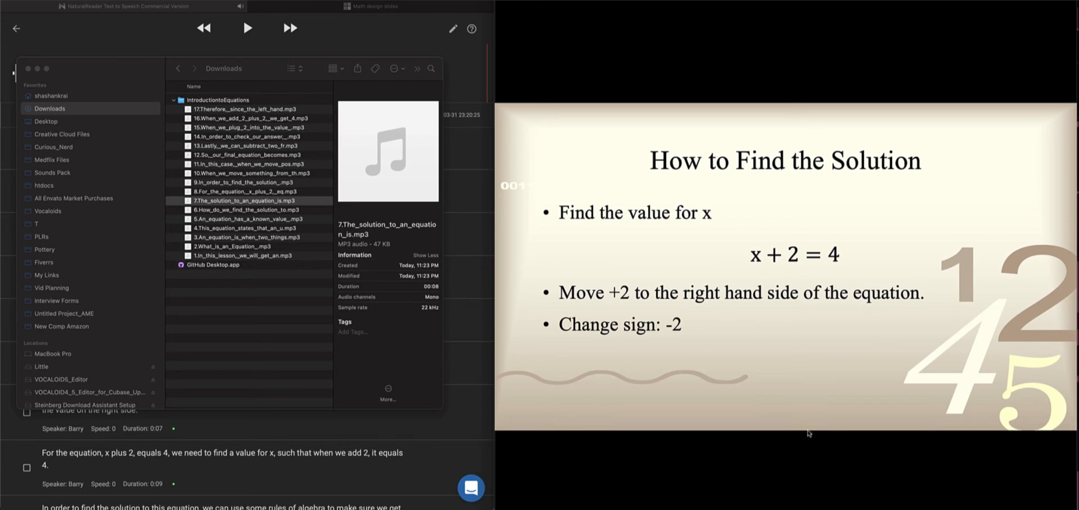
key("Escape")
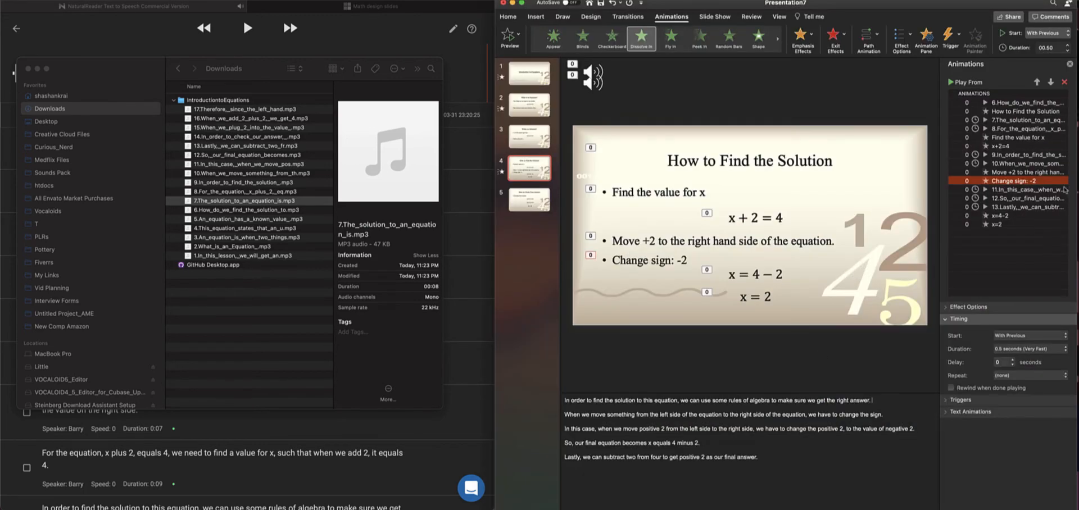
Move the x=4-2 entrance between narration clips 12 and 13 in the animation order.
left_click(1015, 207)
left_click(1007, 216)
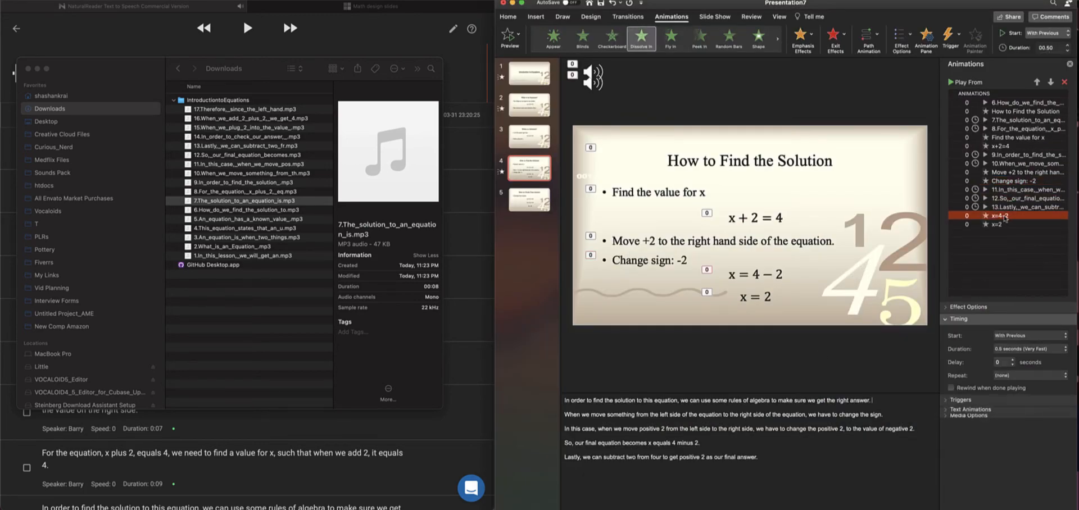
left_click_drag(1006, 217, 1015, 204)
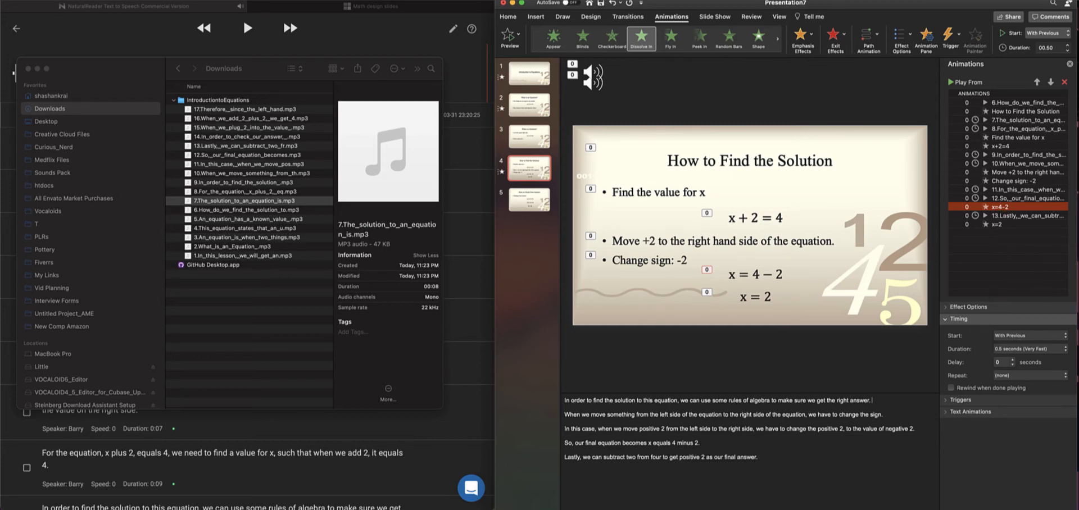
Preview the "How to Find the Solution" slide in the slide show, advance to "How to Check Your Answer", and exit the show.
left_click(949, 509)
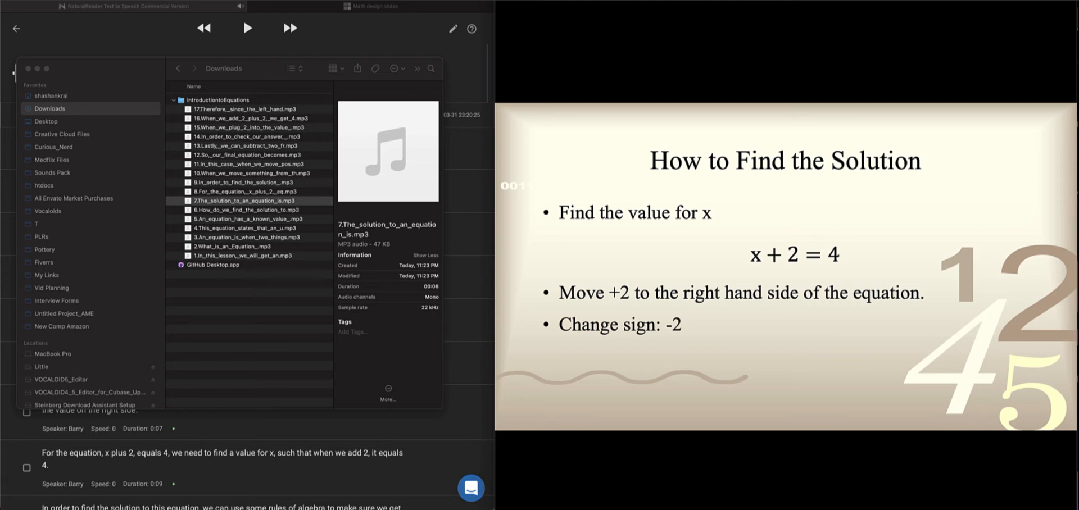
left_click(668, 345)
left_click(870, 357)
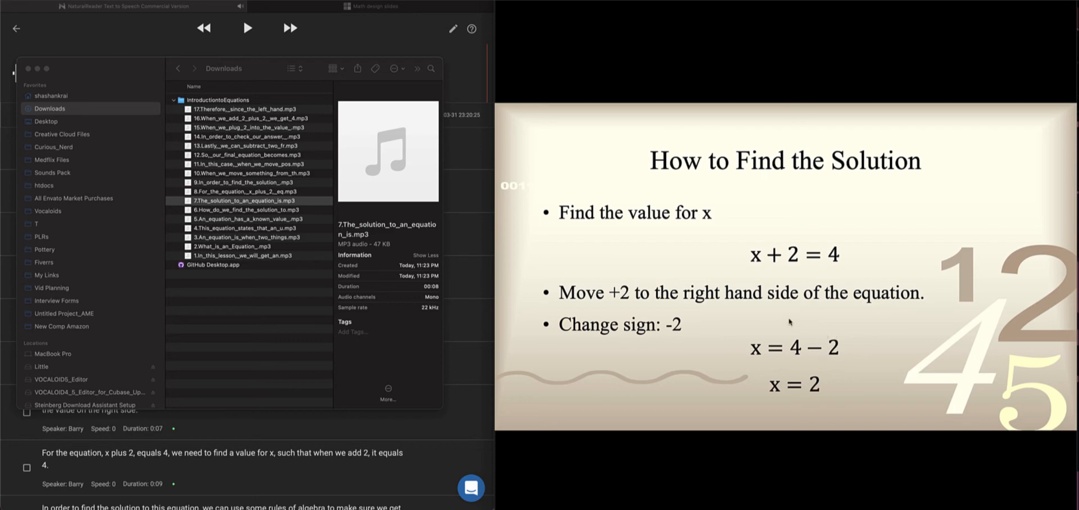
left_click(769, 308)
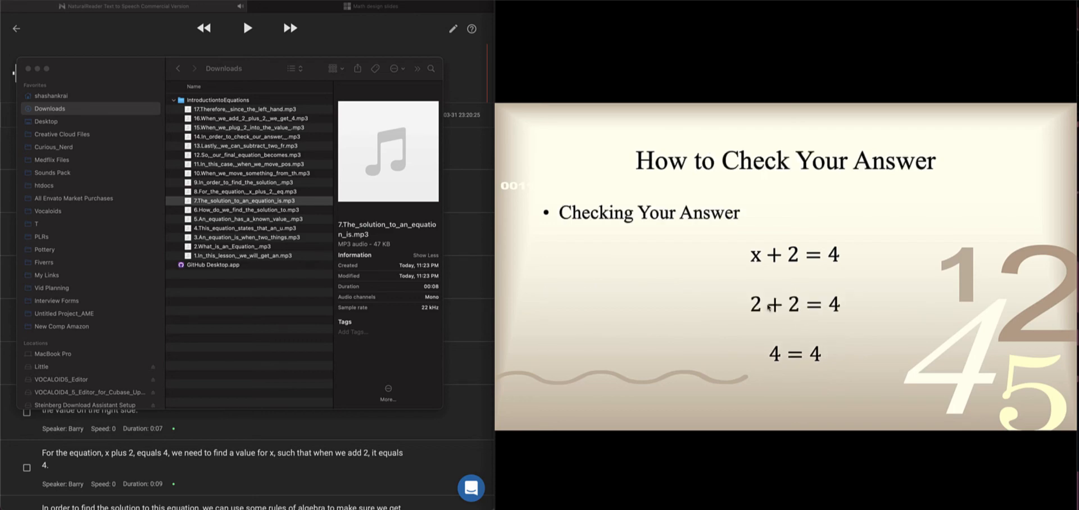
key("Escape")
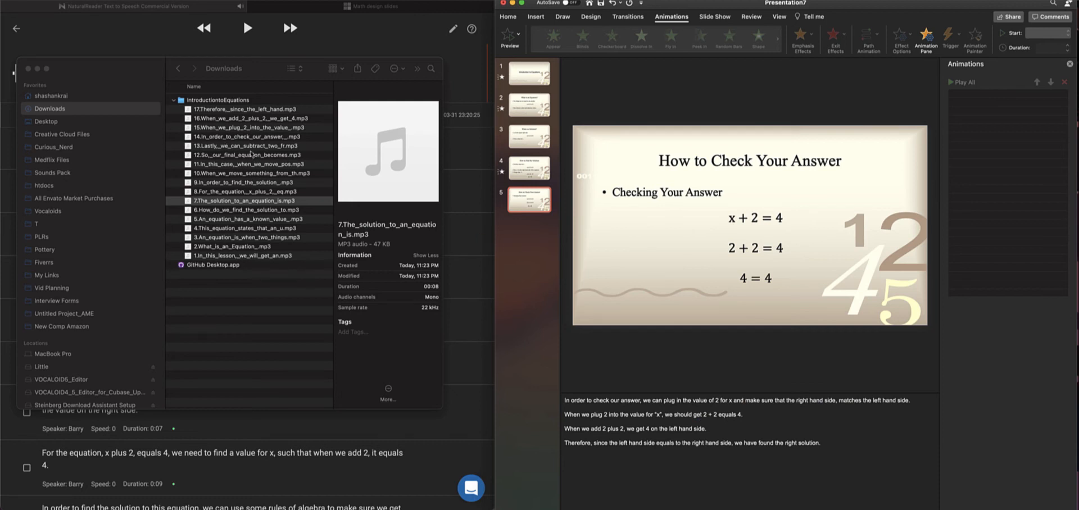
Add the audio files numbered 14 to 17 from the IntroductiontoEquations folder to the "How to Check Your Answer" slide, outside its upper-left corner.
left_click(251, 150)
left_click(242, 148)
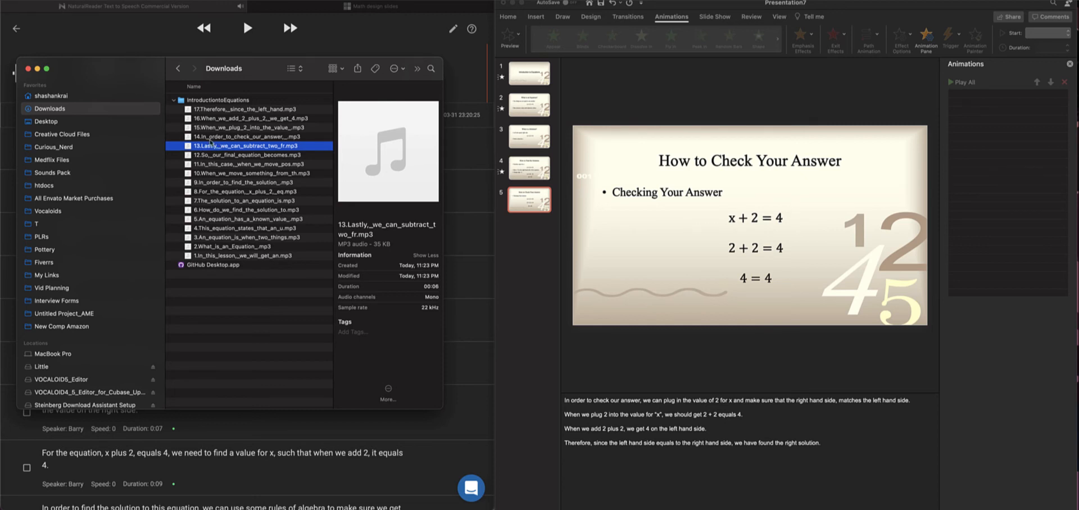
left_click(215, 138)
left_click(207, 111, "shift")
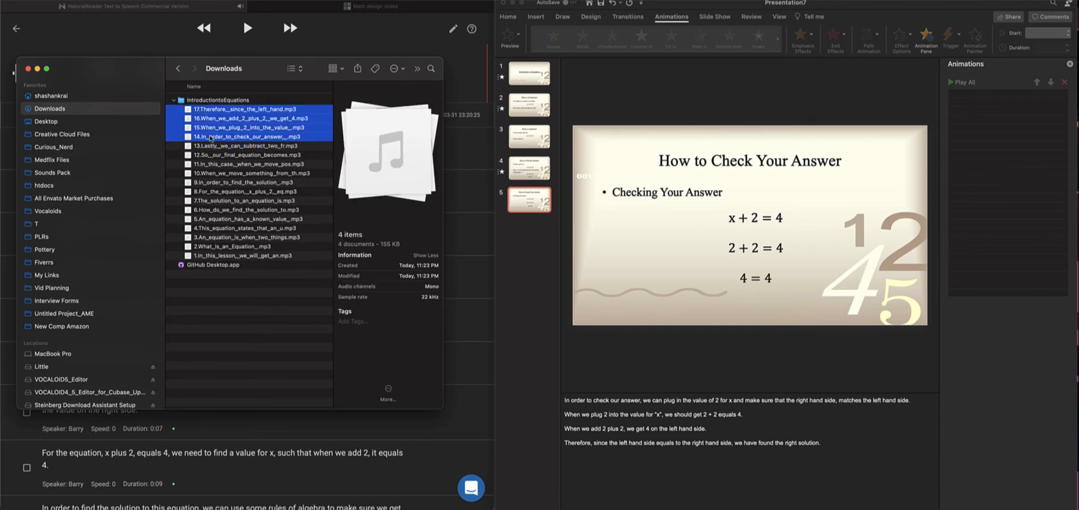
left_click_drag(212, 138, 585, 80)
left_click(614, 109)
left_click(621, 118)
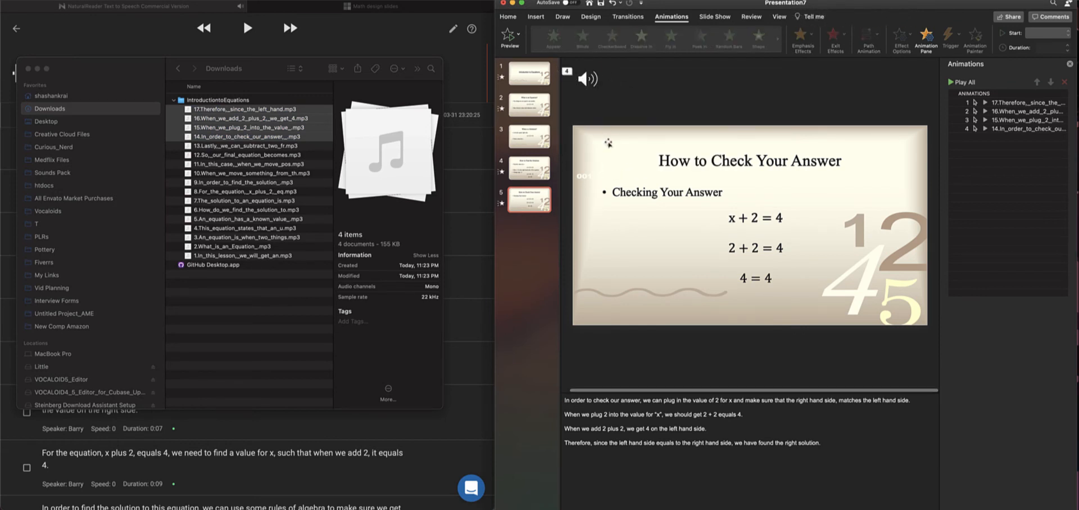
Reorder the four audio clips in the animation sequence so they play in numerical order from 14 to 17.
left_click(1005, 132)
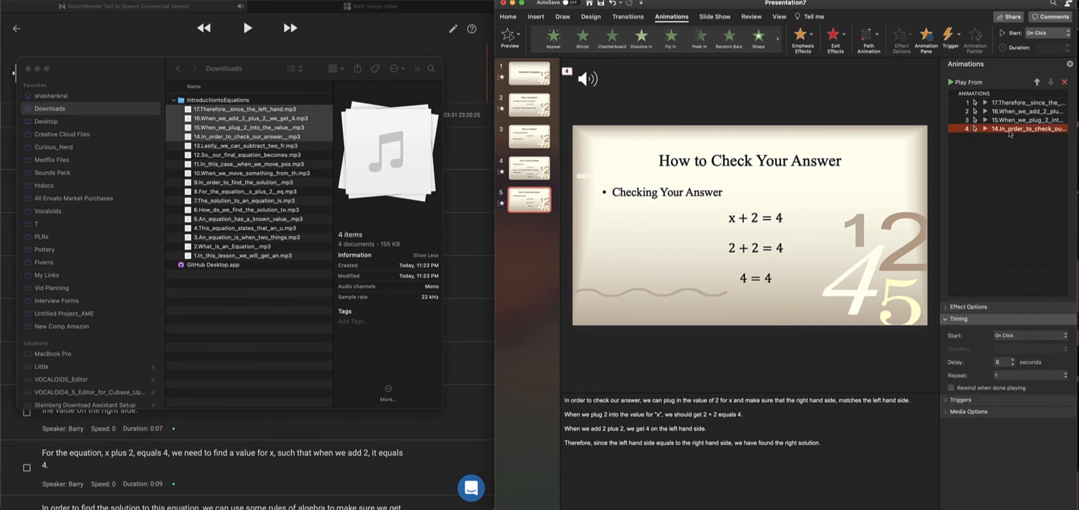
mouse_move(1003, 132)
left_mouse_down()
mouse_move(1015, 101)
mouse_move(1004, 120)
left_mouse_up()
left_click(1002, 131)
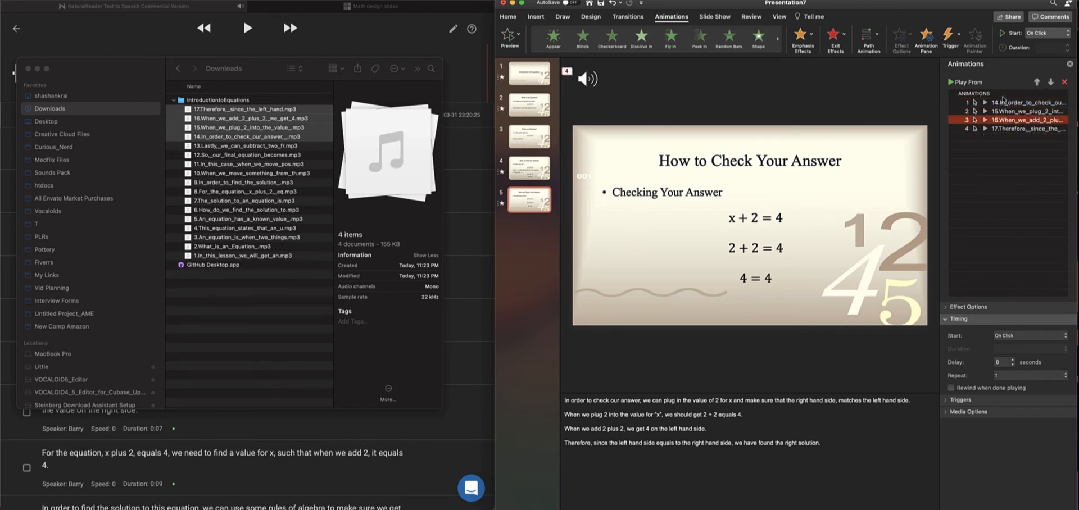
Set all four audio clips, 14 through 17, to start After Previous.
left_click(1008, 104)
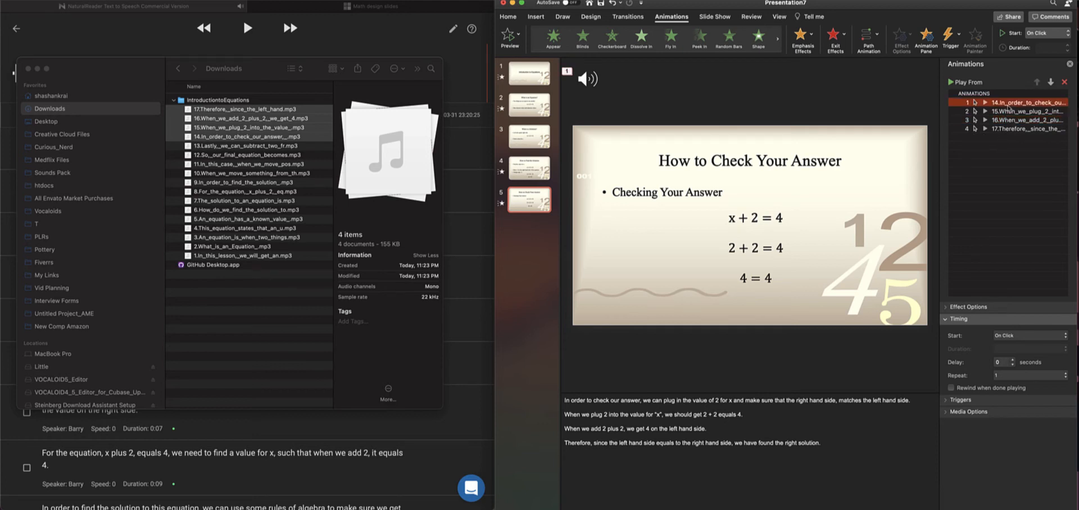
left_click(1009, 131, "shift")
left_click(1004, 335)
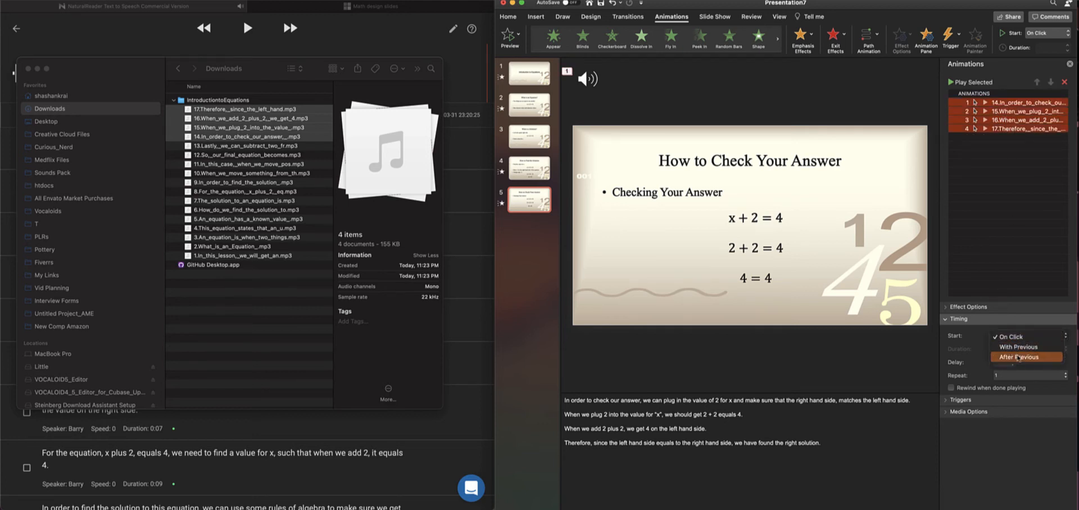
left_click(1020, 358)
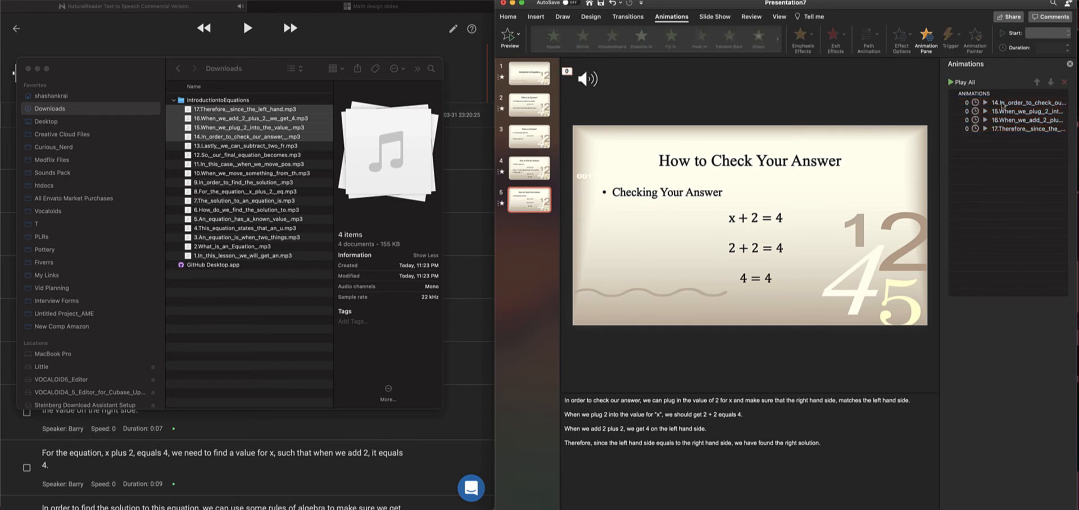
Set audio clip 14 alone to start With Previous.
left_click(1003, 105)
left_click(1013, 335)
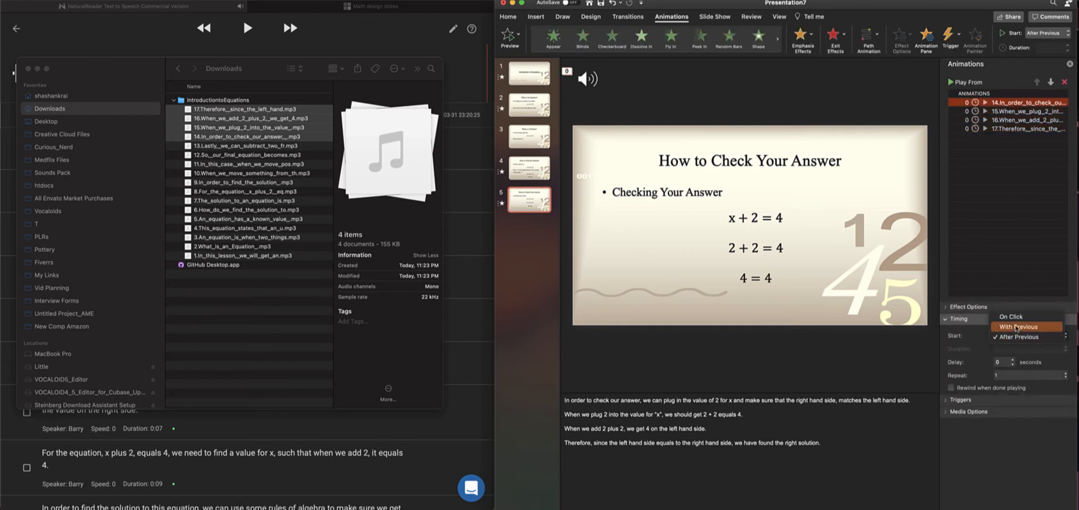
left_click(1016, 327)
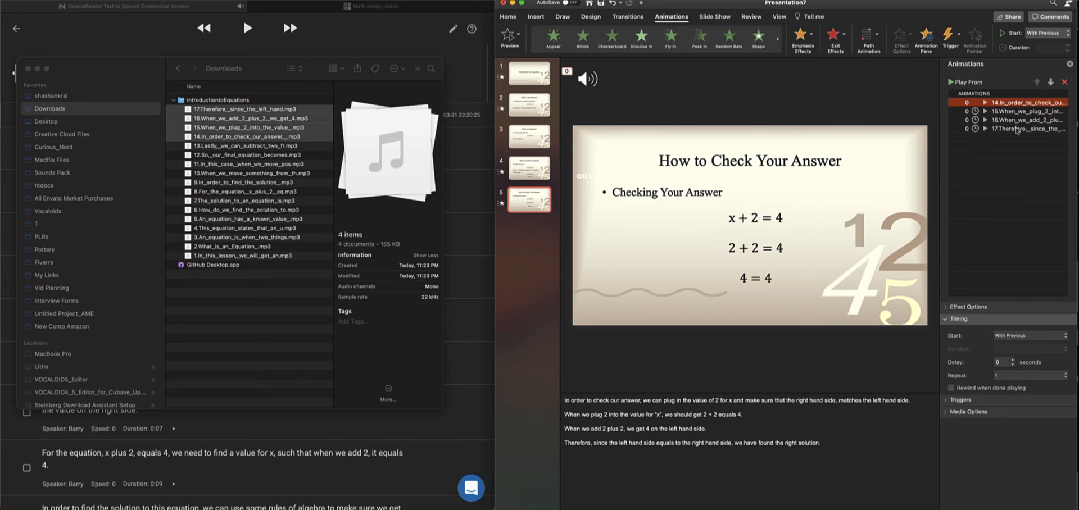
Apply the Blinds entrance effect to the slide title, the "Checking Your Answer" bullet and the three equations together.
left_click(724, 162)
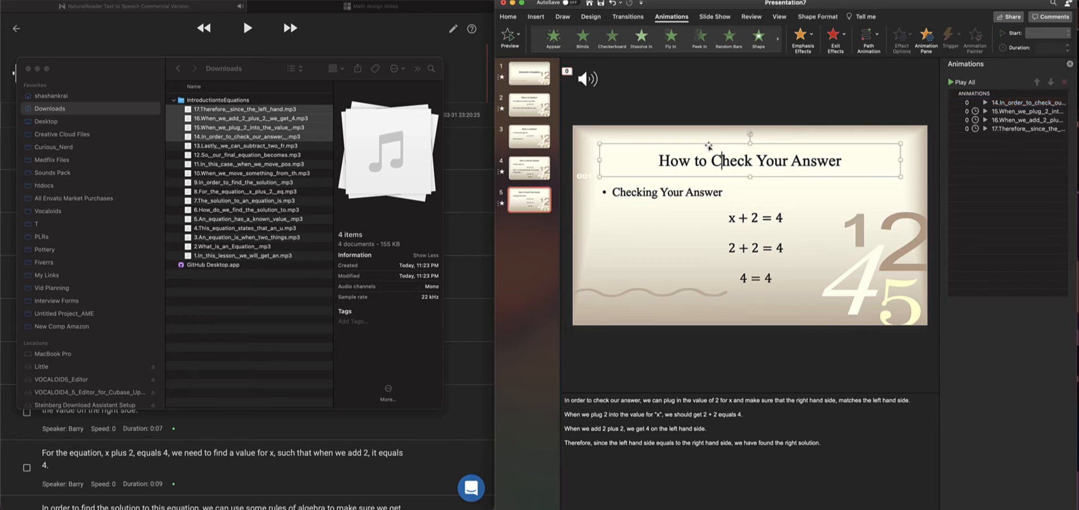
left_click(662, 193, "shift")
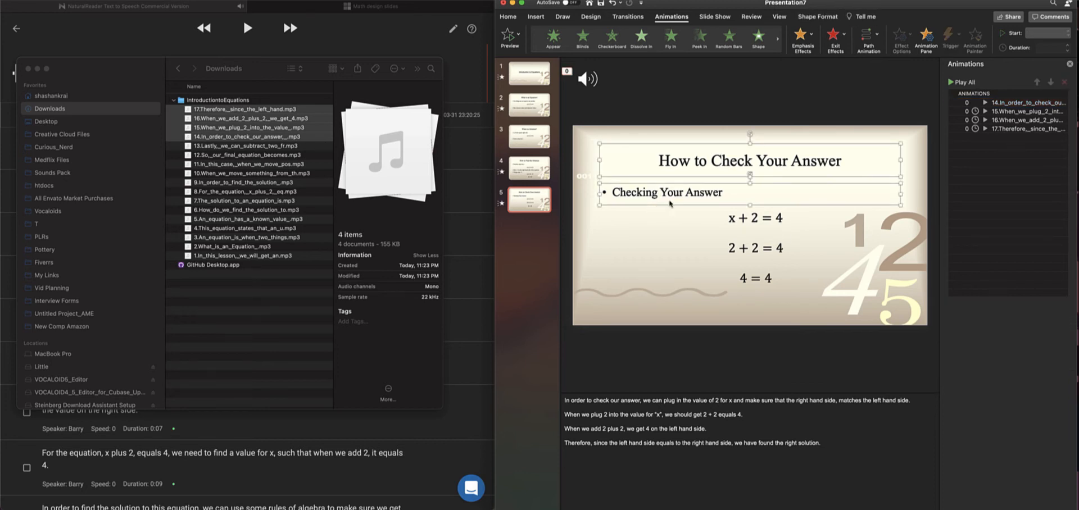
left_click(753, 223, "shift")
left_click(753, 245, "shift")
left_click(757, 279, "shift")
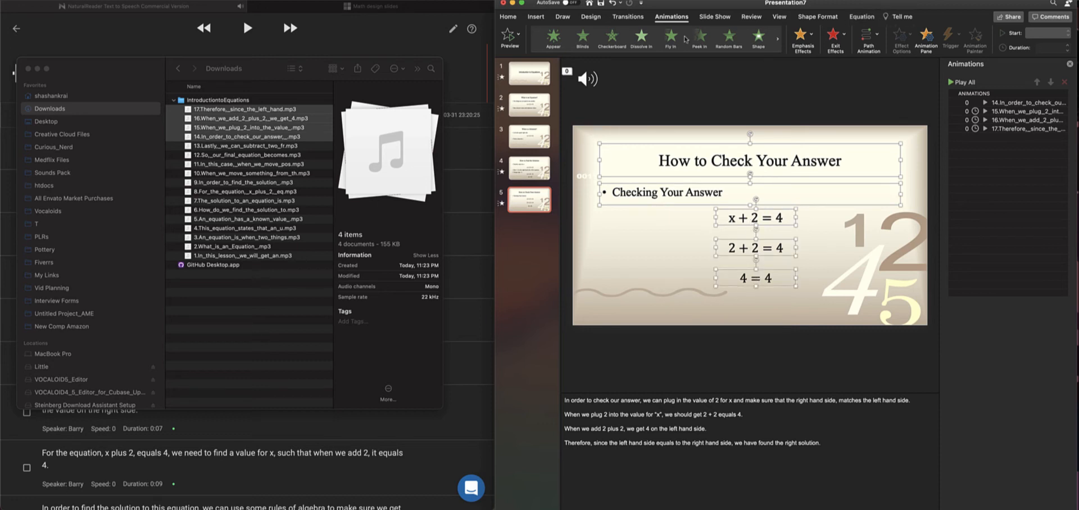
left_click(585, 38)
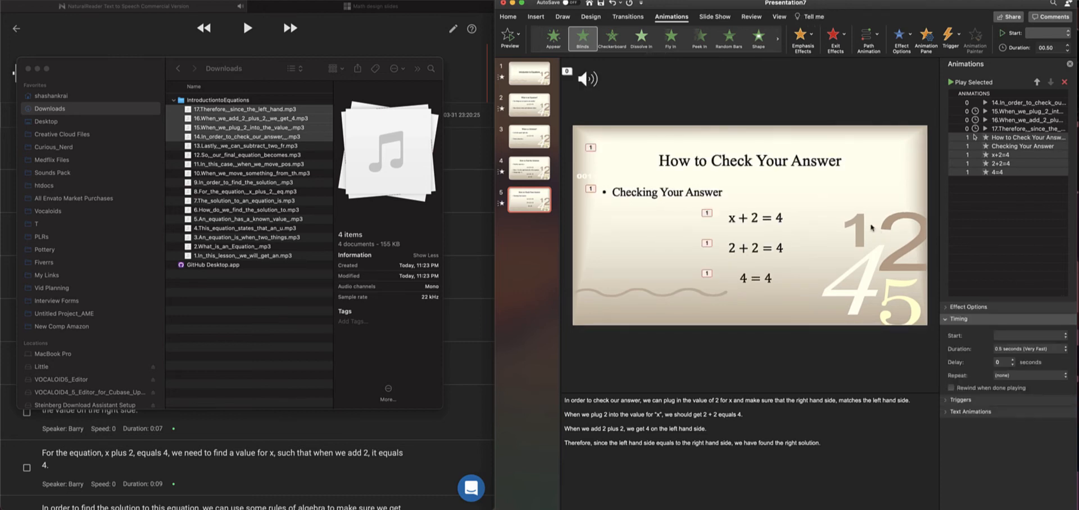
Set the five text and equation animations to start With Previous.
left_click(1009, 140)
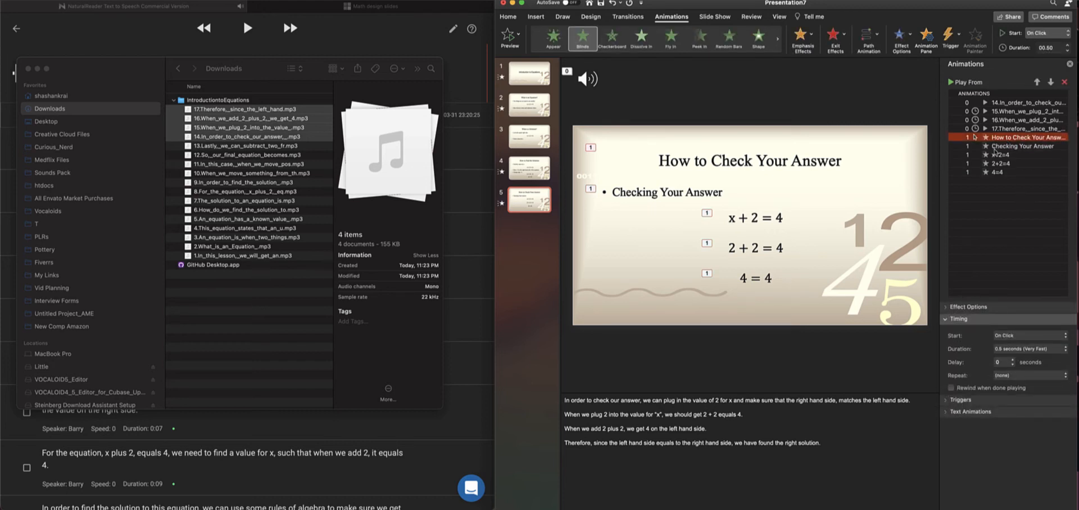
left_click(998, 174, "shift")
left_click(1015, 336)
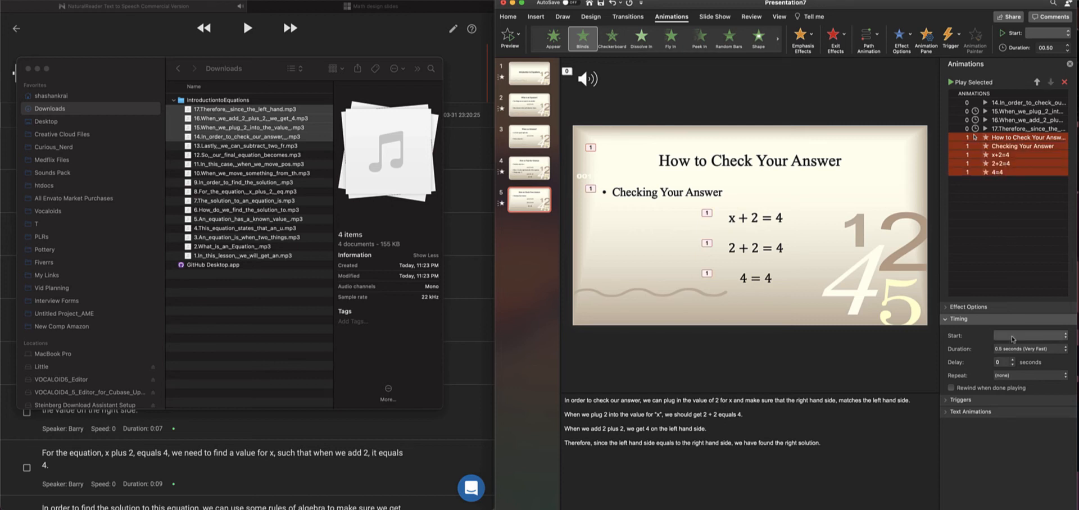
left_click(1012, 347)
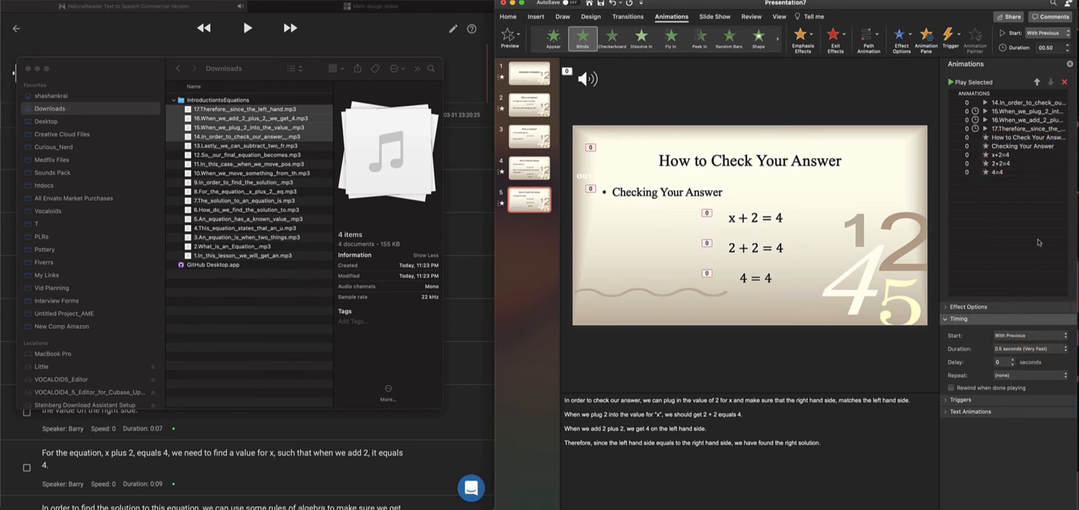
Move the title, "Checking Your Answer" and x+2=4 animations so they follow audio clip 14 and precede clip 15.
left_click(992, 139)
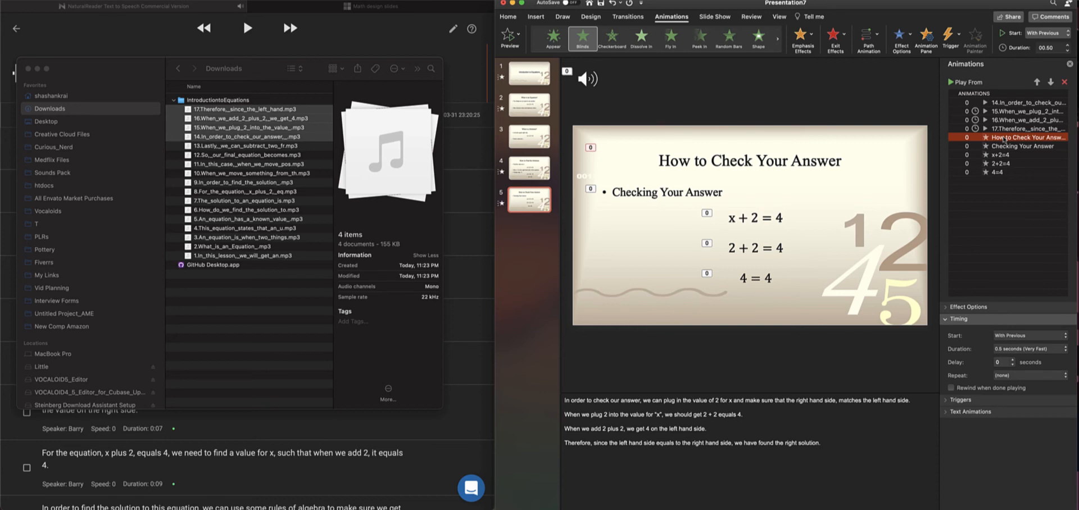
left_click_drag(1005, 140, 1013, 118)
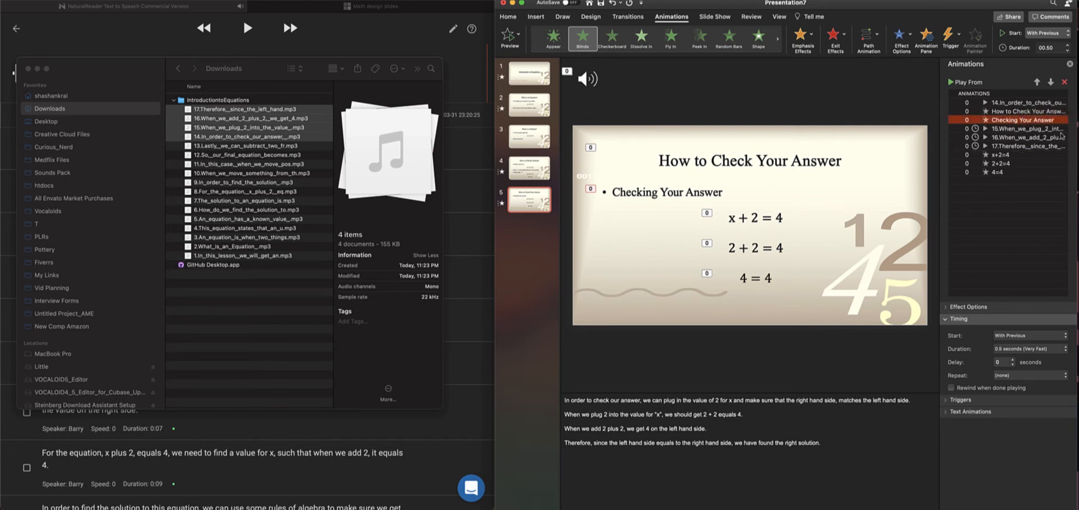
left_click(1001, 157)
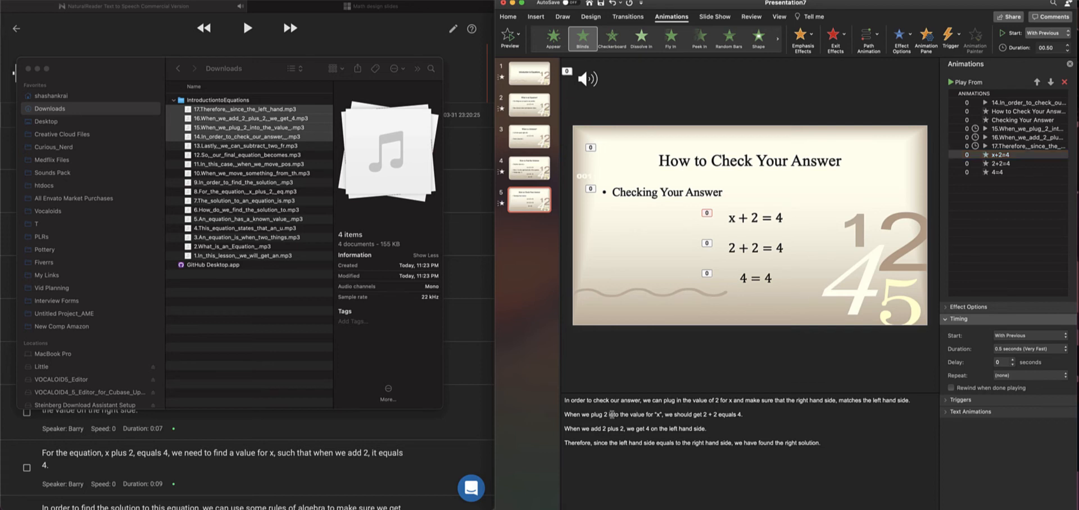
mouse_move(591, 415)
left_mouse_down()
mouse_move(761, 416)
mouse_move(590, 416)
left_mouse_up()
left_click(760, 416)
left_click(780, 420)
left_click_drag(1003, 160, 1009, 128)
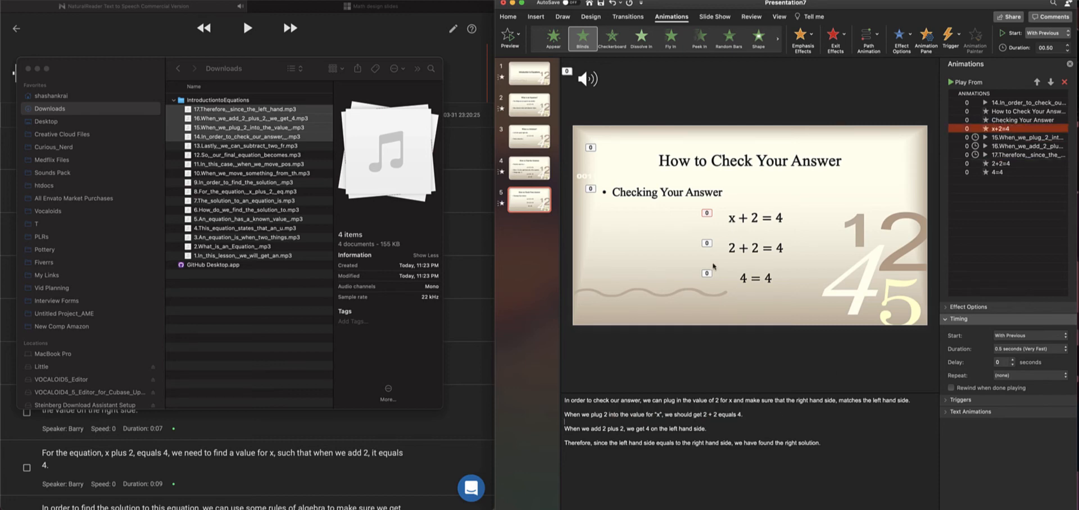
Move the 2+2=4 animation directly after audio clip 15 and the 4=4 animation directly after clip 16.
left_click(738, 243)
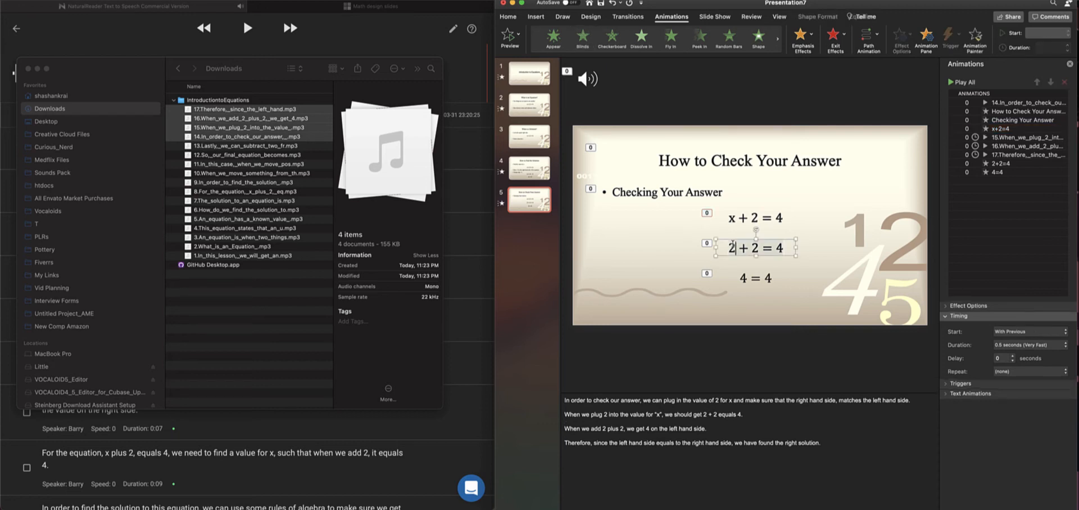
left_click(1001, 121)
left_click(1003, 163)
left_click_drag(1009, 164, 1009, 143)
left_click(1003, 173)
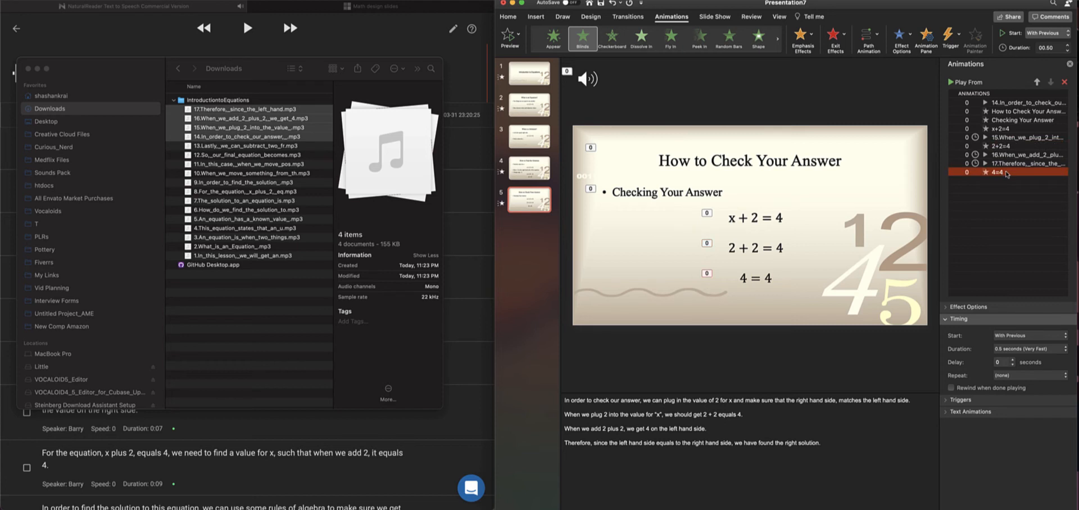
left_click_drag(1004, 175, 1011, 159)
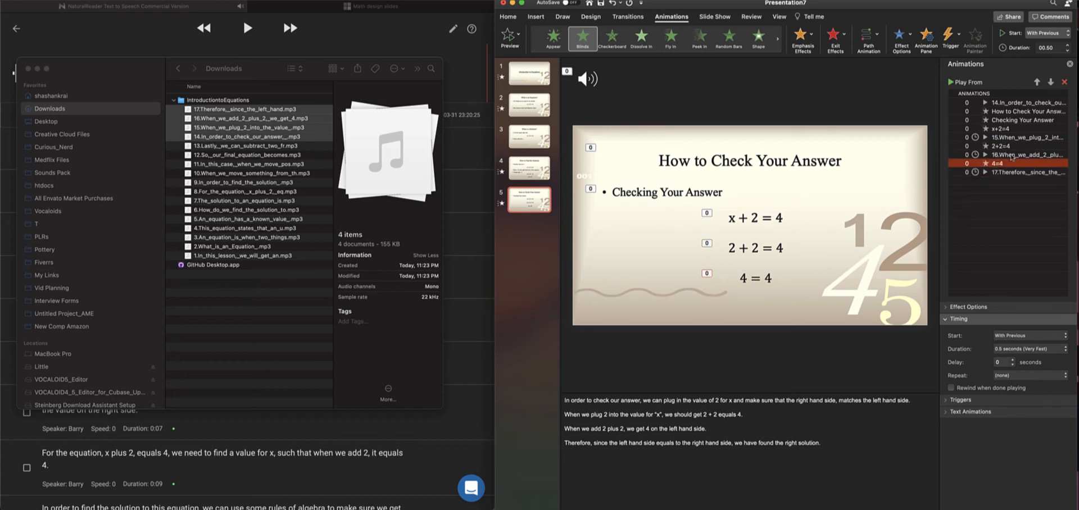
left_click(1006, 173)
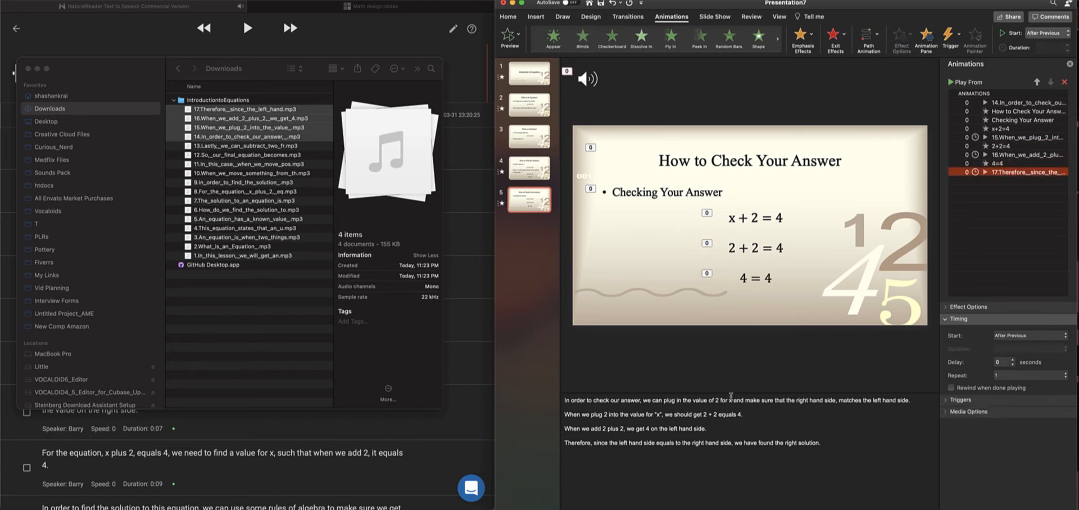
left_click(573, 442)
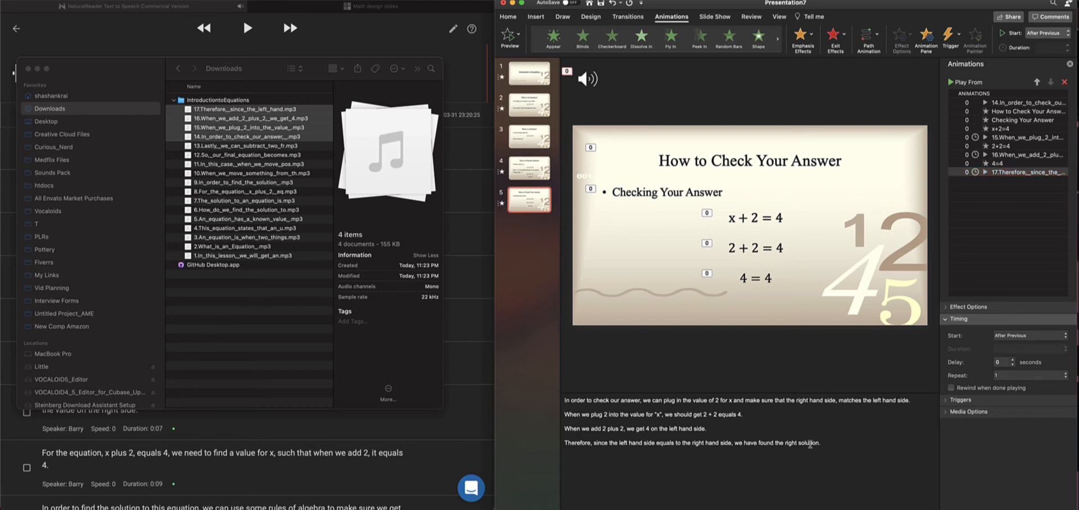
left_click_drag(847, 443, 656, 443)
left_click(669, 447)
left_click(832, 307)
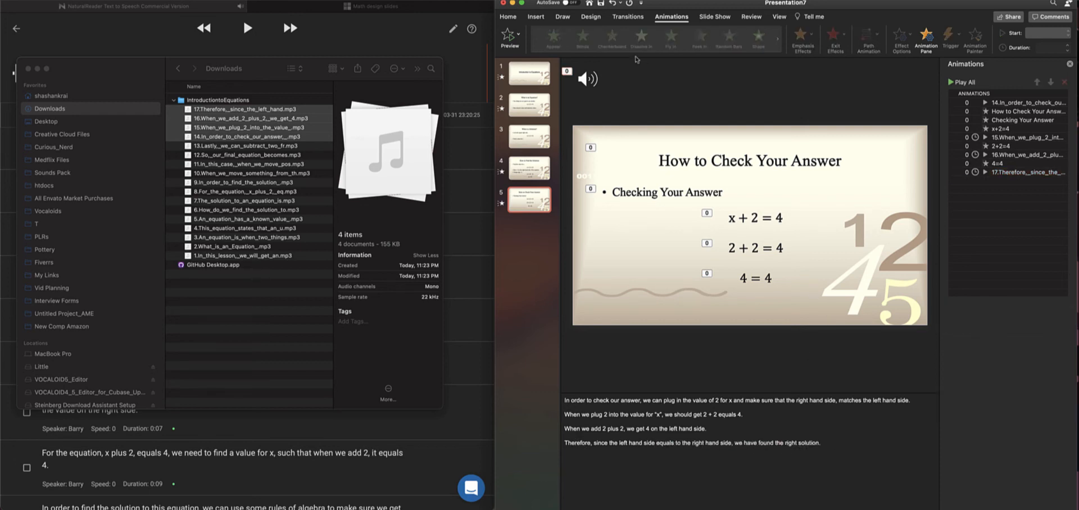
left_click(628, 18)
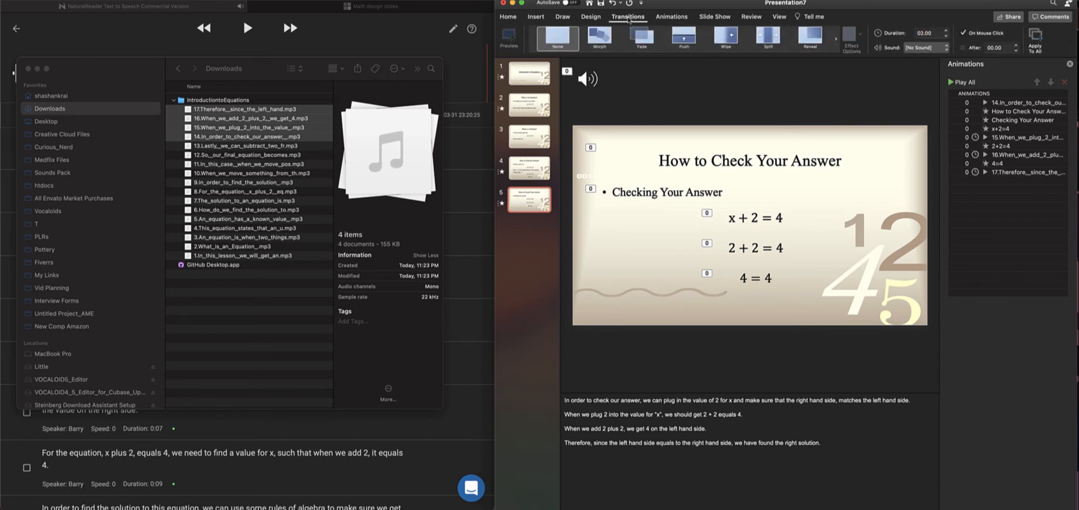
left_click(751, 279)
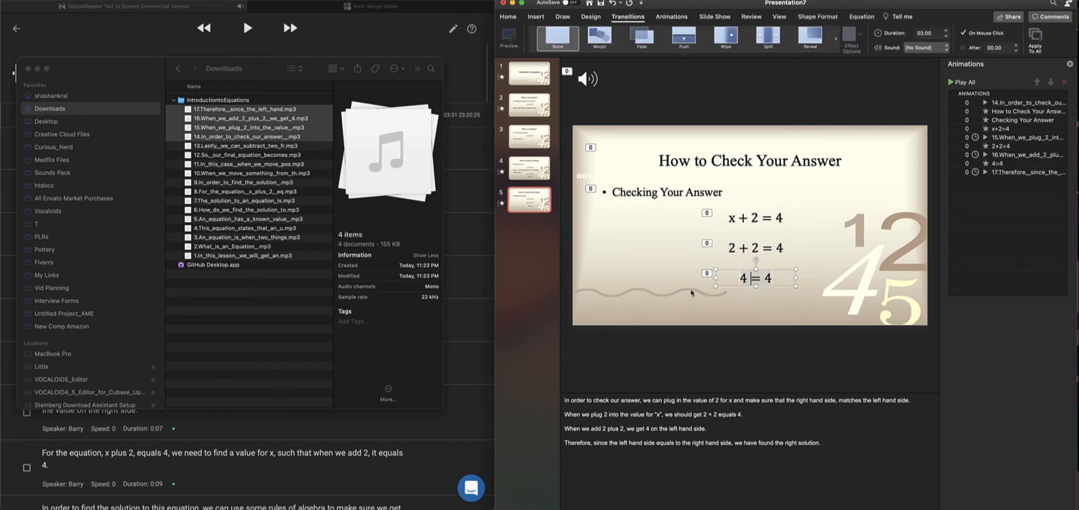
left_click(738, 323)
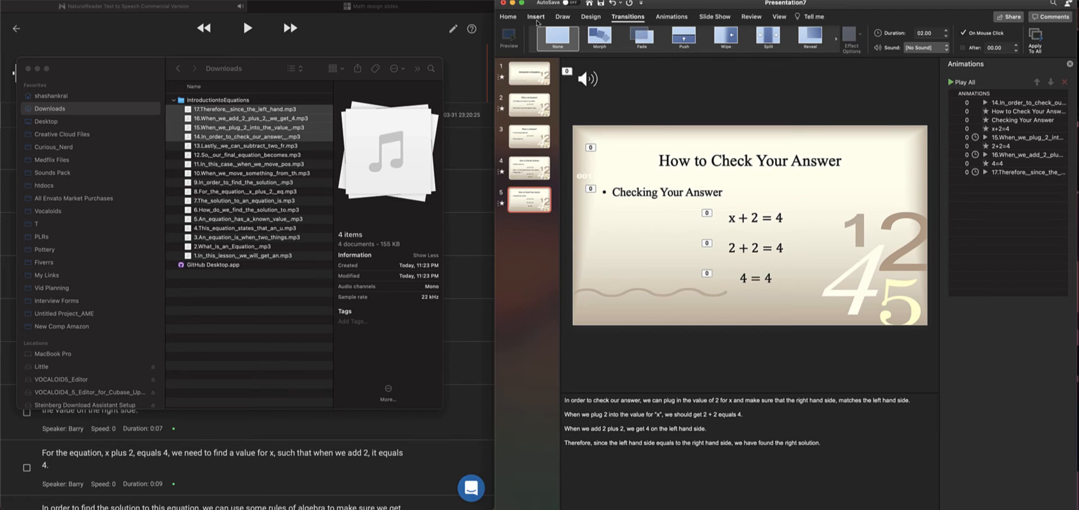
left_click(536, 21)
left_click(569, 18)
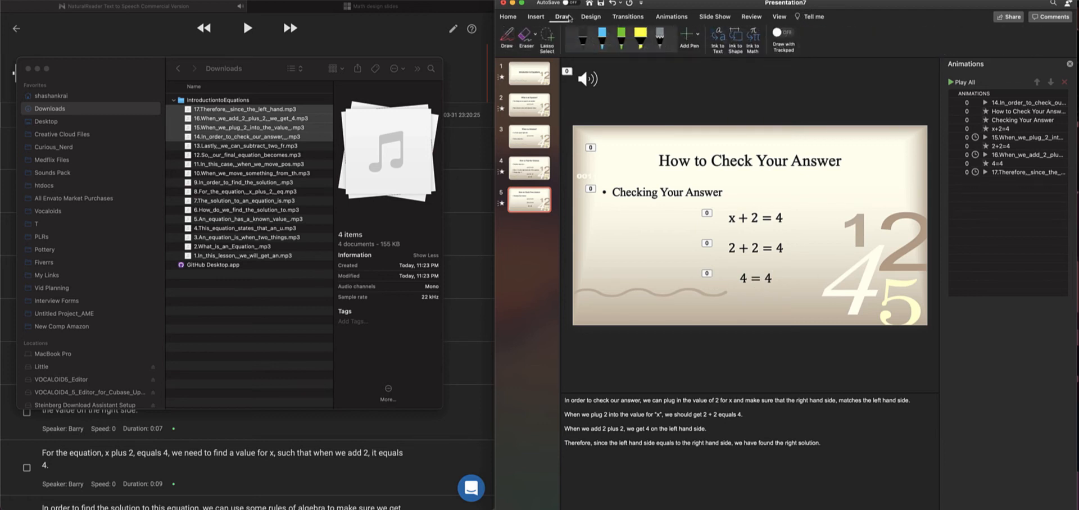
Insert a smiley face shape about 0.6 inches wide just beside the 4=4 equation on the slide.
left_click(512, 19)
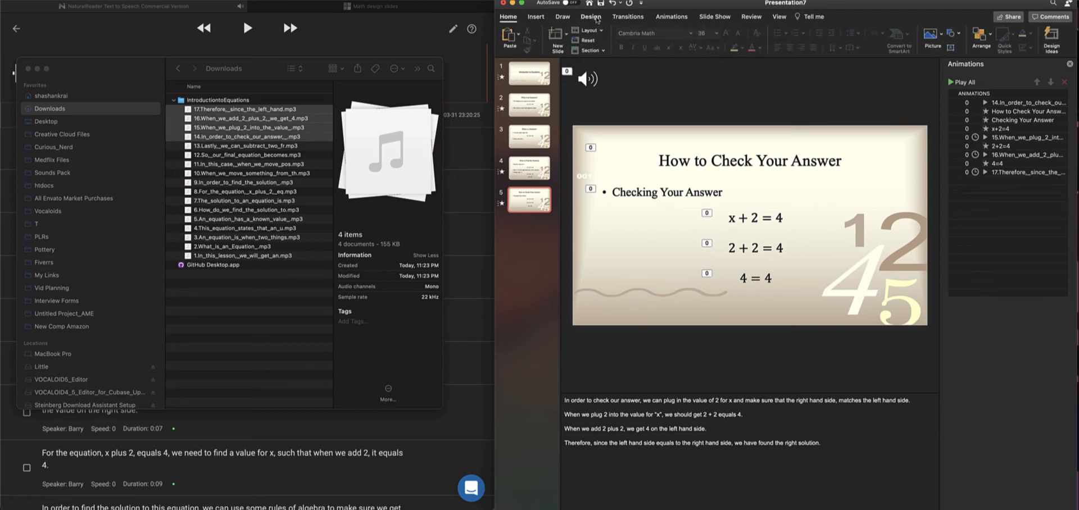
left_click(536, 17)
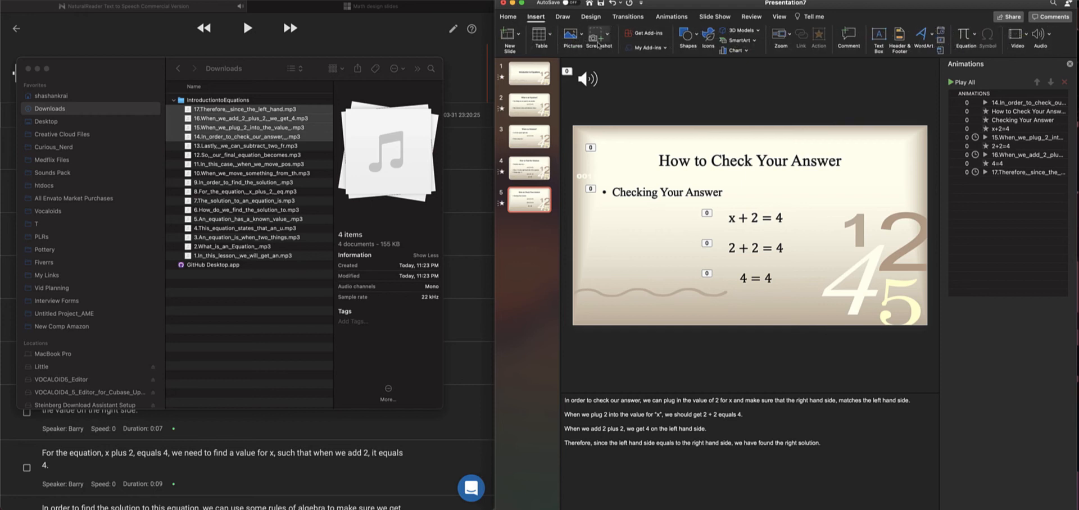
left_click(696, 37)
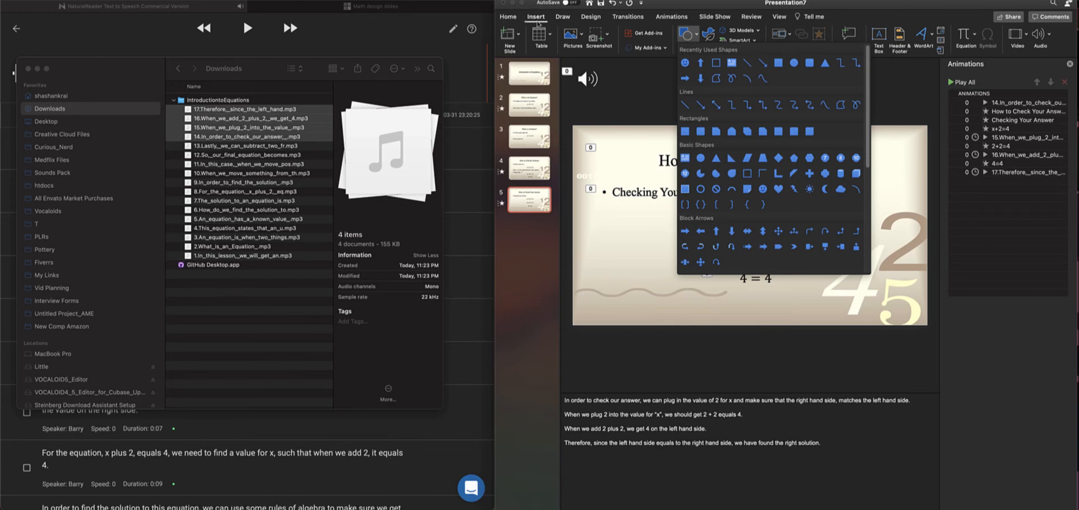
left_click(687, 36)
left_click(688, 37)
left_click(686, 63)
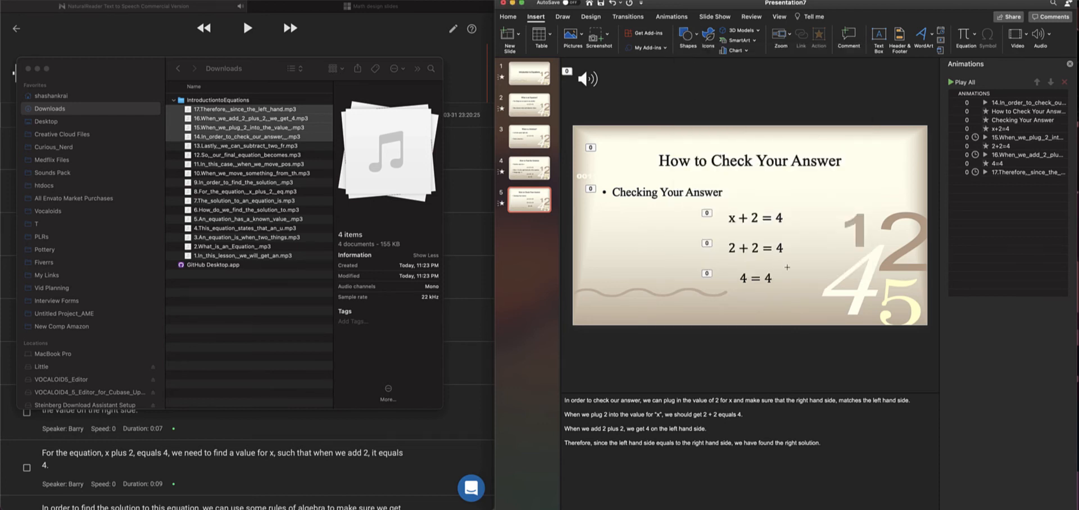
mouse_move(787, 267)
left_mouse_down()
mouse_move(805, 283)
mouse_move(787, 277)
left_mouse_up()
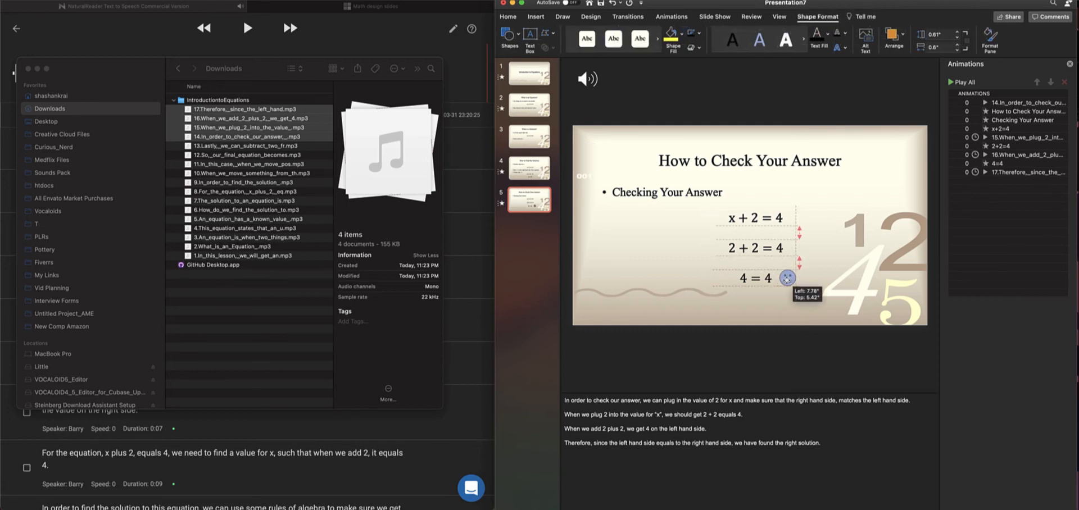
Fill the smiley face with yellow.
left_click(682, 33)
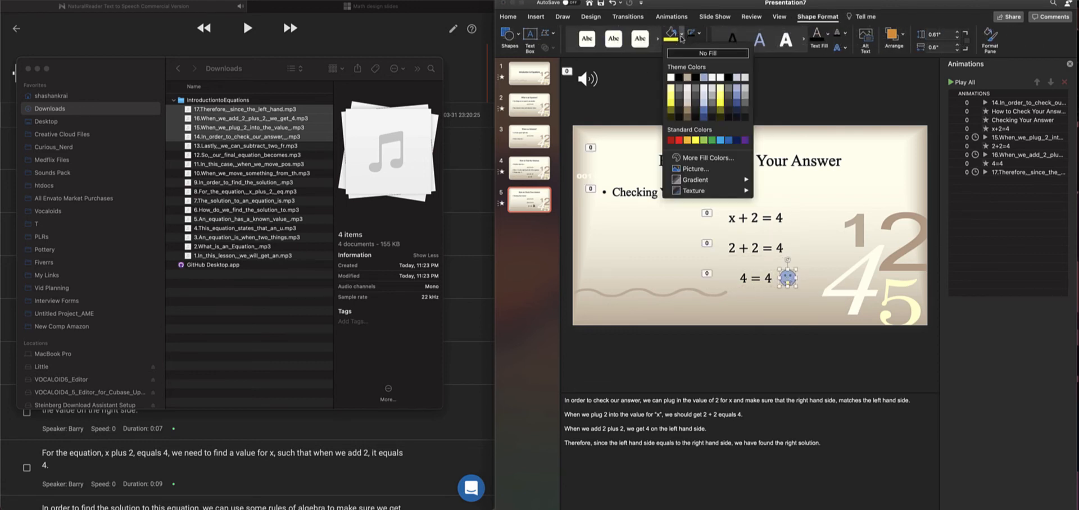
left_click(672, 104)
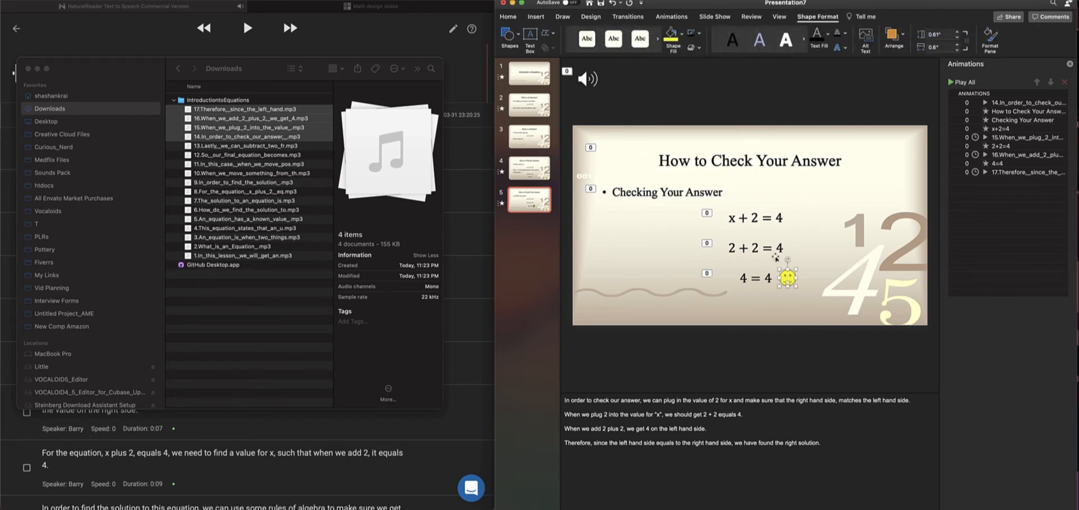
left_click(842, 283)
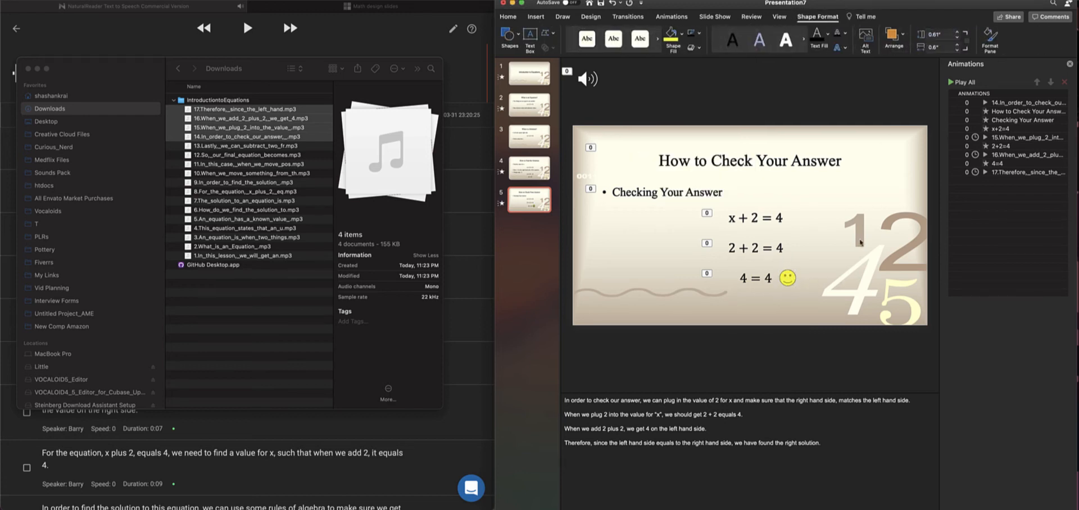
Apply the Shape entrance effect to the smiley face and set its animation to start With Previous.
left_click(787, 279)
left_click(677, 16)
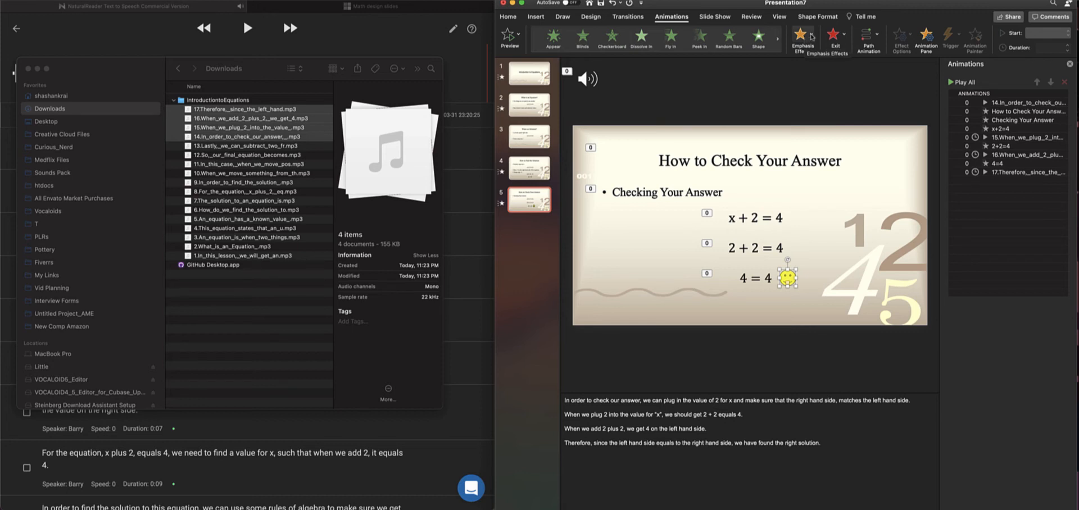
left_click(758, 38)
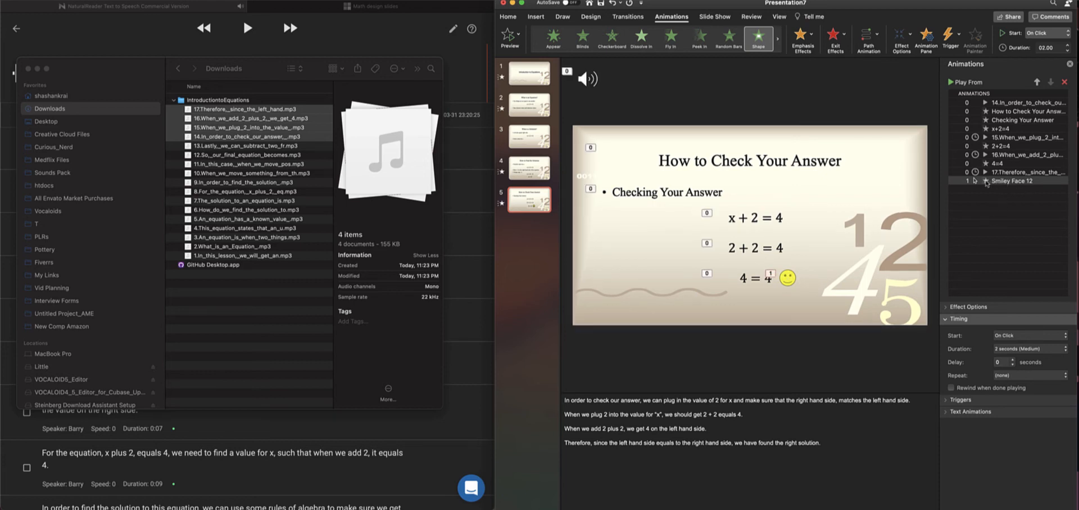
left_click(1024, 335)
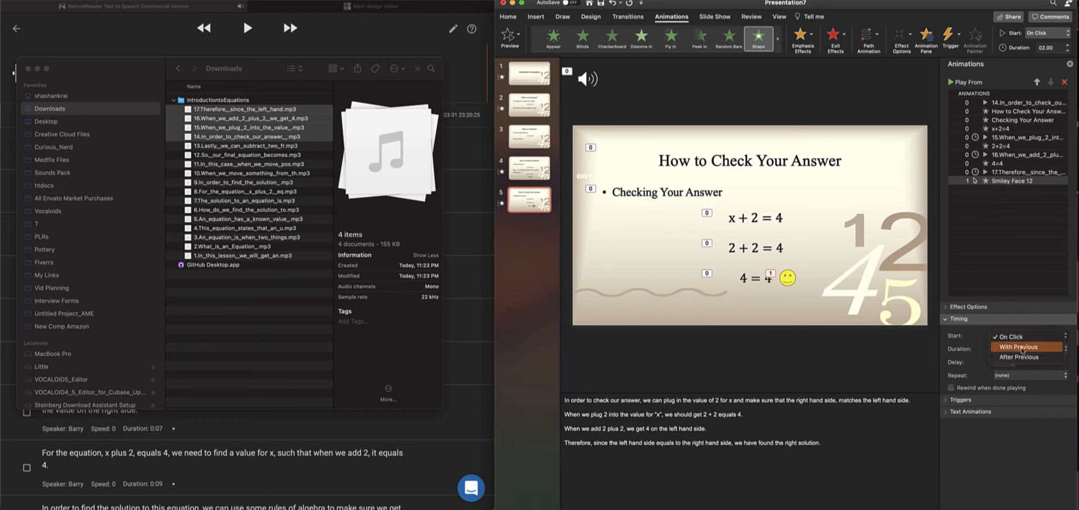
left_click(1022, 347)
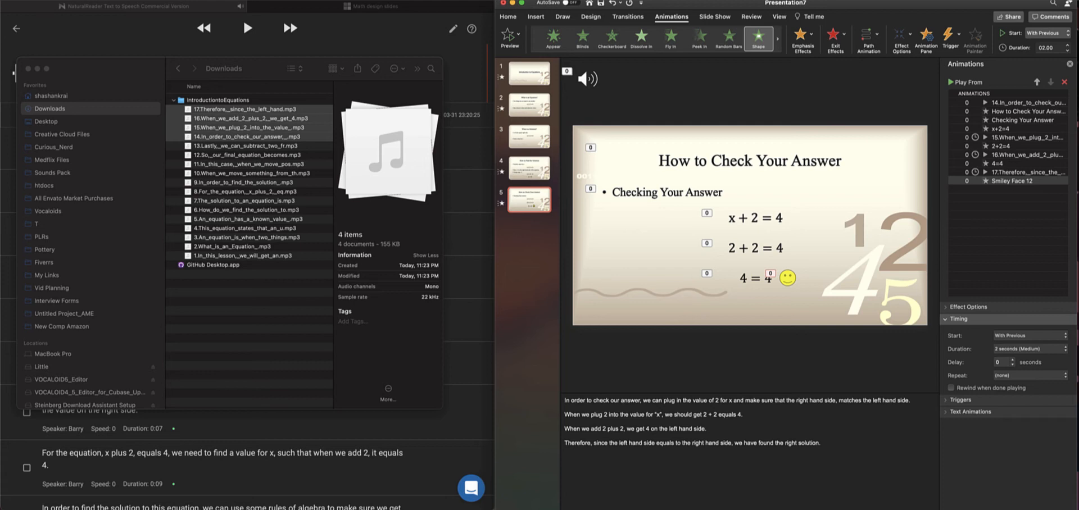
left_click(696, 352)
left_click(785, 282)
left_click(806, 363)
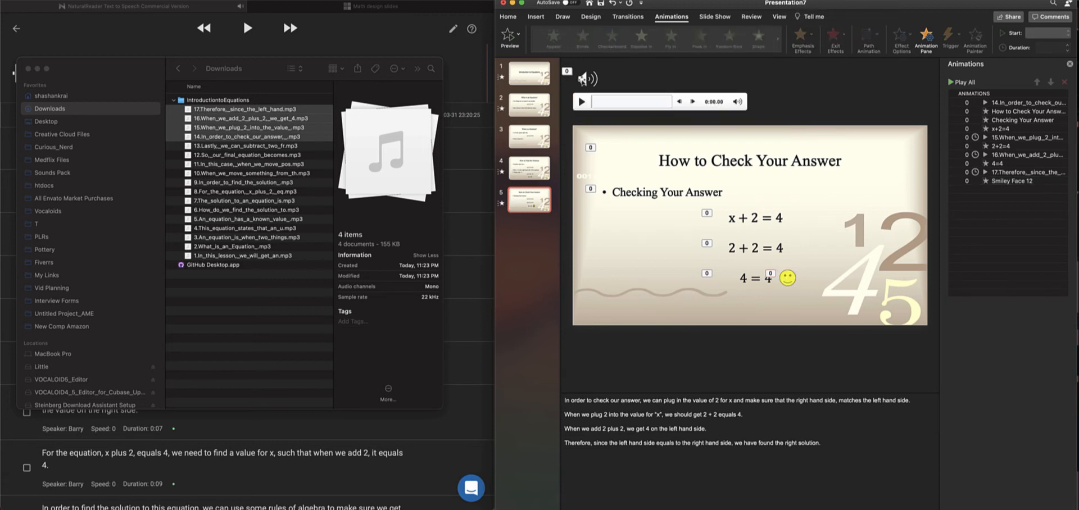
left_click(587, 79)
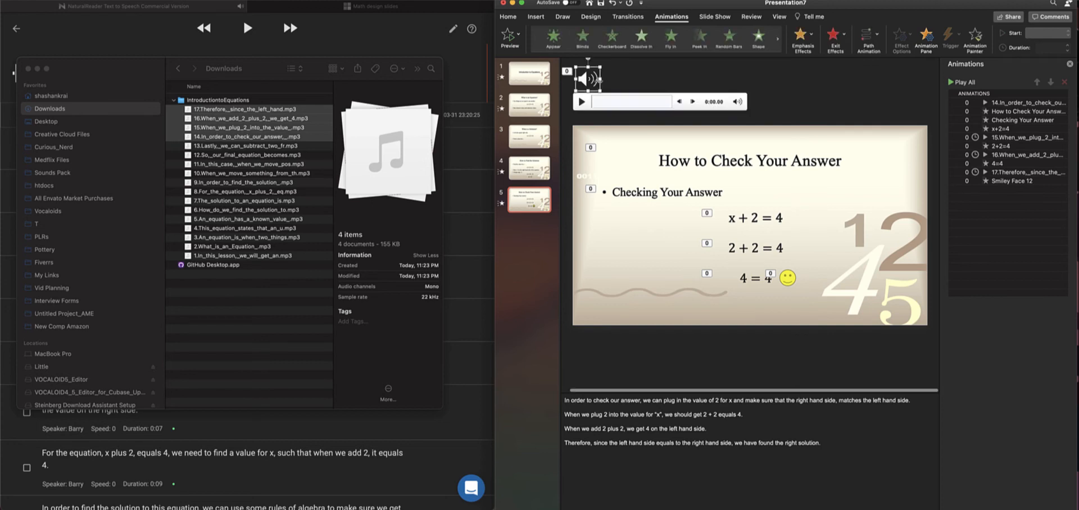
left_click(880, 89)
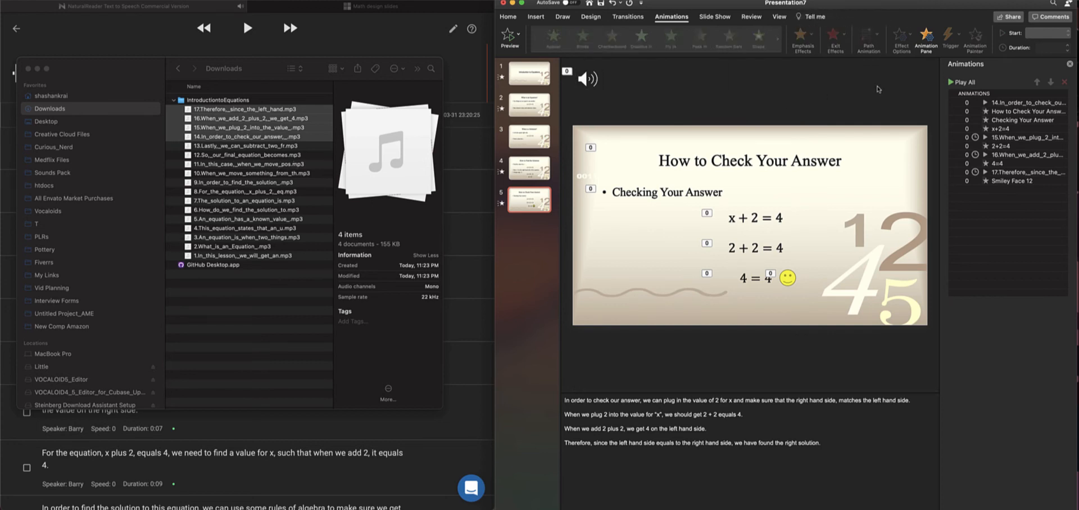
Record a short audio clip, allowing microphone access, and insert the recording into the slide.
left_click(516, 19)
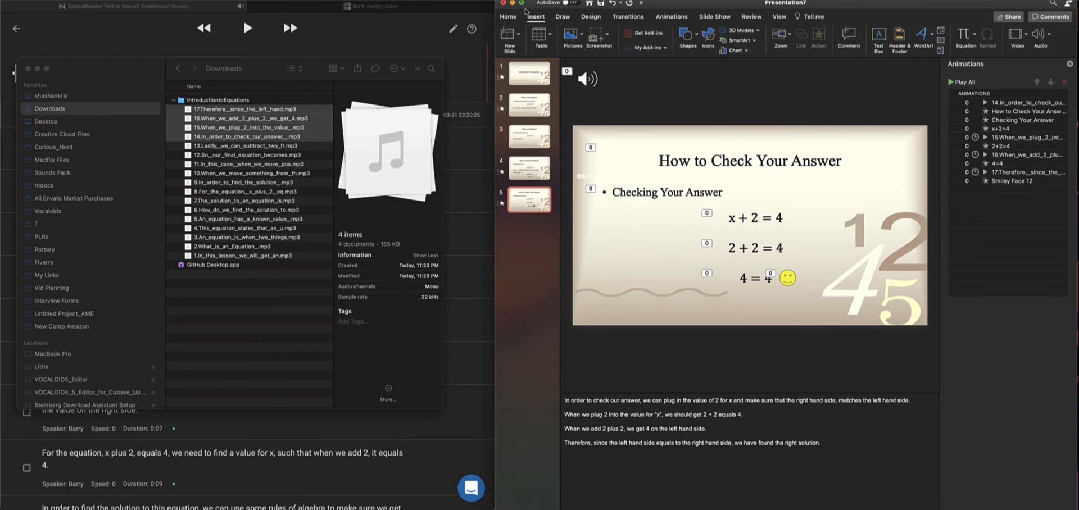
left_click(509, 22)
left_click(540, 18)
left_click(1047, 33)
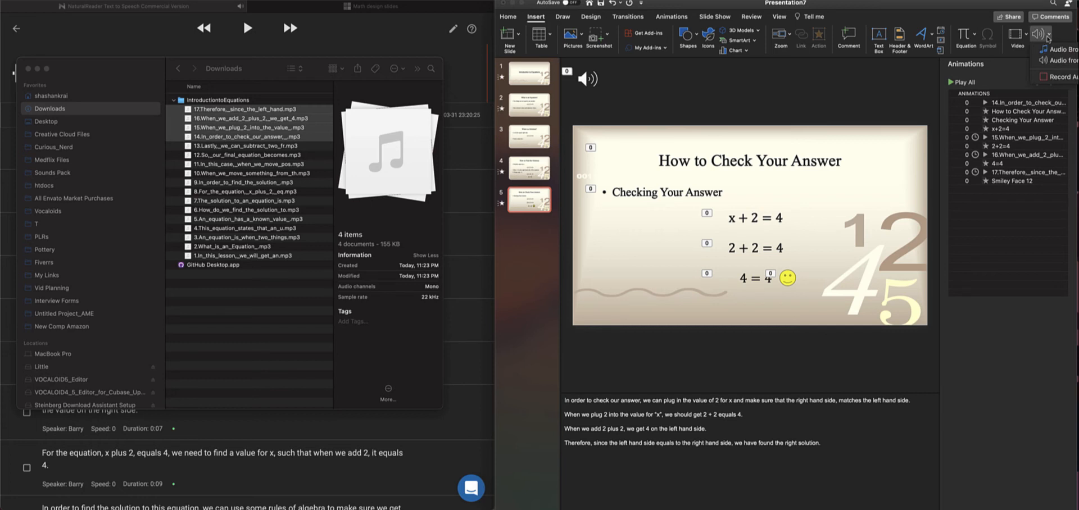
left_click(1052, 79)
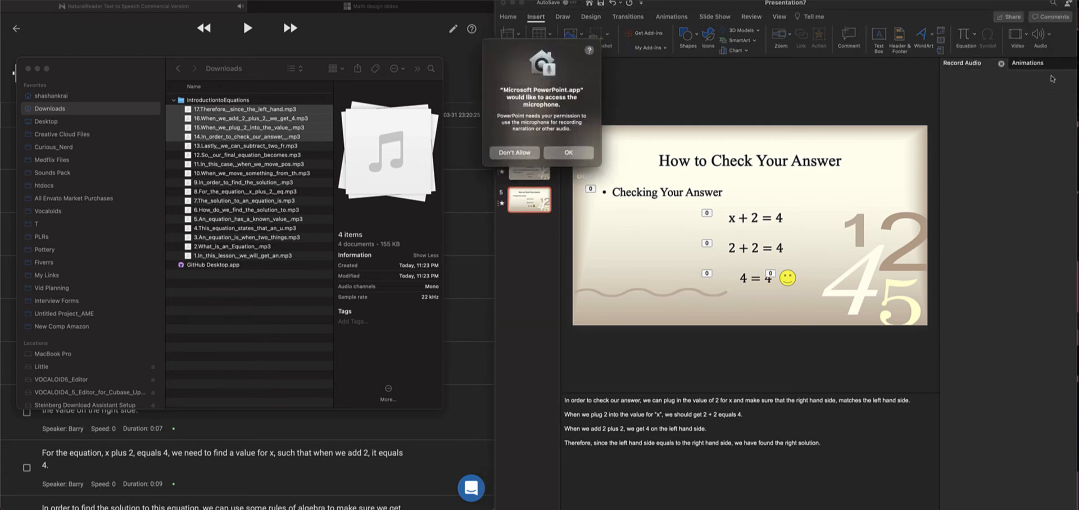
left_click(569, 153)
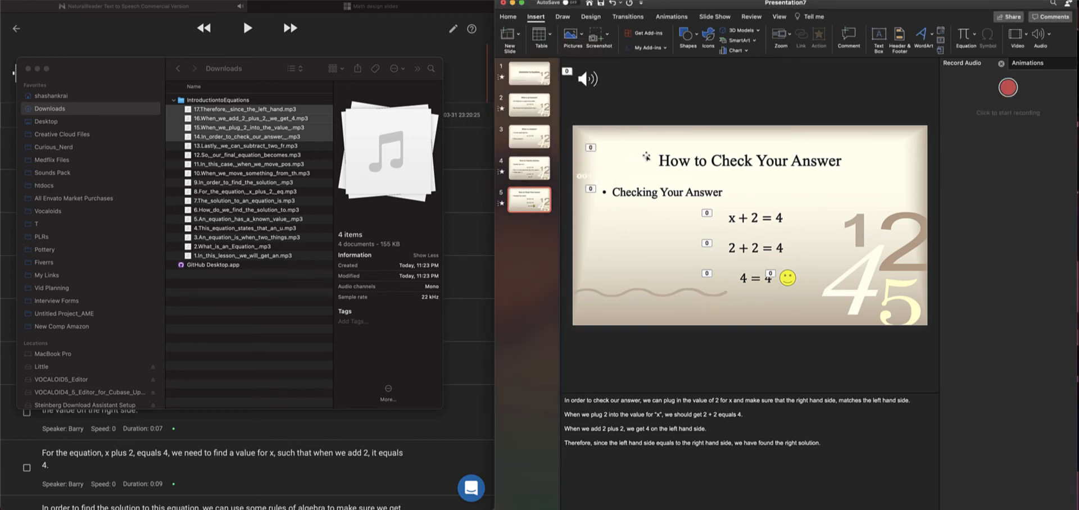
left_click(1009, 88)
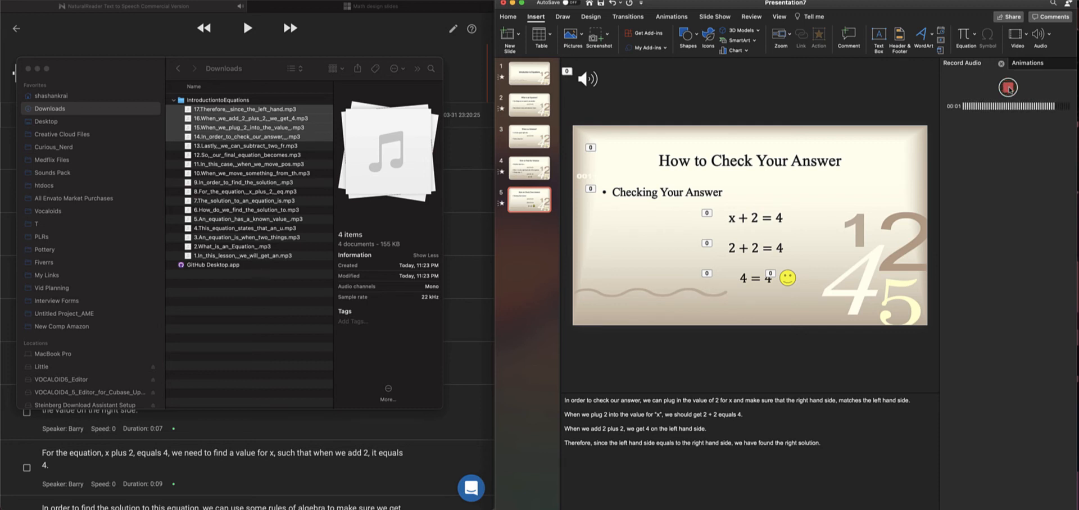
left_click(1009, 88)
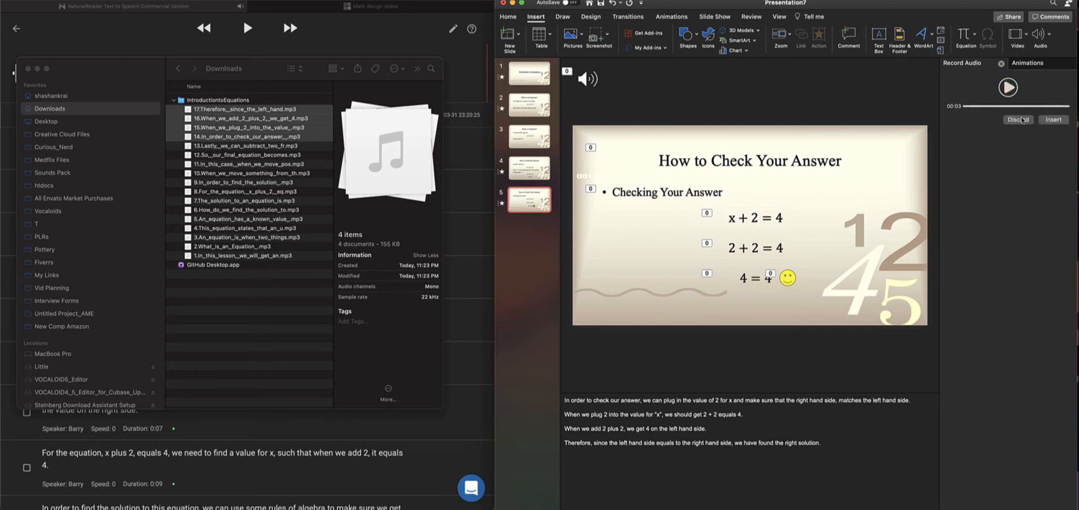
left_click(1054, 121)
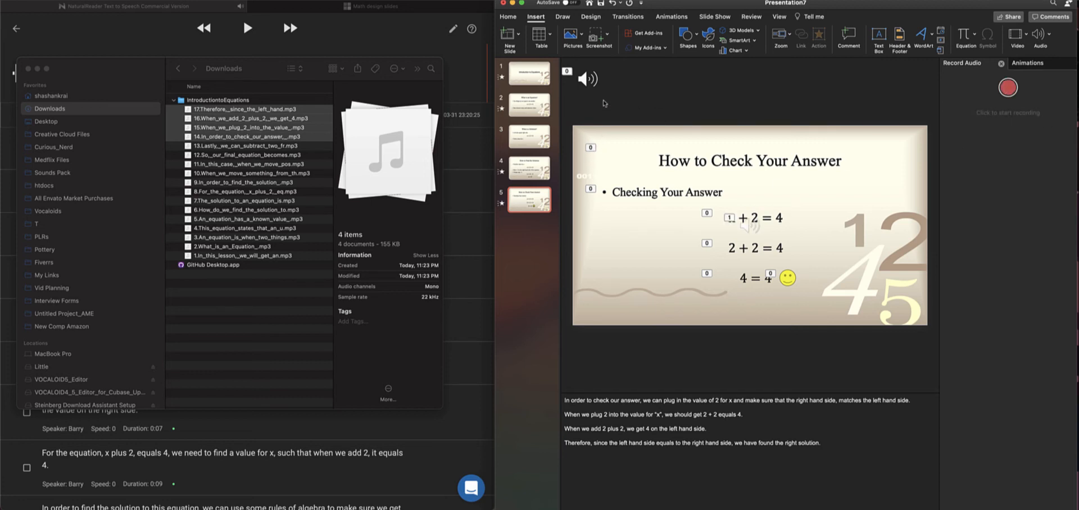
Preview the recorded clip from the animation list and delete its entry from the list.
left_click(1040, 64)
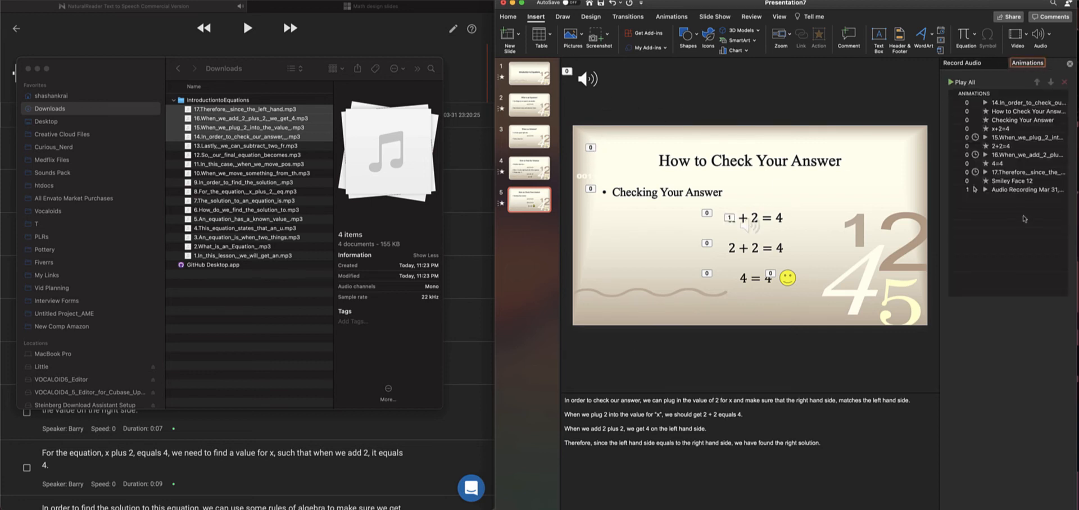
left_click(1013, 194)
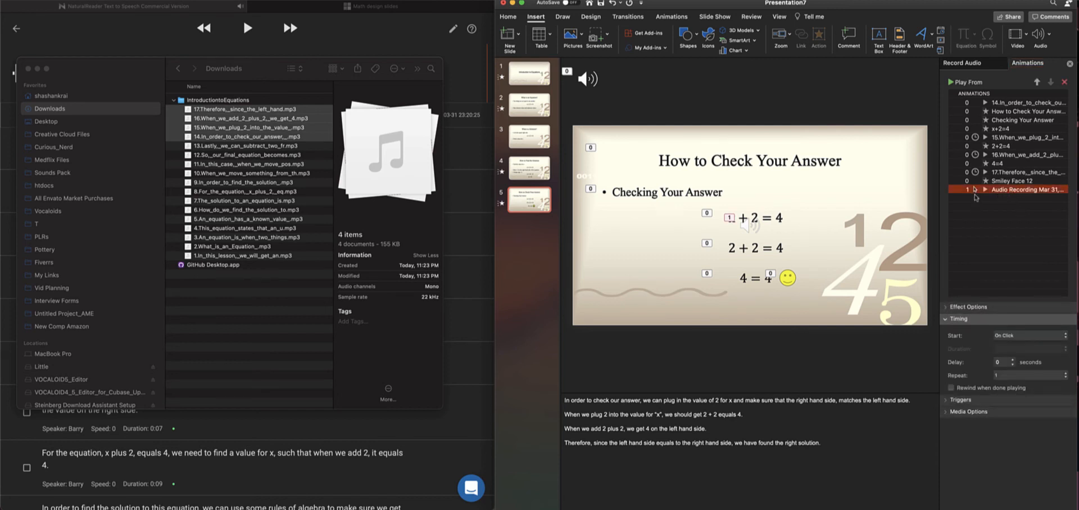
left_click(954, 83)
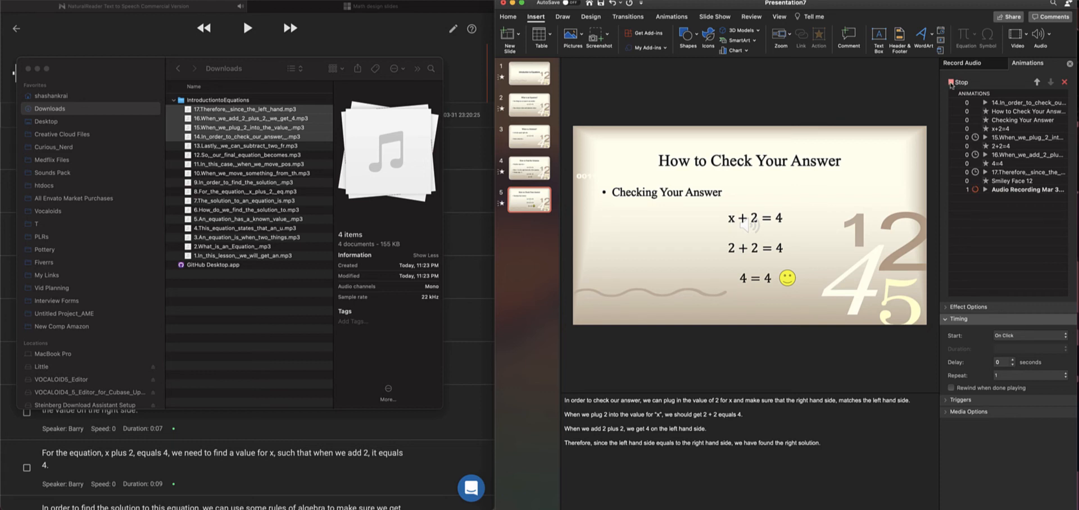
left_click(951, 83)
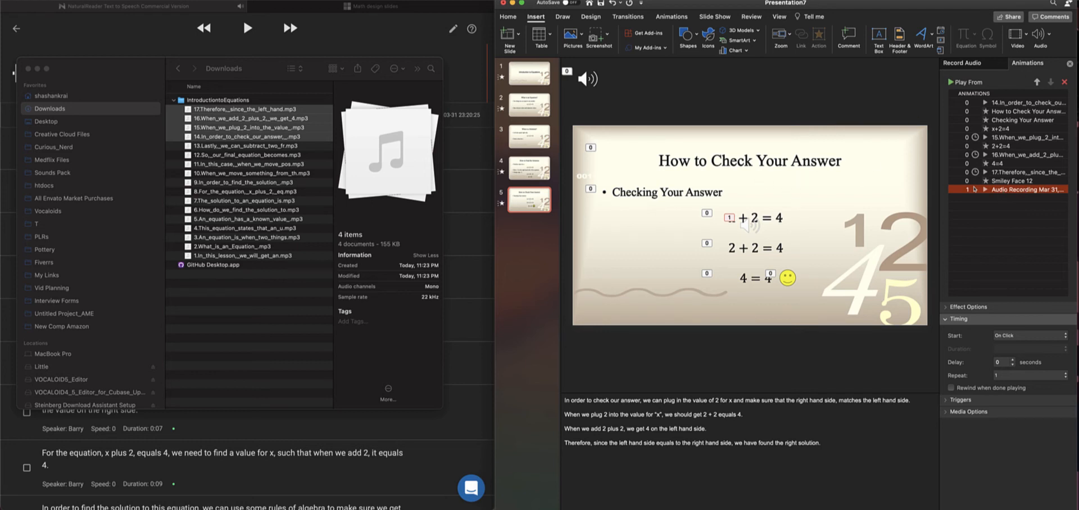
left_click(952, 83)
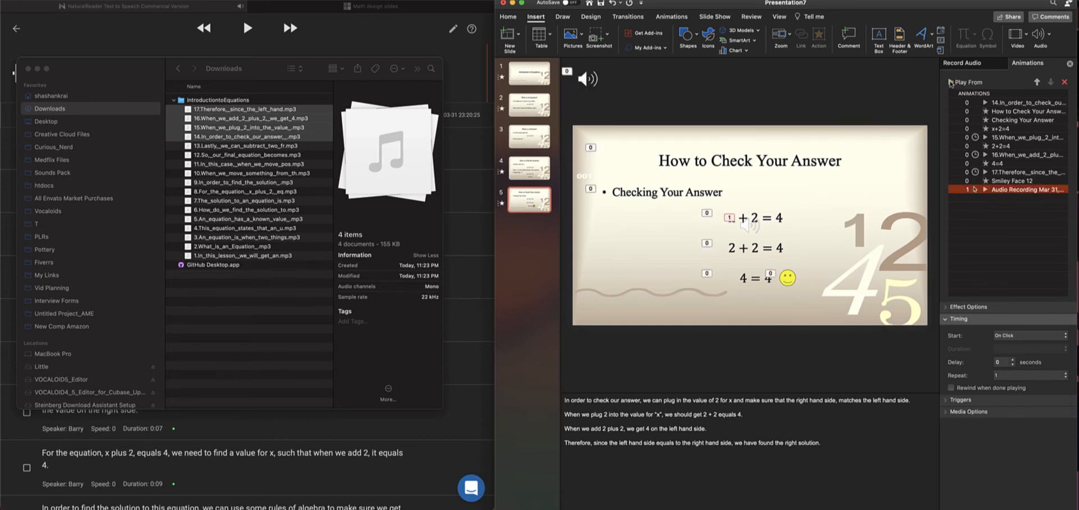
right_click(1022, 191)
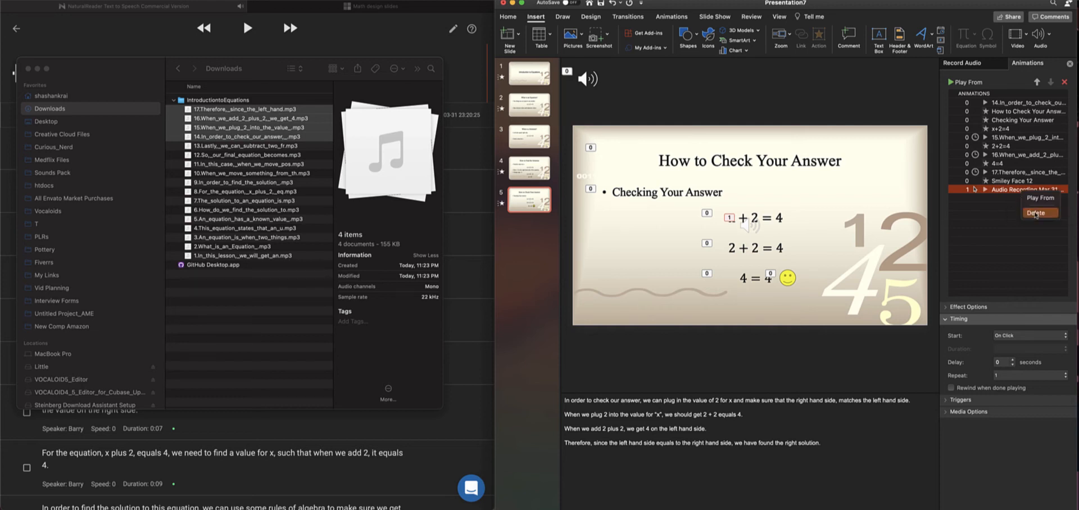
left_click(1037, 213)
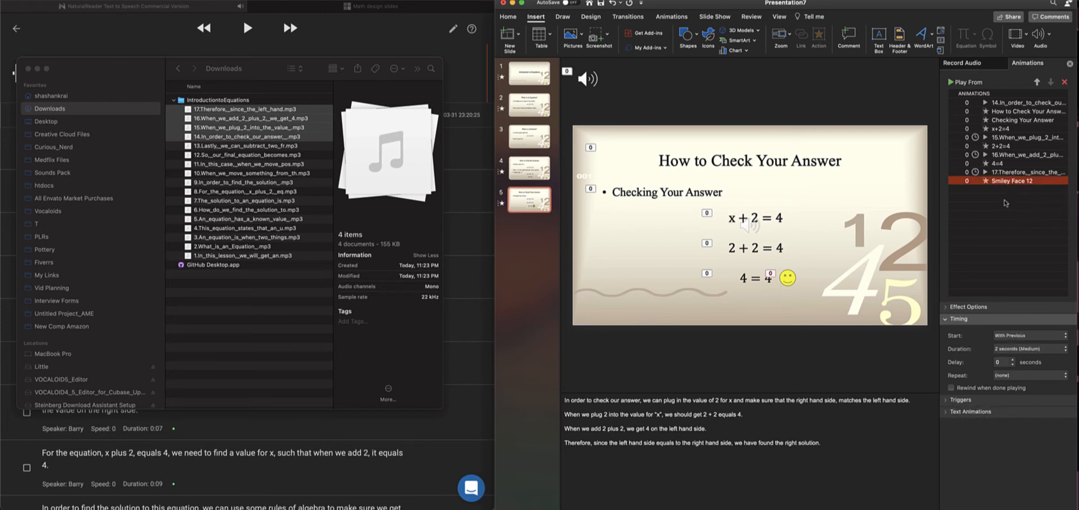
left_click(674, 161)
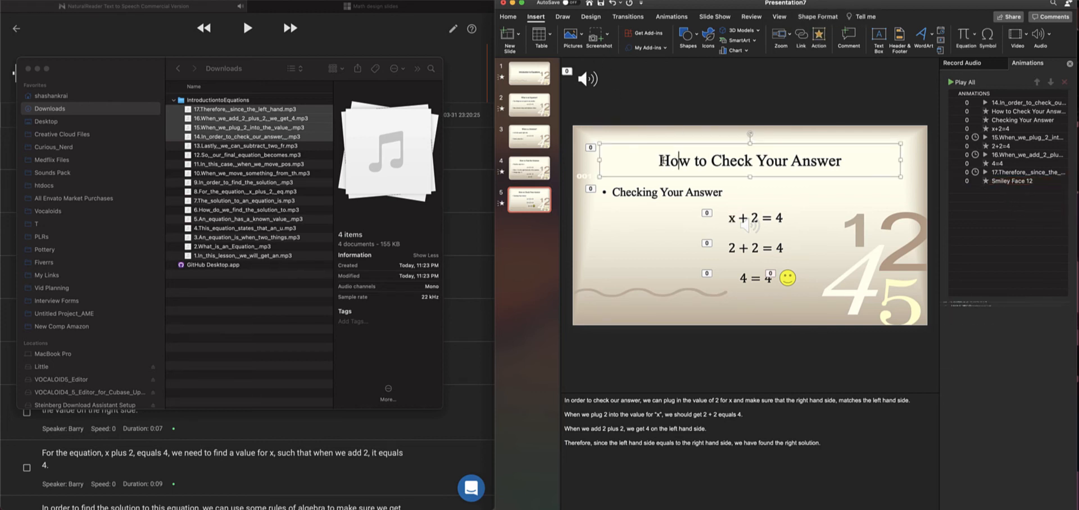
left_click_drag(655, 161, 920, 167)
left_click(837, 167)
Save the presentation to the Desktop as "Equations Introduction.pptx" in PowerPoint Presentation format.
left_click(31, 0)
left_click(51, 0)
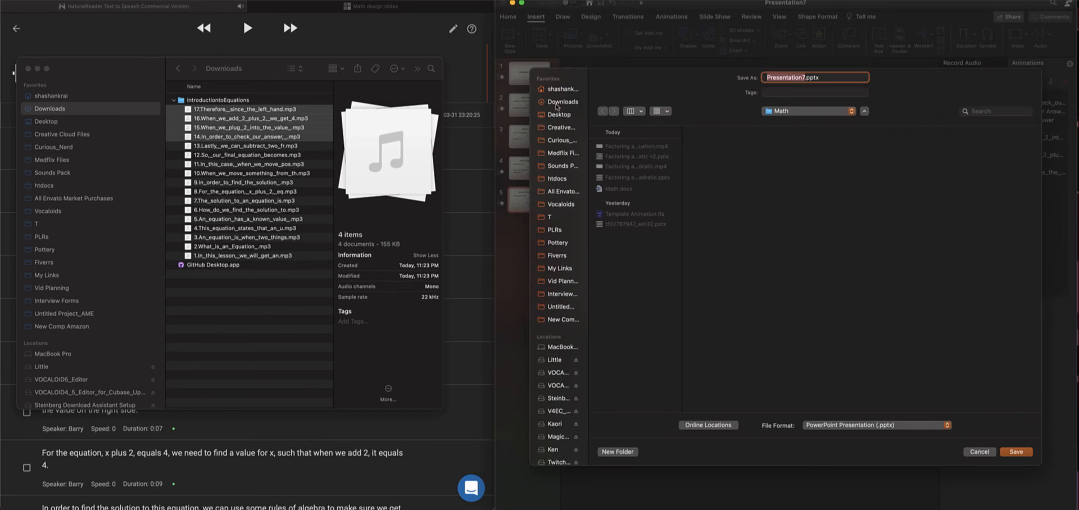
left_click(562, 115)
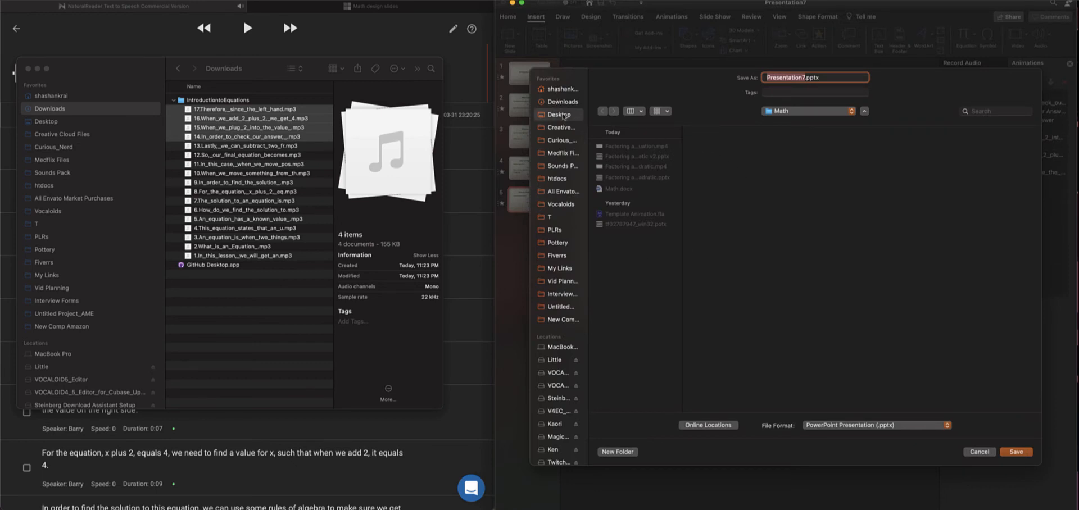
left_click(802, 78)
left_click_drag(805, 77, 746, 75)
key("BackSpace")
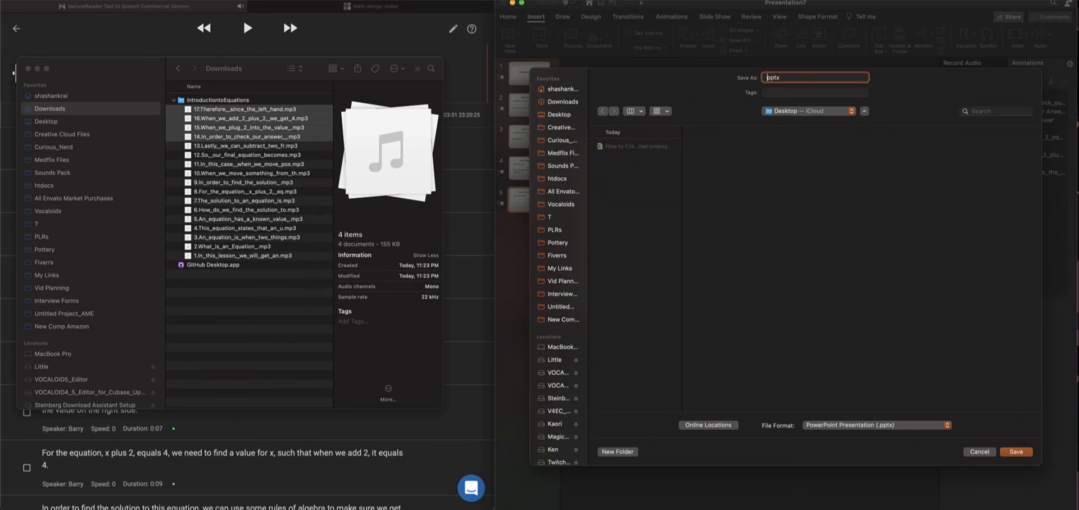
type("Equations Introduction")
left_click(613, 221)
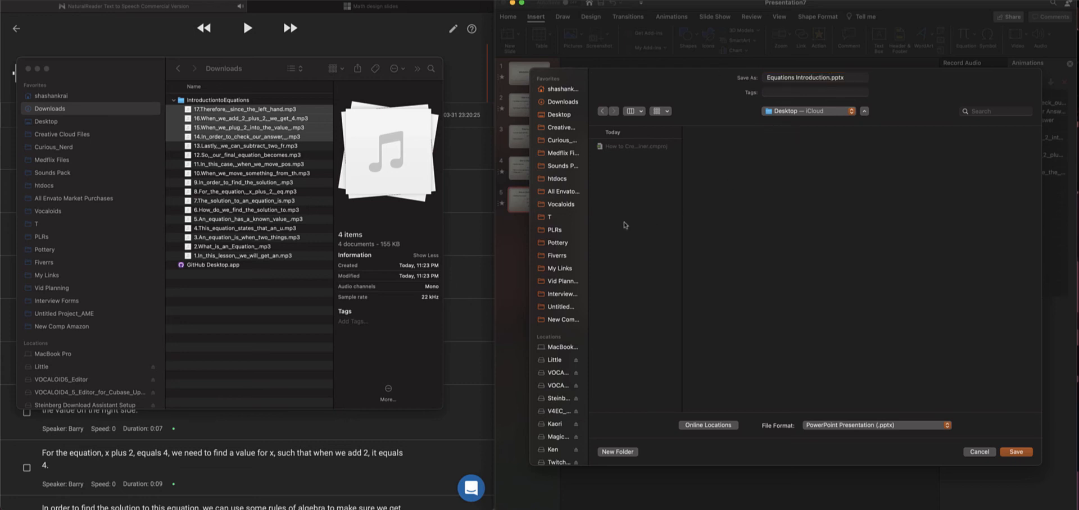
left_click(1016, 452)
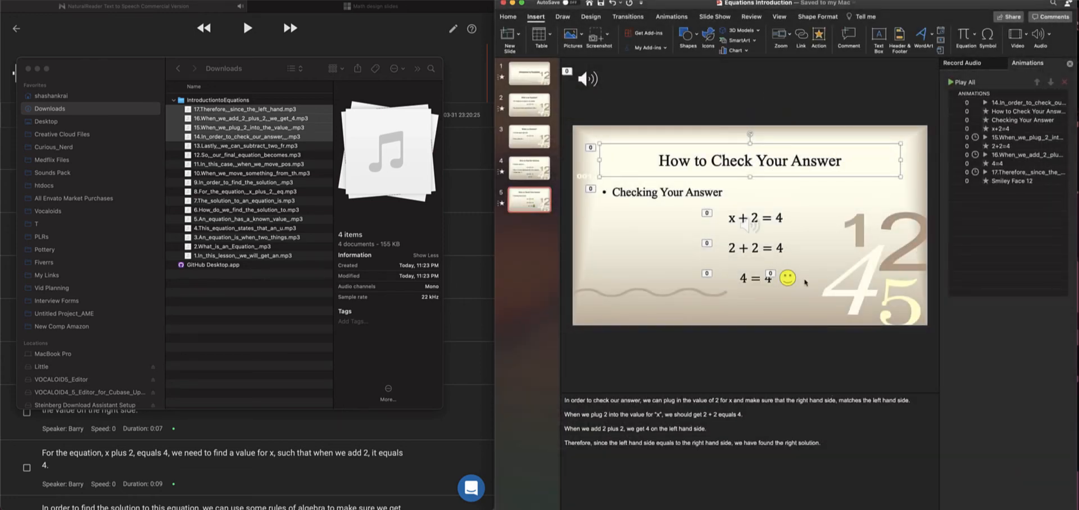
left_click(698, 99)
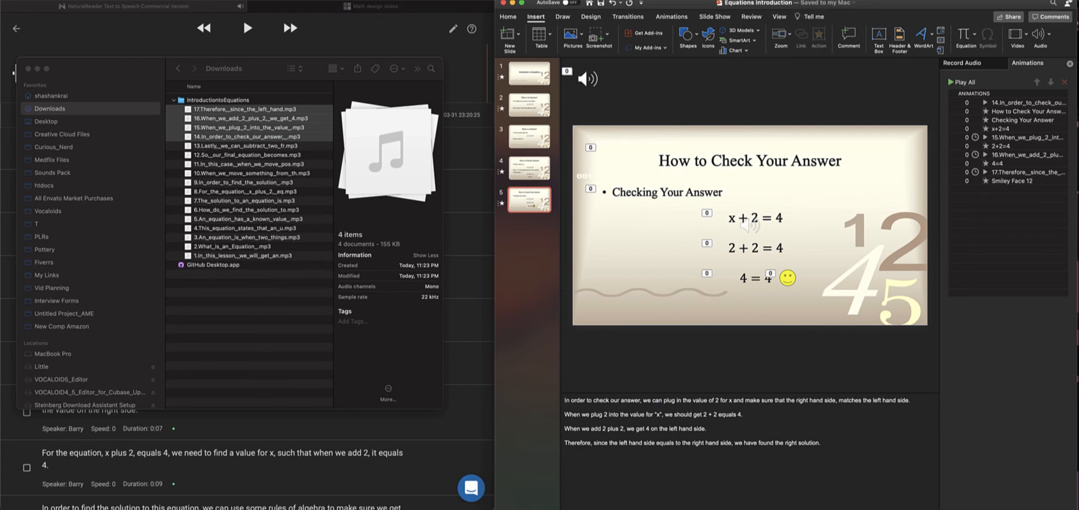
left_click(29, 0)
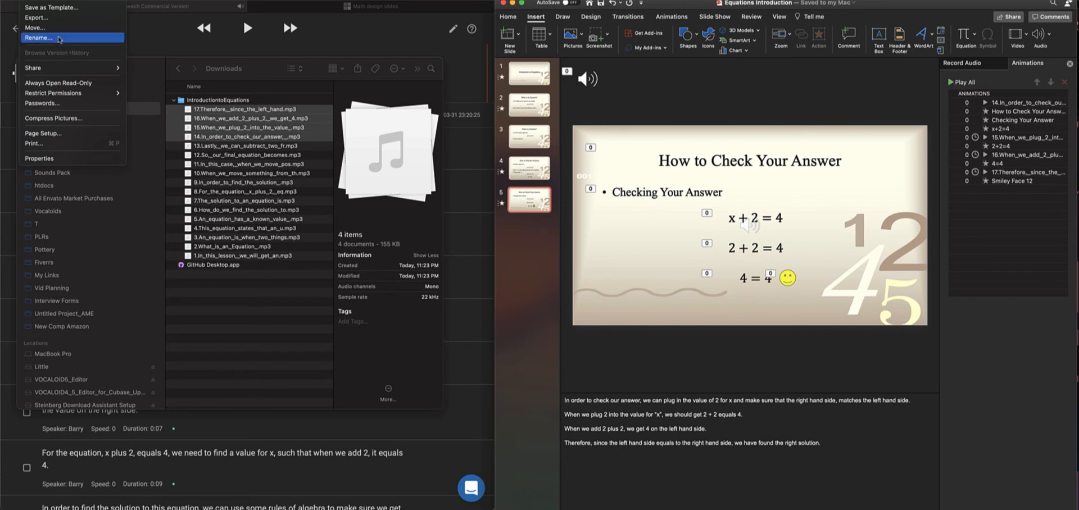
left_click(844, 248)
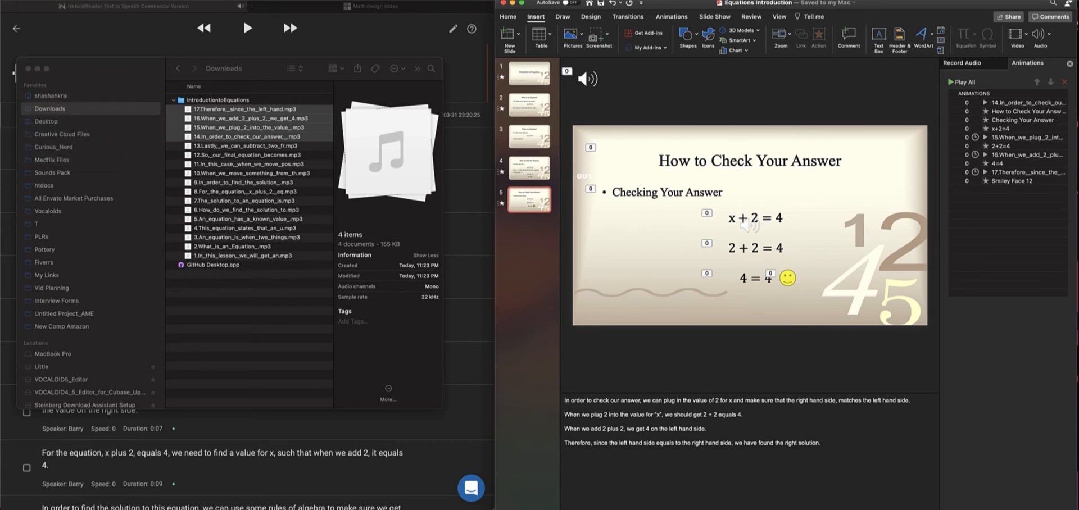
left_click(27, 0)
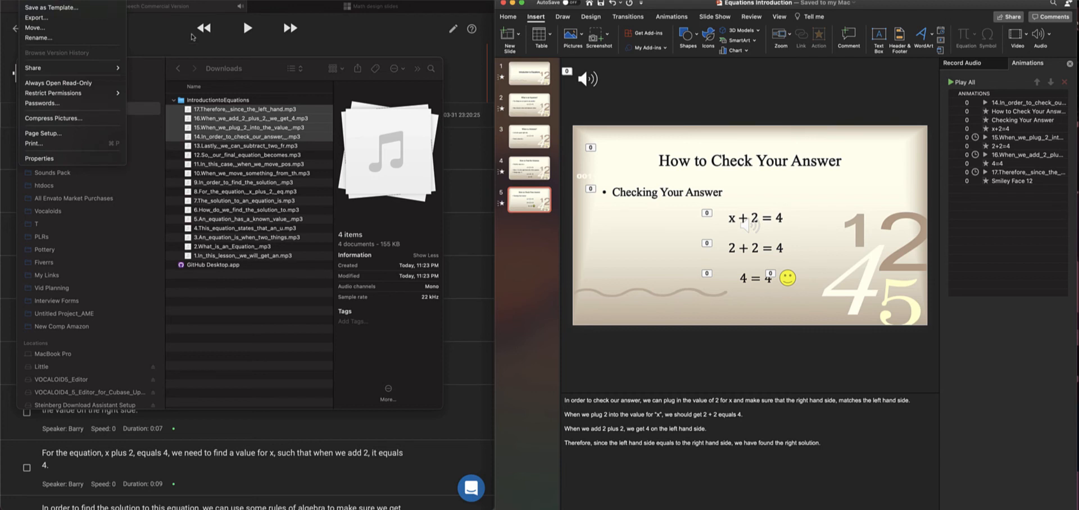
mouse_move(45, 0)
left_click(509, 17)
left_click(509, 17)
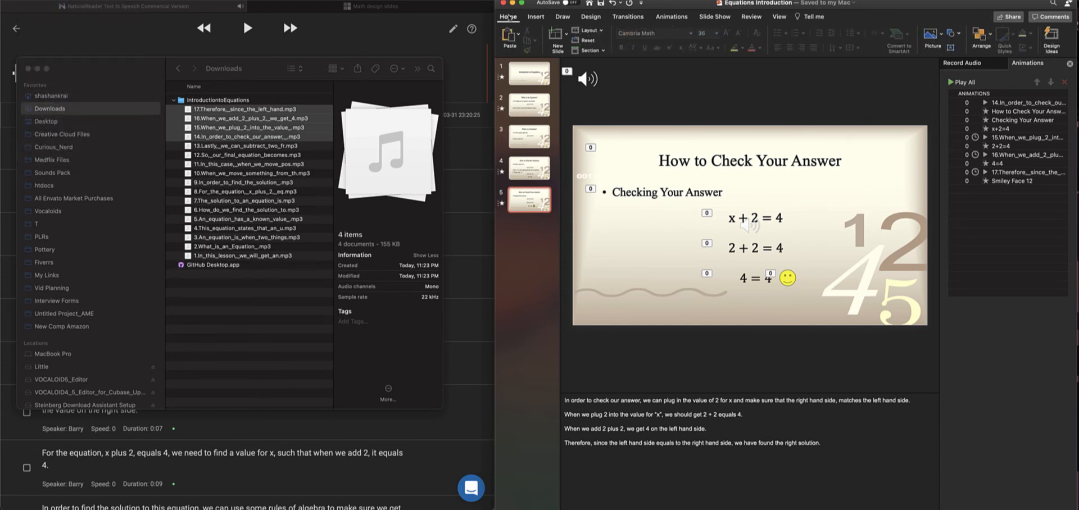
Export the presentation to the Desktop as the video "Equations Introduction.mp4" in Presentation Quality at 1,920 by 1,080.
left_click(27, 0)
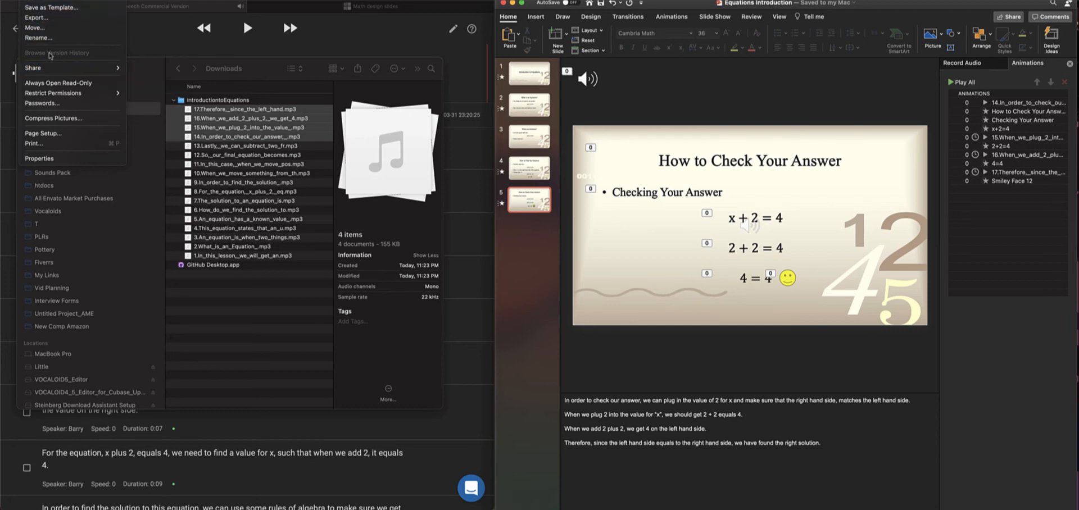
left_click(49, 18)
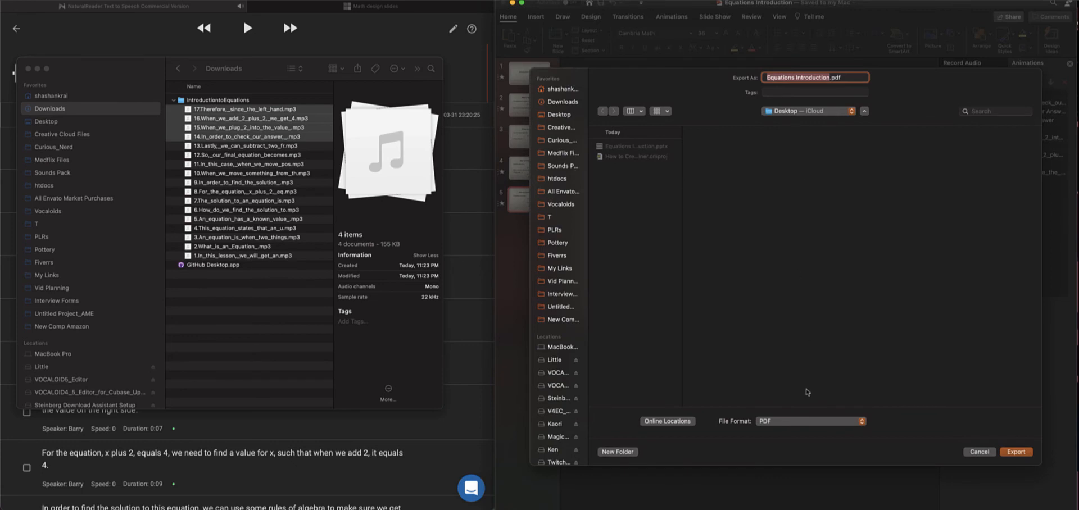
left_click(797, 422)
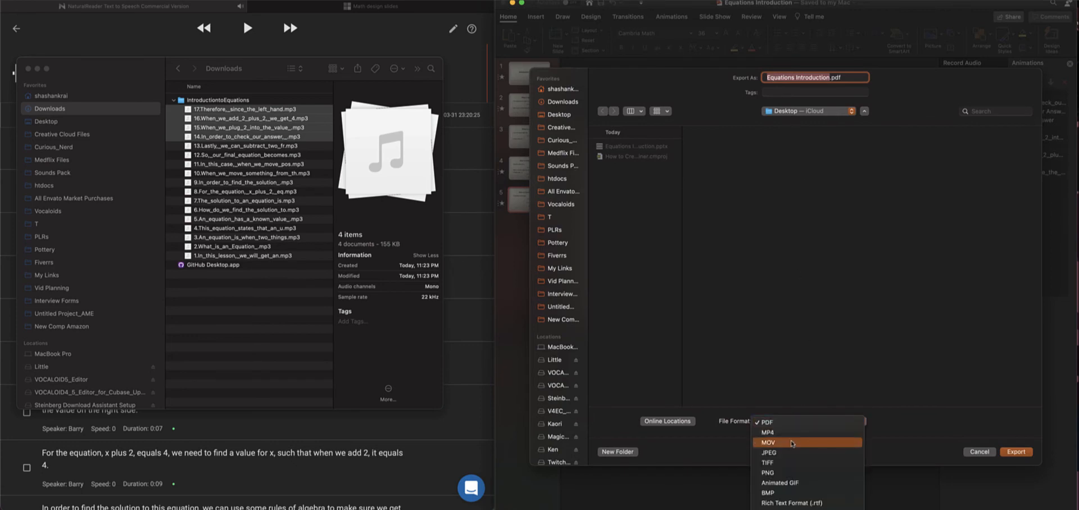
left_click(785, 433)
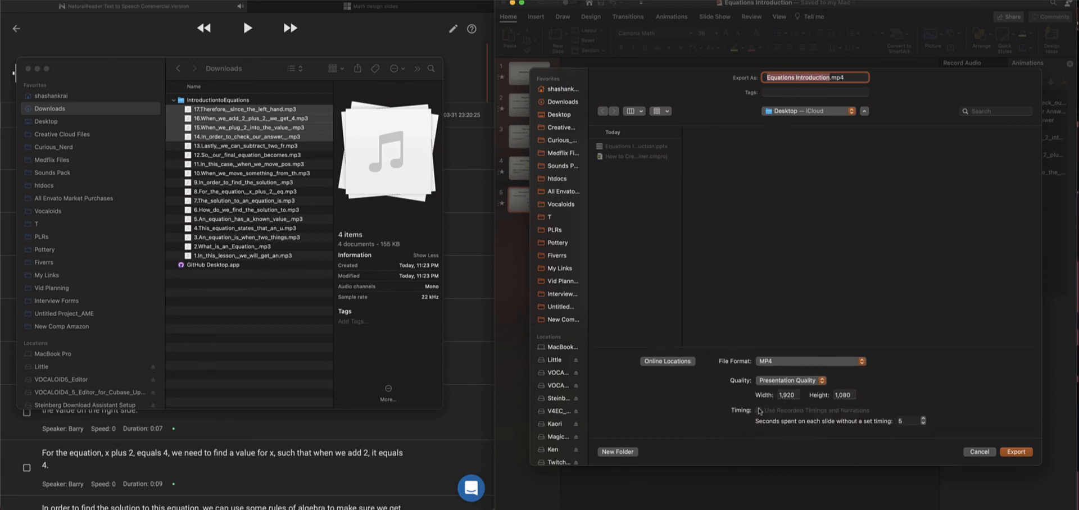
left_click(794, 381)
left_click(786, 393)
left_click(791, 381)
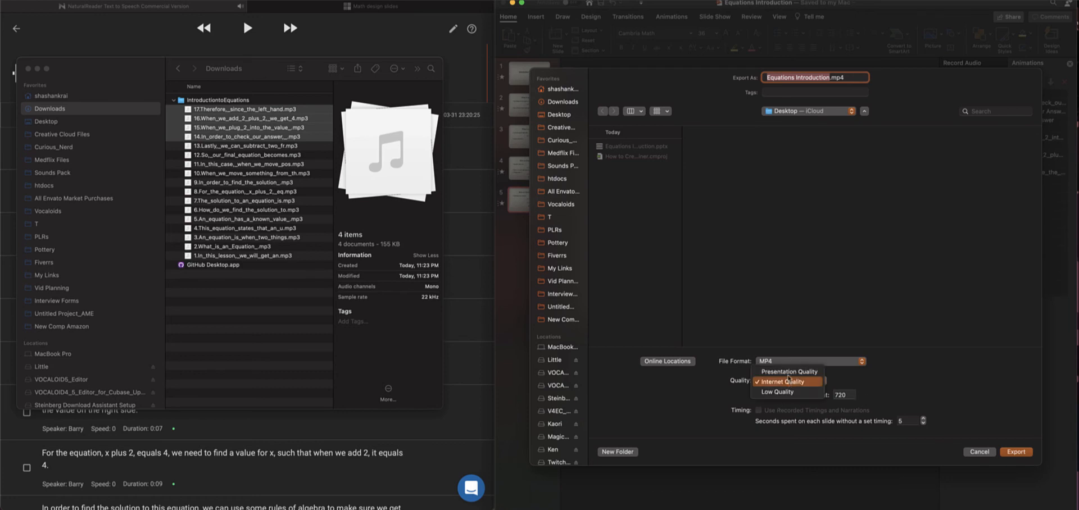
left_click(787, 369)
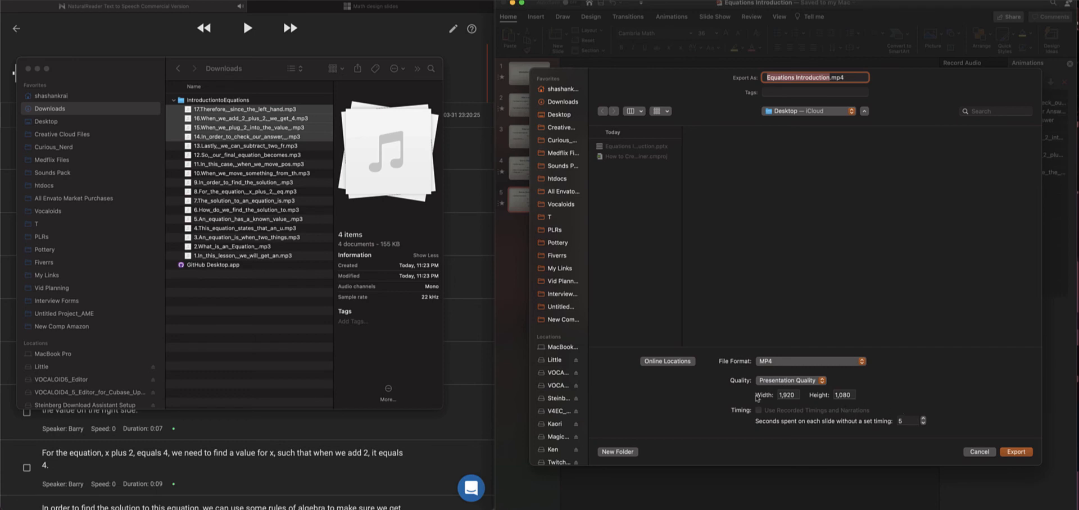
left_click(771, 383)
left_click(787, 382)
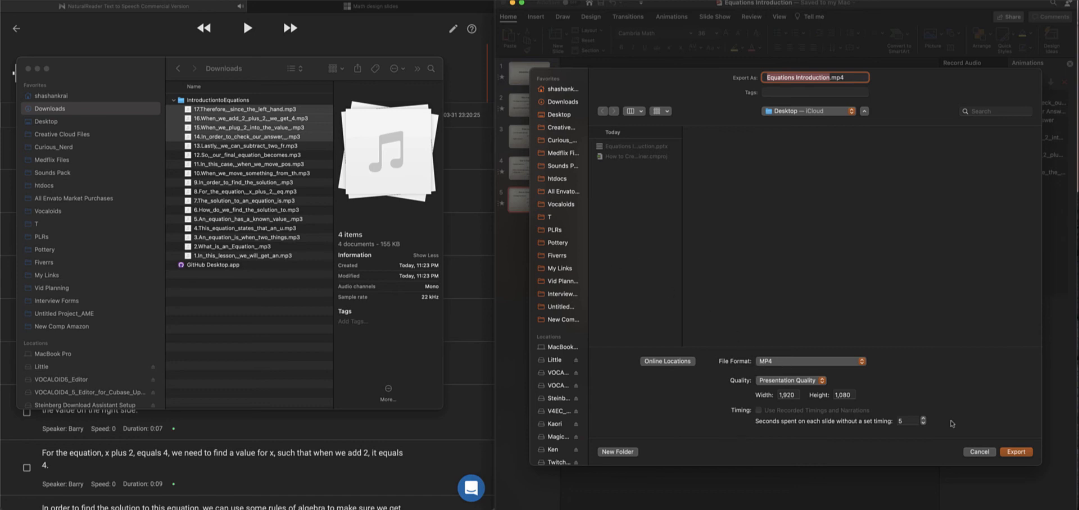
left_click(1017, 452)
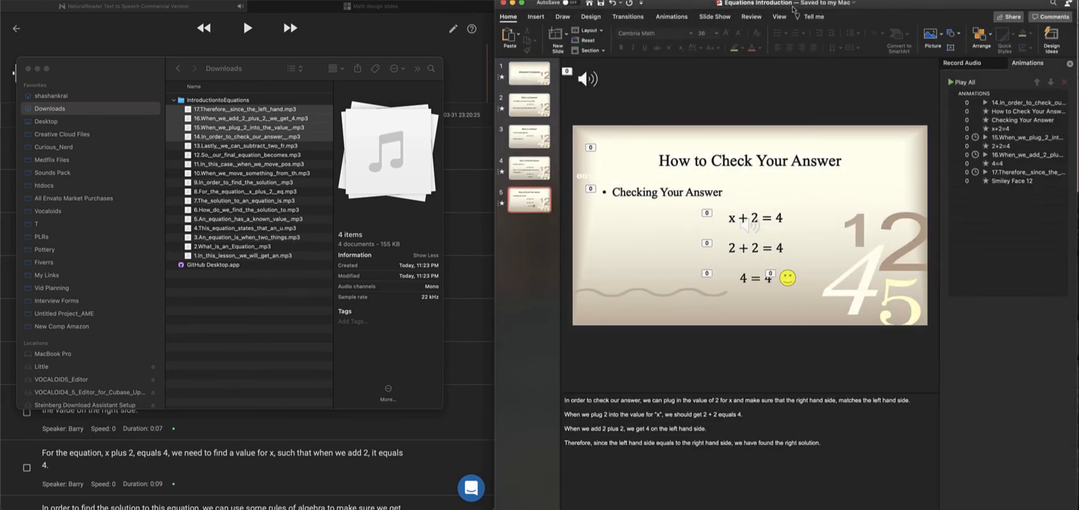
Move the presentation window aside and place the exported Equations Introduction.mp4 file in the open area of the desktop.
left_click_drag(905, 11, 613, 15)
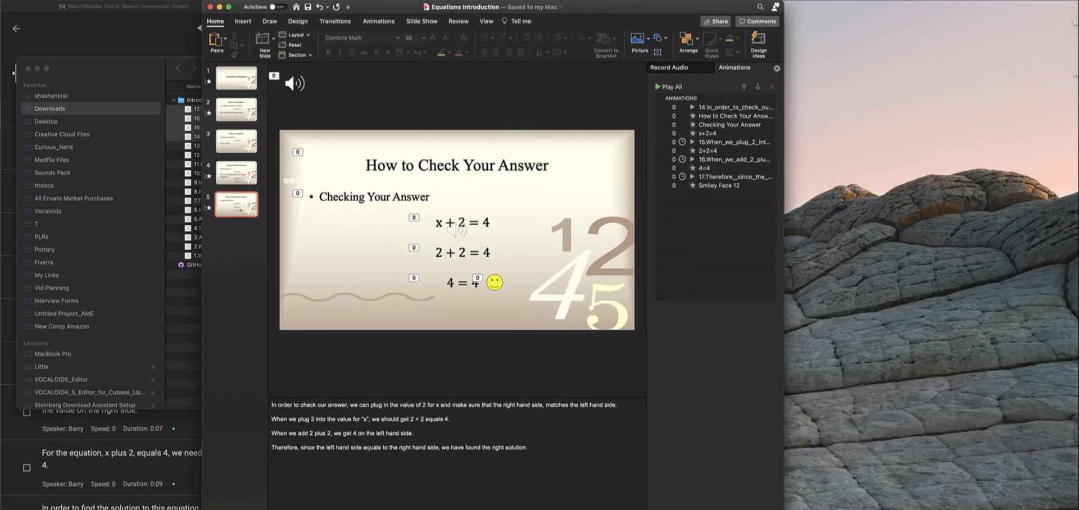
left_click_drag(1078, 70, 918, 99)
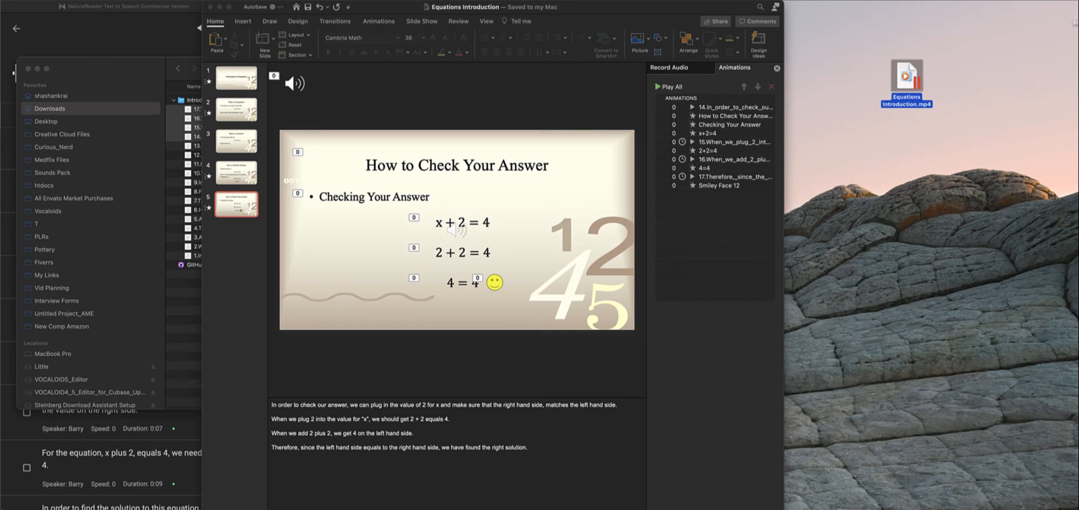
left_click(421, 439)
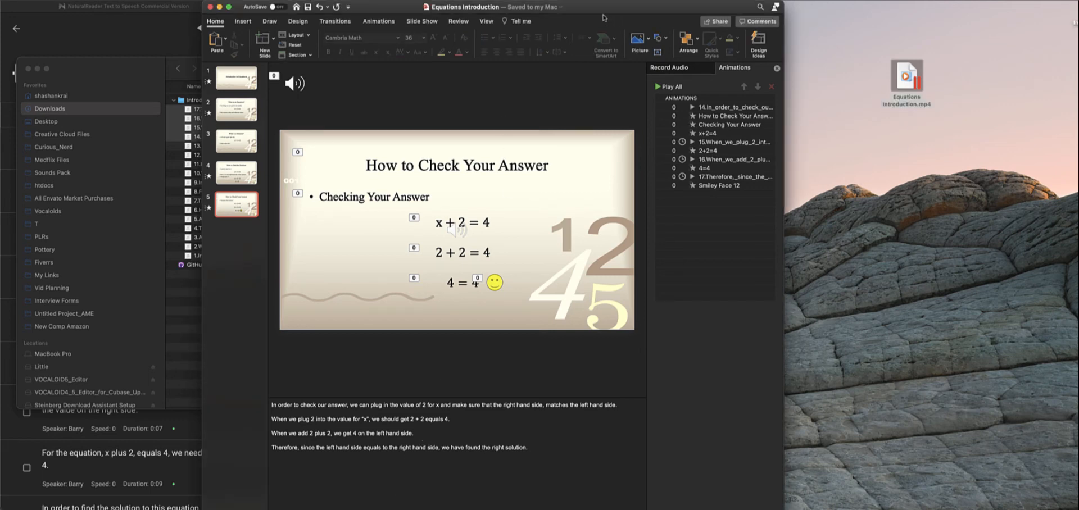
mouse_move(589, 3)
left_mouse_down()
mouse_move(589, 29)
mouse_move(586, 0)
left_mouse_up()
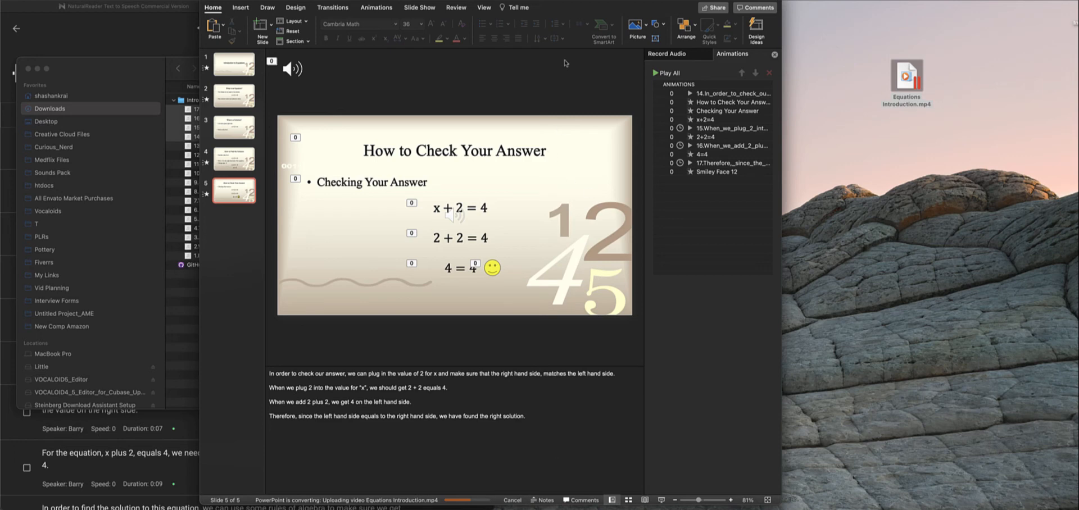
left_click_drag(540, 0, 540, 6)
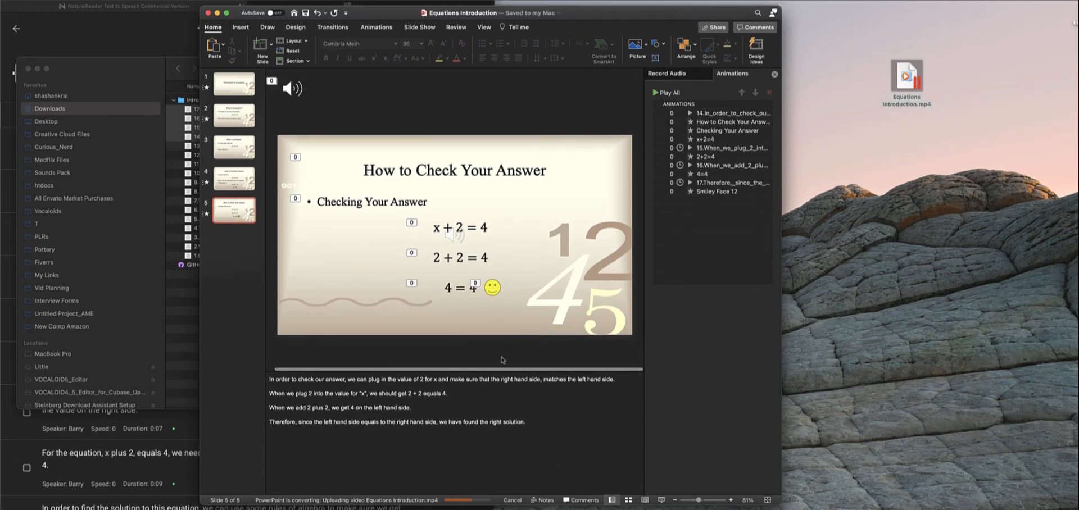
left_click(494, 290)
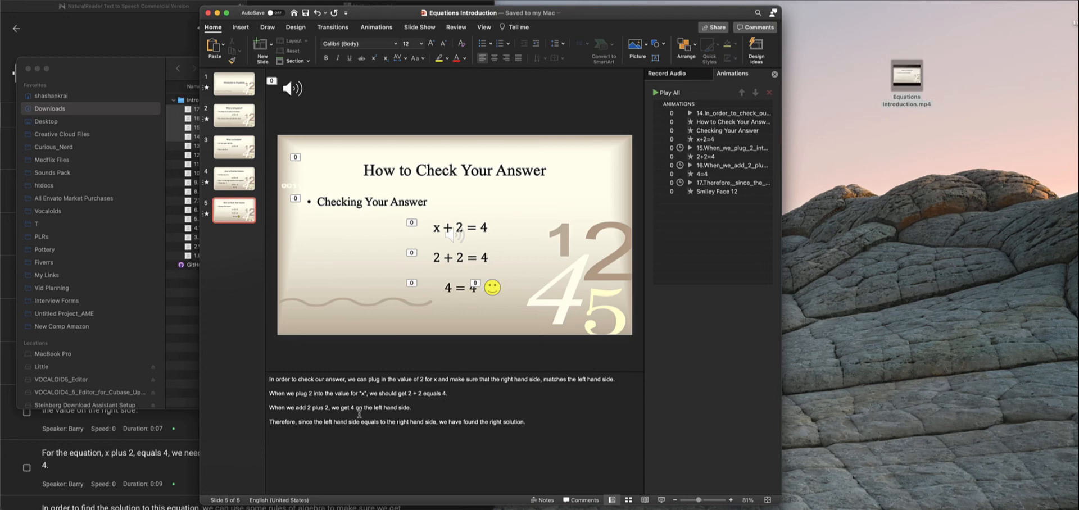
Try to open the exported Equations Introduction.mp4 with another program, and go to the presentation's first slide.
left_click(900, 83)
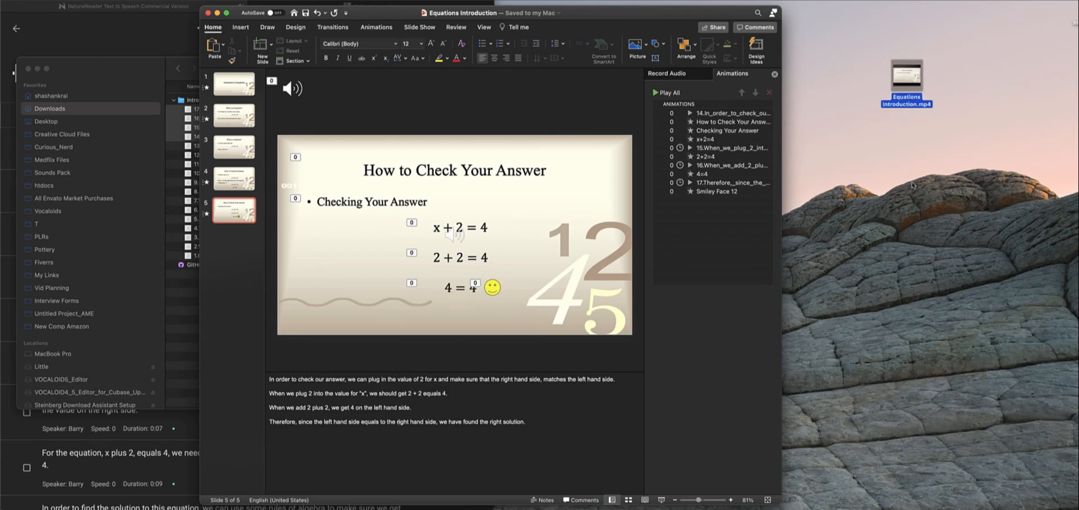
right_click(908, 89)
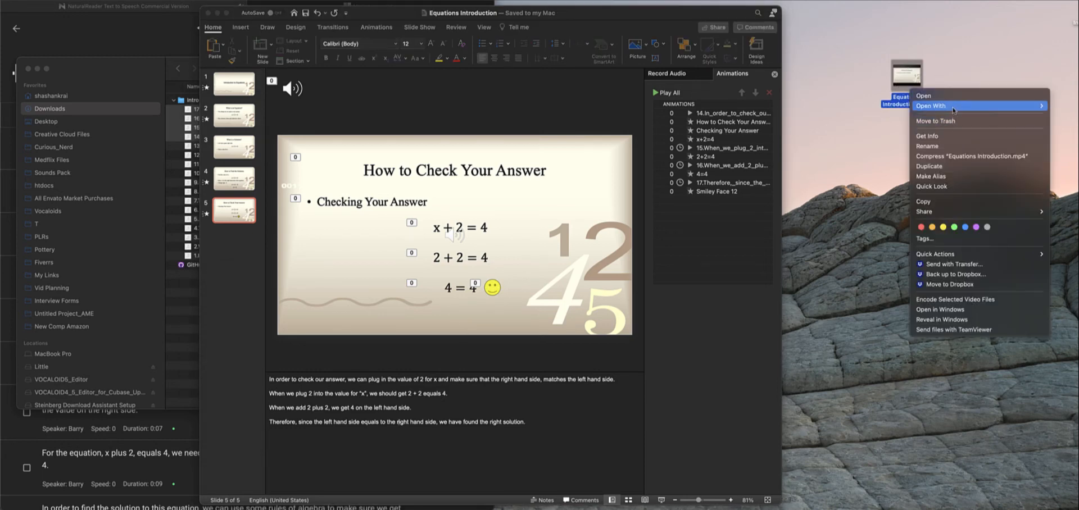
mouse_move(945, 107)
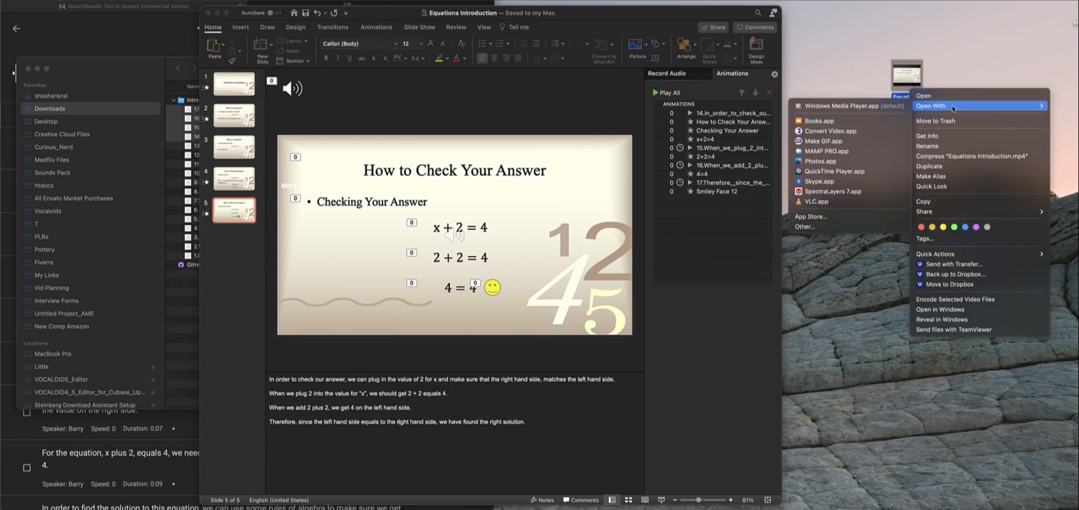
left_click(829, 162)
left_click(240, 83)
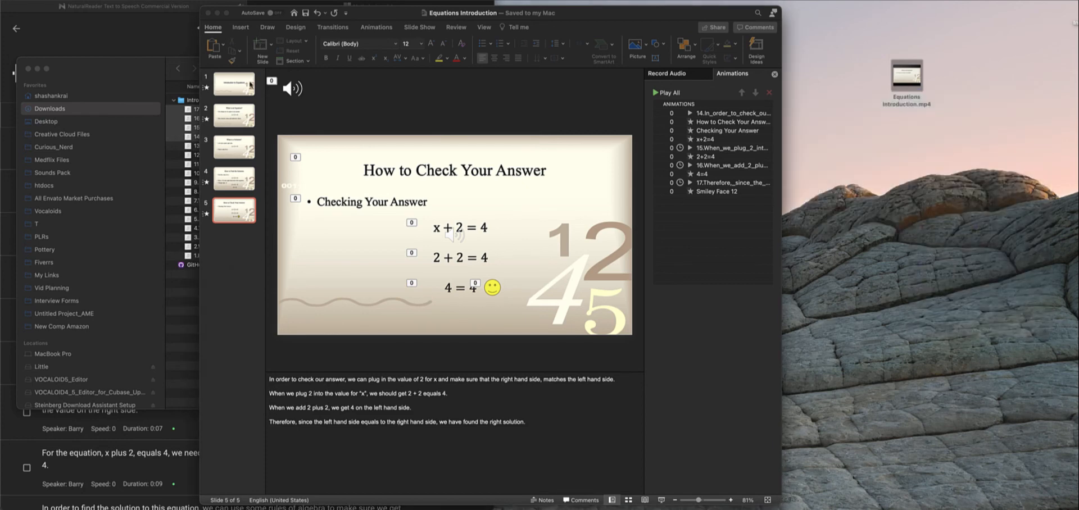
left_click(241, 84)
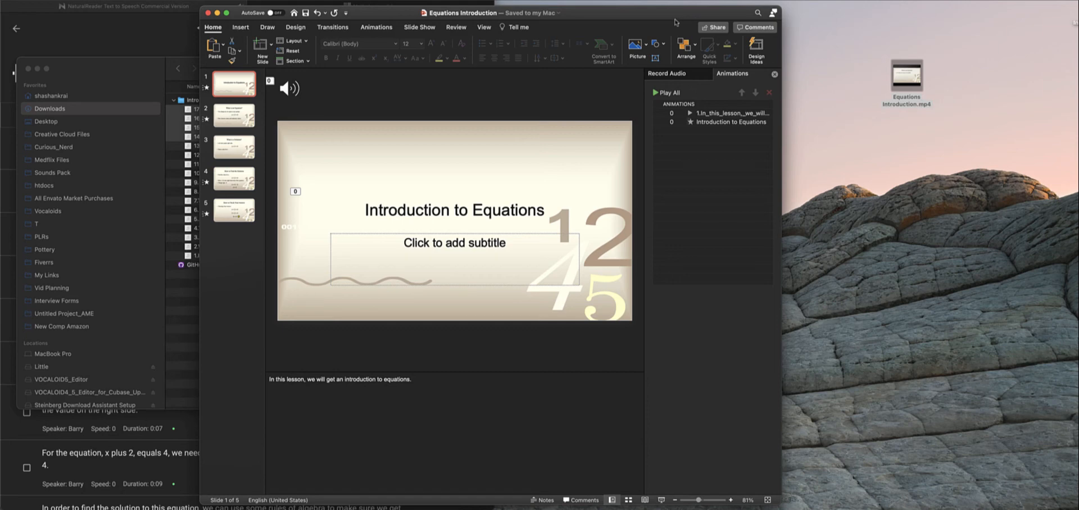
Open the exported Equations Introduction.mp4 in QuickTime Player and shrink the video window.
right_click(909, 95)
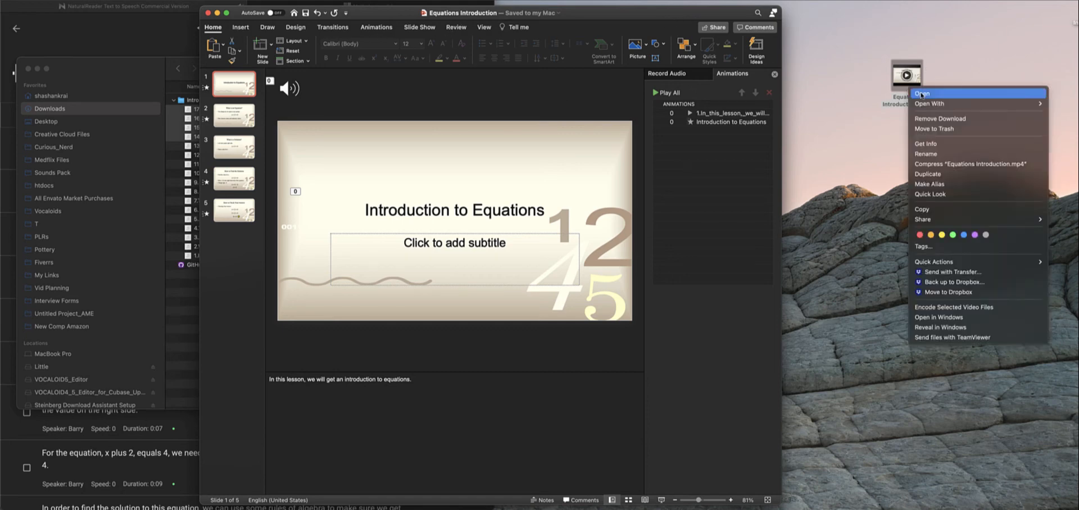
mouse_move(933, 104)
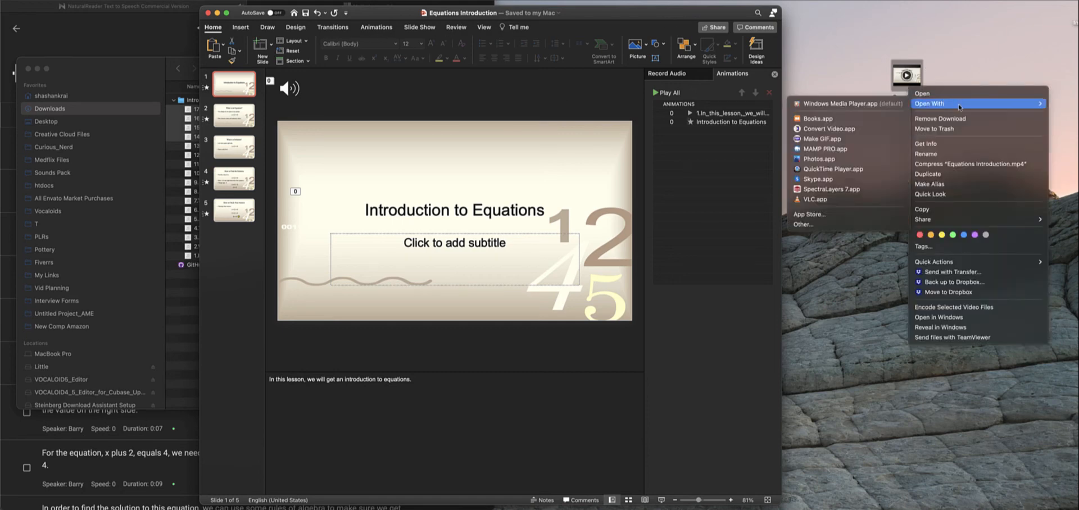
left_click(842, 170)
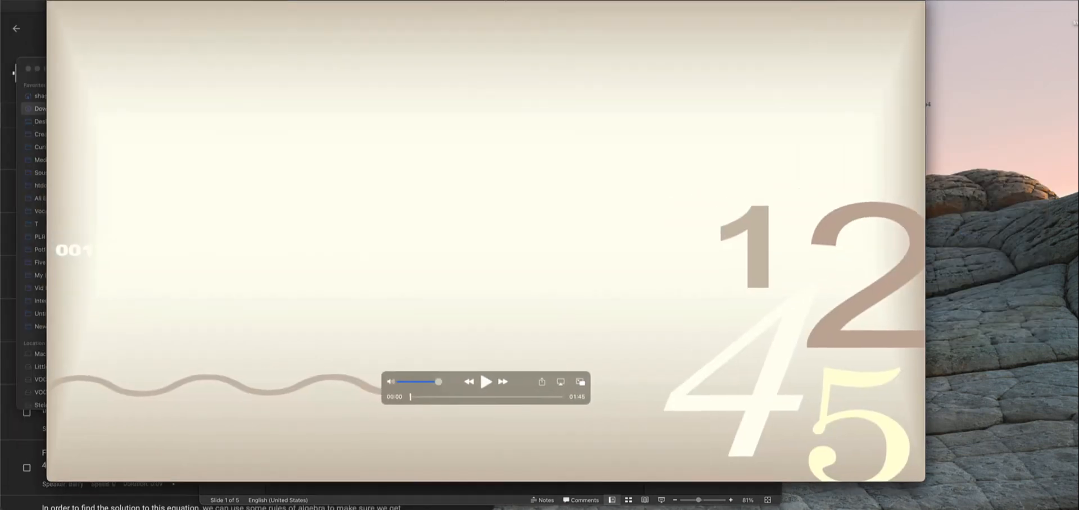
left_click_drag(506, 0, 513, 2)
left_click_drag(53, 0, 98, 46)
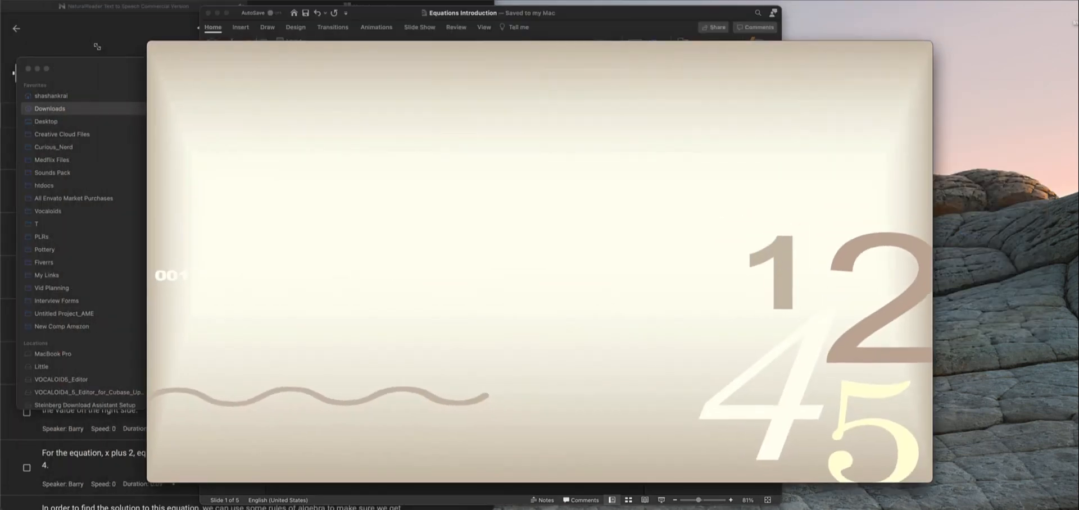
Play the exported video, replay it from the "What is a Solution?" slide, and return to the presentation in PowerPoint.
mouse_move(475, 281)
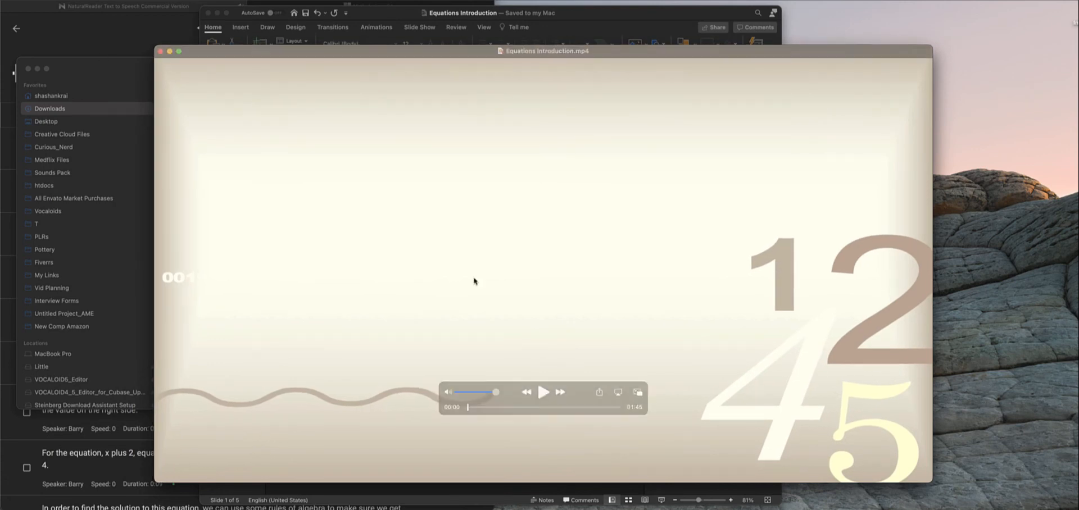
left_click(541, 393)
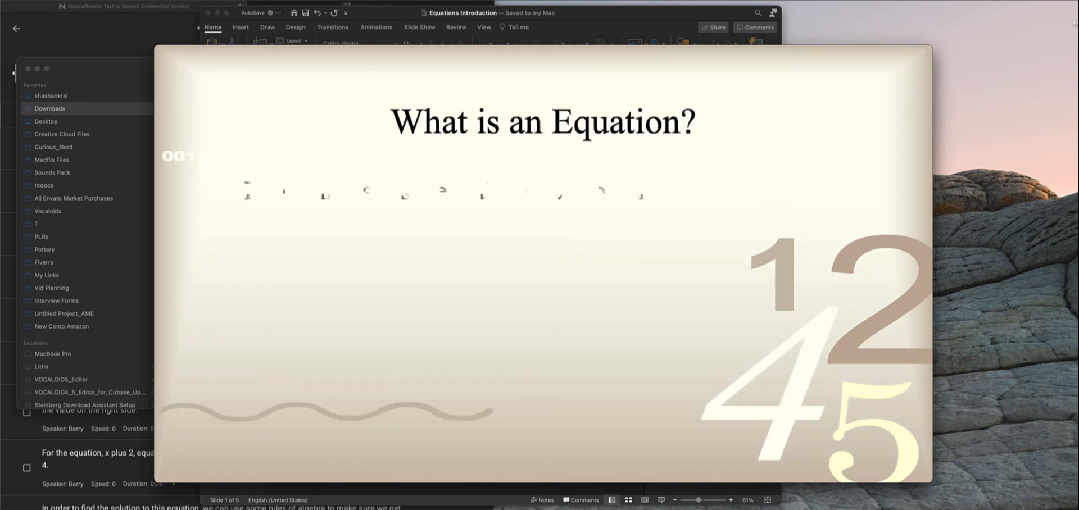
mouse_move(591, 355)
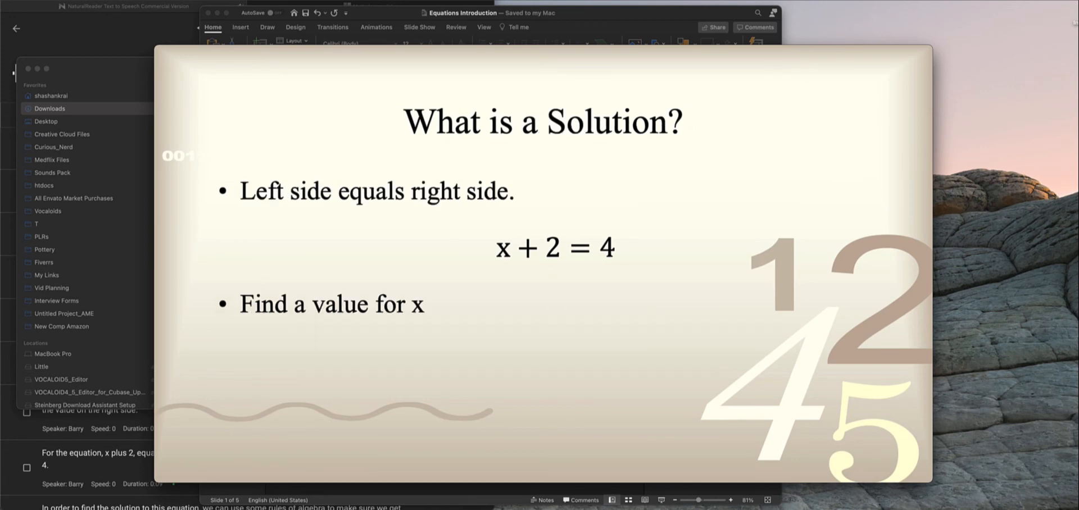
mouse_move(619, 335)
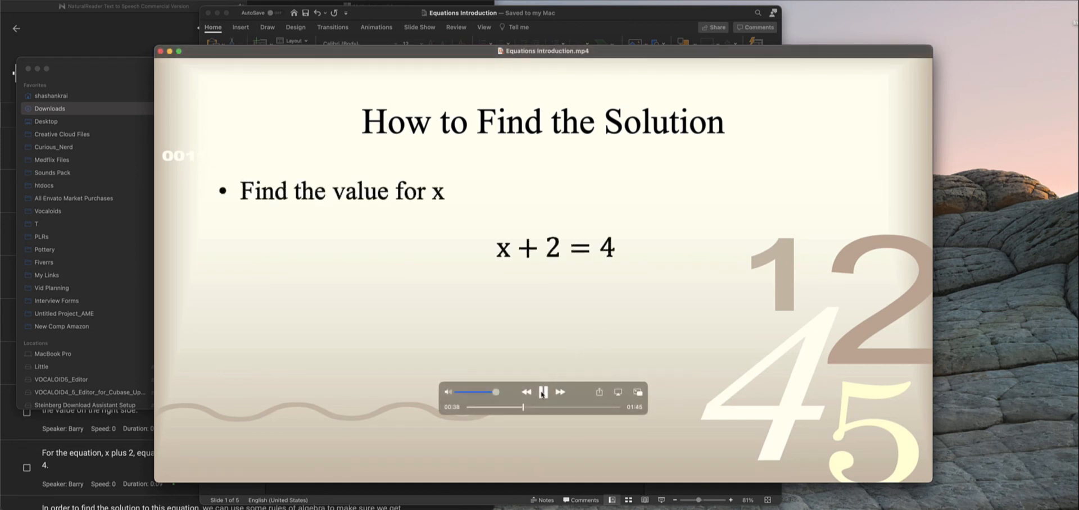
left_click(542, 392)
left_click(503, 409)
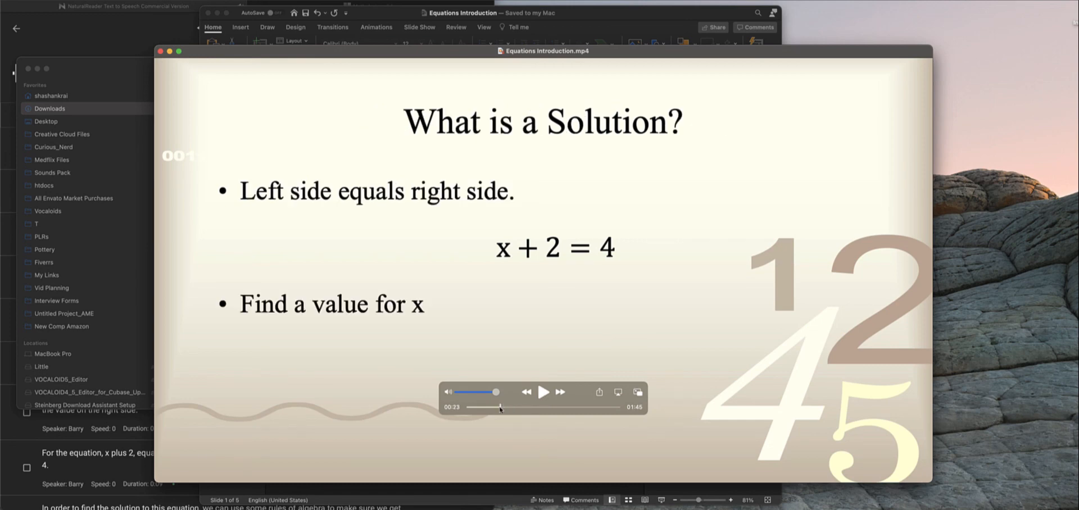
left_click(541, 393)
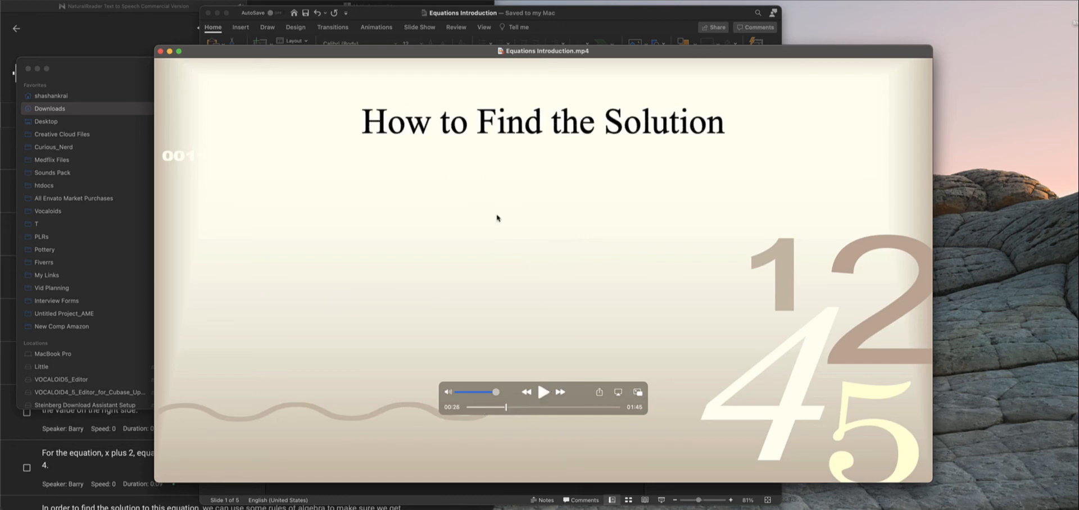
left_click(574, 9)
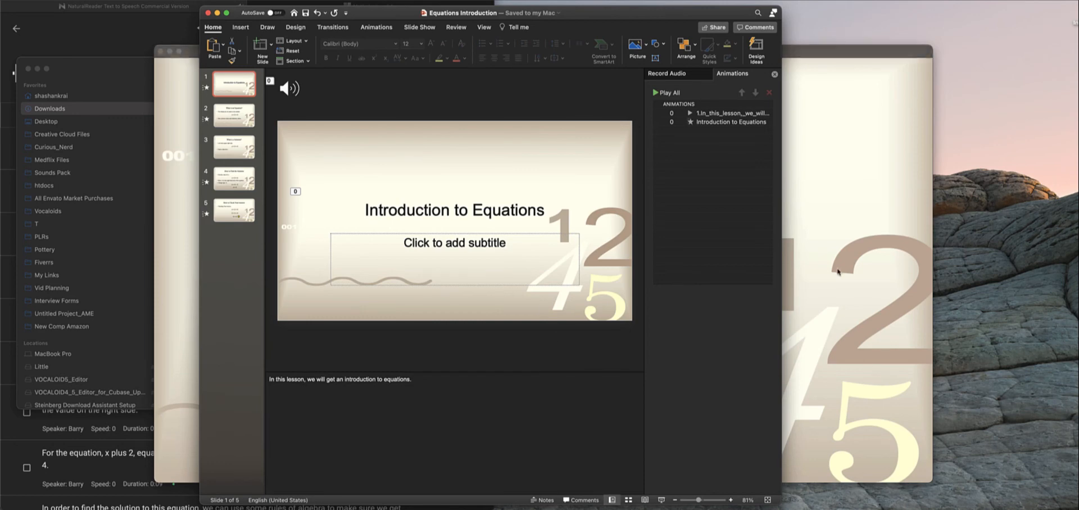
Play a moment of the exported video at the "What is a Solution?" slide, pause it, and return to the presentation.
left_click(838, 270)
left_click(498, 407)
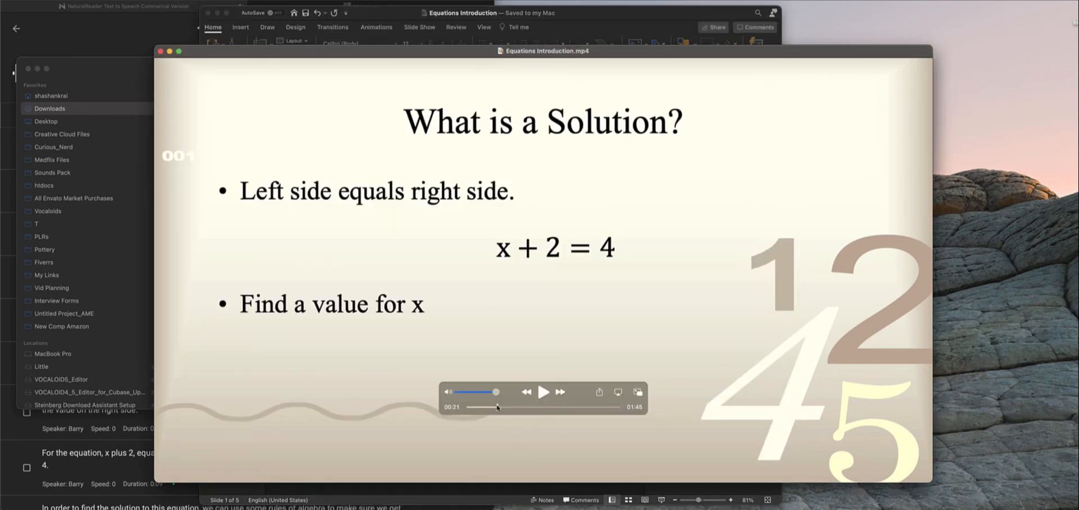
left_click(545, 393)
left_click(544, 395)
left_click(580, 17)
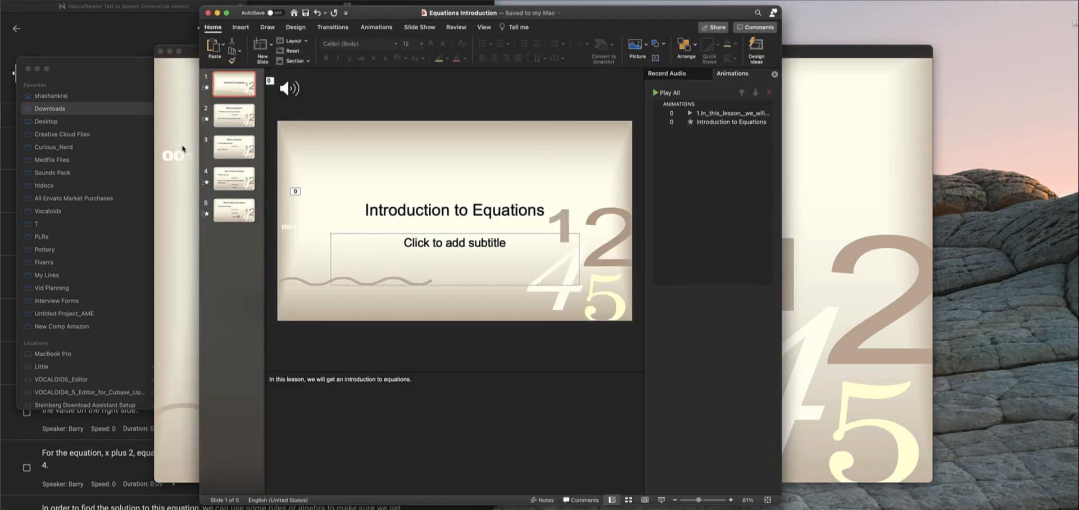
Open slide 3, "What is a Solution?", and check its title and text for animations and audio.
left_click(234, 116)
left_click(246, 156)
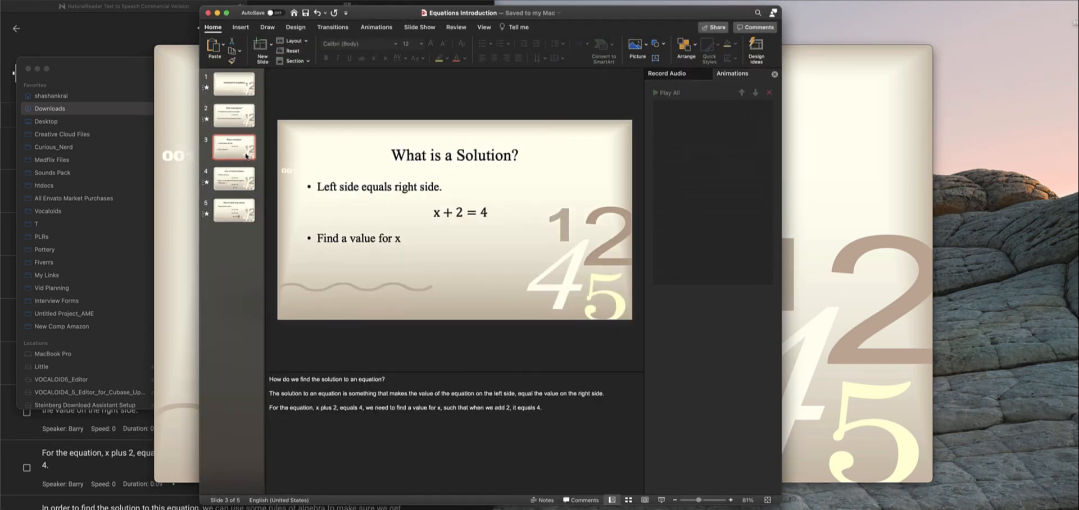
left_click(502, 238)
left_click(503, 292)
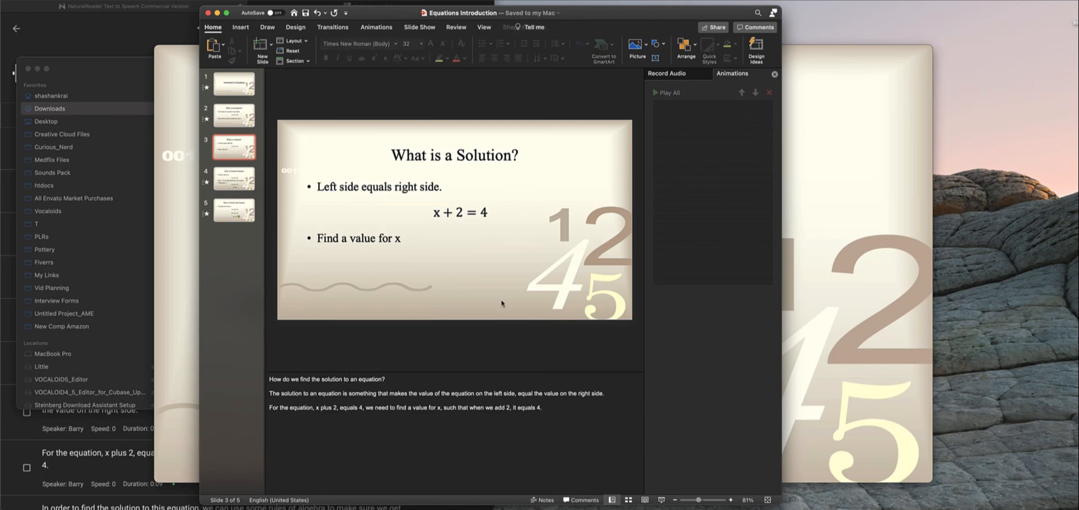
left_click(556, 159)
left_click(697, 74)
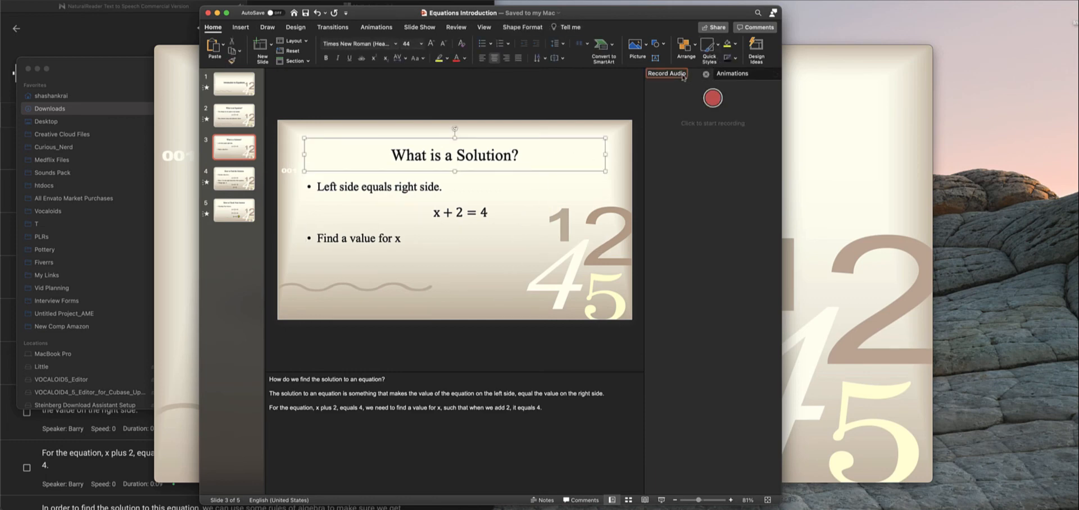
left_click(724, 74)
left_click(405, 260)
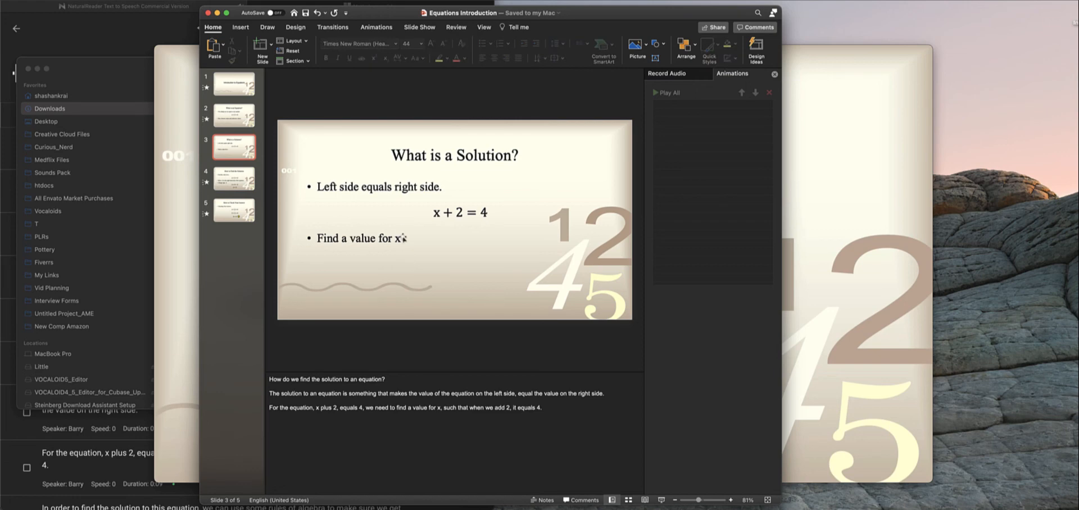
left_click(404, 237)
left_click(376, 152)
Compare slide 3's animations, audio and notes with those of its neighbouring slides, ending on slide 3.
left_click(232, 145)
left_click(232, 124)
left_click(241, 157)
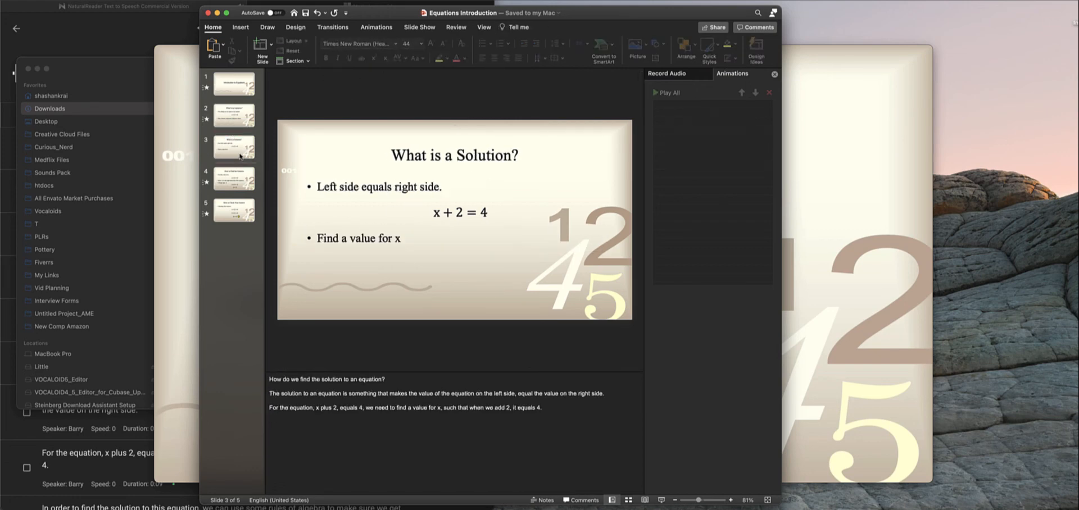
key("Down")
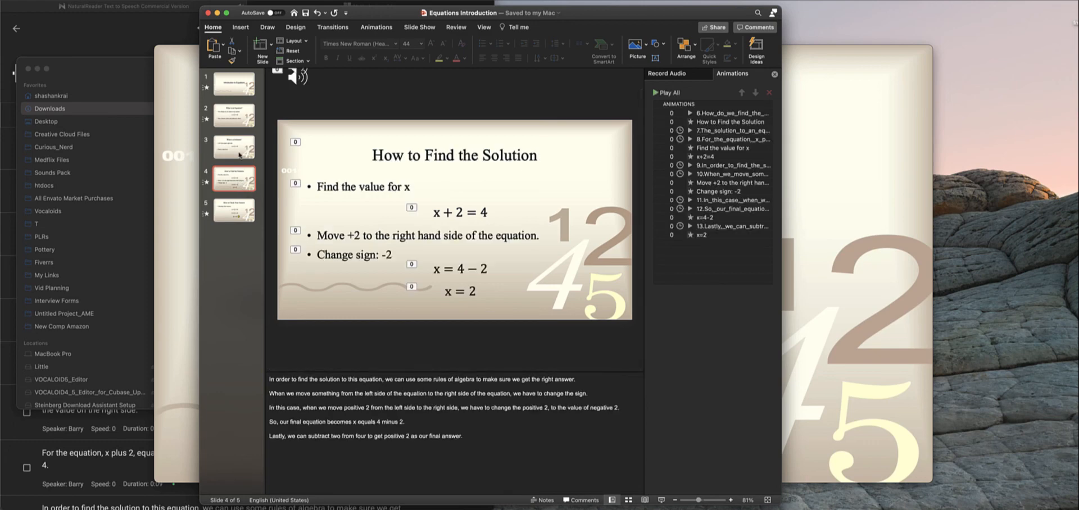
left_click(240, 156)
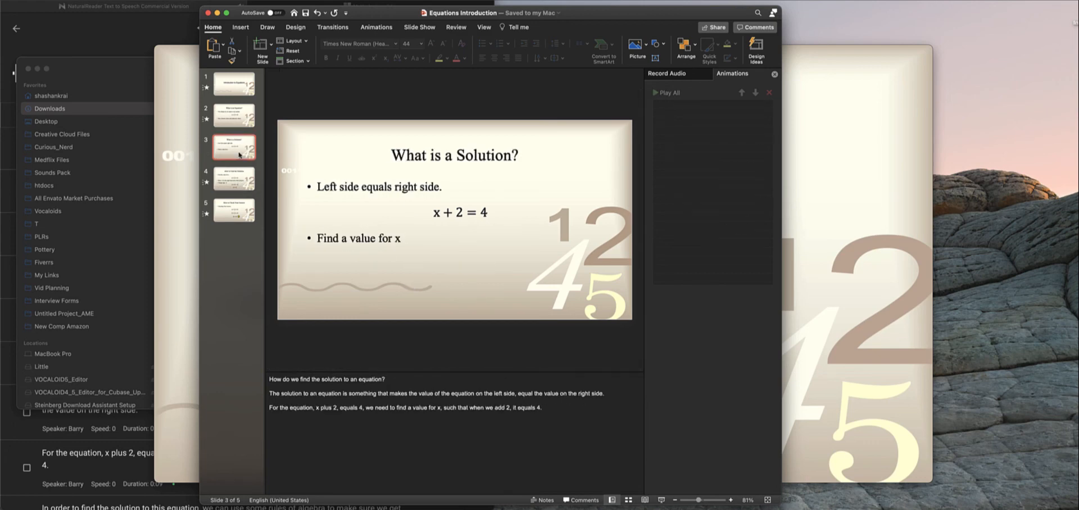
key("Up")
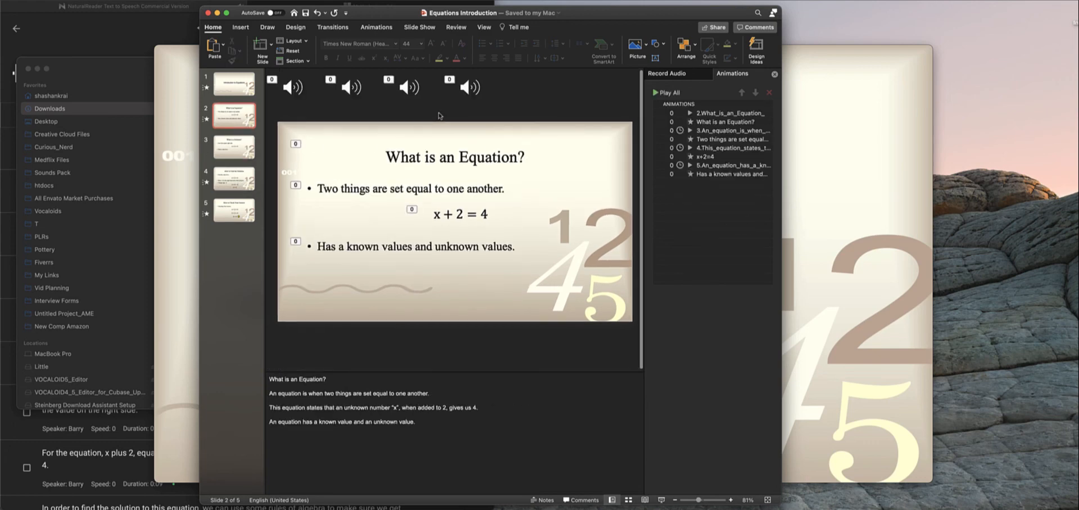
key("Up")
key("Down")
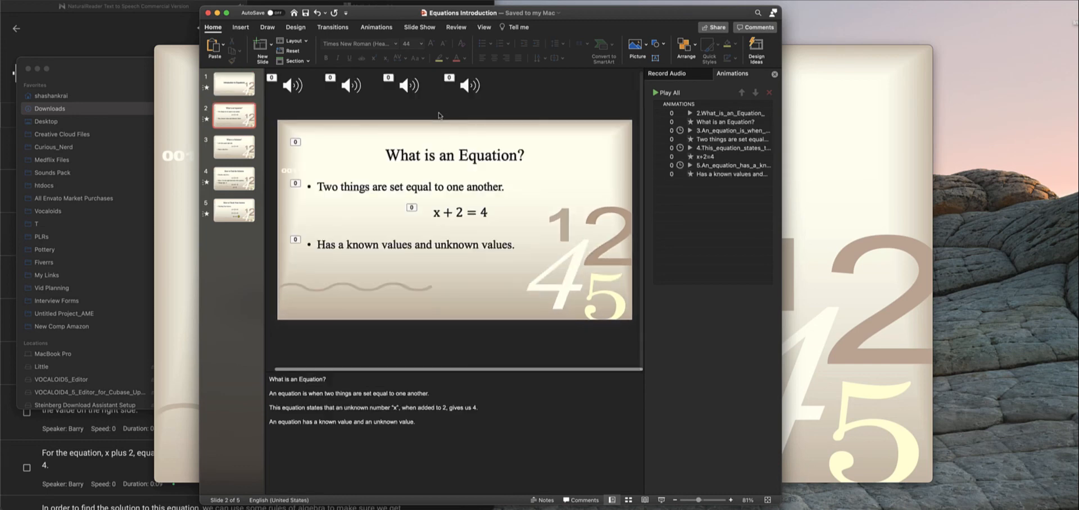
left_click(230, 151)
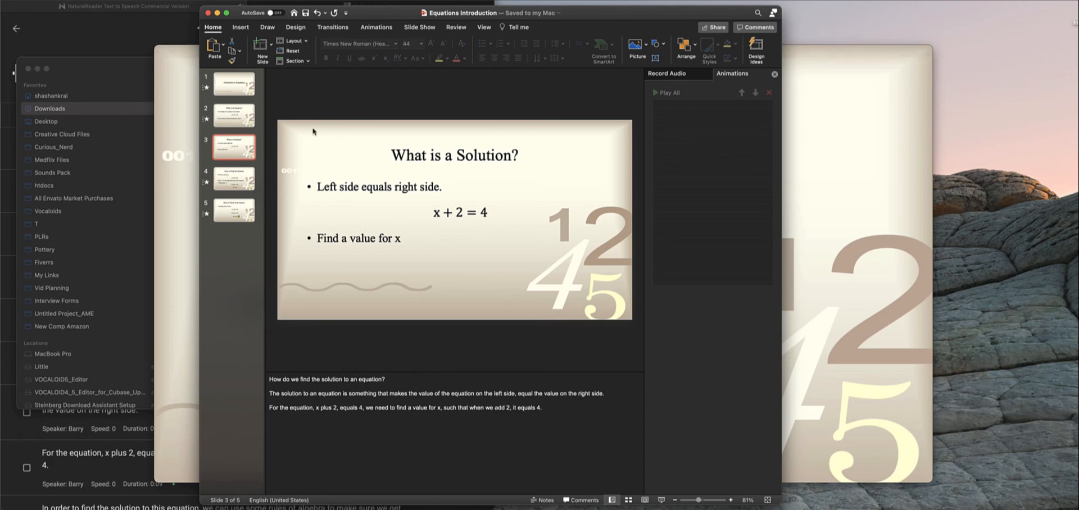
left_click(386, 188)
left_click(232, 119)
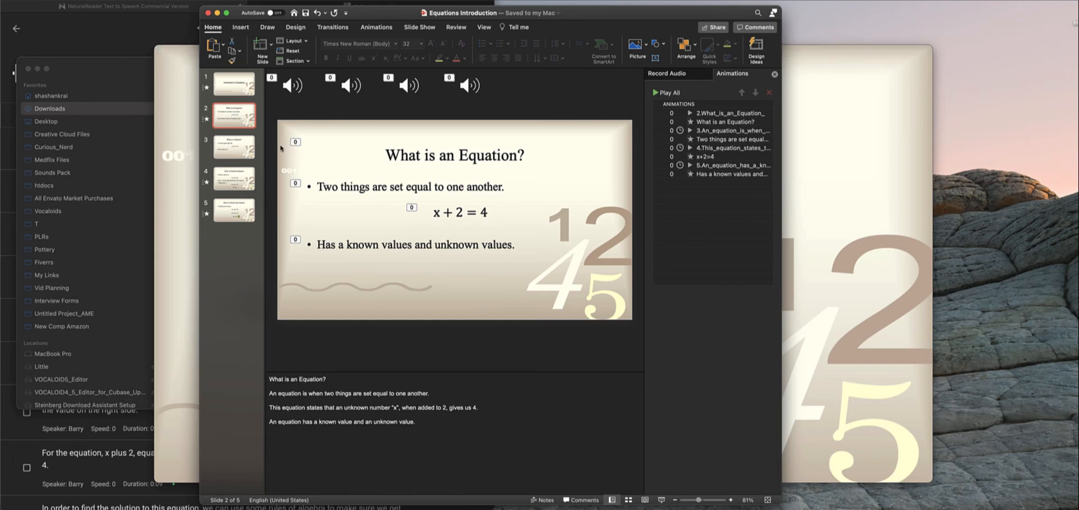
left_click(246, 151)
left_click(547, 410)
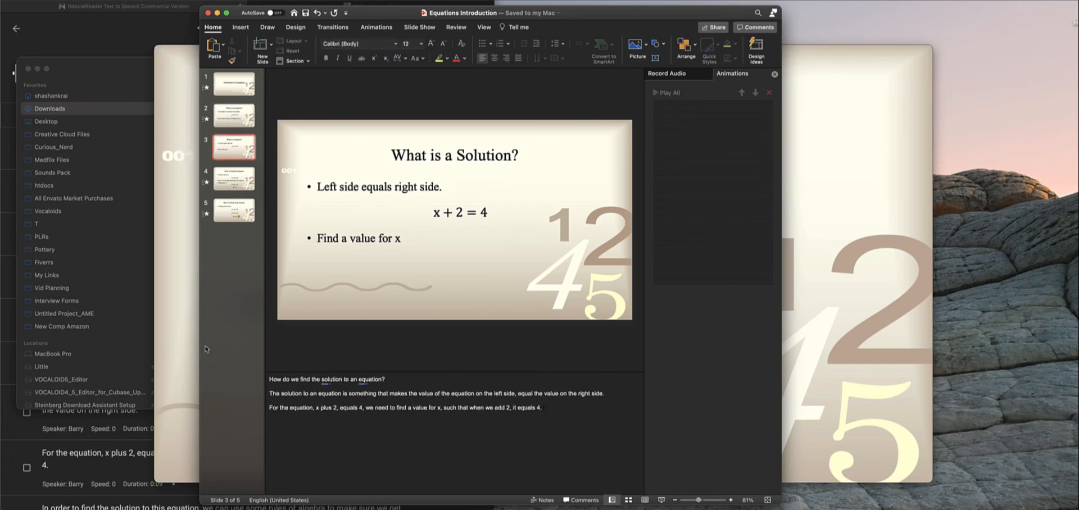
Highlight slide 3's notes and, in Finder's IntroductiontoEquations folder, select the three matching MP3 files numbered 6 to 8.
left_click_drag(573, 413, 264, 381)
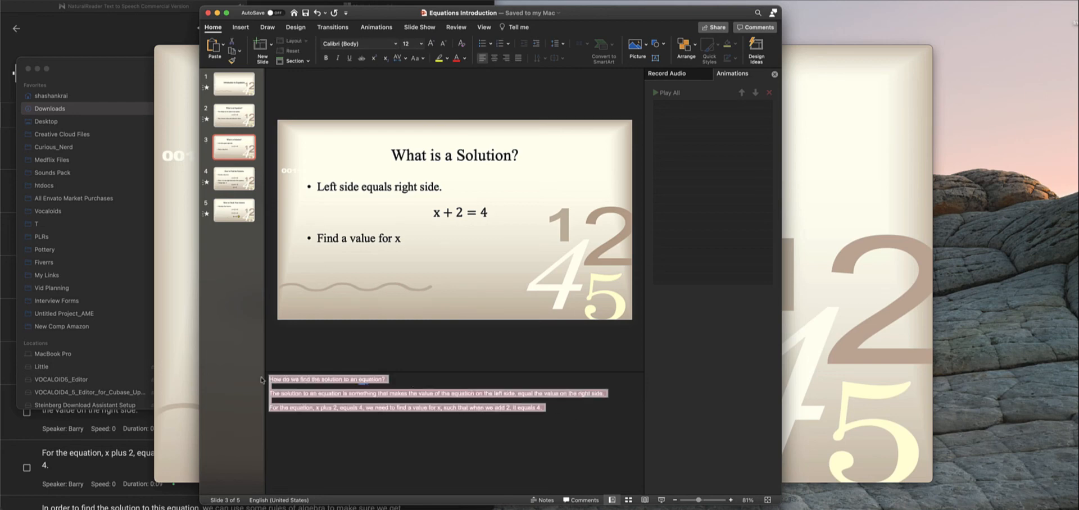
right_click(336, 398)
left_click(427, 413)
left_click(93, 79)
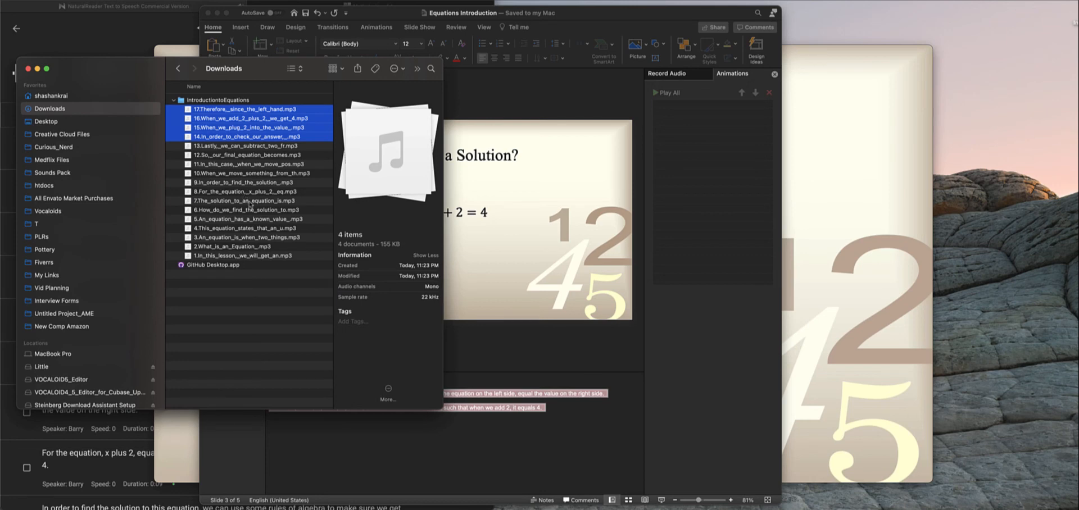
left_click(612, 461)
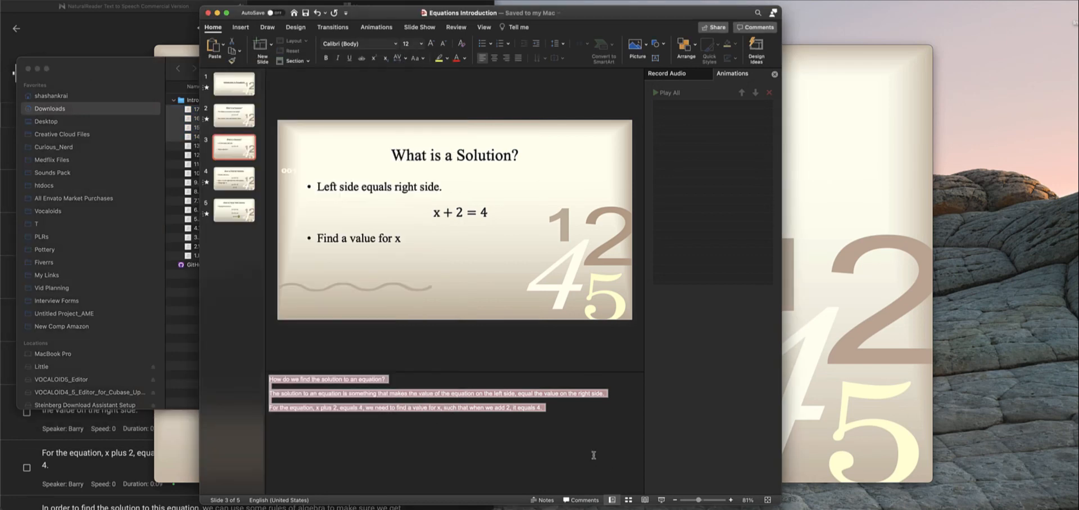
left_click(182, 307)
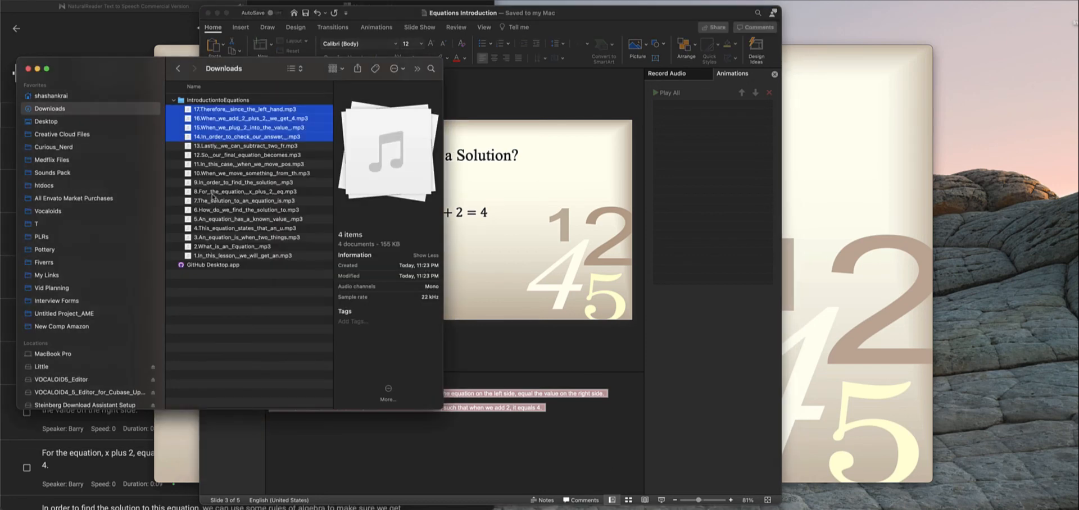
left_click(226, 210)
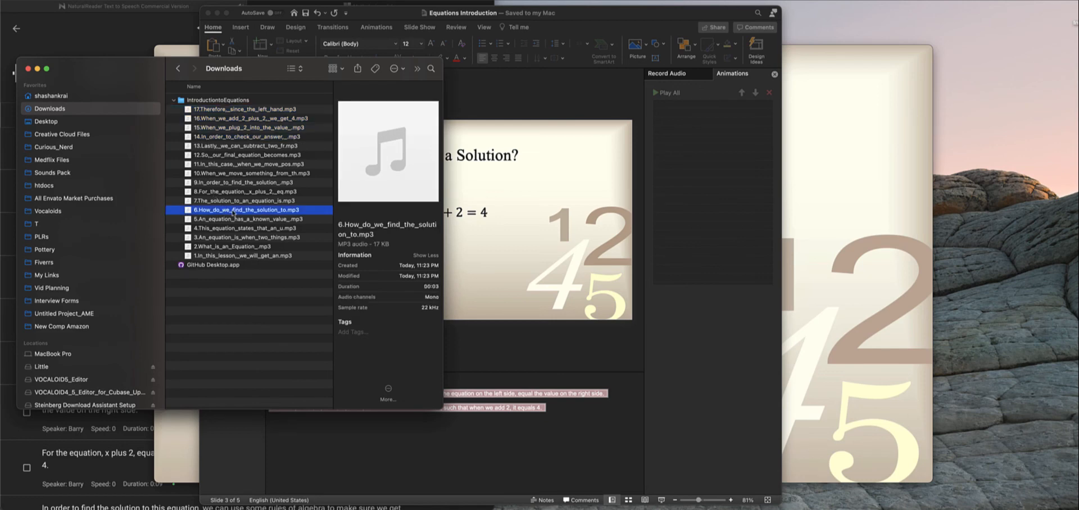
left_click(247, 192, "shift")
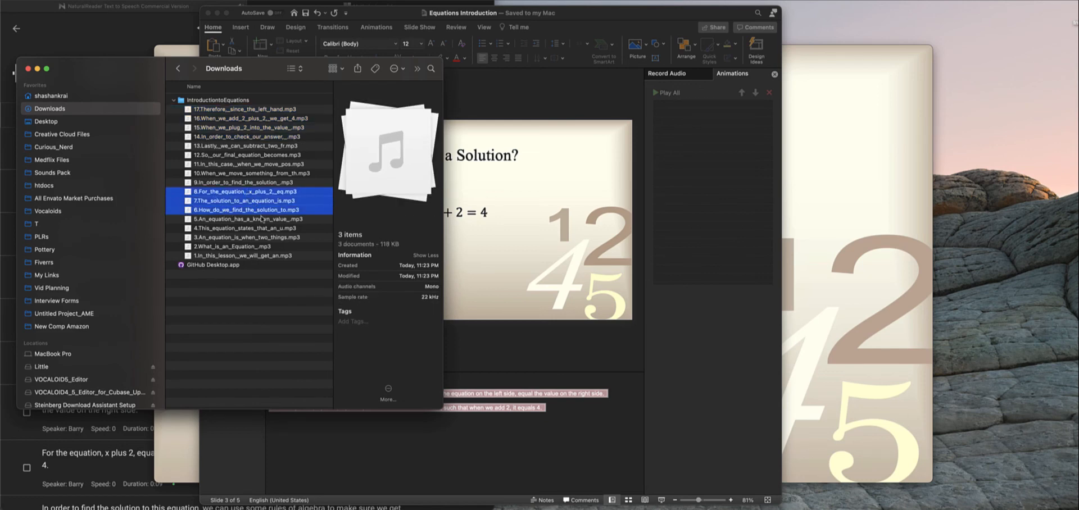
Add the selected audio files 6 to 8 to slide 3 and place their icons just above the slide's upper-left corner.
left_click(529, 107)
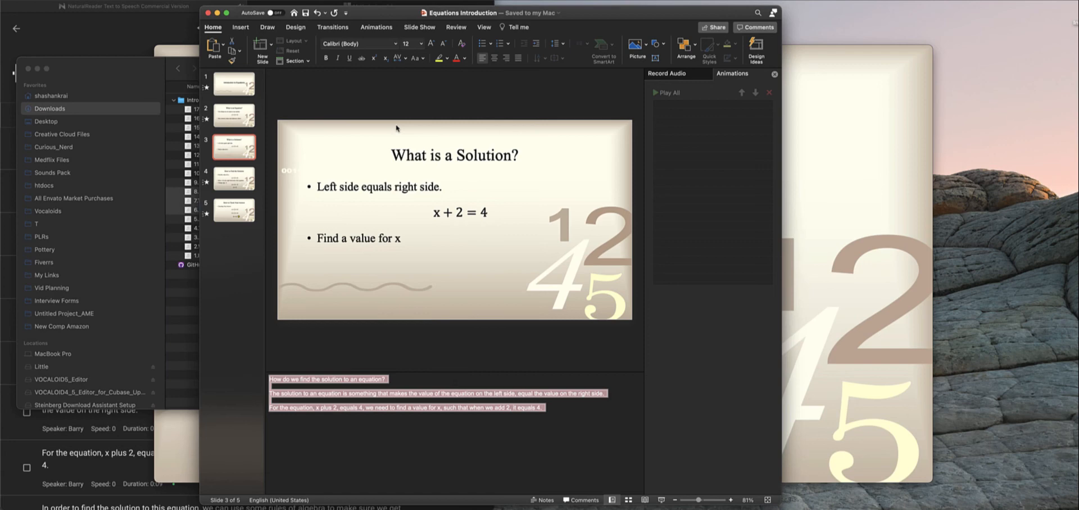
left_click(246, 124)
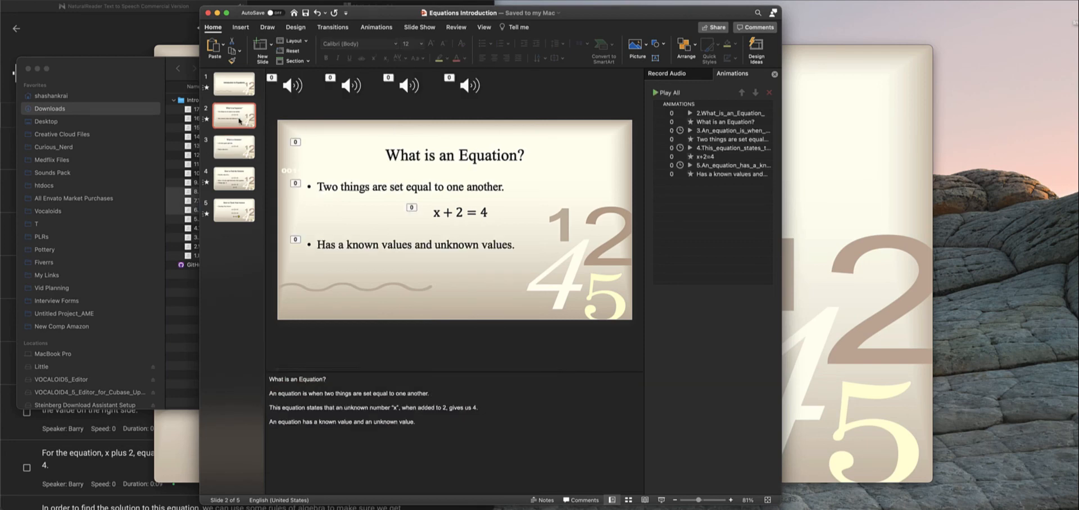
left_click(240, 147)
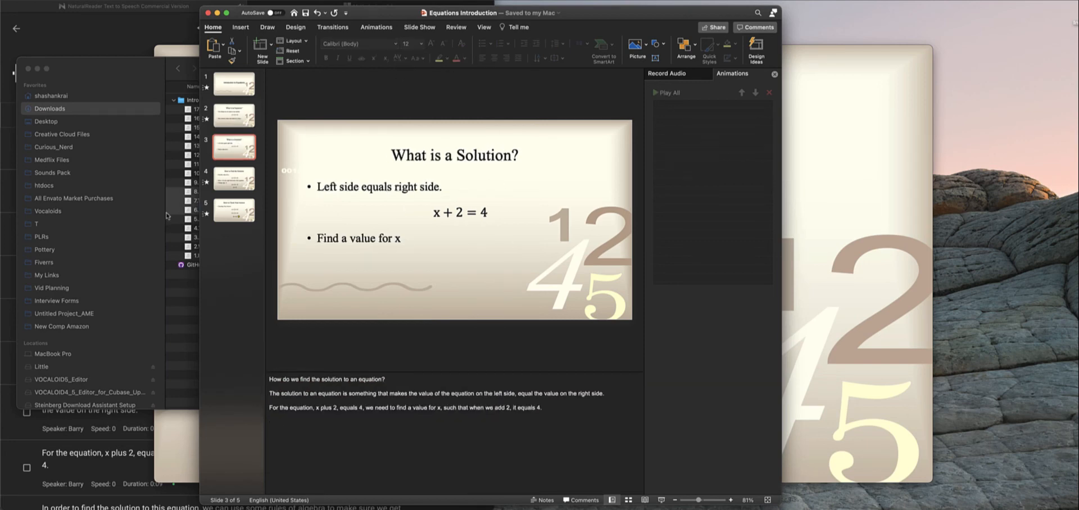
left_click_drag(167, 216, 250, 173)
left_click_drag(291, 138, 301, 90)
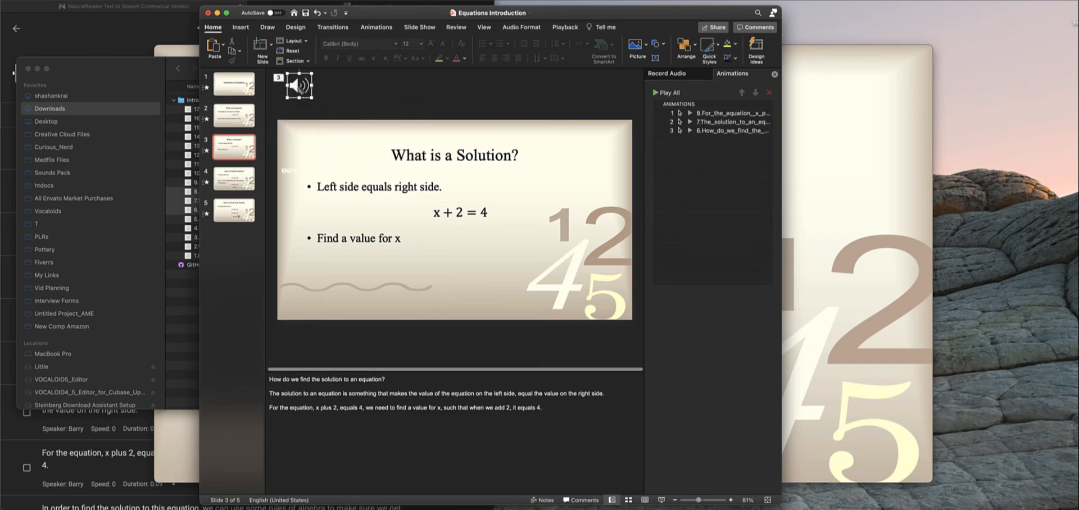
Reorder slide 3's audio animations so that clips 6, 7 and 8 play in numerical order.
left_click(353, 107)
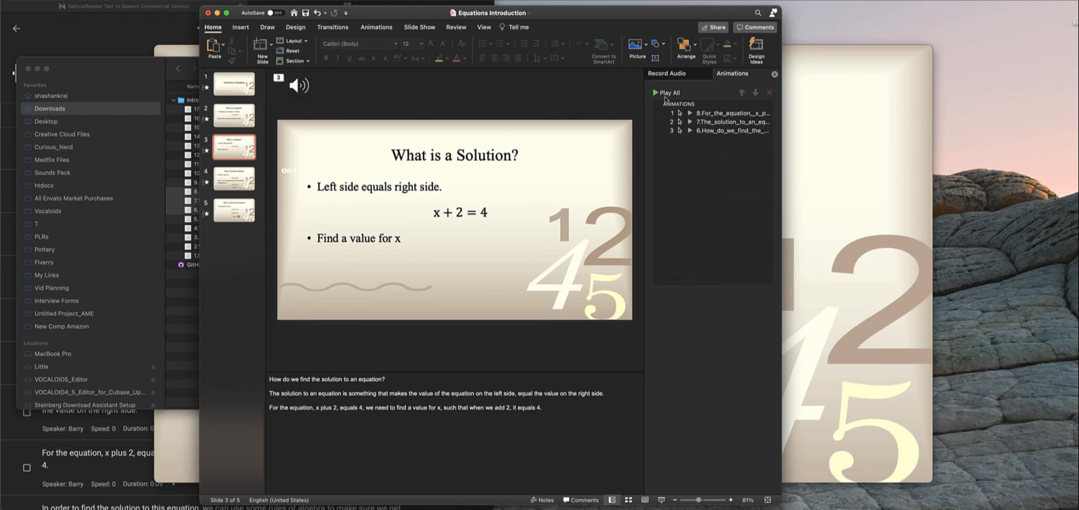
mouse_move(714, 131)
left_mouse_down()
mouse_move(714, 113)
mouse_move(710, 123)
left_mouse_up()
left_click(712, 131)
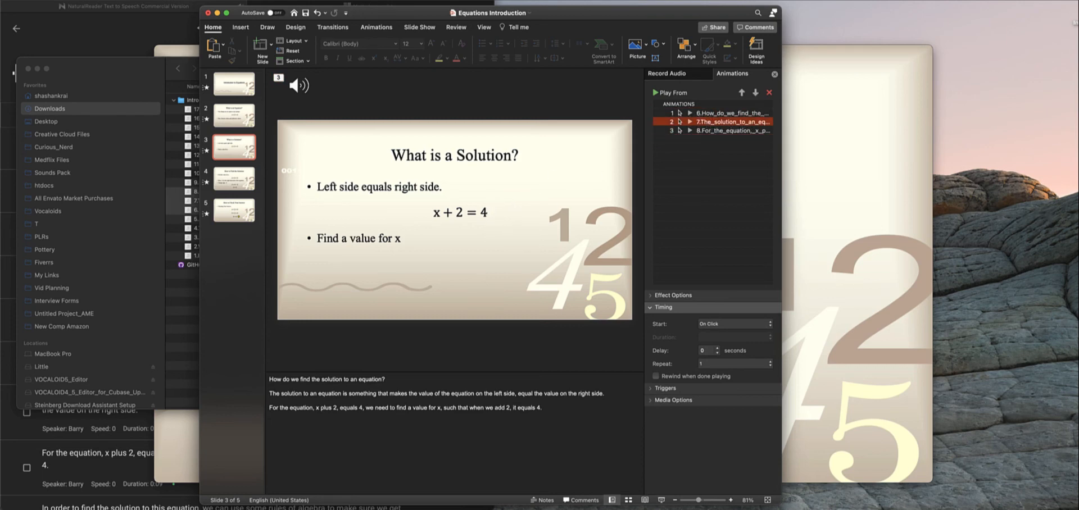
Move the Equations Introduction.pptx file into the open area of the desktop.
left_click_drag(1077, 23, 1005, 132)
right_click(1005, 132)
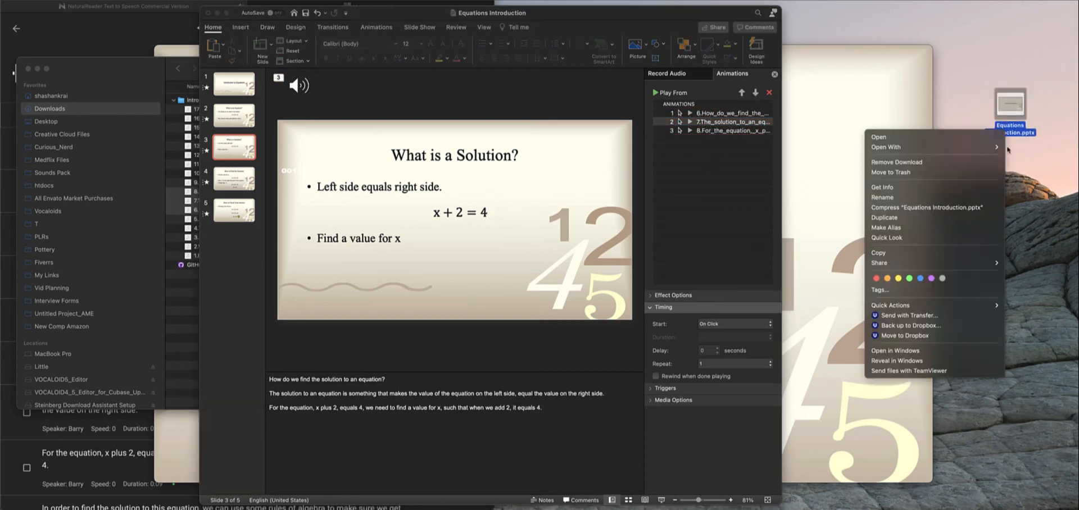
left_click(1016, 66)
Close the exported video's window and move Equations Introduction.mp4 from the desktop to the Trash.
left_click(908, 70)
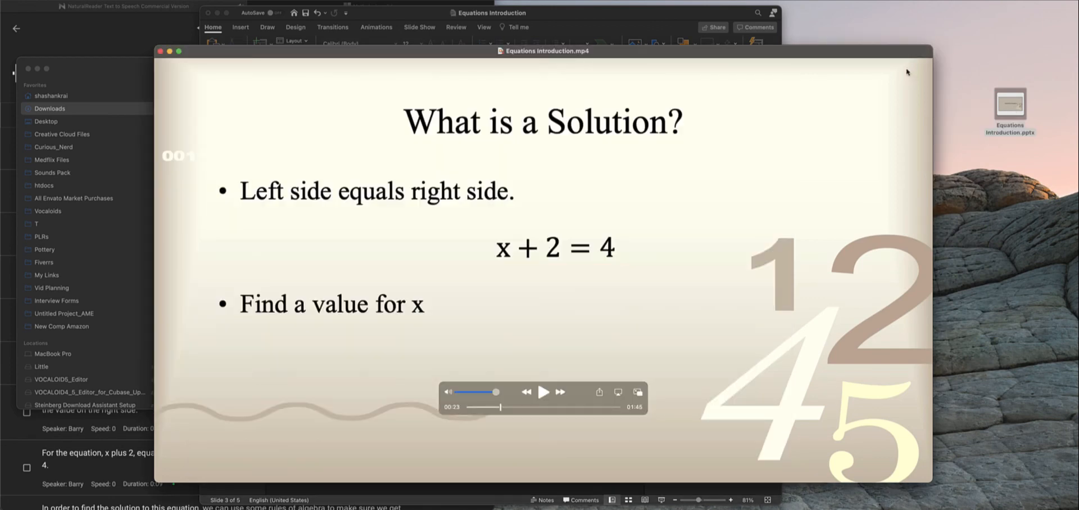
left_click(160, 51)
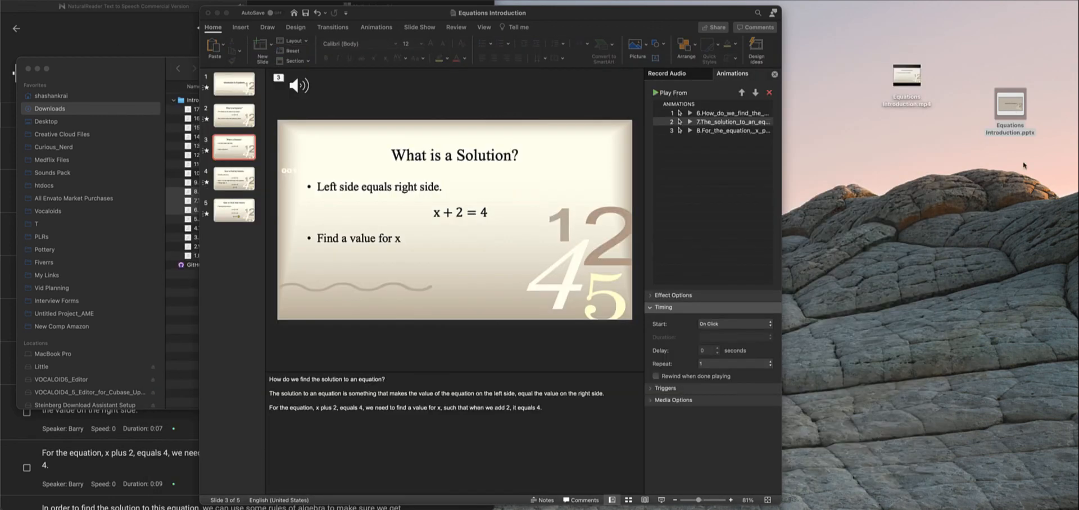
left_click(907, 76)
right_click(905, 79)
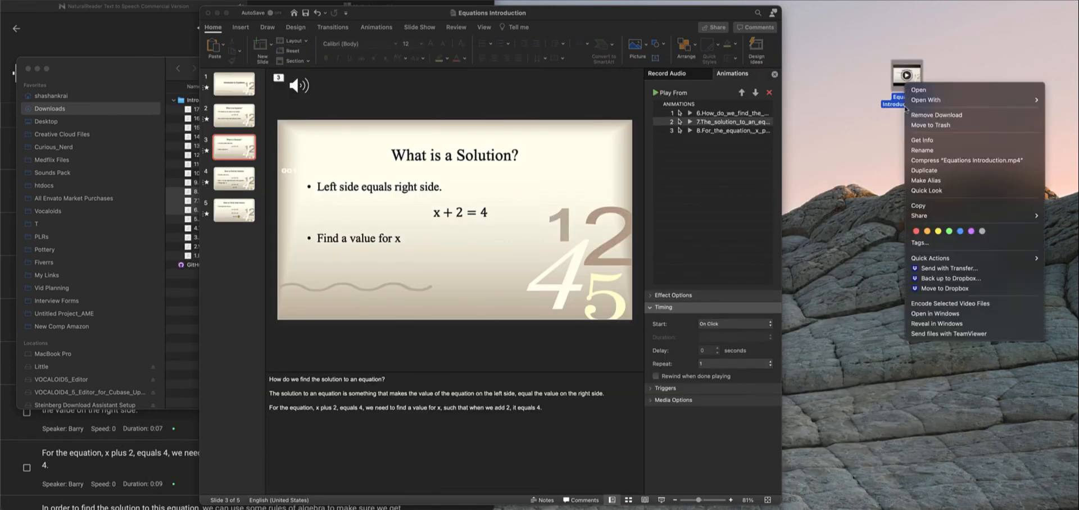
left_click(937, 129)
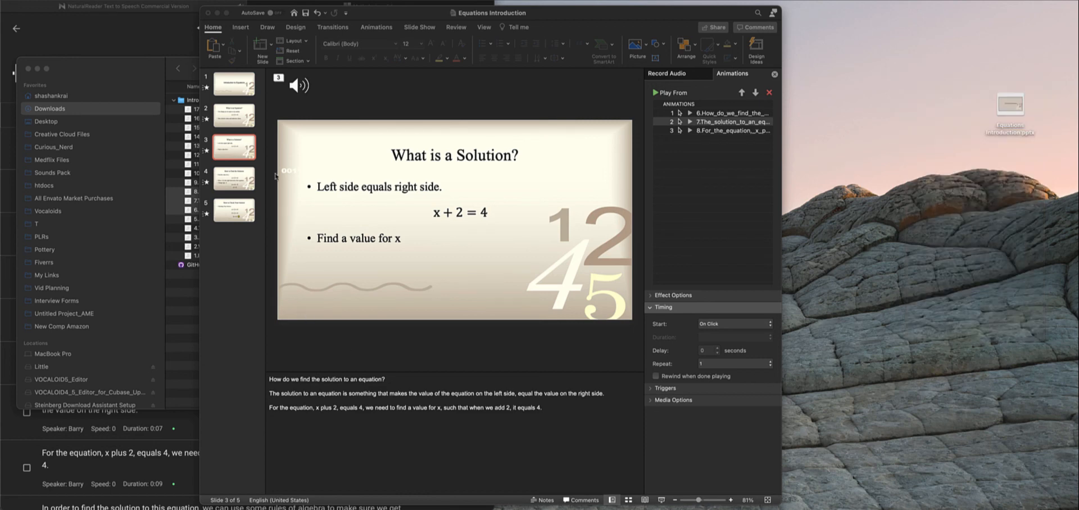
Review slide 3's first audio animation and title, and open slide 4, "How to Find the Solution".
left_click(703, 114)
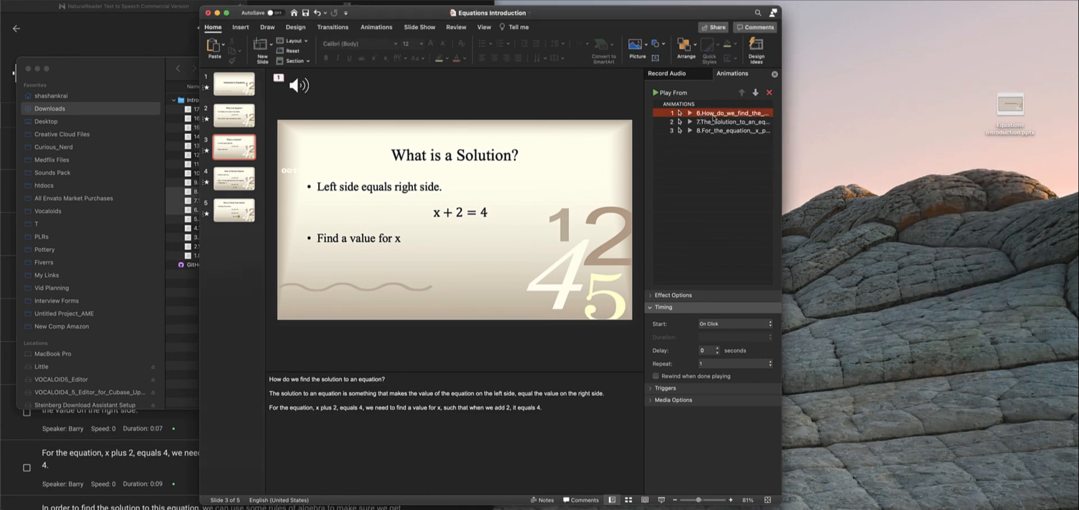
left_click(445, 156)
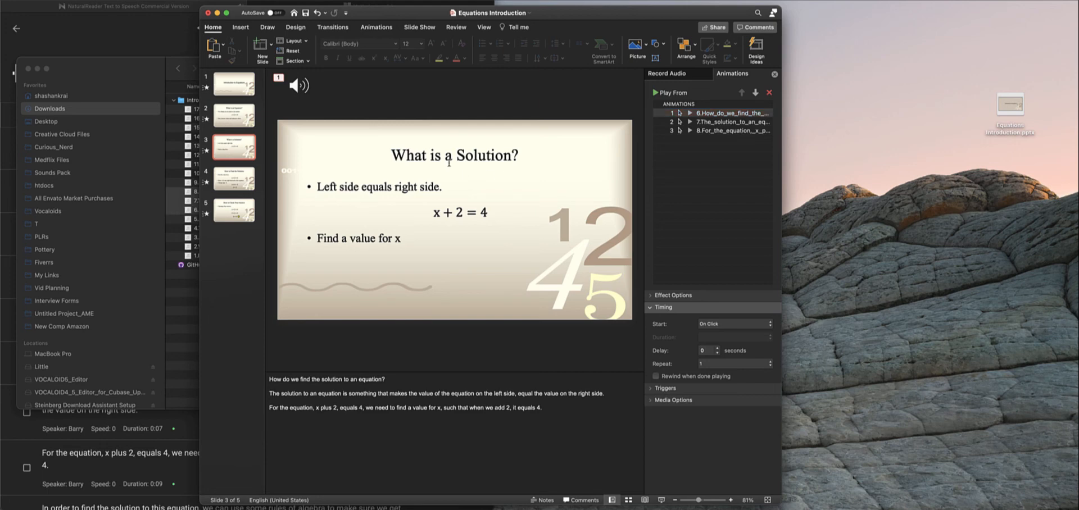
left_click(356, 132)
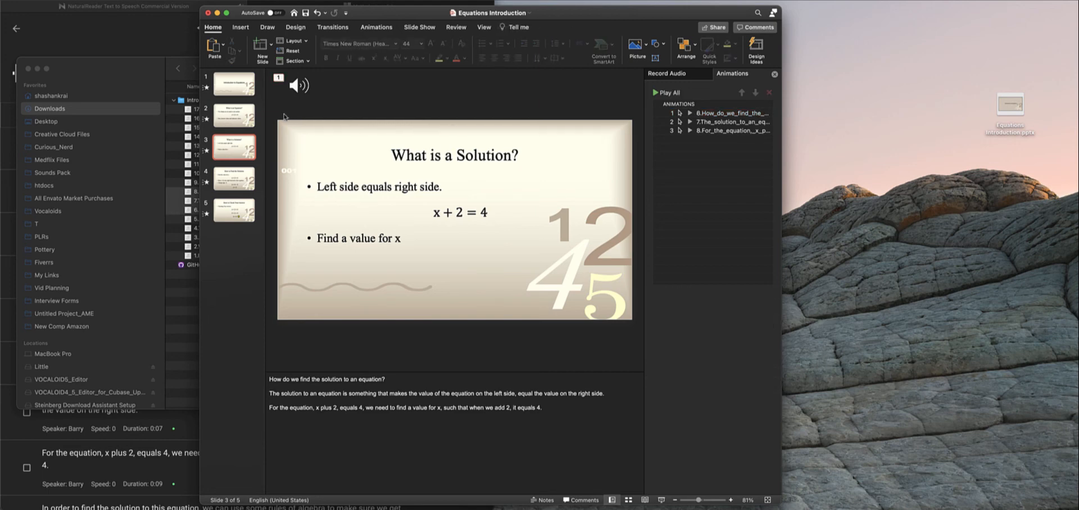
left_click(227, 180)
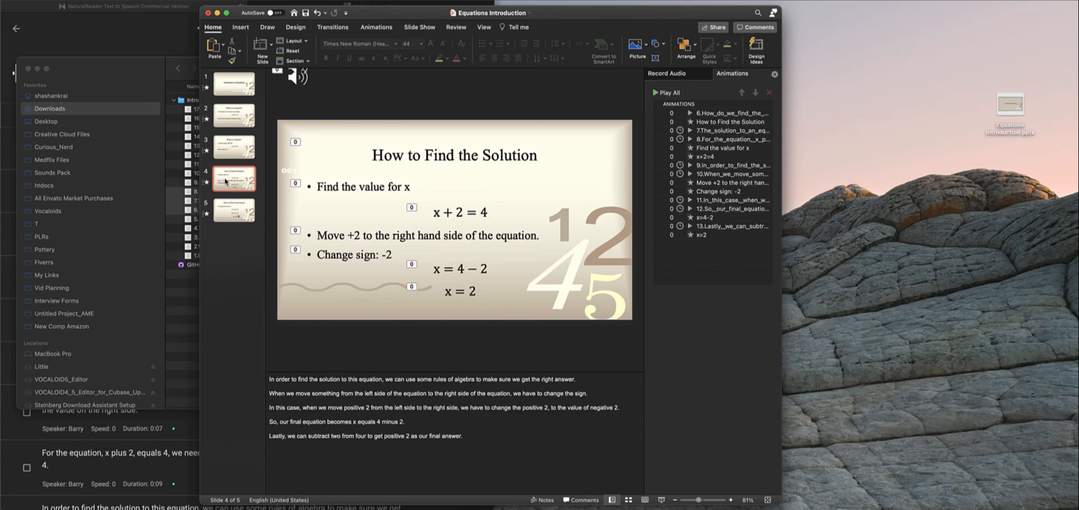
Compare the animation lists of slides 3 and 4, and examine slide 4's first audio clip and title animation.
left_click(240, 139)
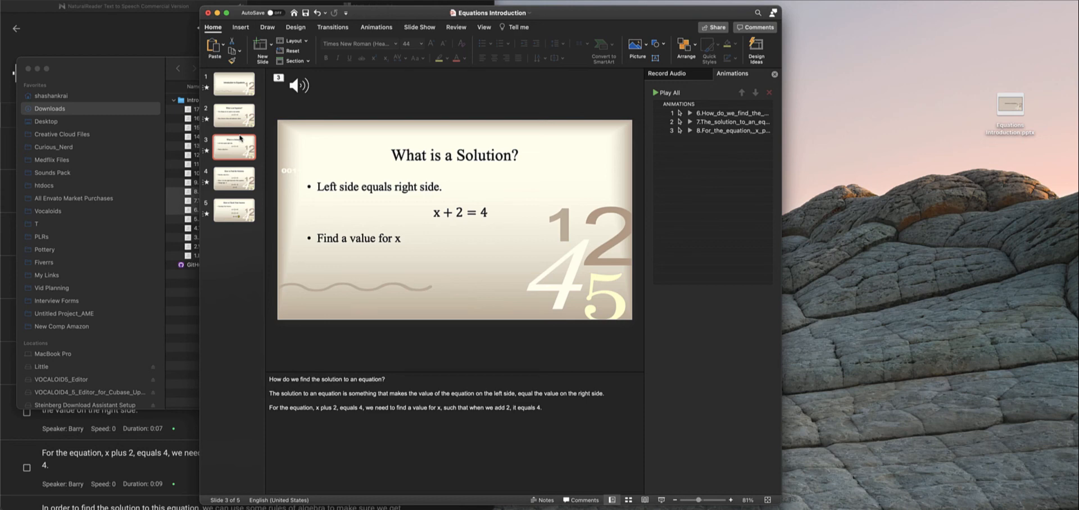
left_click(230, 175)
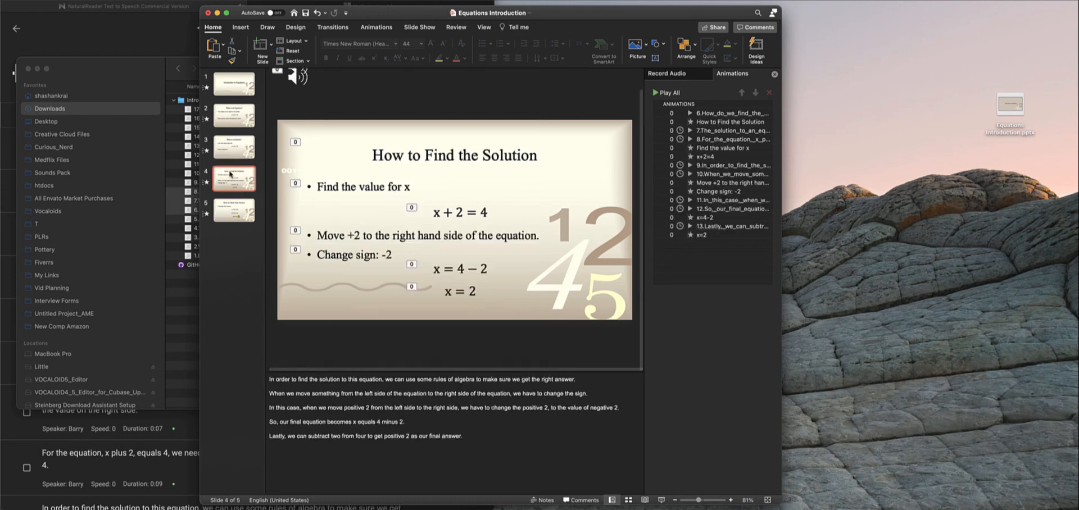
left_click(249, 144)
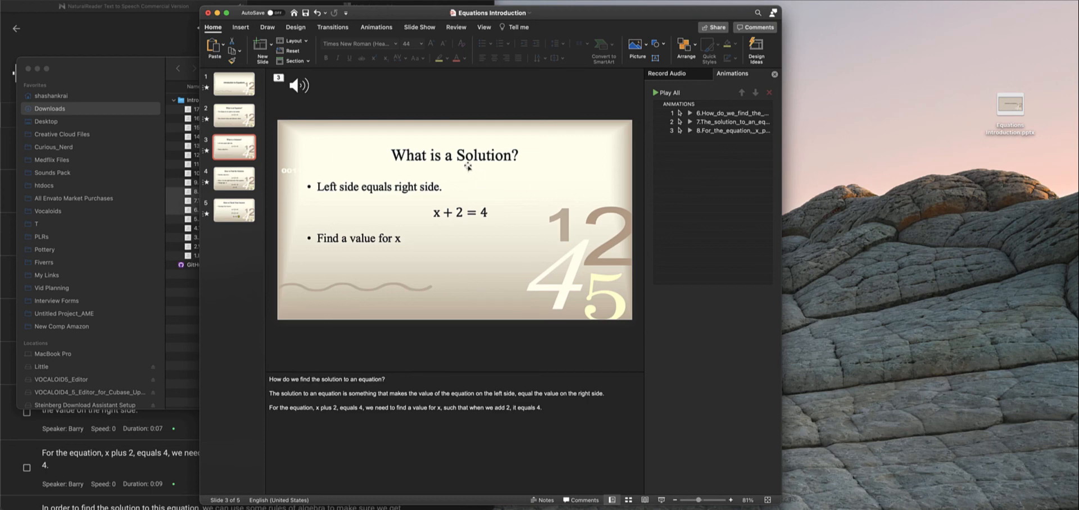
left_click(241, 190)
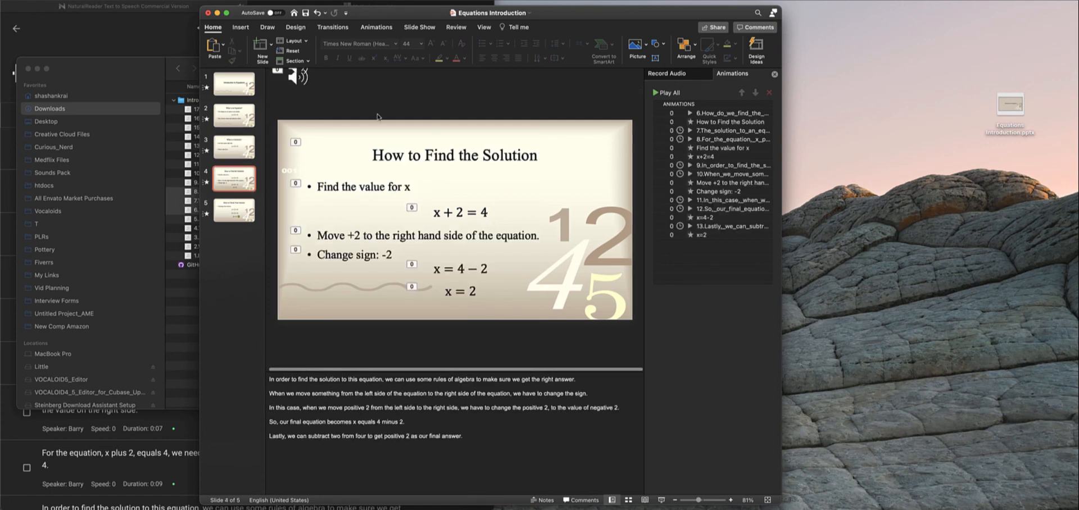
scroll(377, 116, "up", 2)
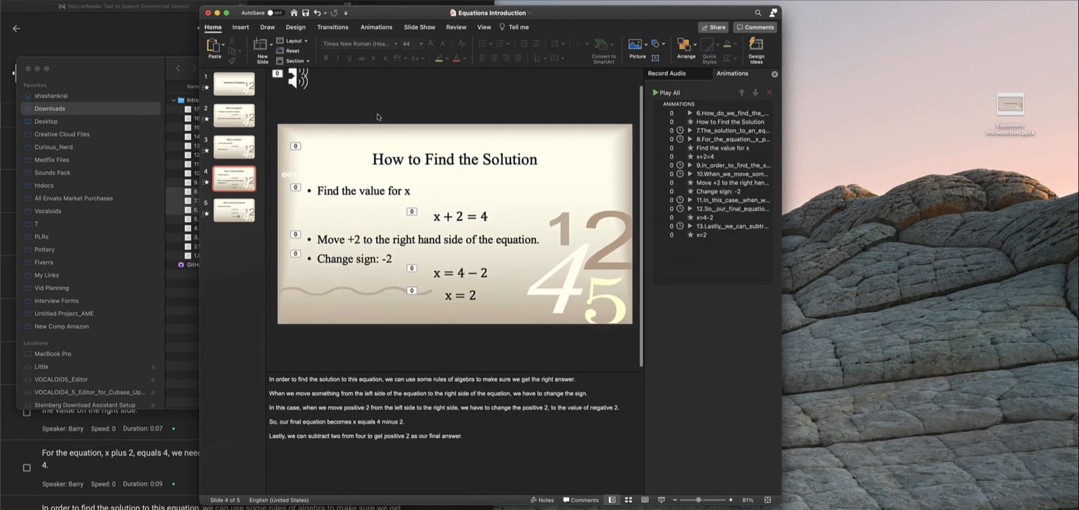
left_click(757, 122)
left_click(735, 114)
left_click(732, 122)
left_click(731, 114)
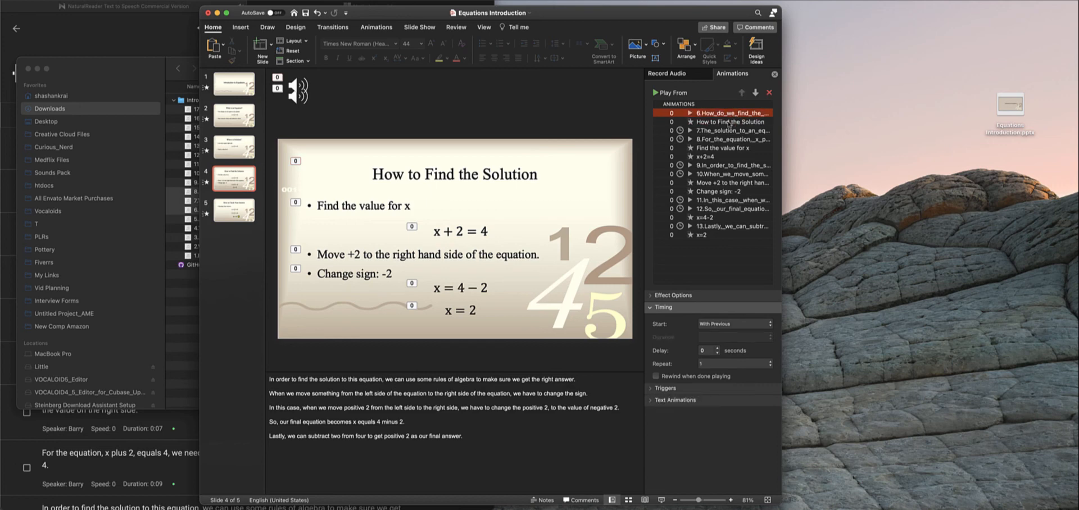
left_click(729, 122)
left_click(730, 114, "shift")
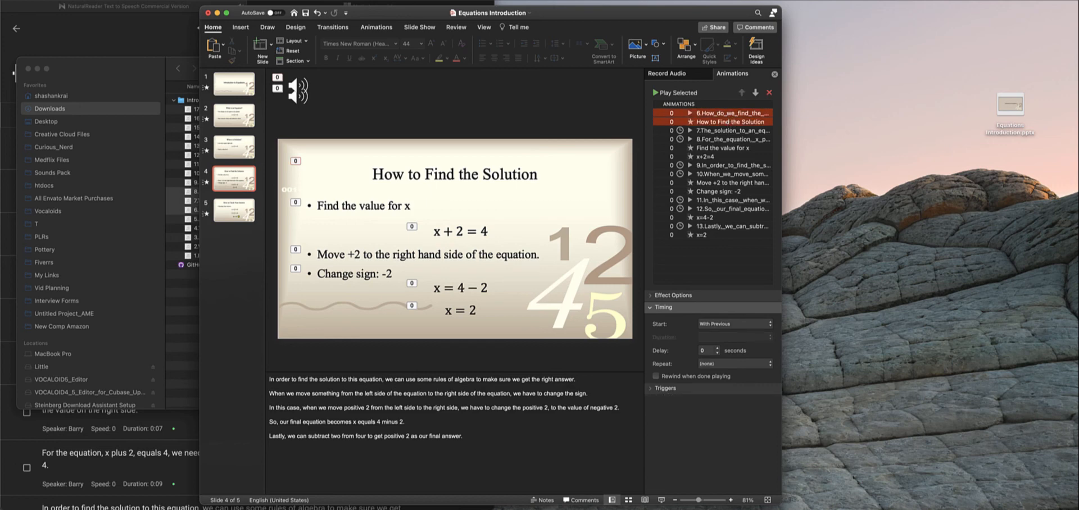
Delete audio clips 6, 7 and 8 from slide 4's animations and move clip 9 to the start of the list.
left_click(128, 82)
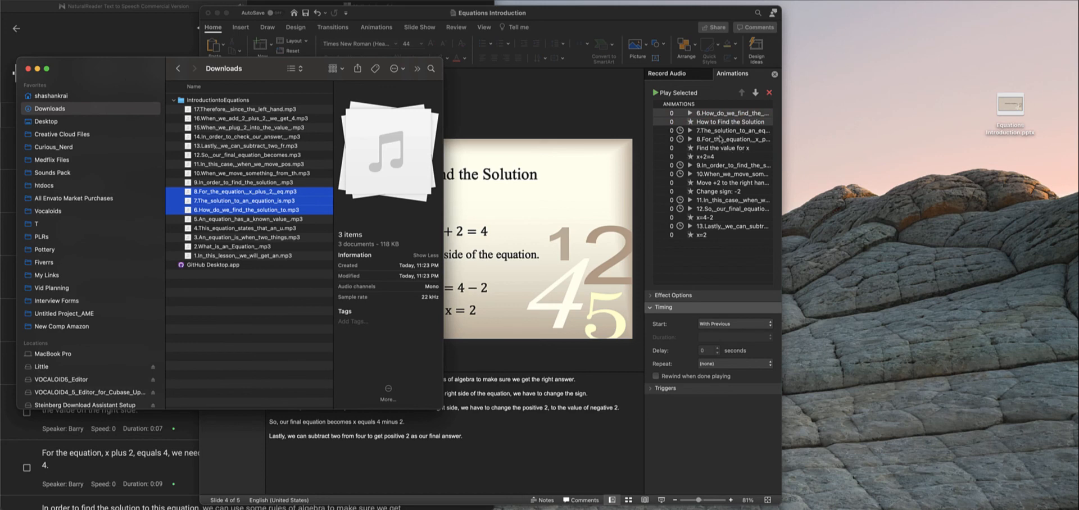
left_click(713, 123)
left_click(712, 116)
left_click(711, 131, "super")
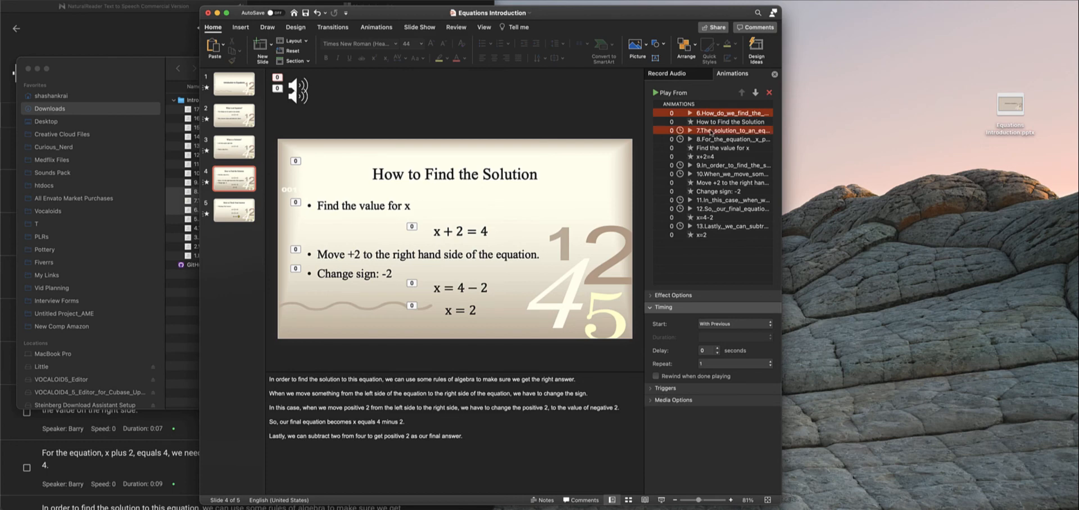
left_click(713, 140, "super")
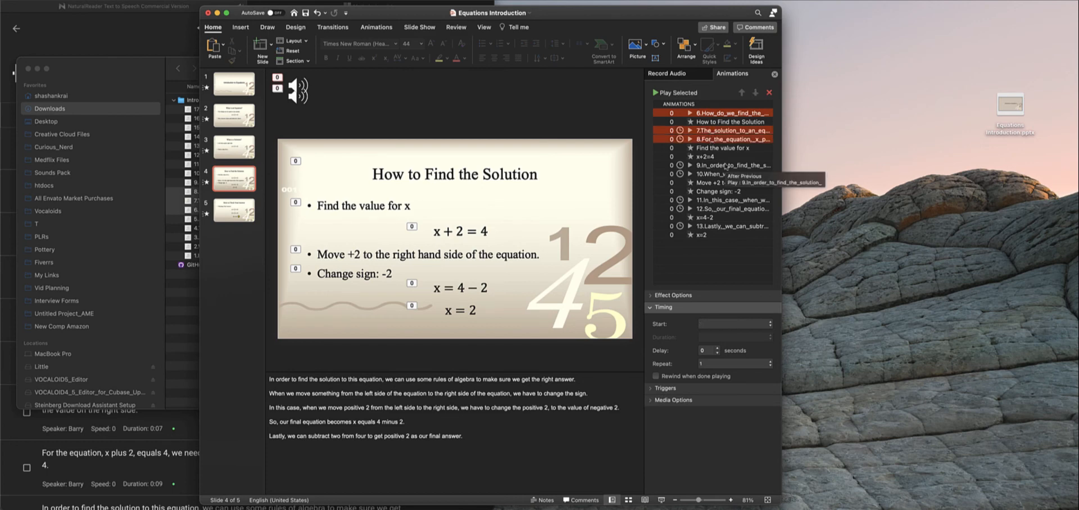
key("Delete")
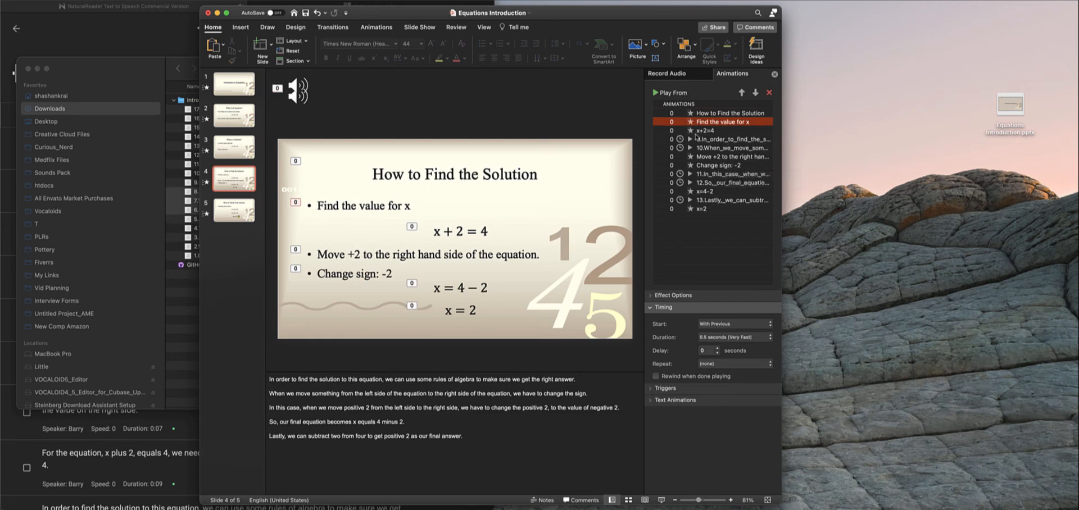
left_click_drag(720, 142, 726, 115)
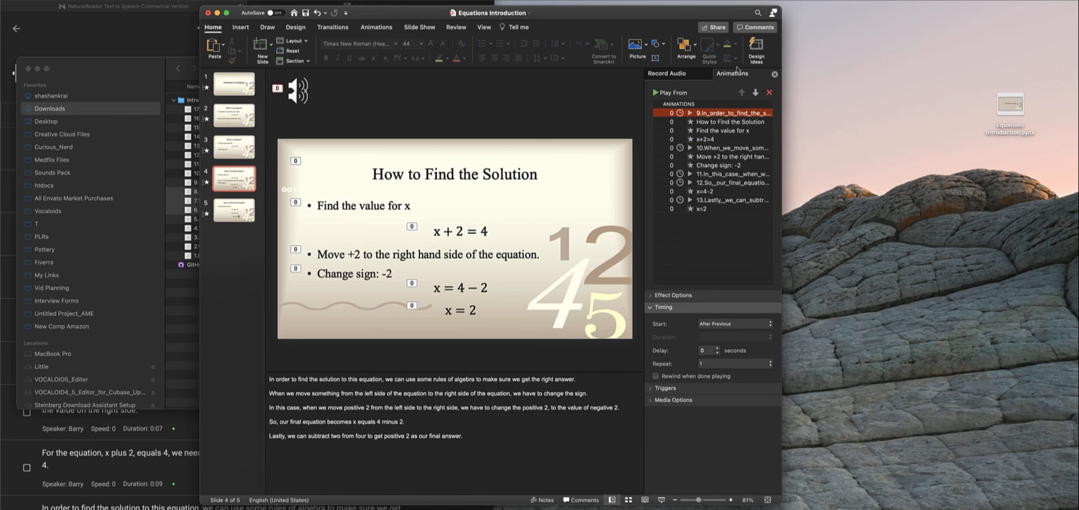
On slide 3, set audio clips 7 and 8 to start After Previous and clip 6 to start With Previous.
left_click(237, 149)
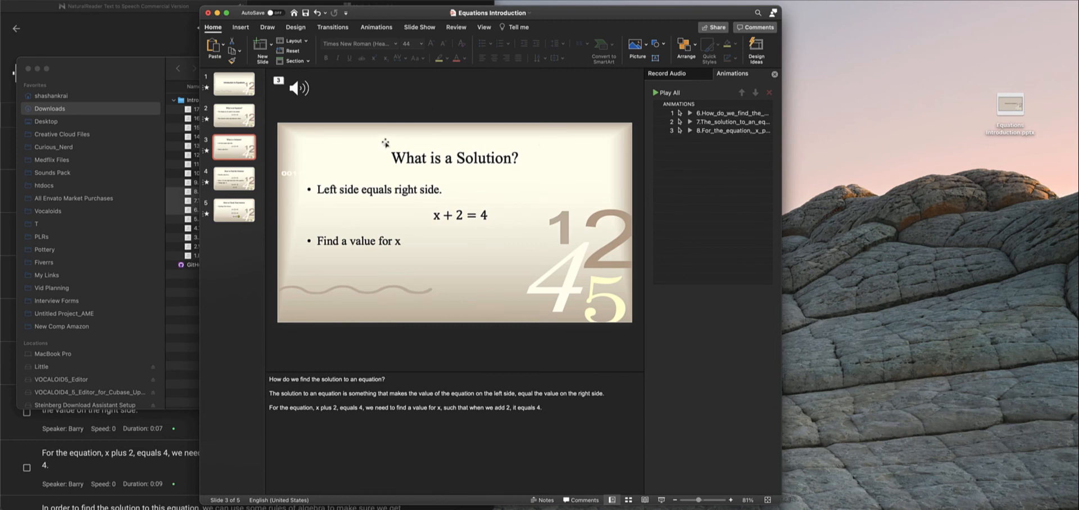
left_click(722, 113)
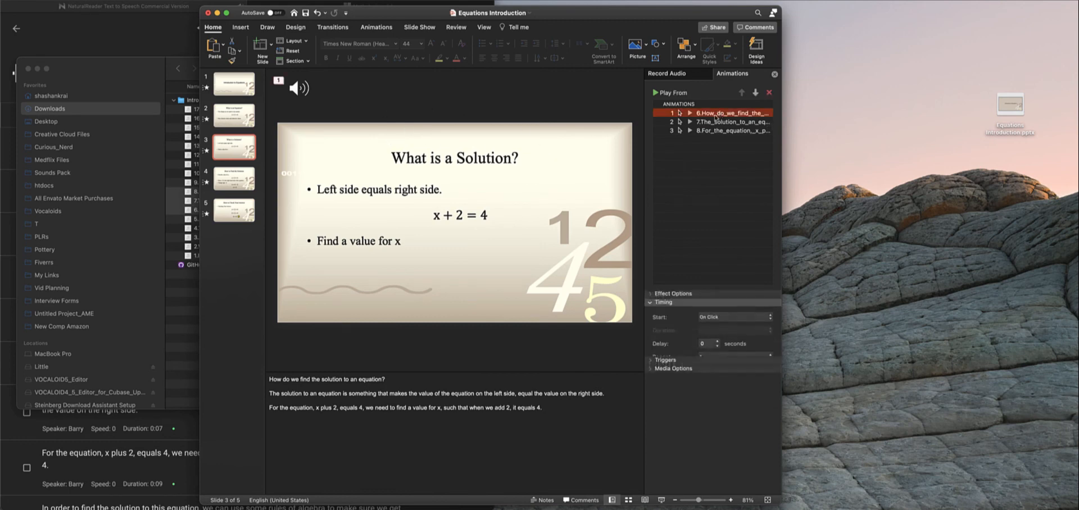
left_click(705, 130, "shift")
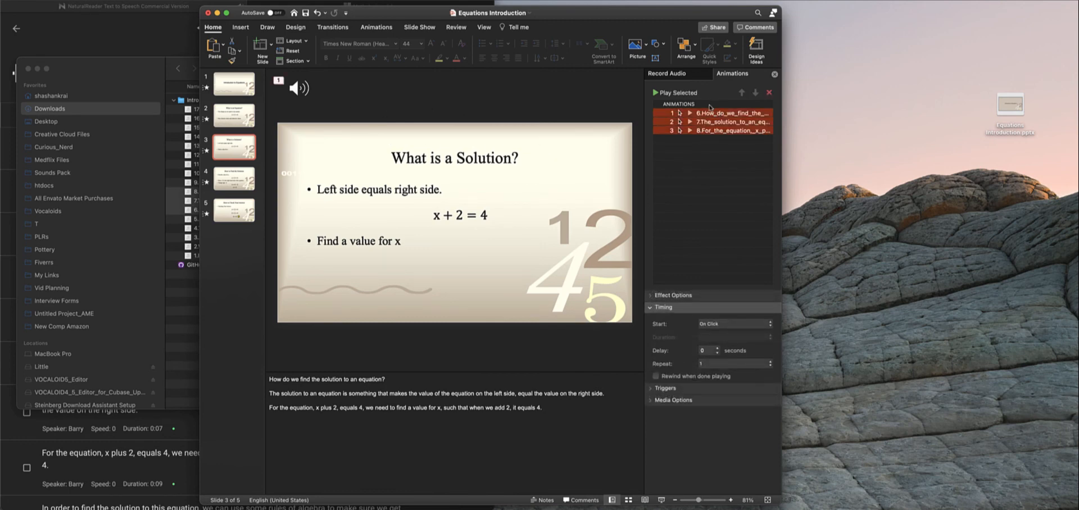
left_click(731, 322)
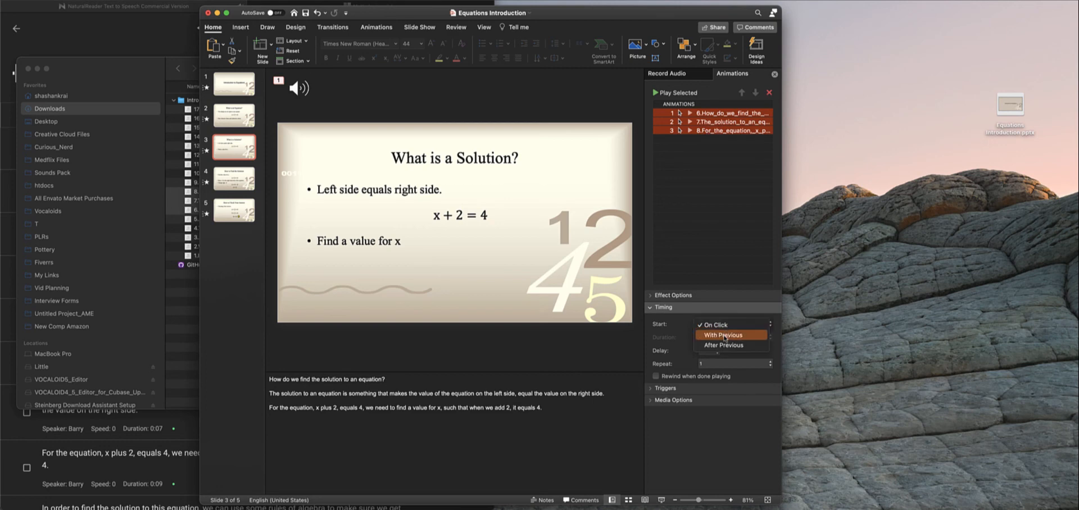
left_click(725, 345)
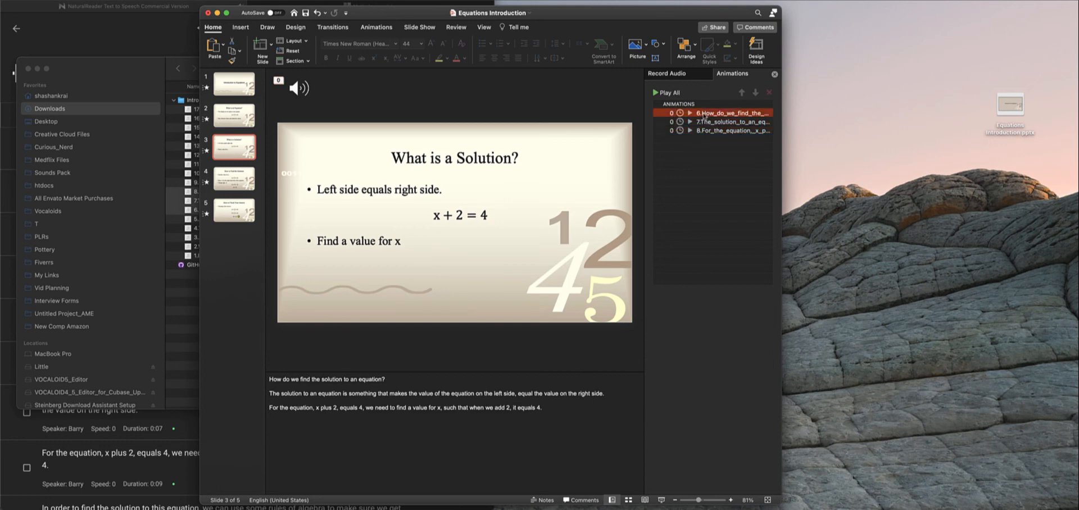
left_click(730, 325)
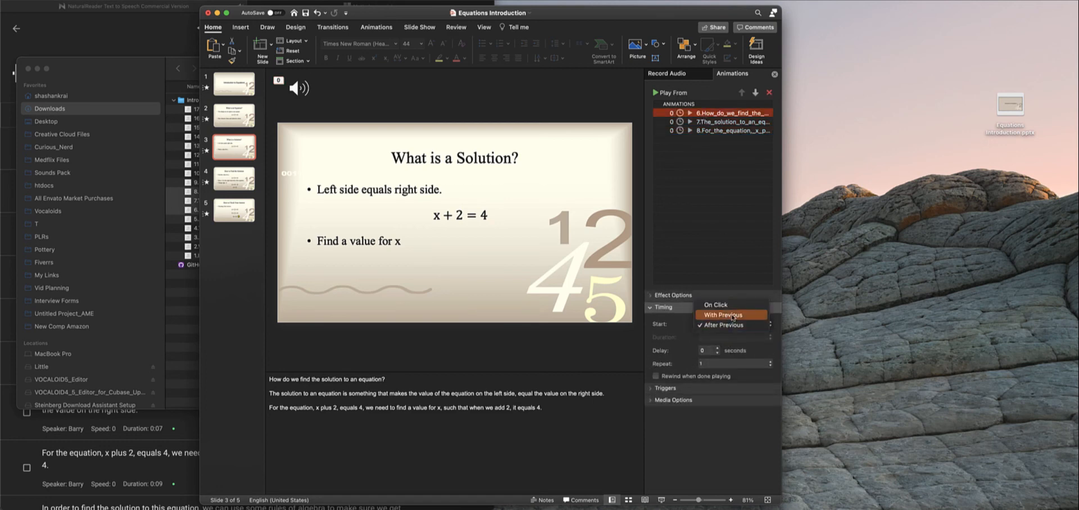
left_click(725, 313)
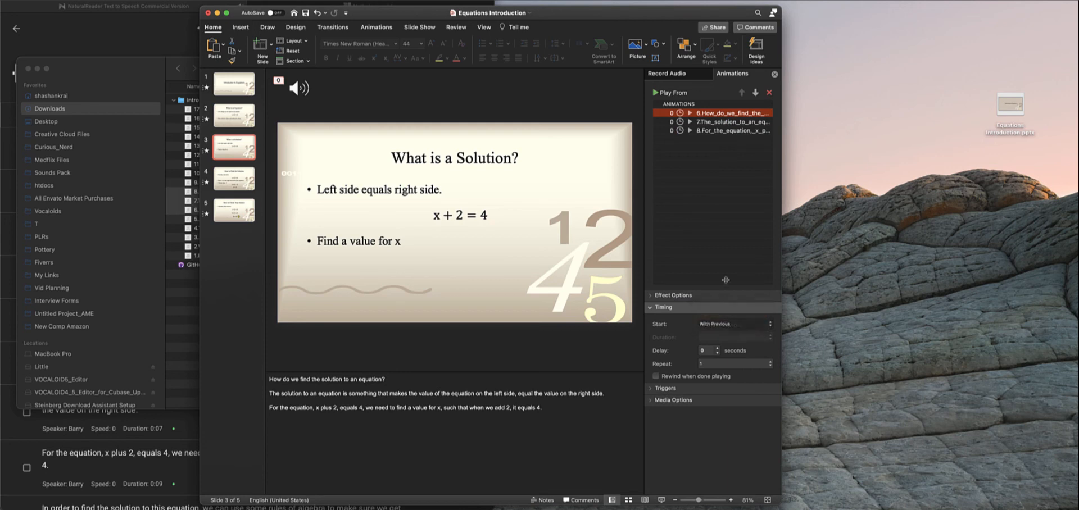
Apply the Fly In animation to slide 3's title, both bullet lines and the x+2=4 equation.
left_click(303, 93)
left_click(312, 142)
left_click_drag(288, 118, 641, 340)
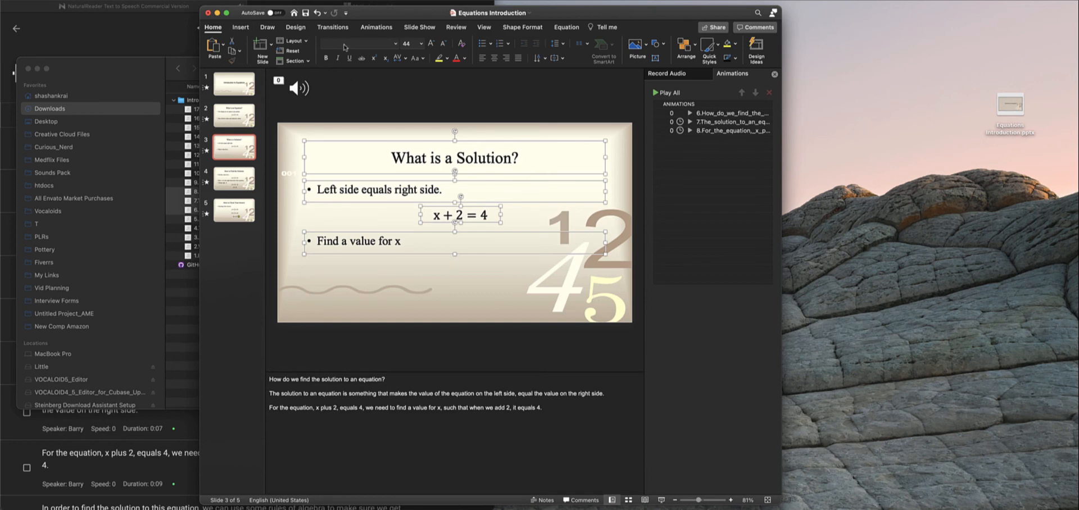
left_click(376, 27)
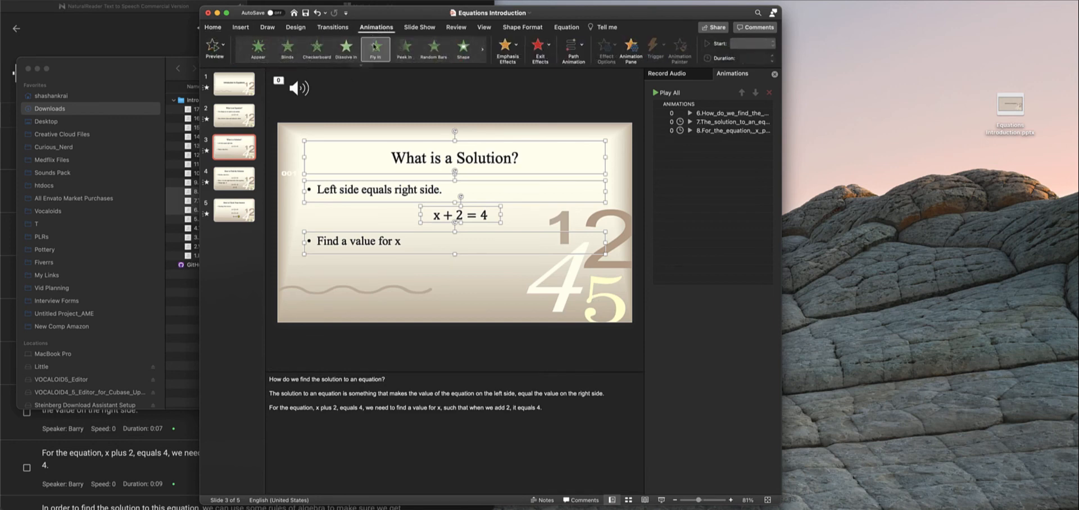
left_click(375, 47)
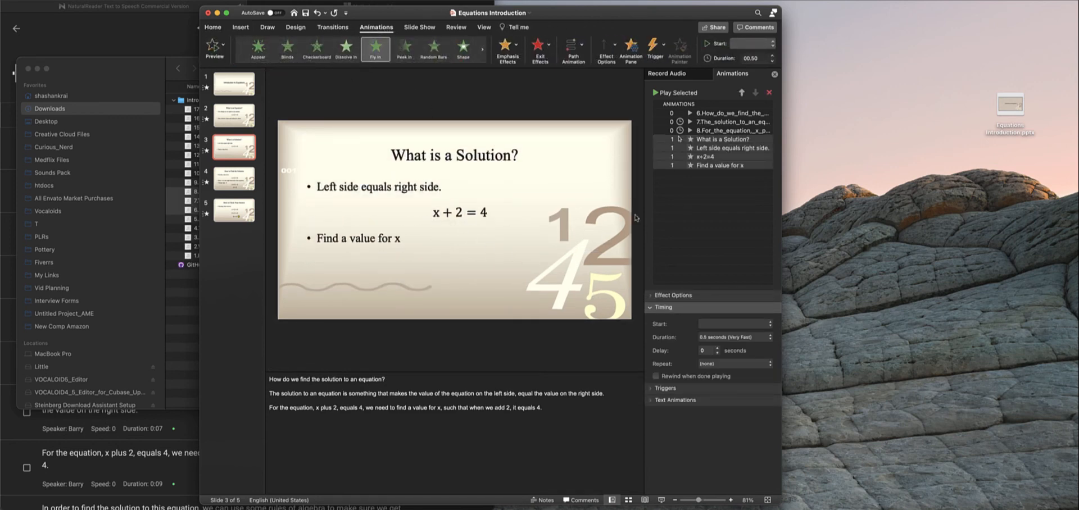
Set slide 3's four text and equation animations to start With Previous.
left_click(715, 175)
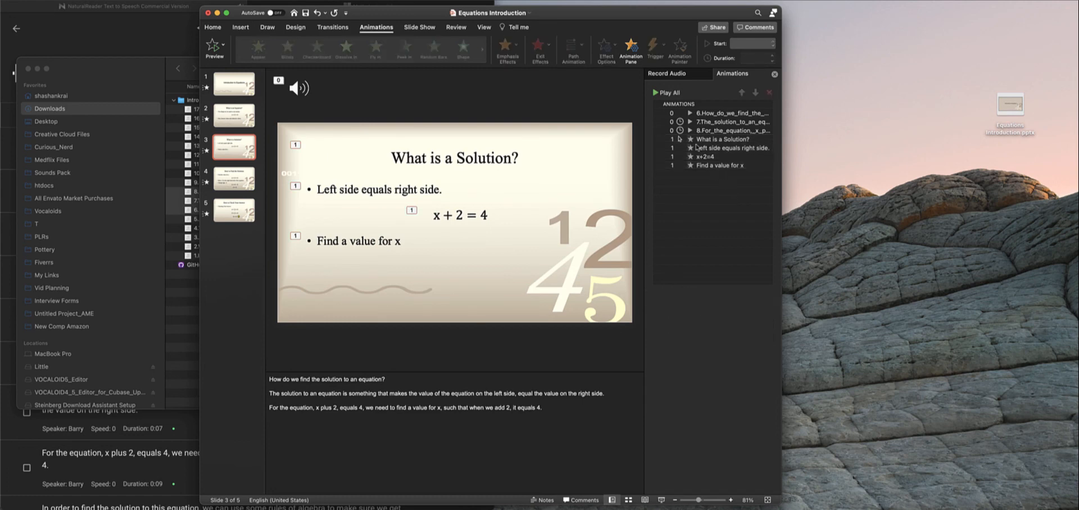
left_click_drag(696, 140, 703, 167)
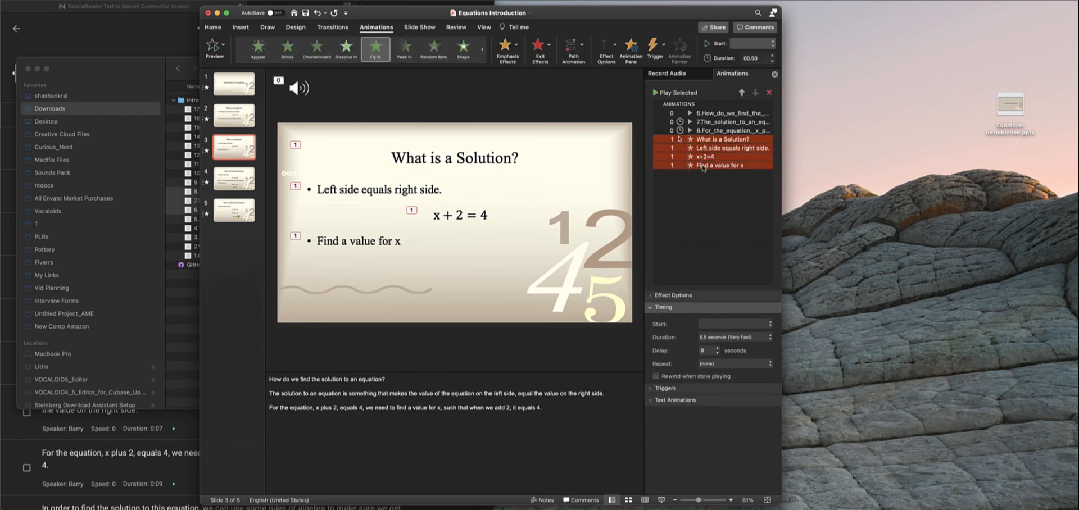
left_click(732, 325)
left_click(735, 336)
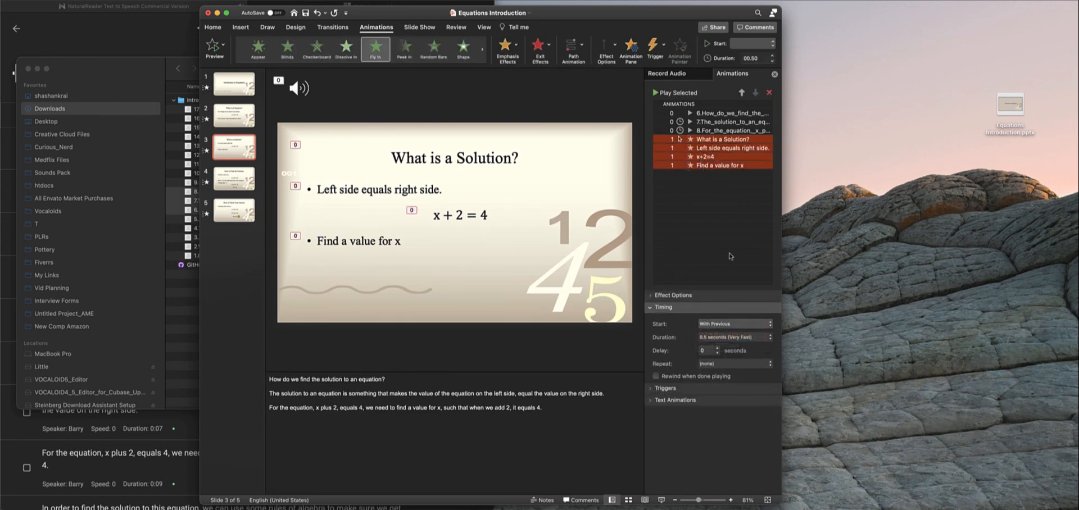
Reorder slide 3's animations so that audio clip 6 comes first, followed directly by the "What is a Solution?" title.
left_click(731, 140)
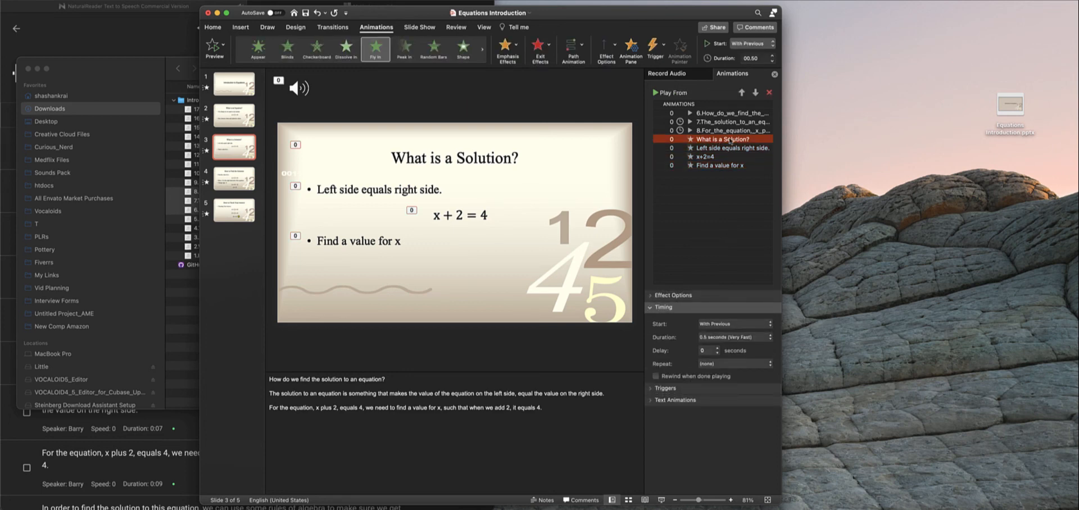
left_click_drag(725, 140, 722, 111)
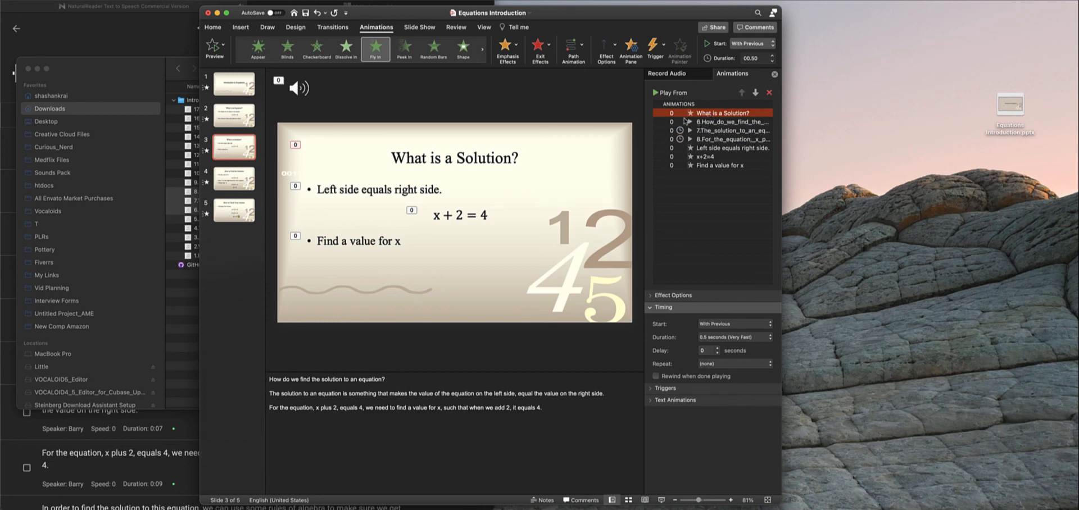
left_click_drag(685, 121, 738, 111)
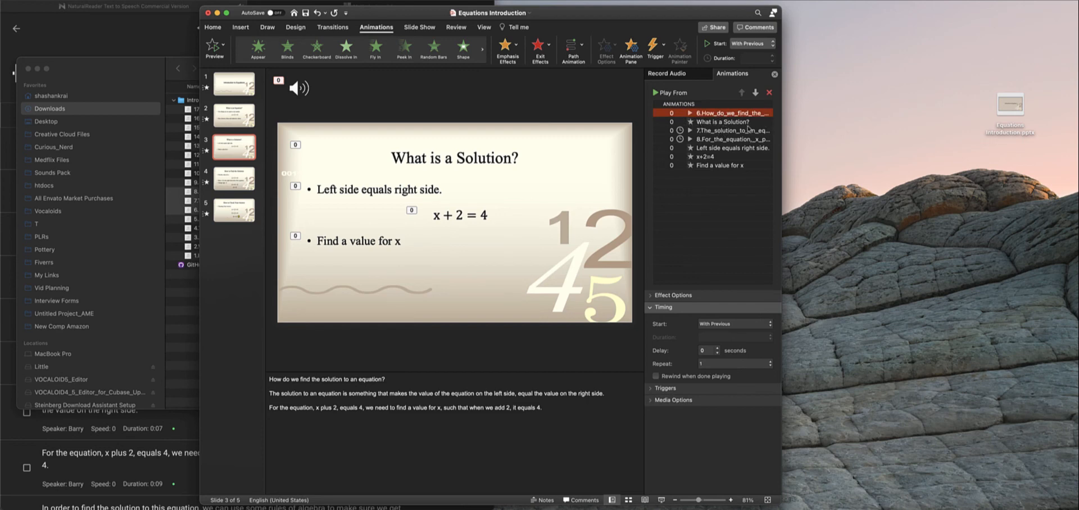
Check slide 3's title, audio clip 7 and first narration note against the animations and notes of slide 4.
left_click(435, 158)
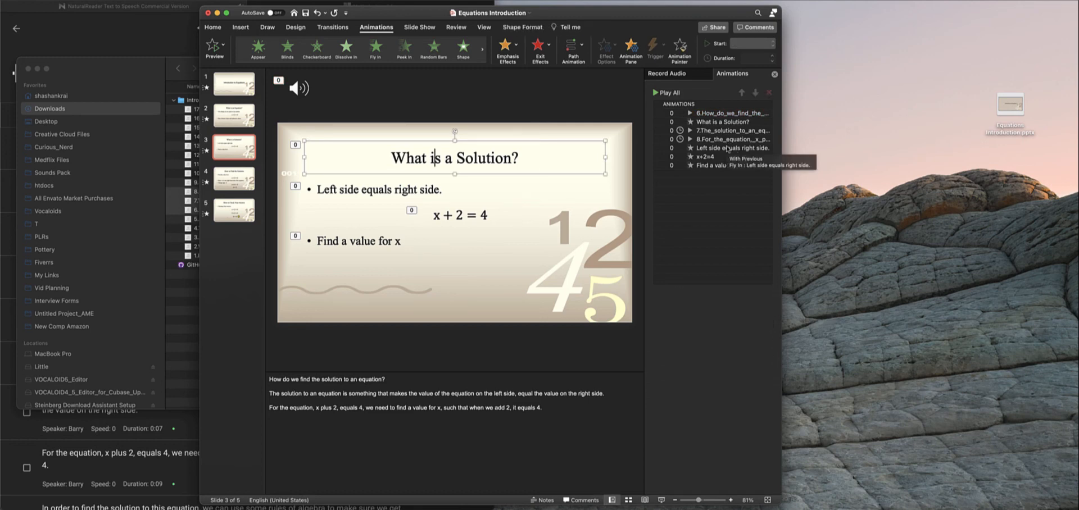
left_click(720, 132)
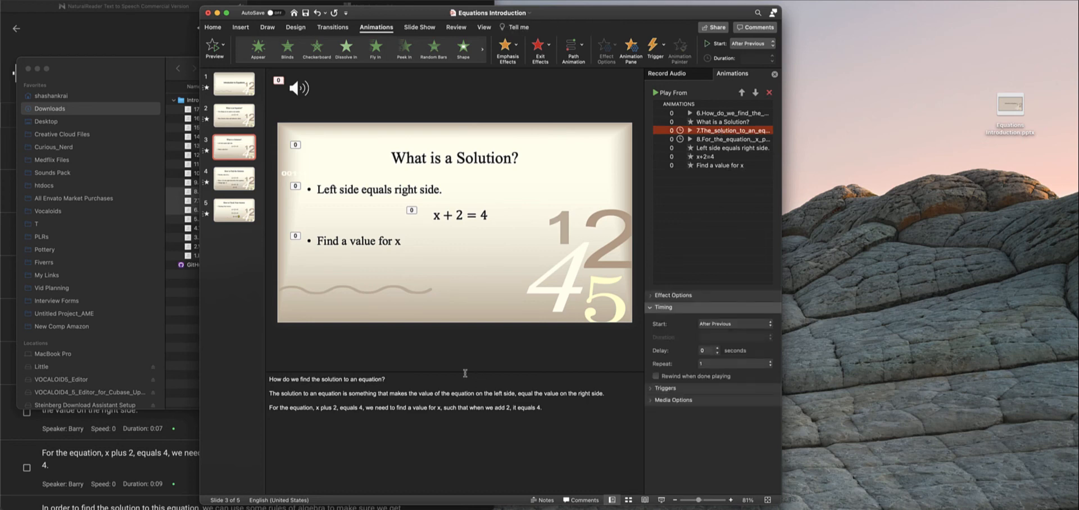
left_click_drag(425, 384, 262, 386)
left_click(290, 387)
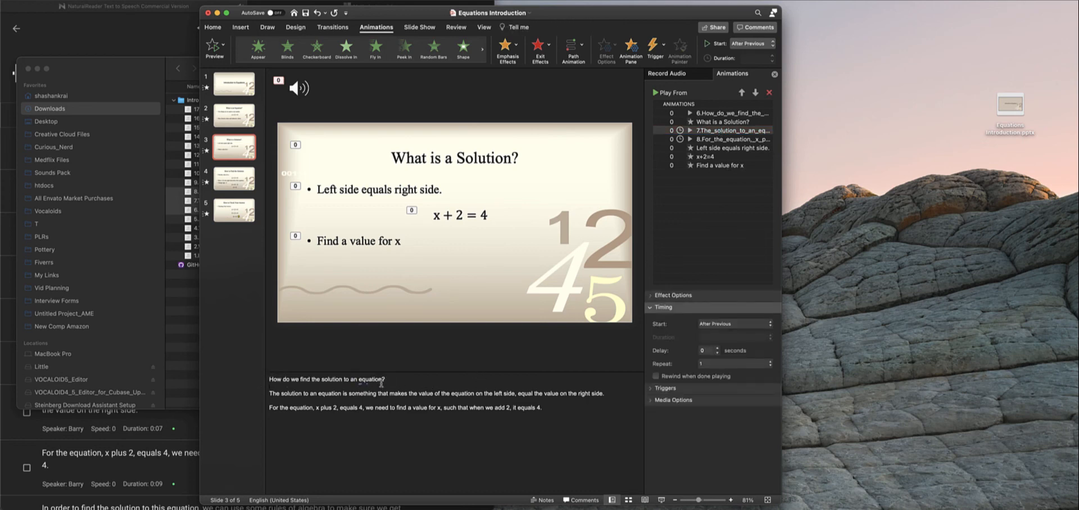
left_click_drag(430, 386, 221, 375)
left_click(239, 181)
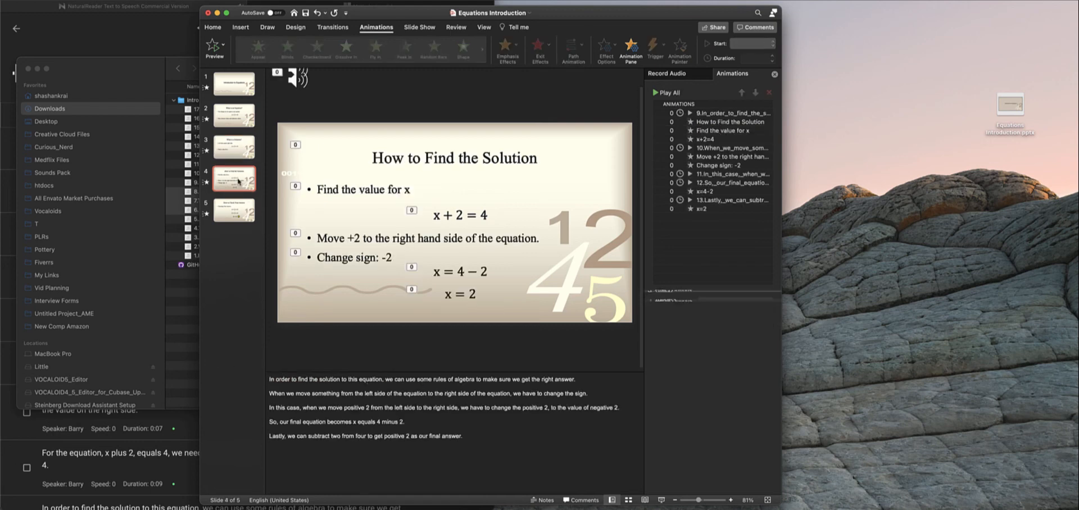
left_click(243, 158)
left_click(241, 189)
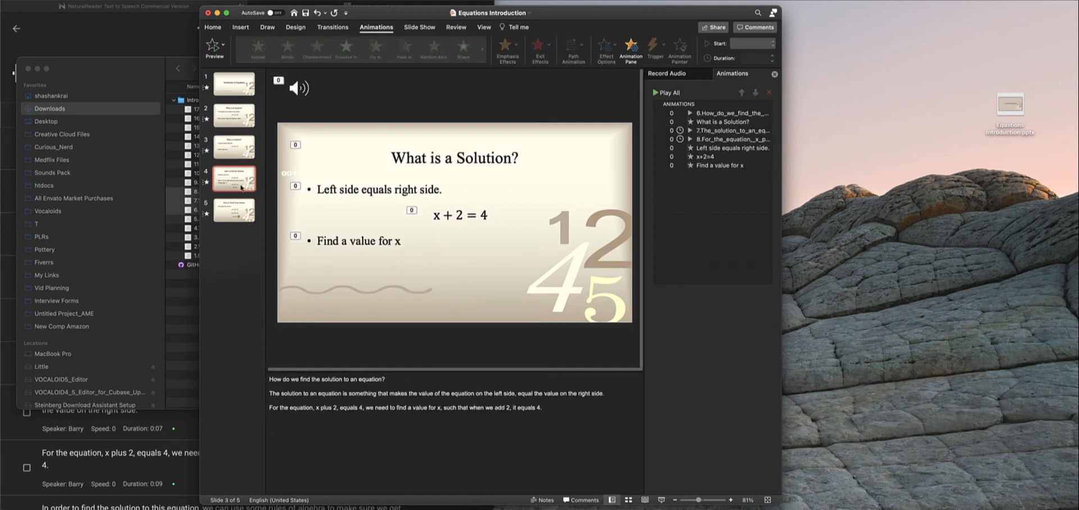
left_click(244, 159)
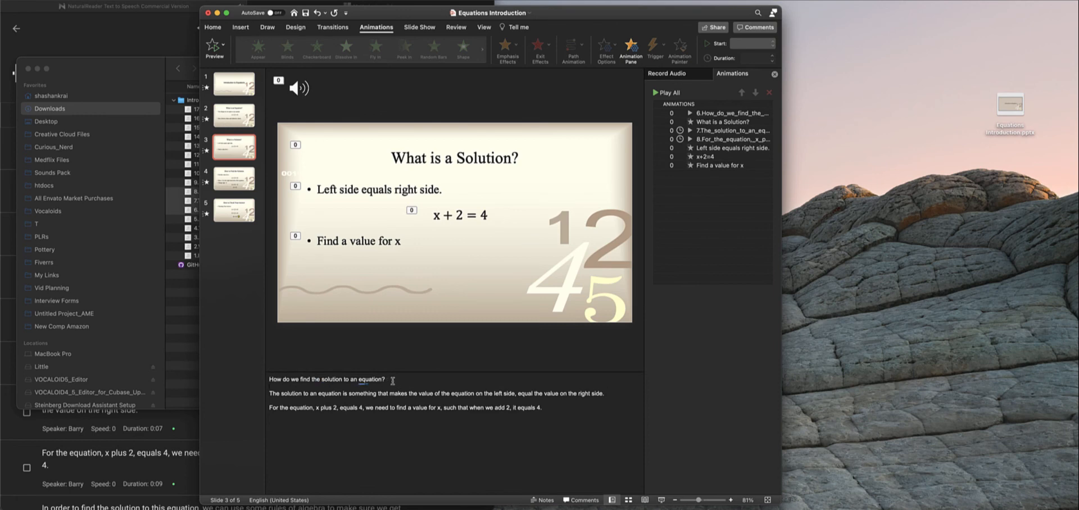
left_click_drag(391, 382, 191, 376)
left_click(235, 172)
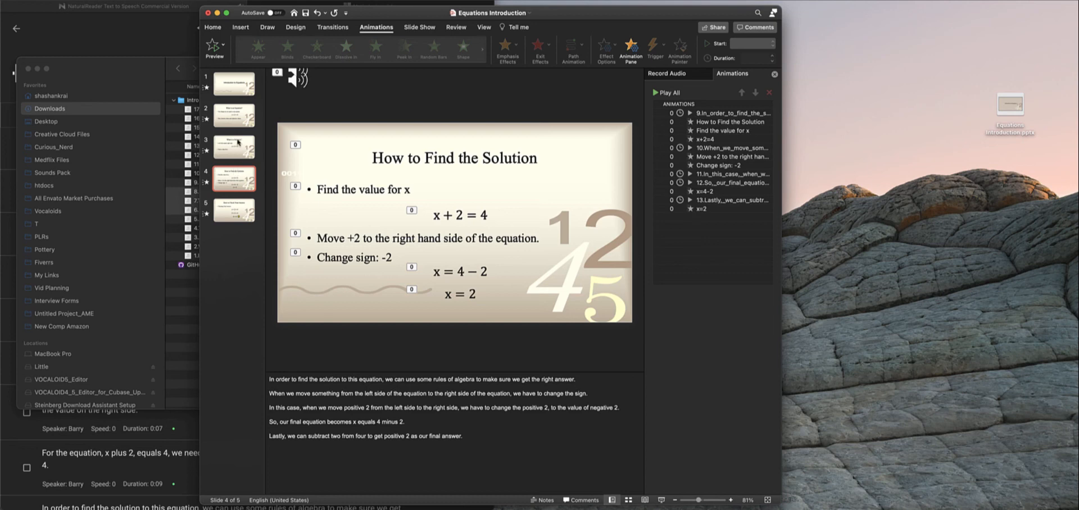
Reword slide 3's first narration note to "What is a solution to an equation?" and copy that line.
left_click(238, 143)
left_click_drag(409, 381, 231, 381)
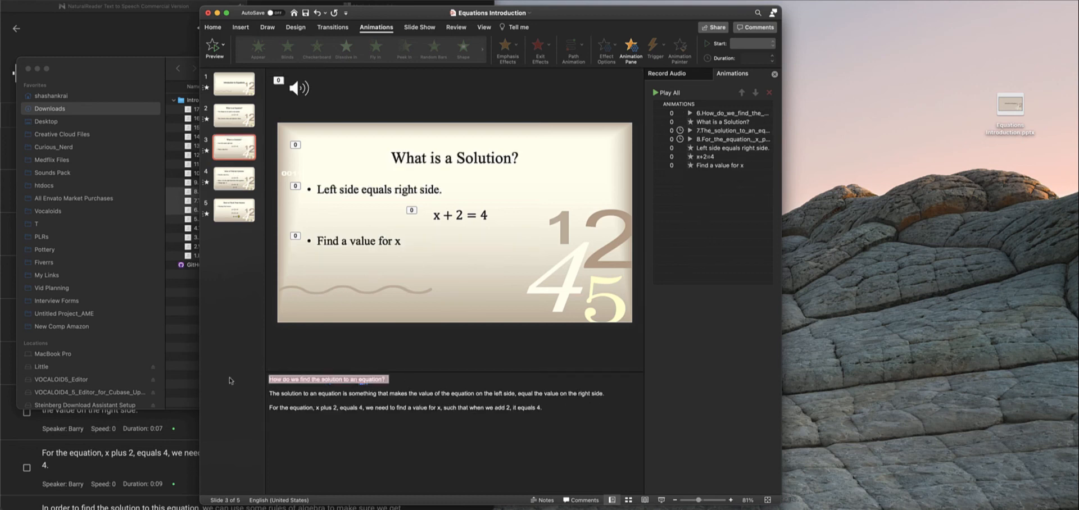
type("What")
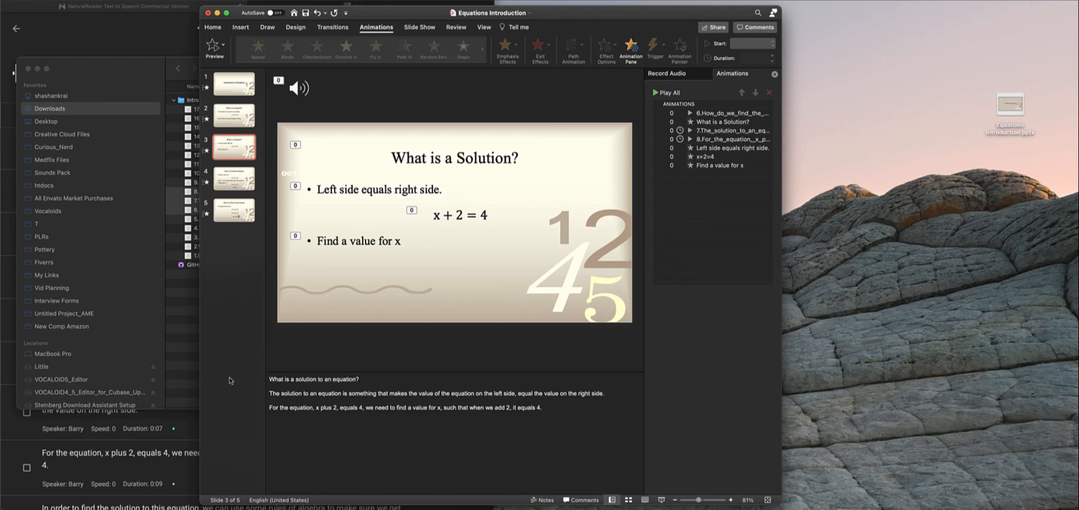
left_click_drag(384, 385, 211, 366)
key("super+c")
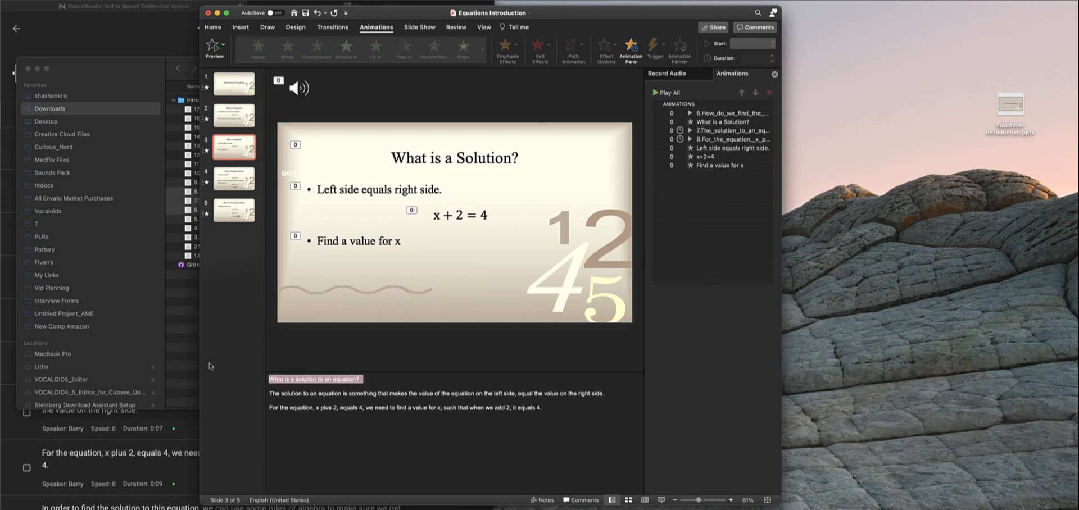
left_click(88, 29)
left_click(16, 28)
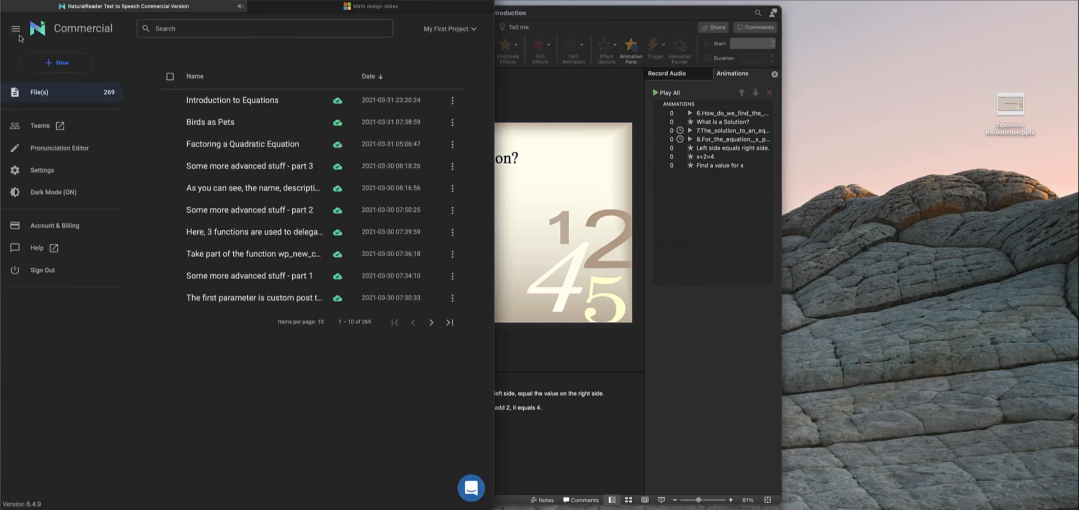
left_click(71, 66)
left_click(56, 90)
left_click(186, 236)
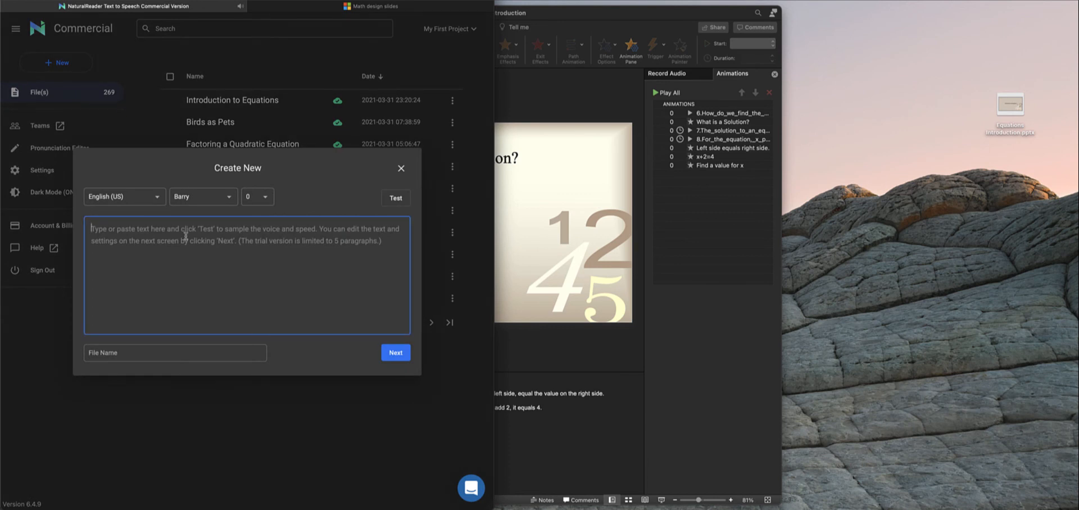
key("super+v")
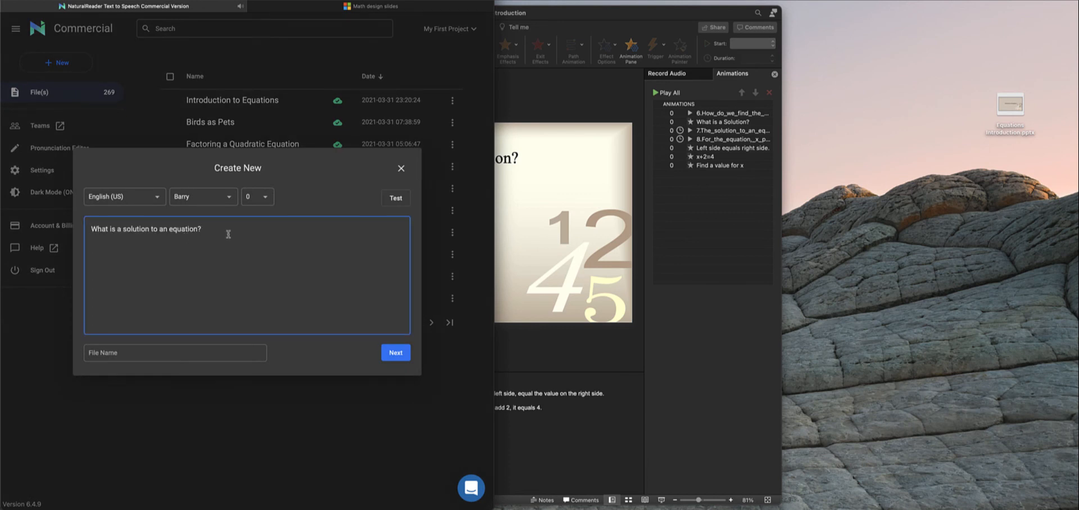
left_click(400, 168)
Insert the copied line as a new Barry-voiced paragraph in NaturalReader's Introduction to Equations file and select that paragraph.
left_click(257, 99)
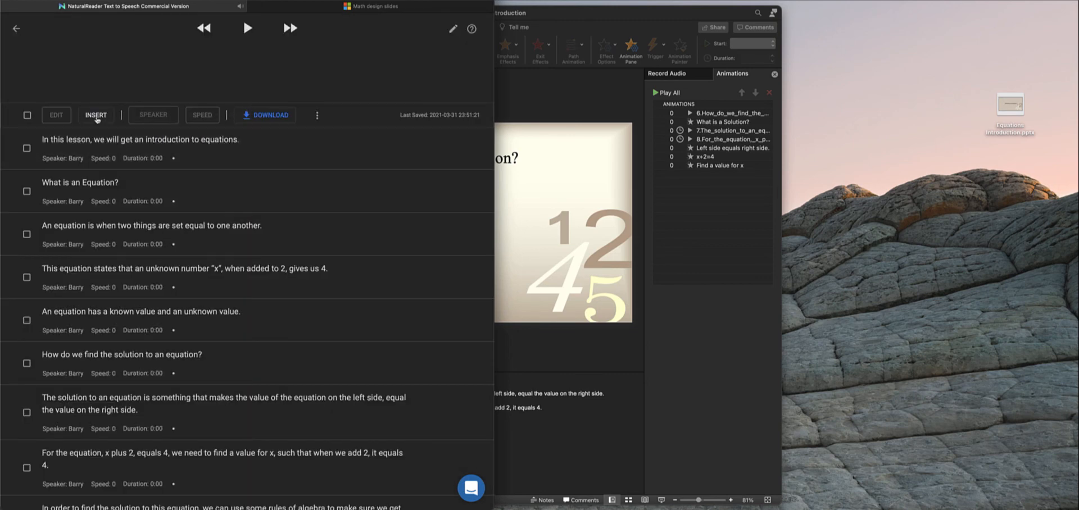
left_click(96, 116)
left_click(102, 141)
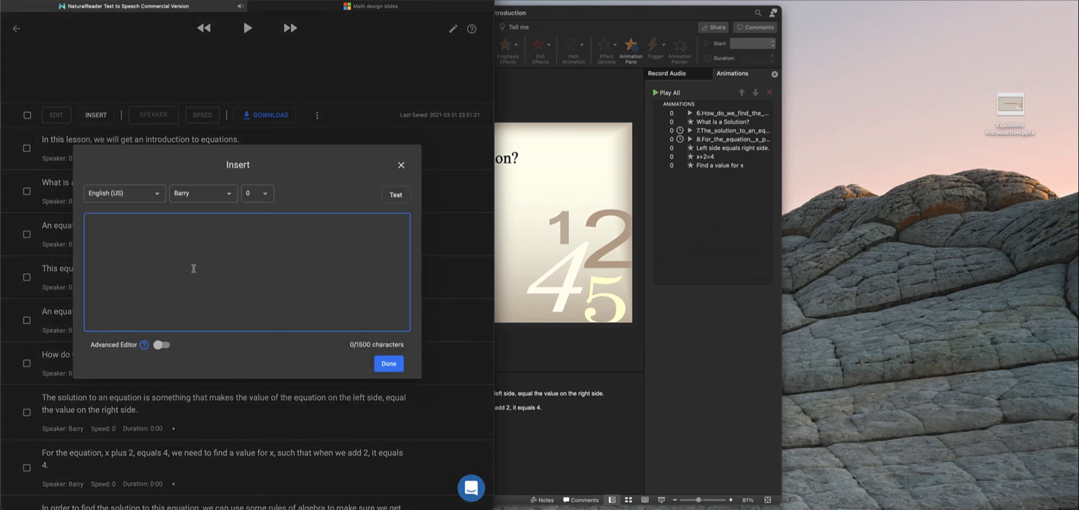
key("super+v")
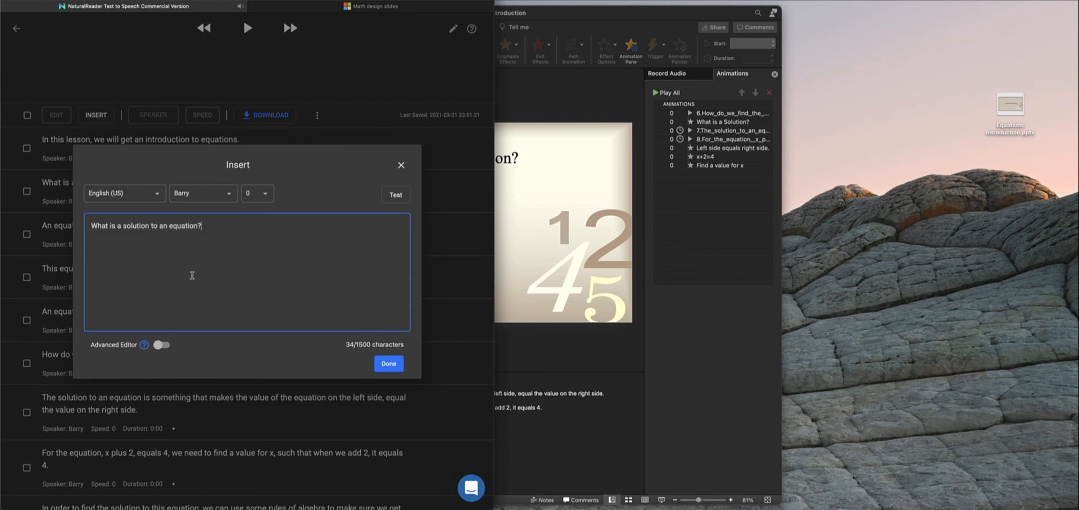
left_click(389, 364)
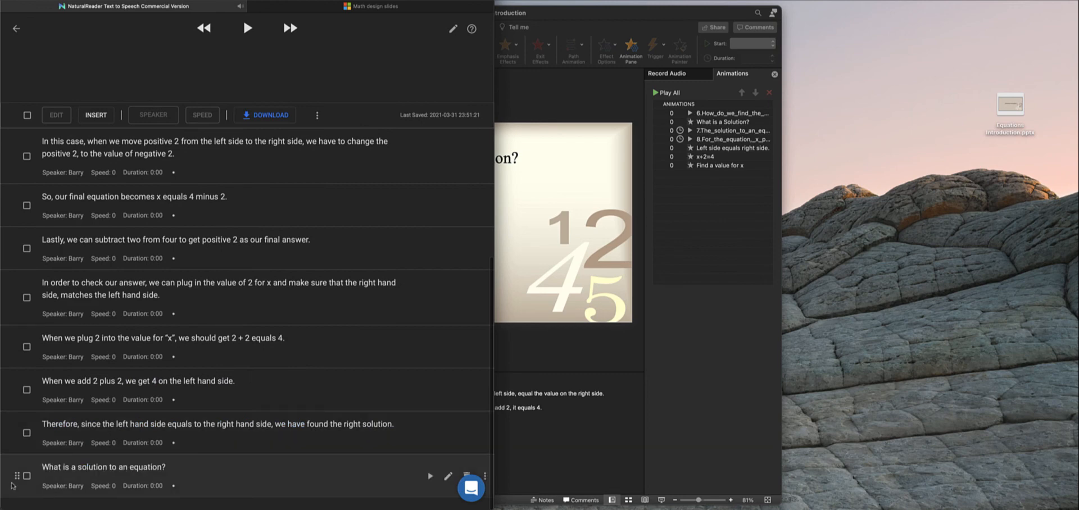
left_click(26, 477)
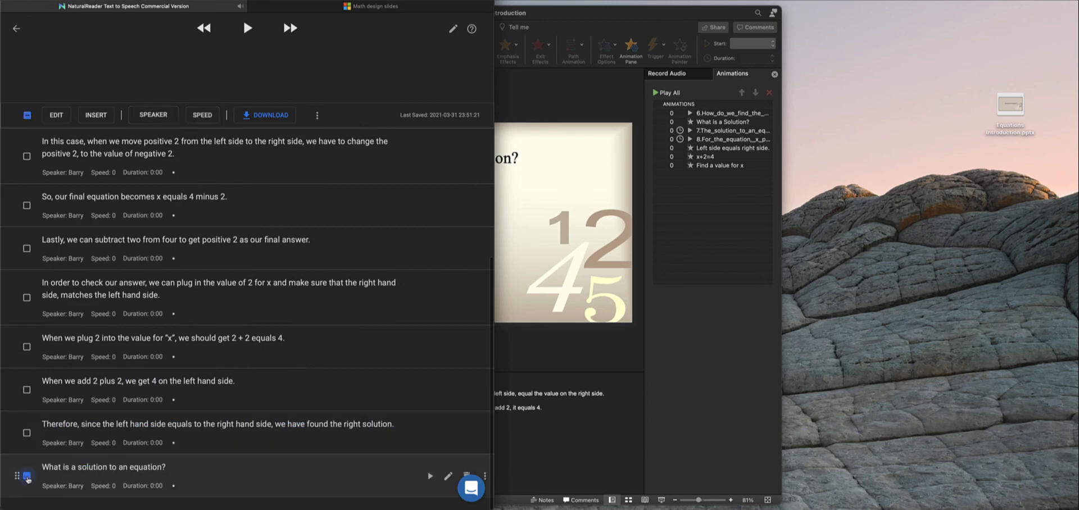
left_click(262, 124)
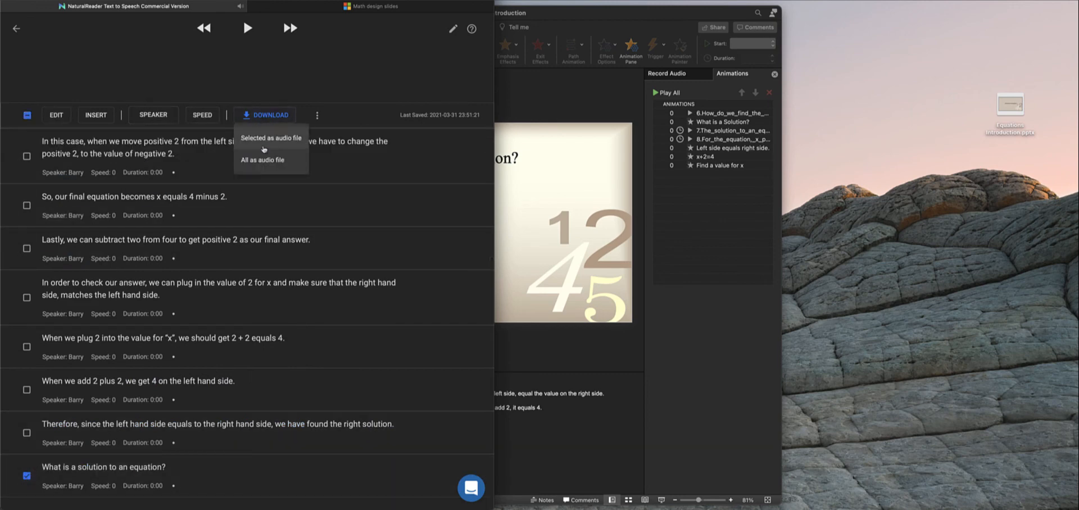
left_click(270, 141)
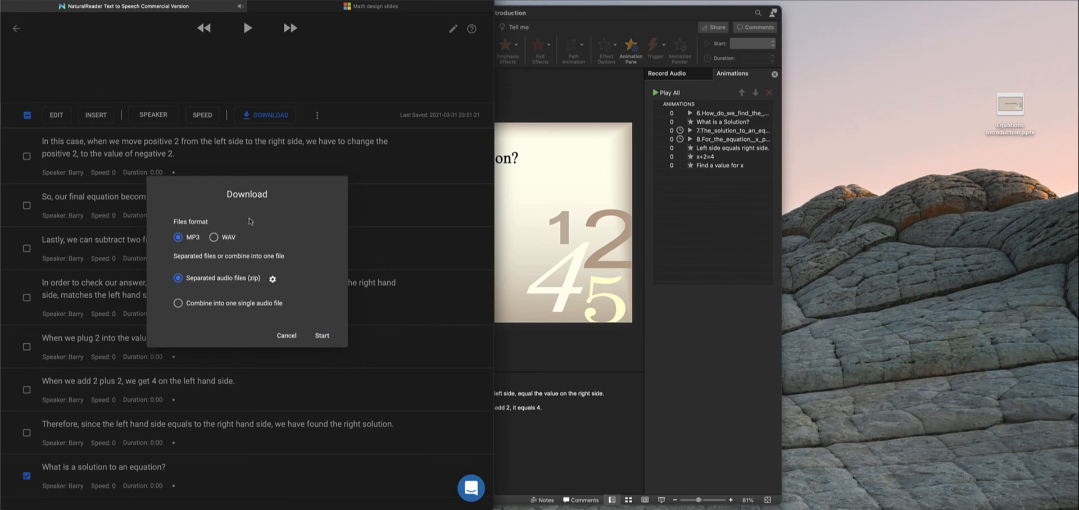
left_click(287, 335)
left_click(264, 119)
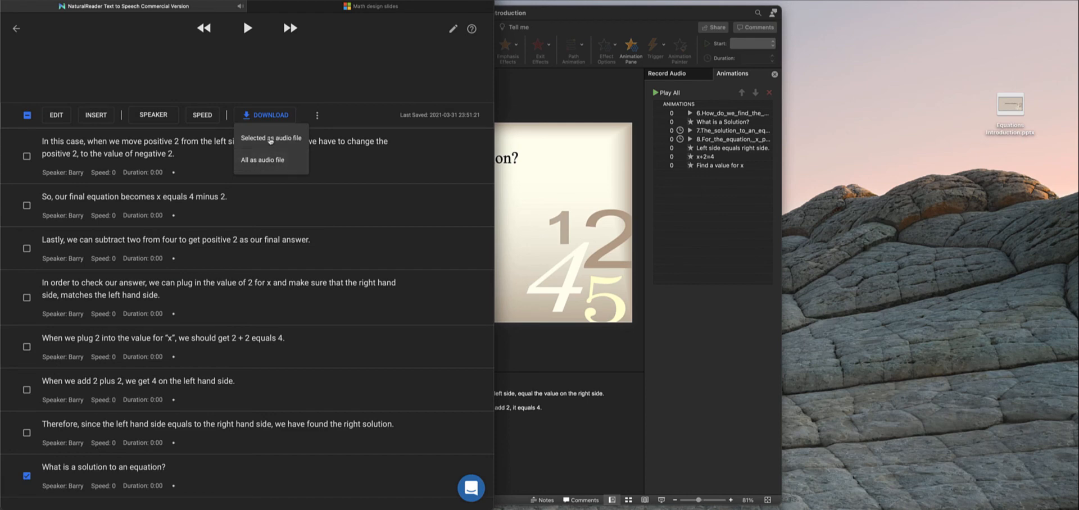
left_click(247, 29)
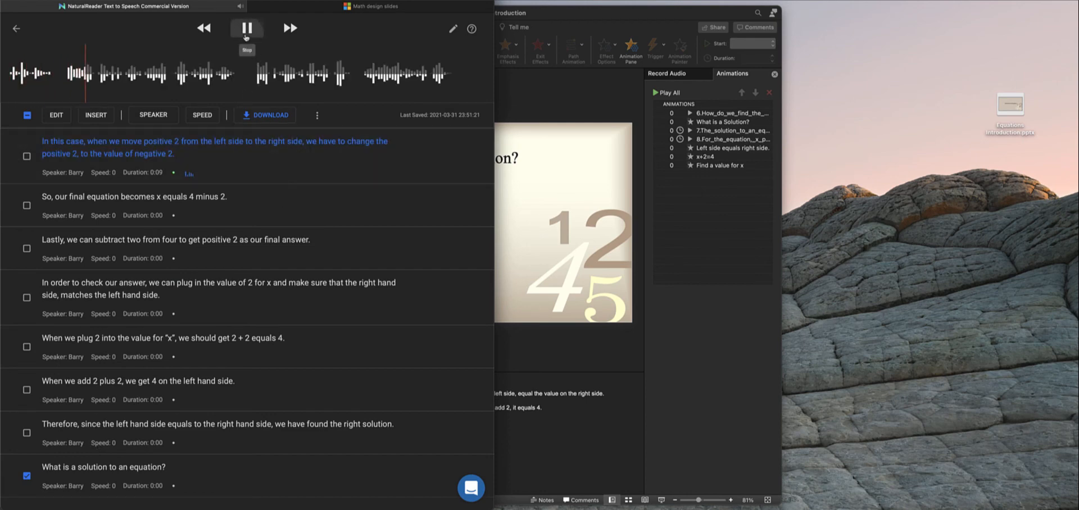
left_click(245, 36)
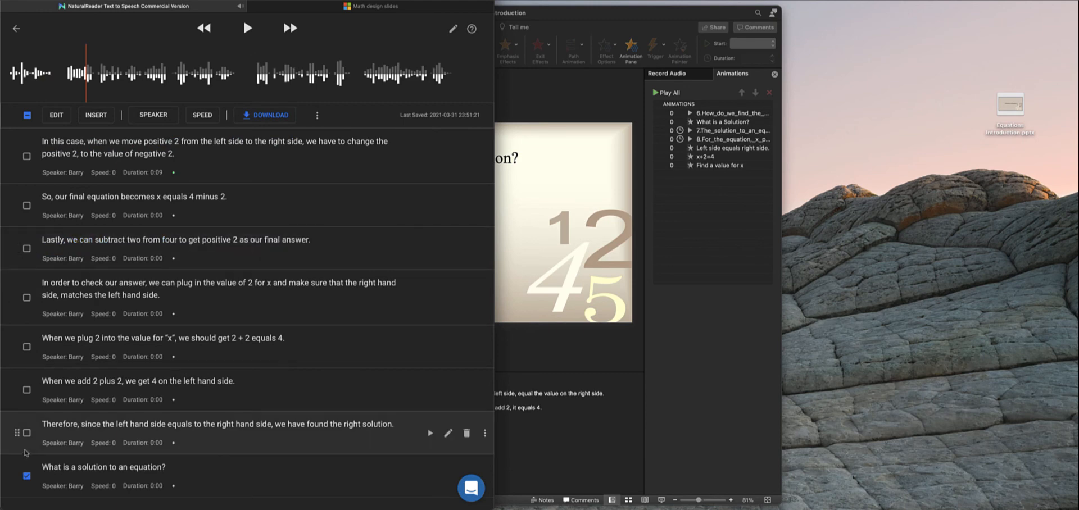
Download only the selected paragraph as MP3 using the separated audio files (zip) option.
left_click(271, 114)
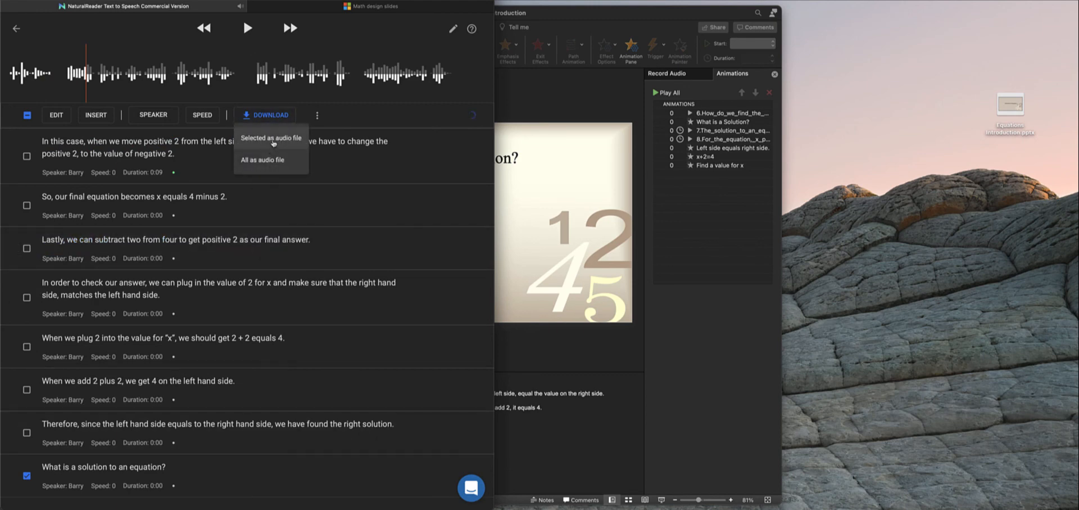
left_click(272, 141)
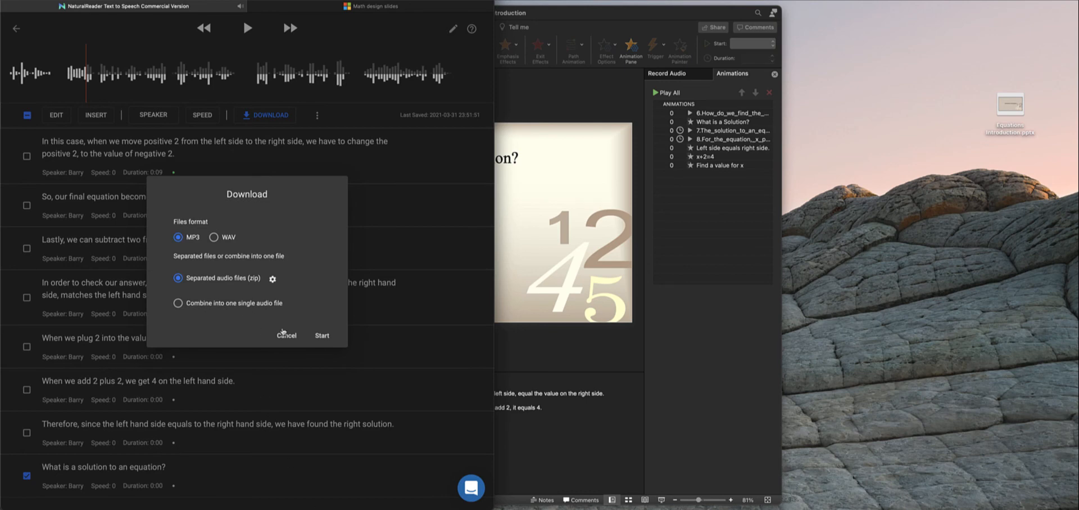
left_click(330, 339)
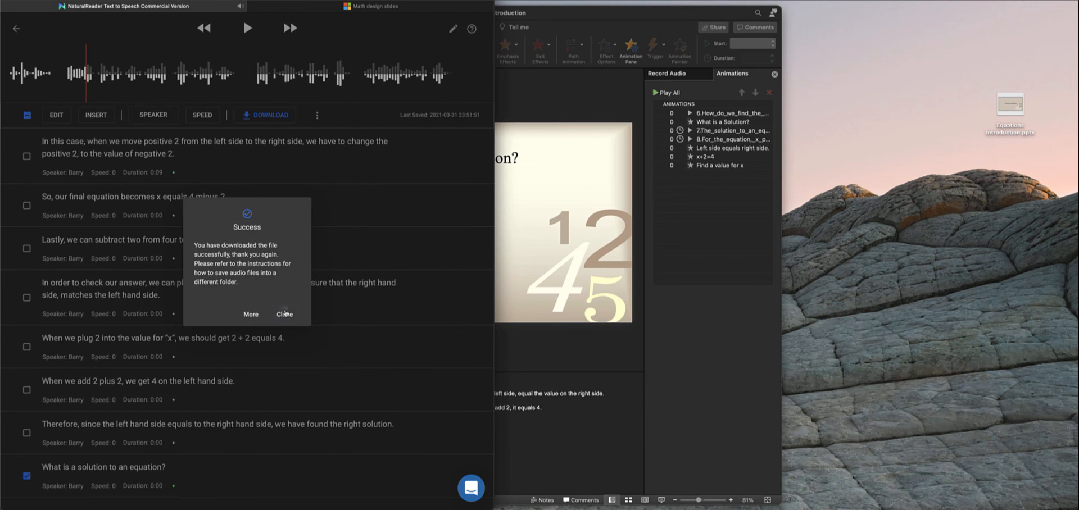
left_click(285, 312)
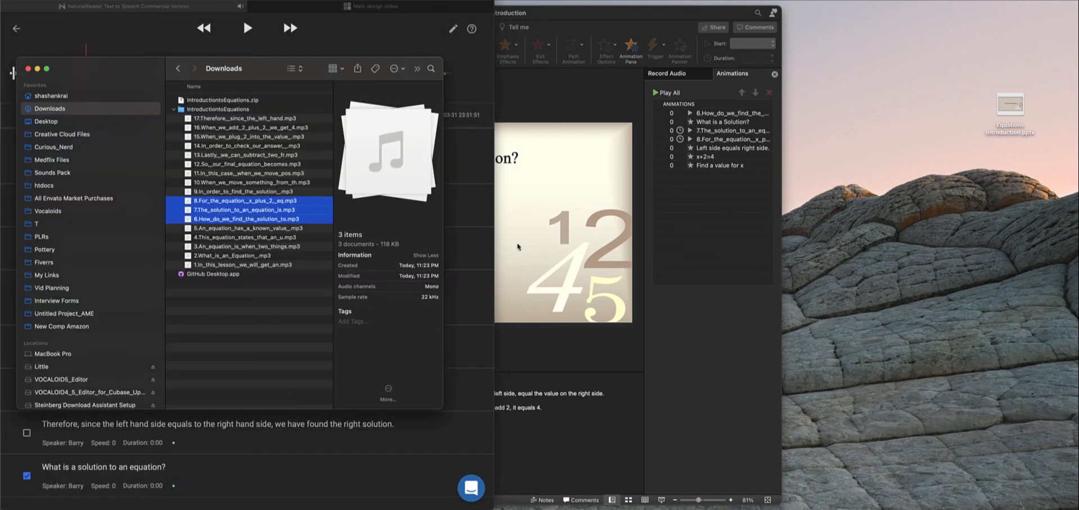
Extract the new IntroductiontoEquations.zip, add audio clip 18 to slide 3 in PowerPoint, and place its icon above the slide.
left_click(208, 102)
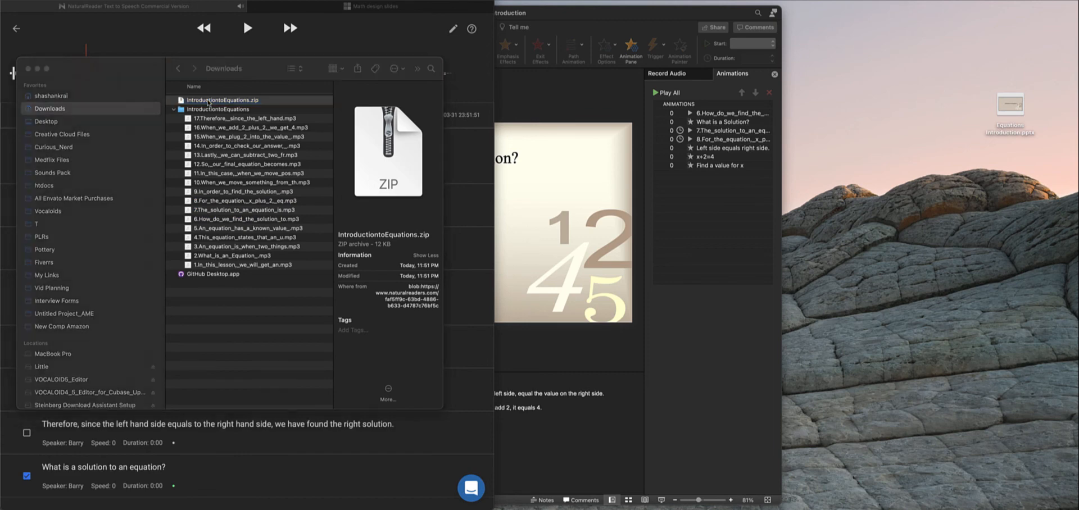
left_click(208, 100)
left_click_drag(208, 101, 512, 103)
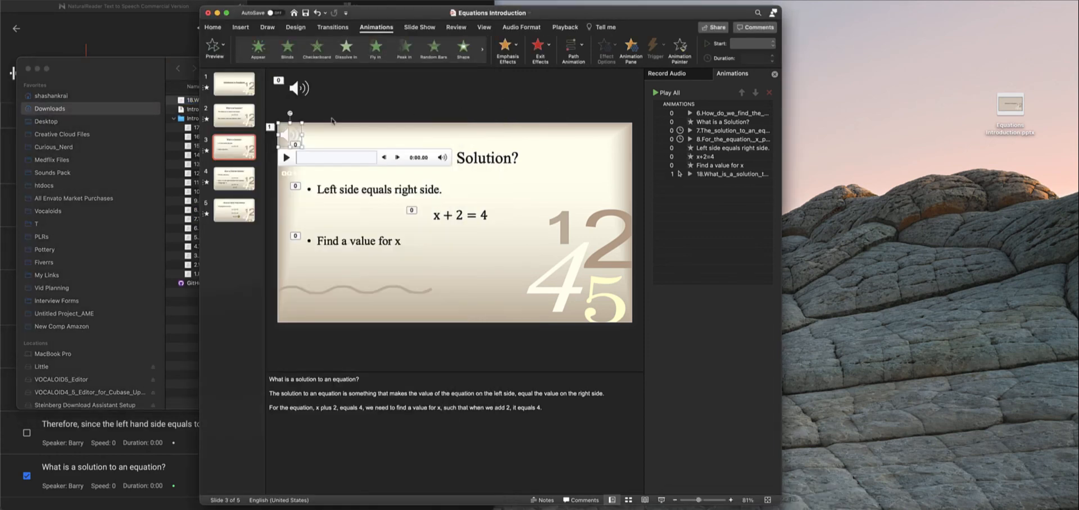
left_click_drag(290, 133, 335, 87)
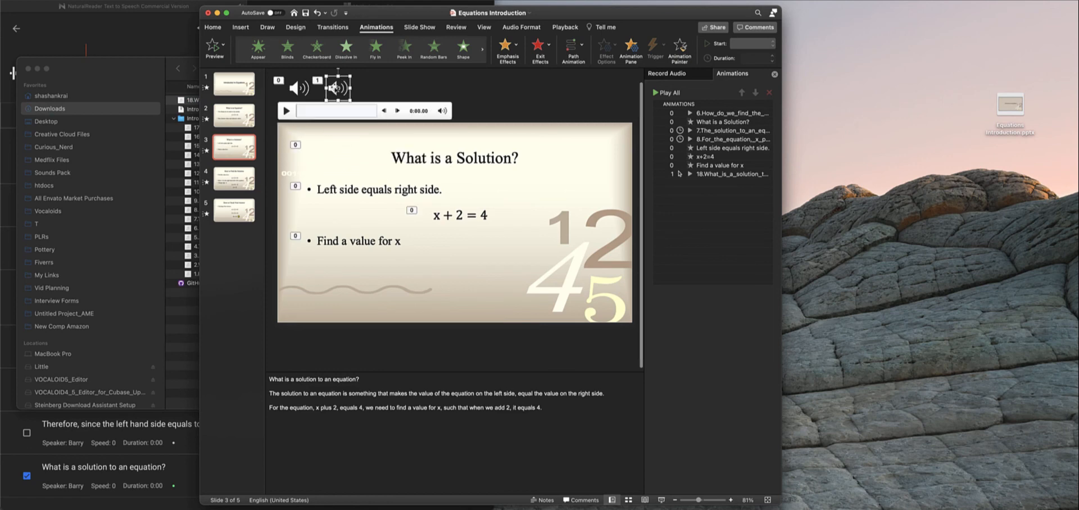
Move audio clip 18 ahead of the "What is a Solution?" title in slide 3's animation order and remove clip 6's animation.
left_click(725, 122)
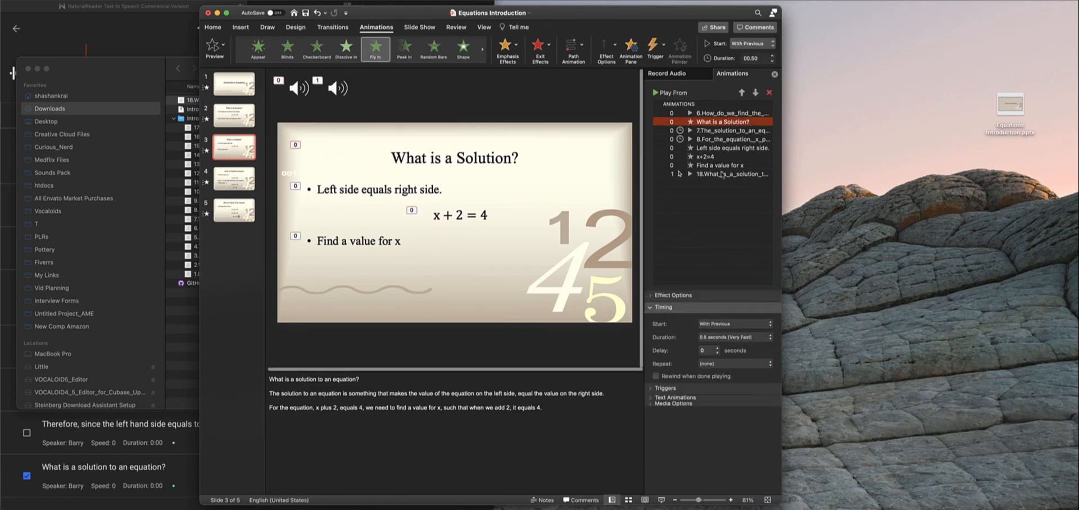
left_click_drag(723, 174, 708, 119)
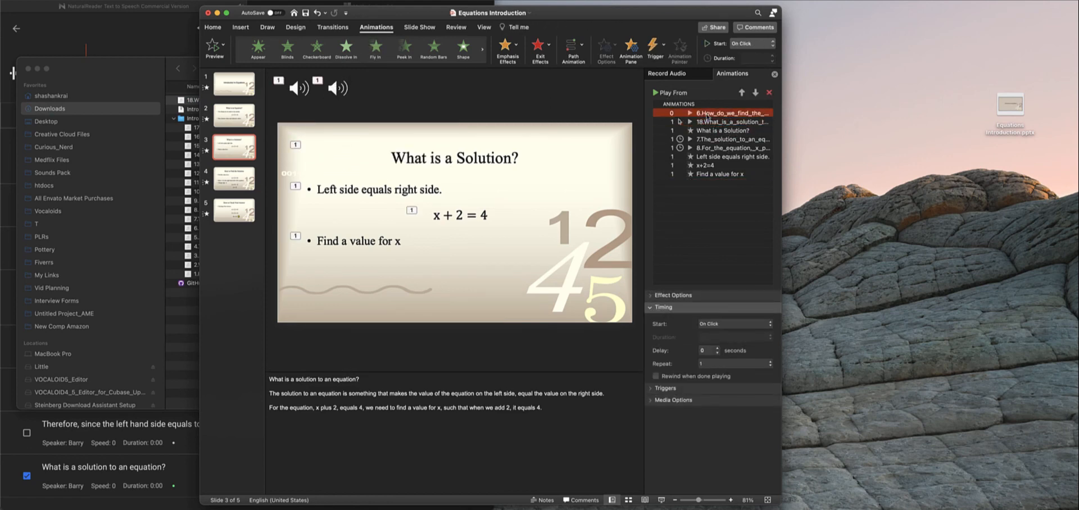
key("Delete")
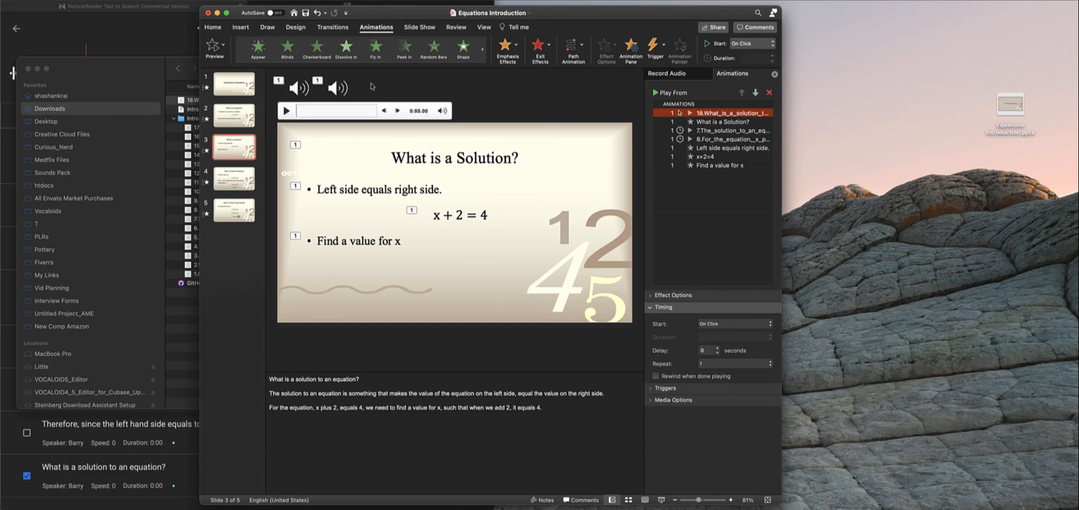
Spread out slide 3's stacked audio icons, play them to identify the old clip 6, delete it and realign the remaining icons.
left_click(337, 88)
left_click_drag(337, 88, 389, 86)
left_click(299, 88)
left_click_drag(294, 87, 360, 101)
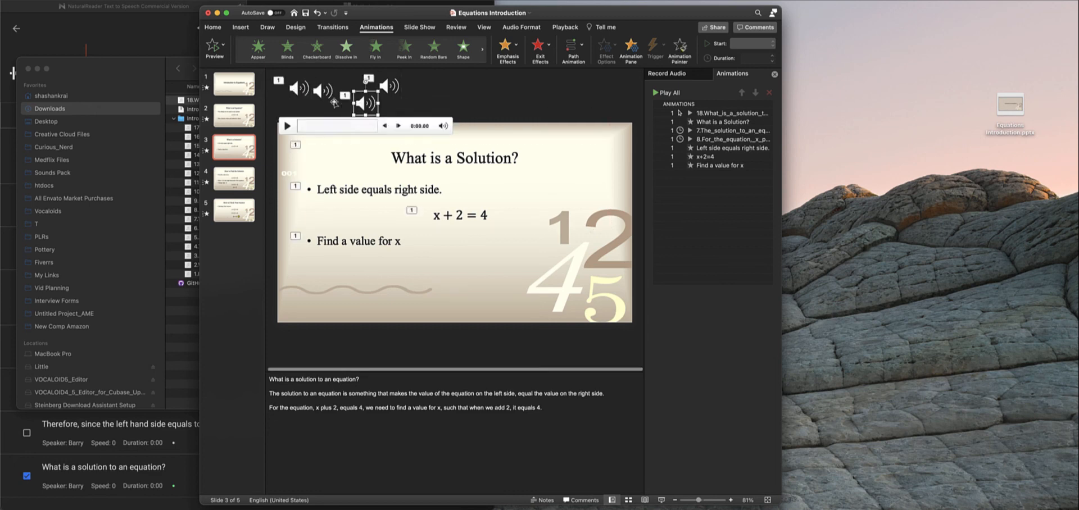
left_click(298, 88)
left_click(286, 110)
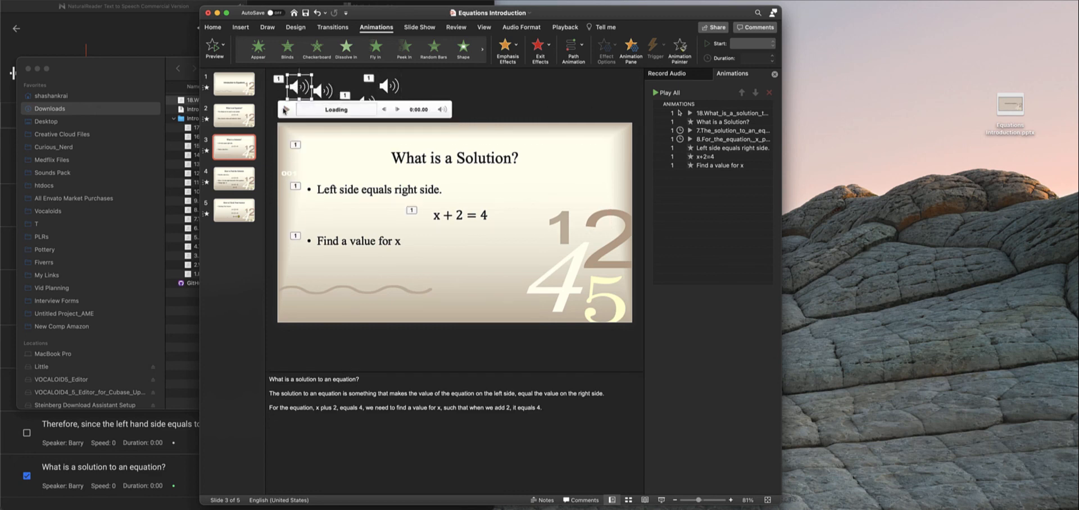
left_click(323, 91)
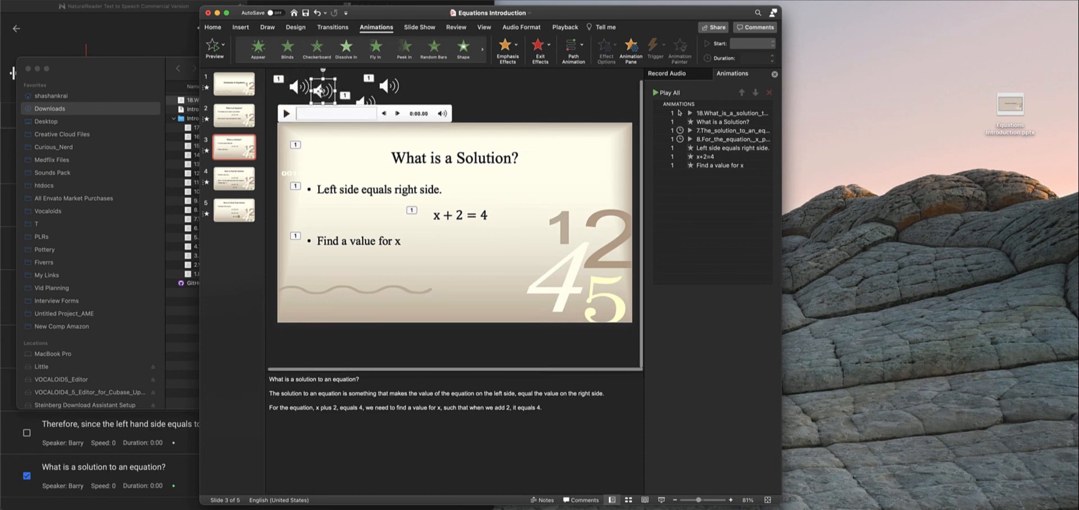
left_click(288, 113)
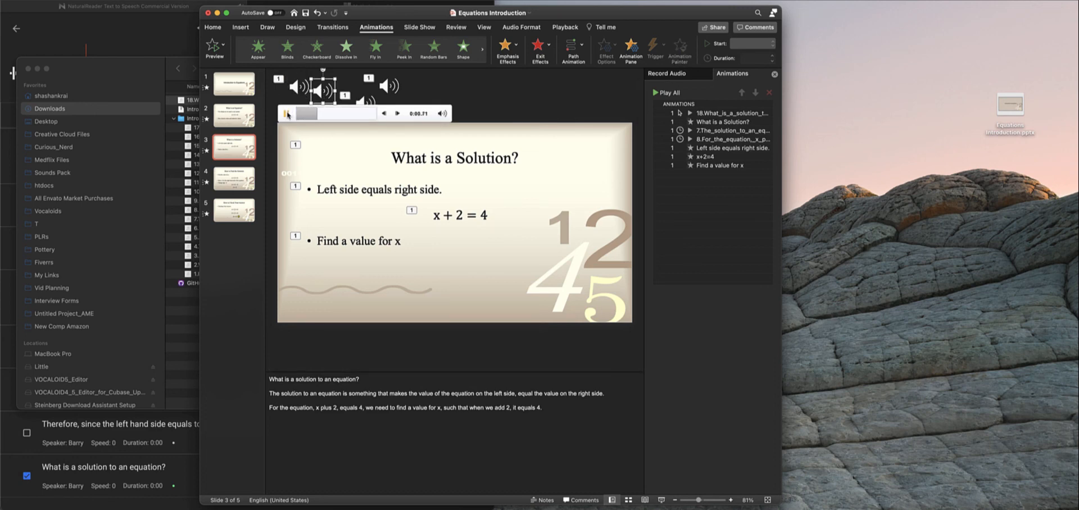
left_click(286, 113)
key("Delete")
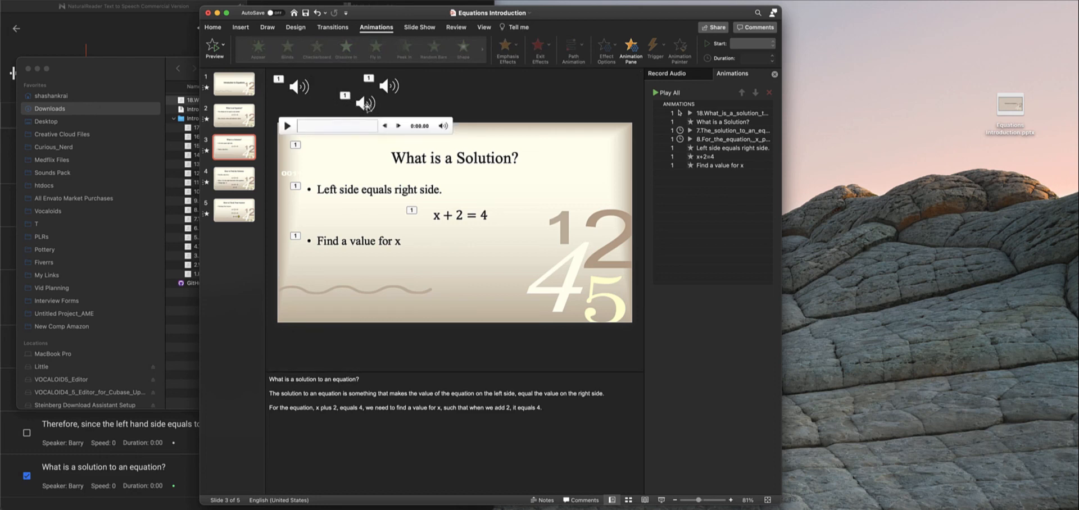
left_click_drag(365, 103, 332, 90)
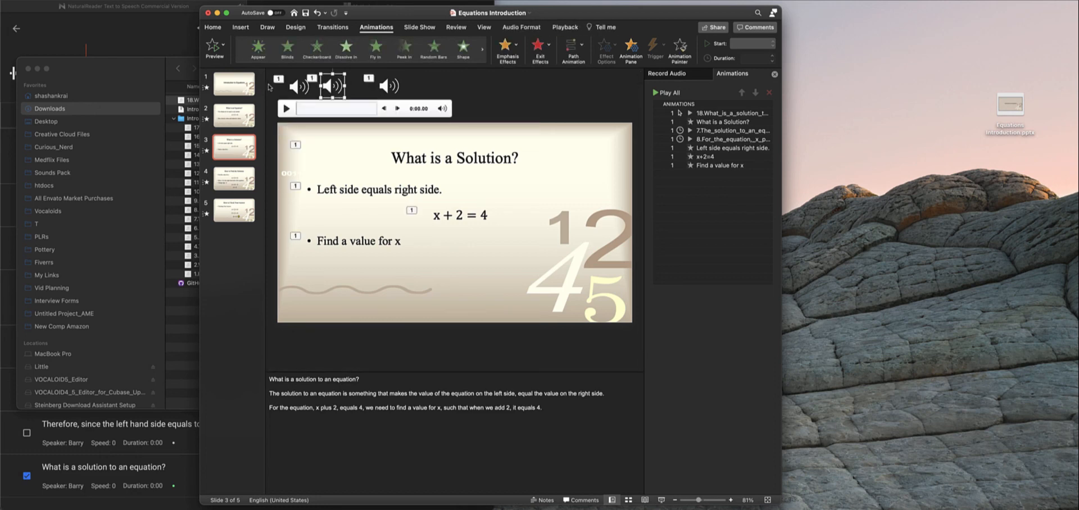
Set audio clip 18's animation on slide 3 to start With Previous.
left_click(713, 114)
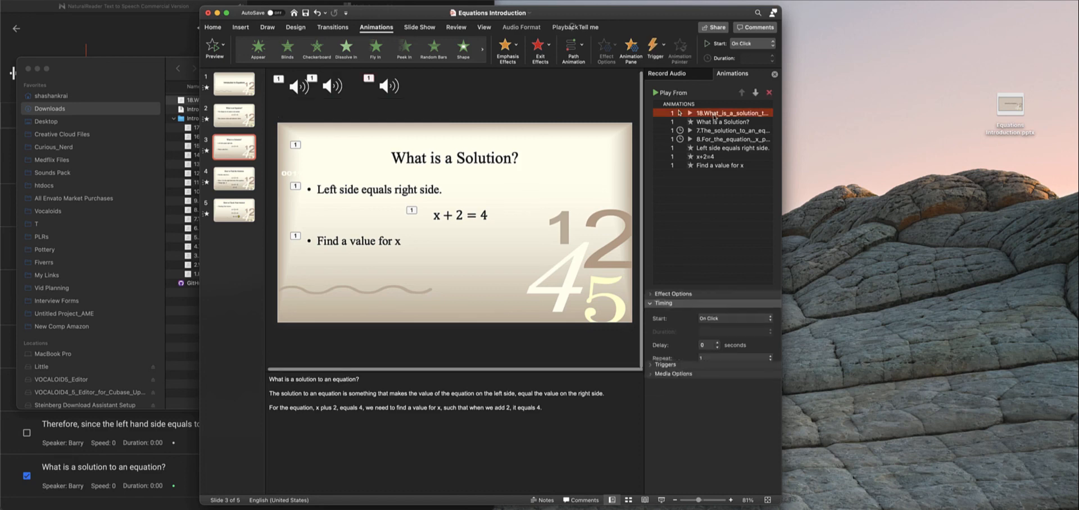
left_click(725, 325)
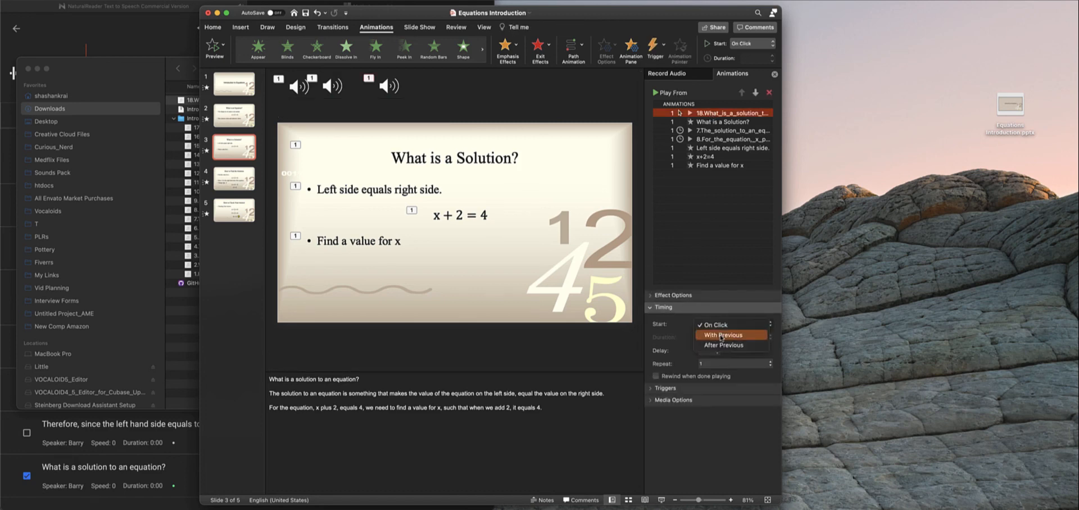
left_click(722, 336)
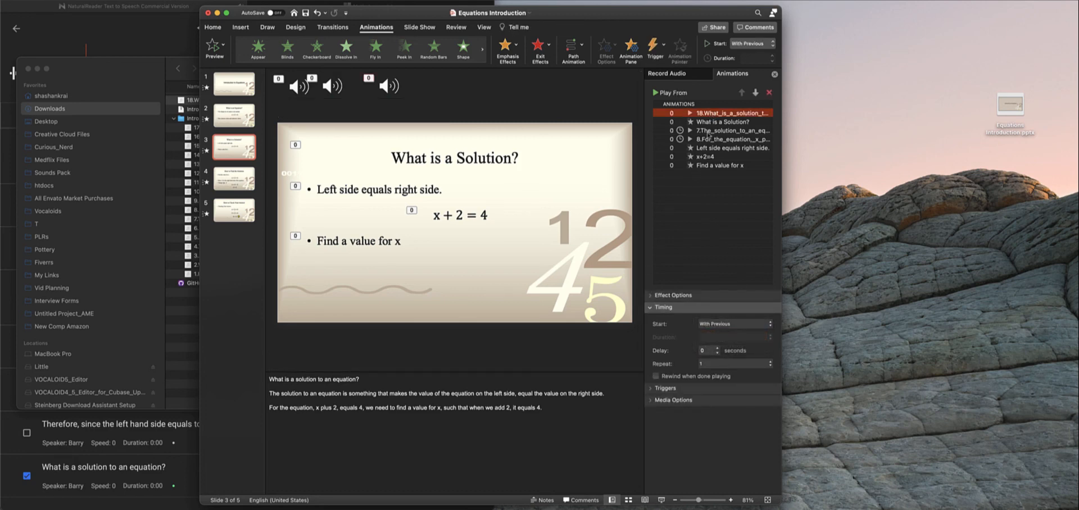
Move the "Left side equals right side." animation between audio clips 7 and 8 in slide 3's animation order.
left_click(699, 141)
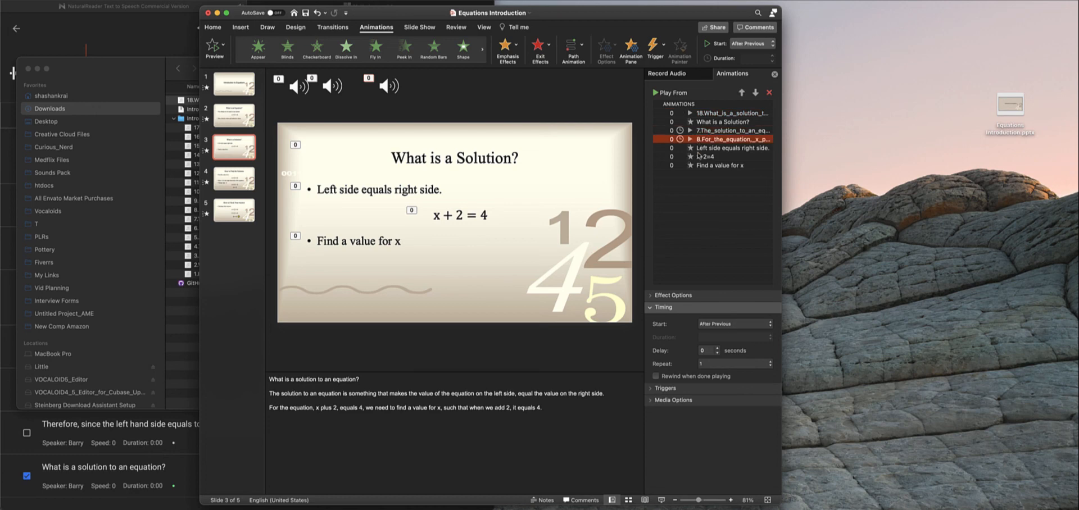
left_click(731, 131)
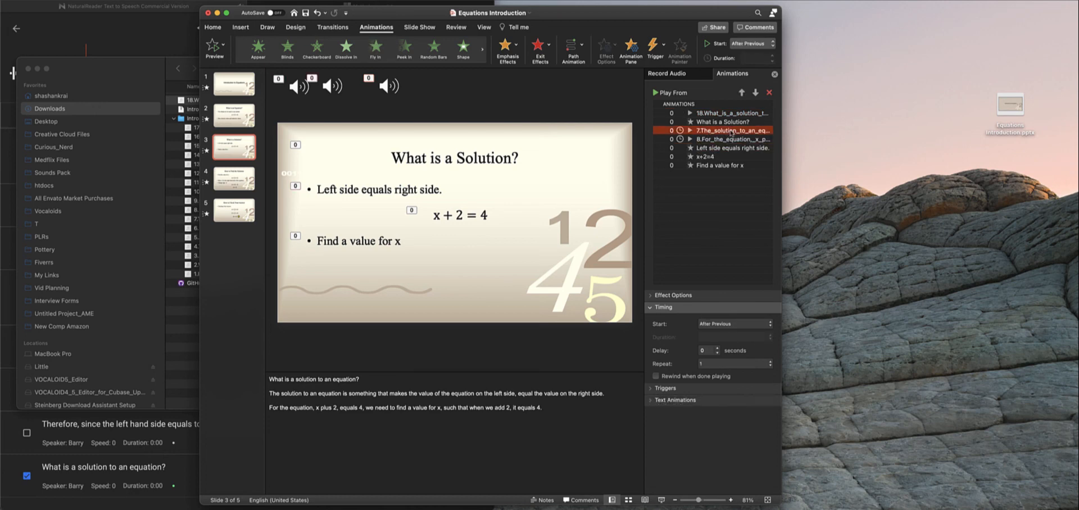
left_click(726, 148)
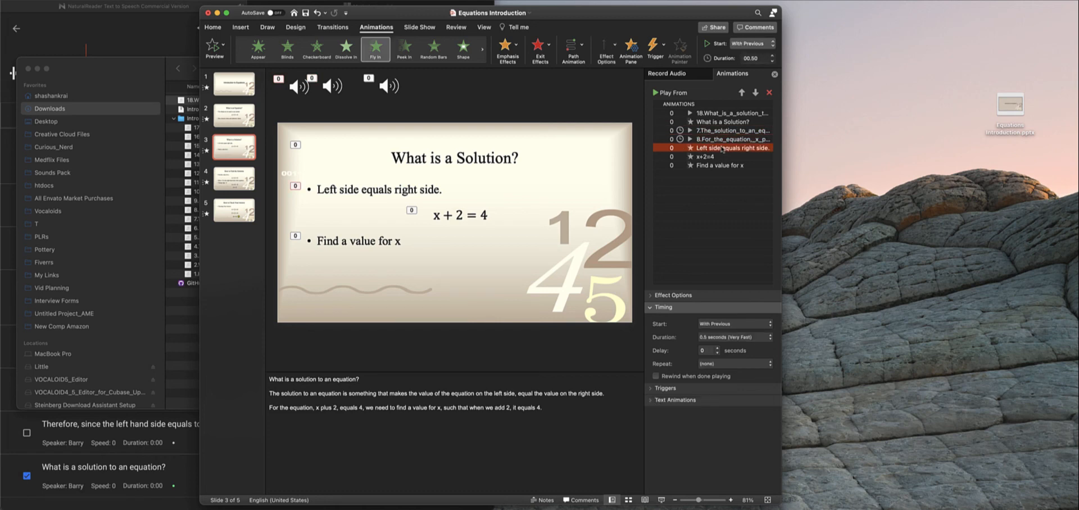
left_click_drag(722, 151, 724, 137)
left_click(718, 148)
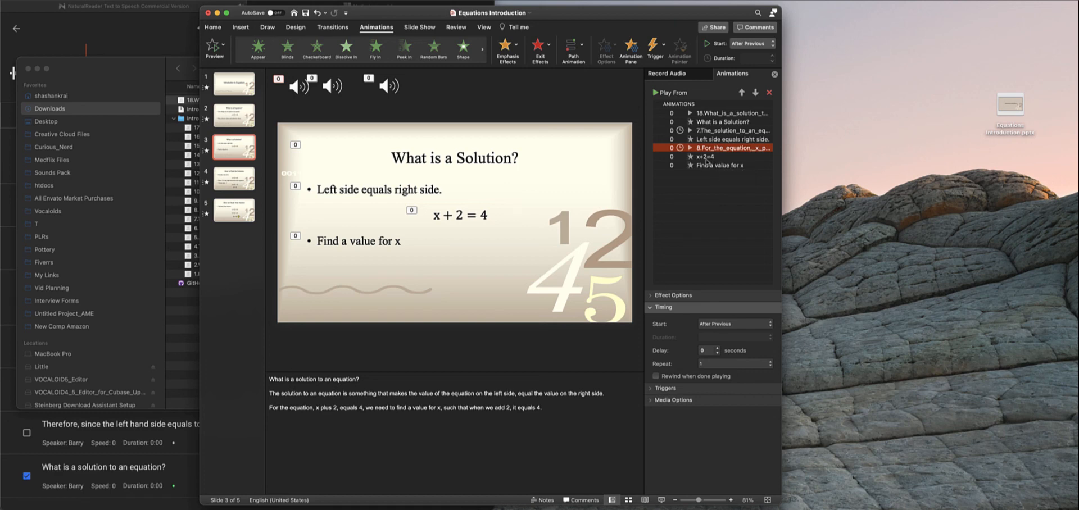
Check slide 3's remaining animation order against its narration notes and preview the slide in a slide show.
left_click(707, 157)
left_click(709, 149)
left_click(711, 157)
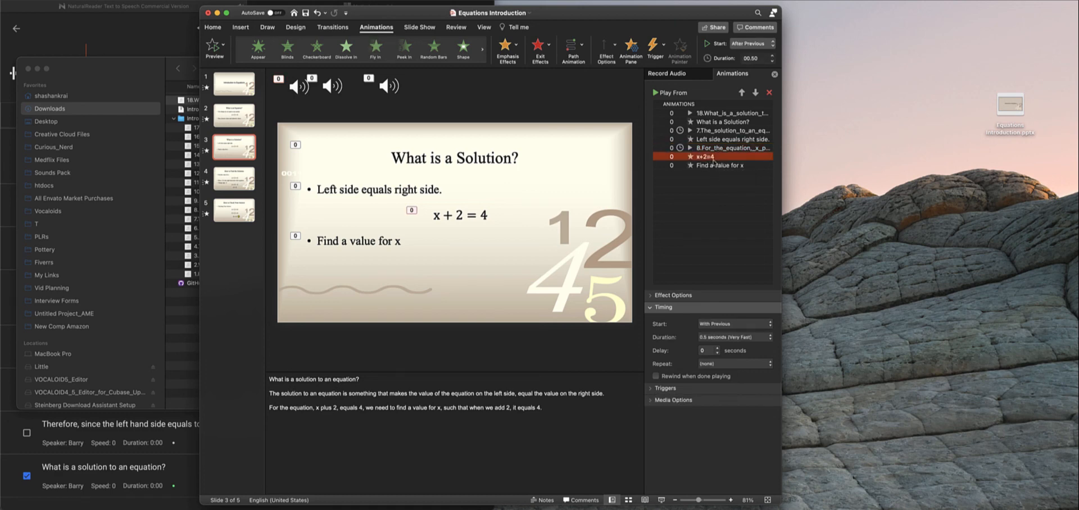
left_click(715, 166)
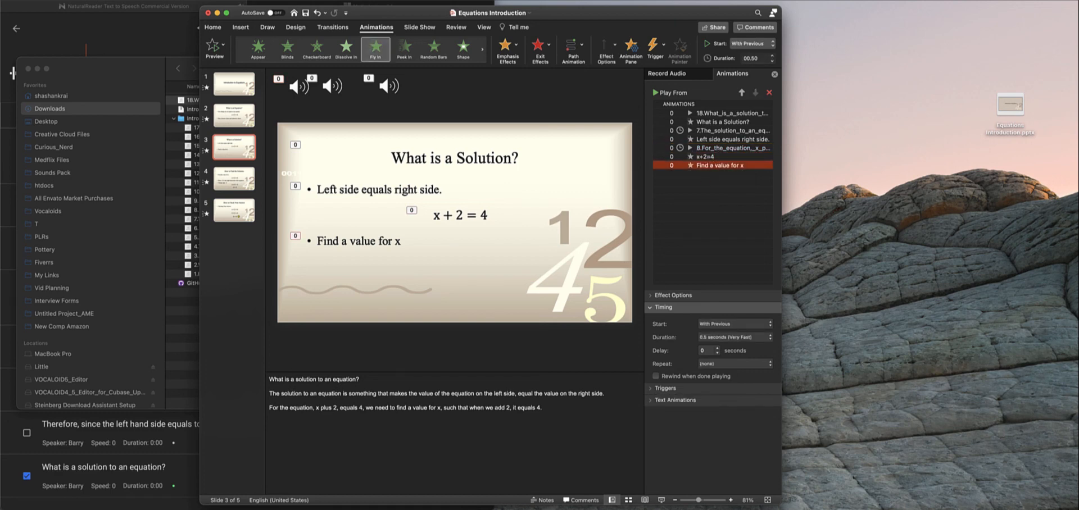
left_click(582, 419)
triple_click(580, 409)
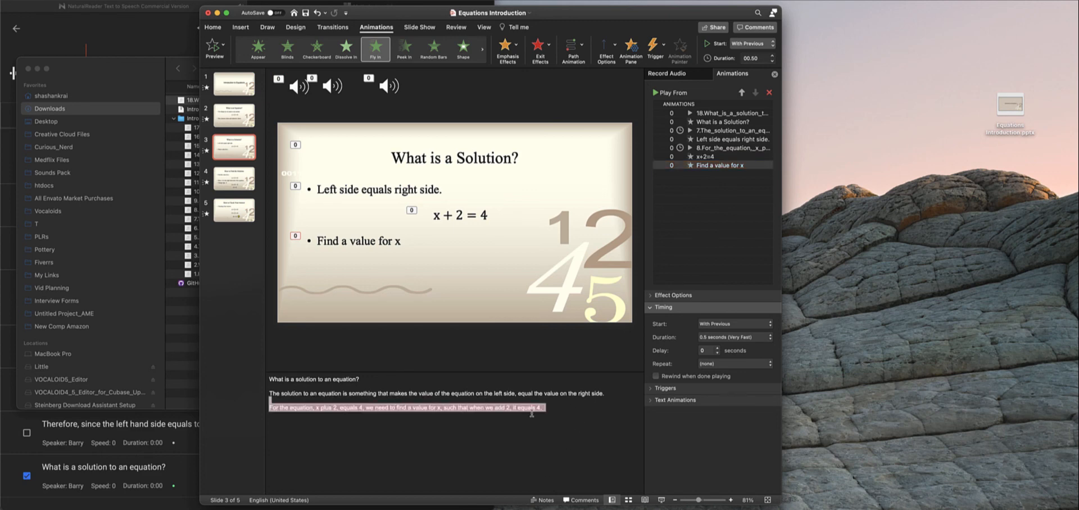
left_click(622, 488)
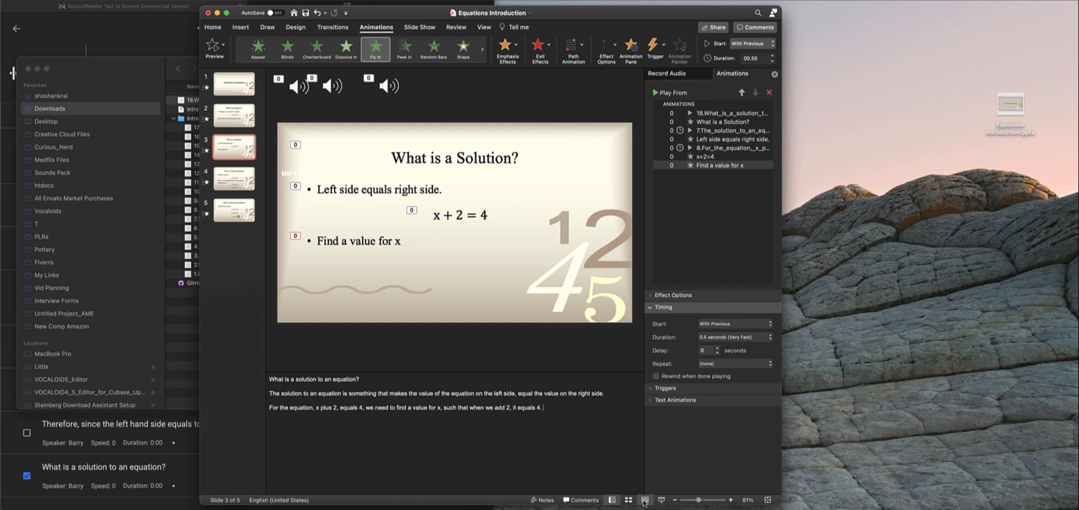
left_click(645, 500)
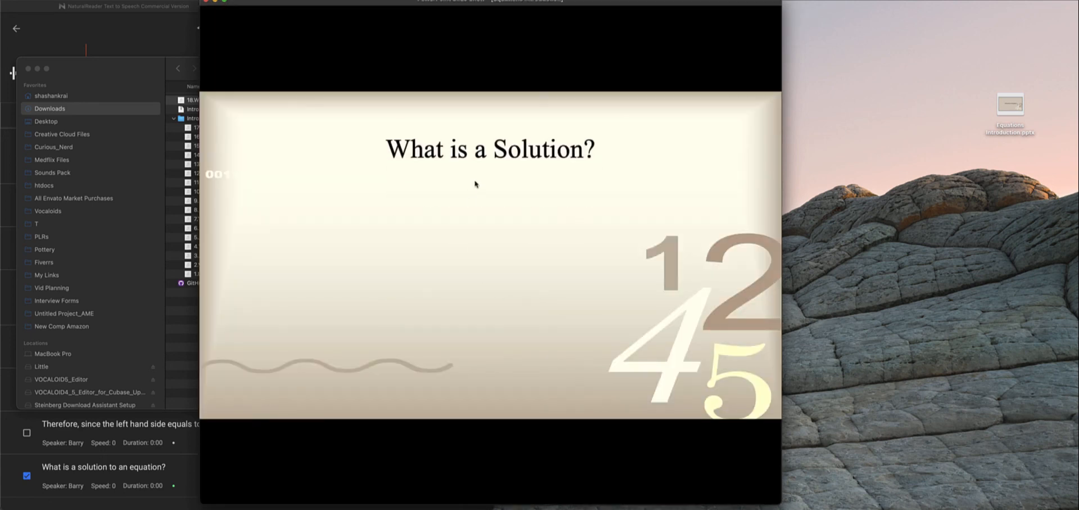
left_click(614, 161)
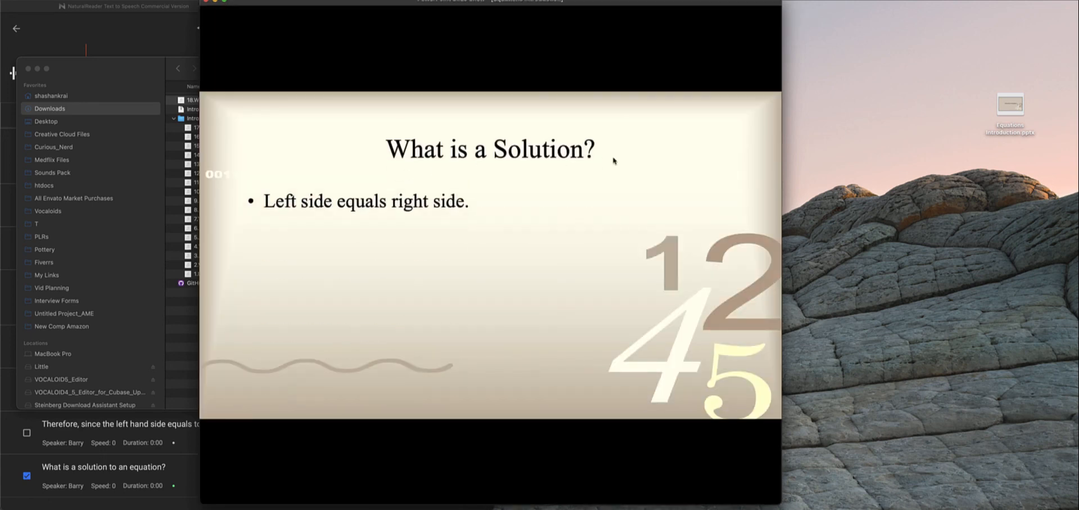
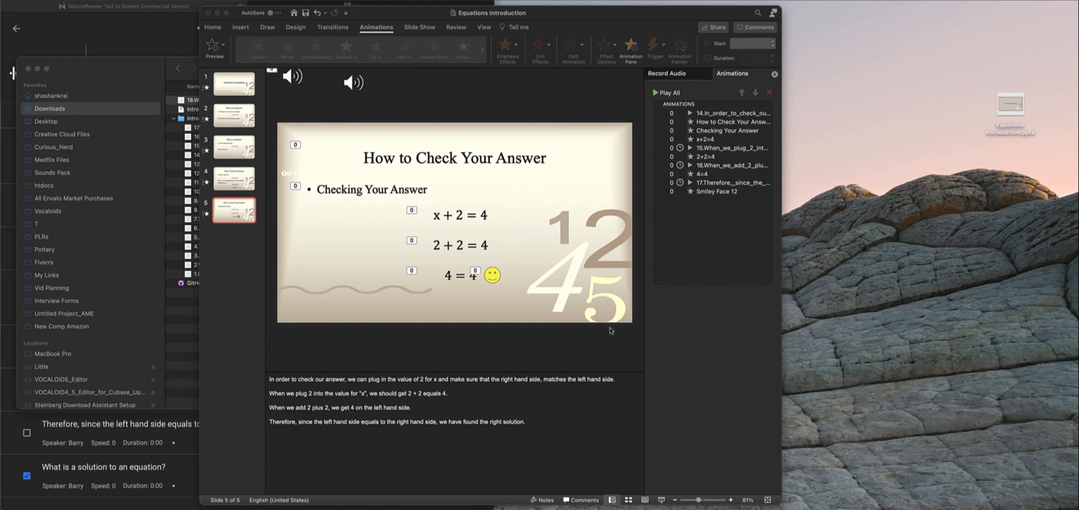
Permanently erase all items in the Finder's Trash, including the earlier exported videos.
left_click(699, 89)
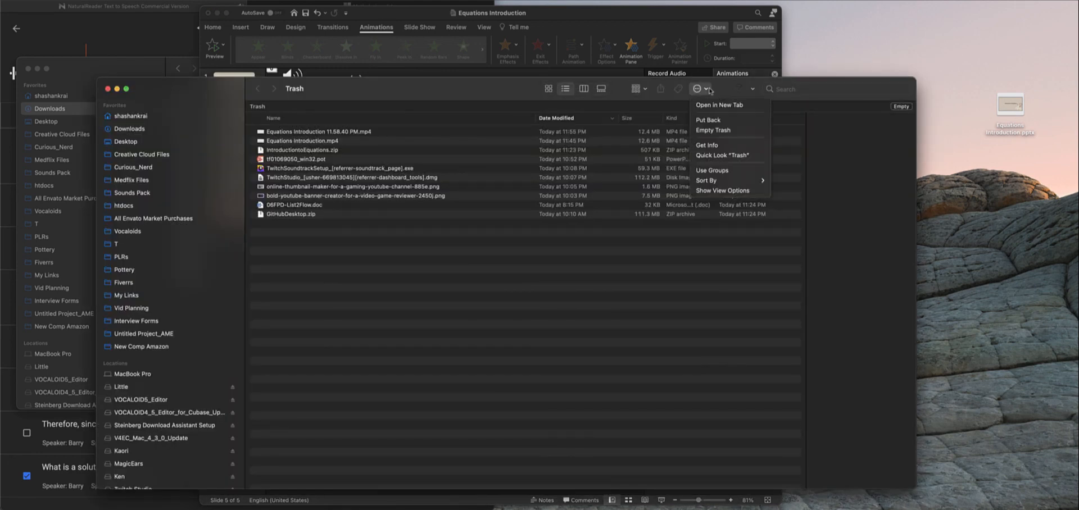
left_click(722, 132)
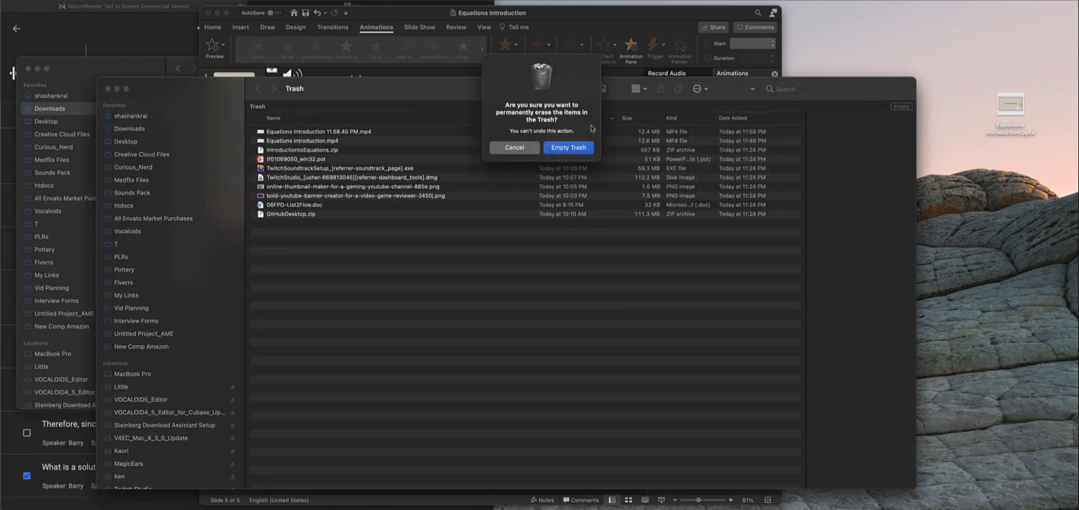
left_click(569, 148)
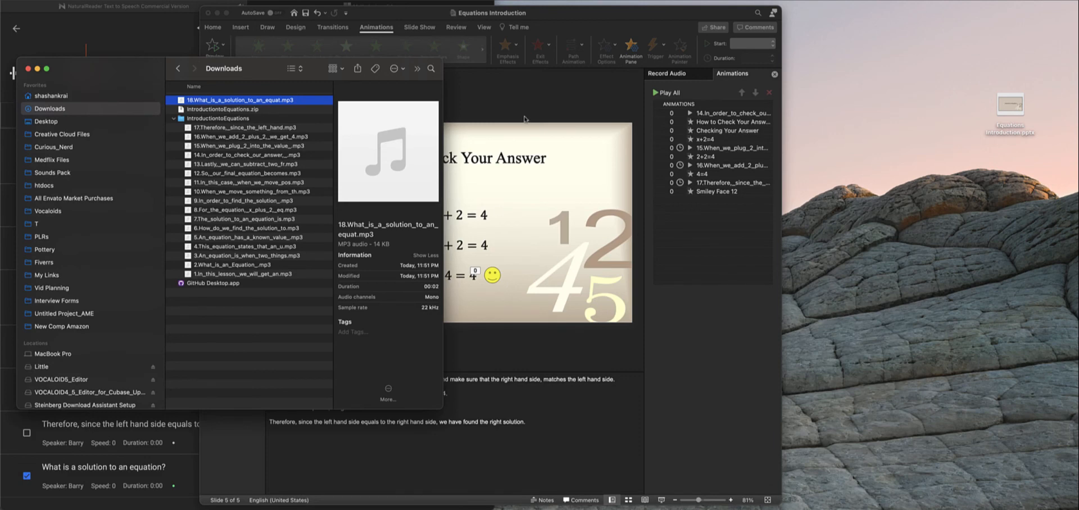
Export the PowerPoint presentation to the Desktop as Equations Introduction.mp4, in MP4 format at Presentation Quality.
left_click(511, 102)
left_click(30, 1)
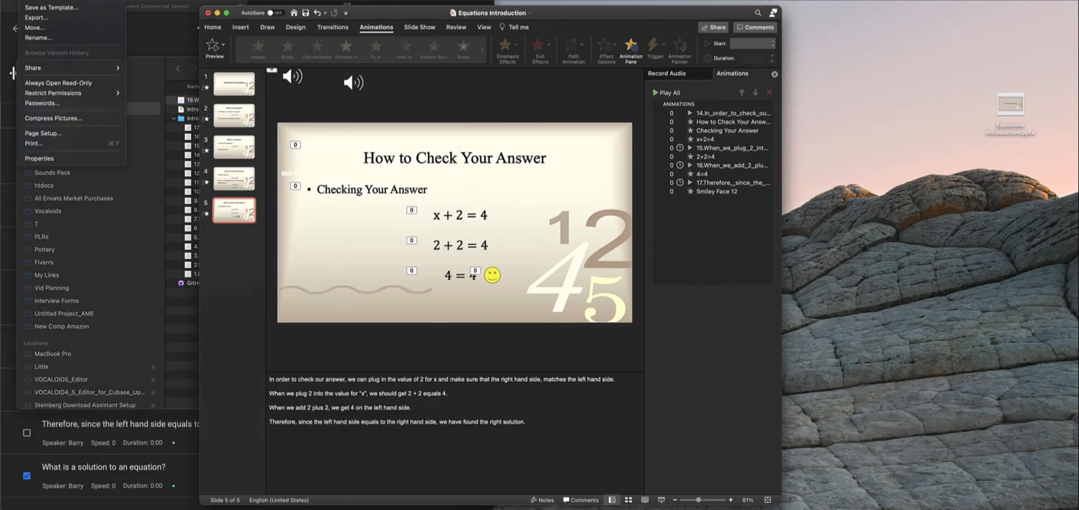
left_click(37, 18)
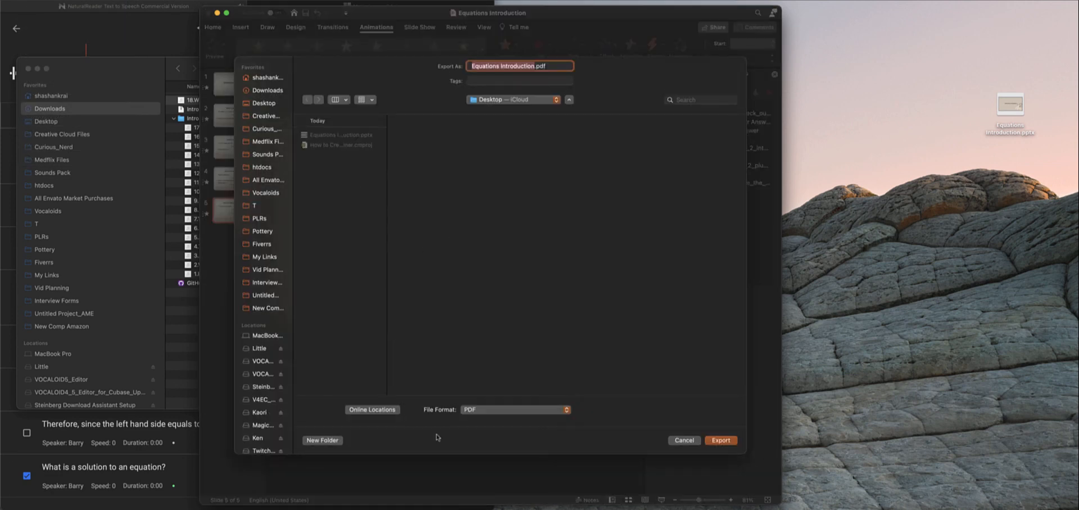
left_click(514, 409)
left_click(494, 423)
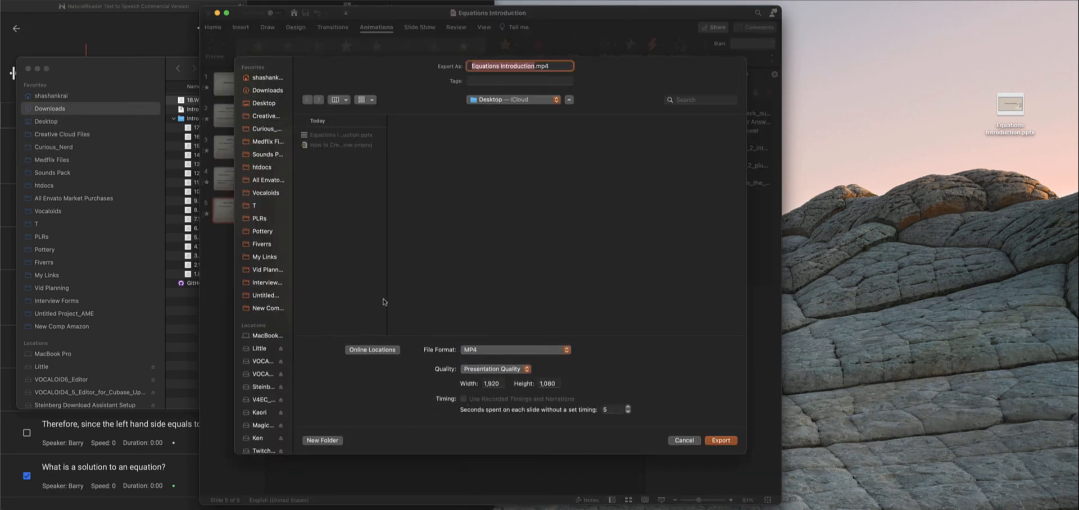
left_click(370, 262)
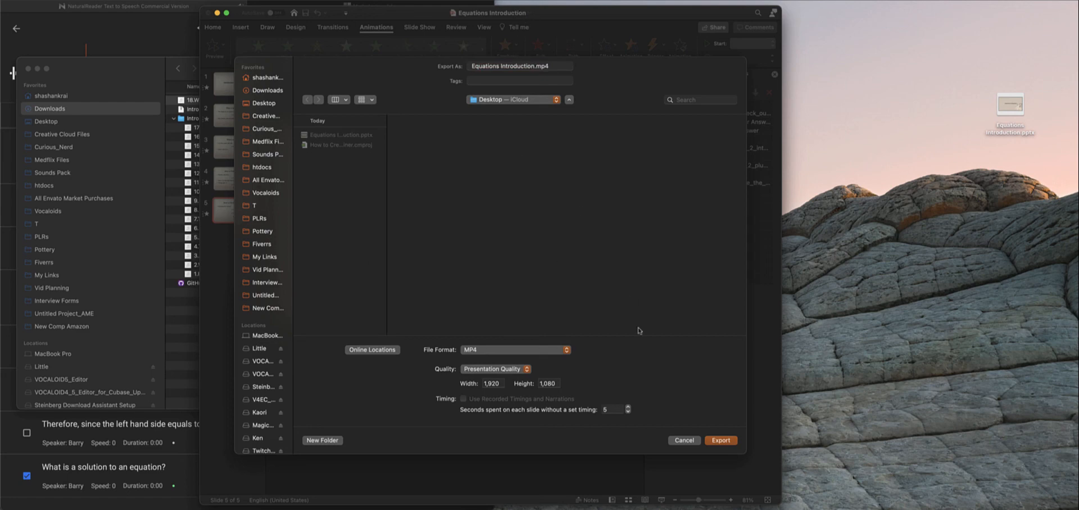
left_click(724, 440)
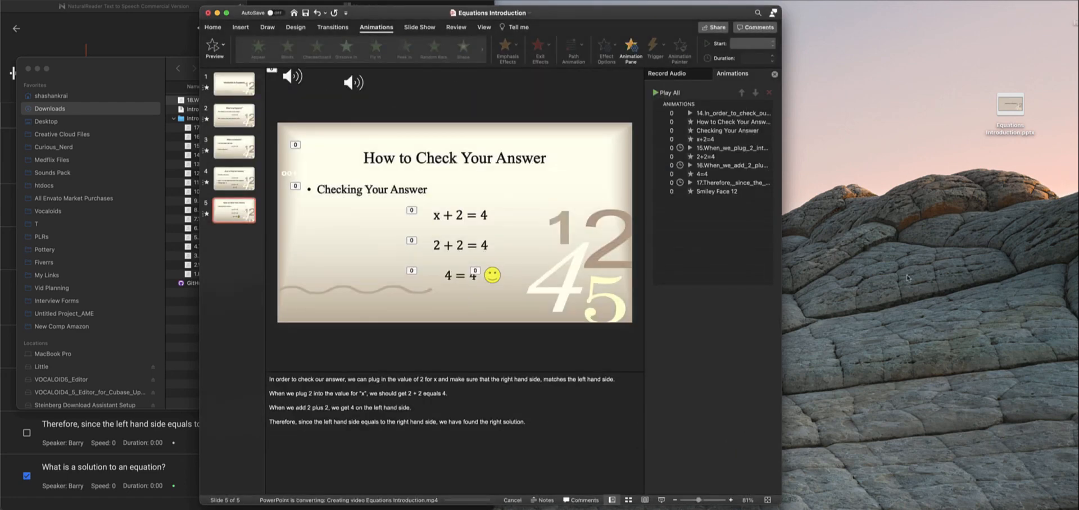
Move the exported Equations Introduction.mp4 icon to an open spot on the desktop near the presentation file.
left_click_drag(1078, 6, 920, 148)
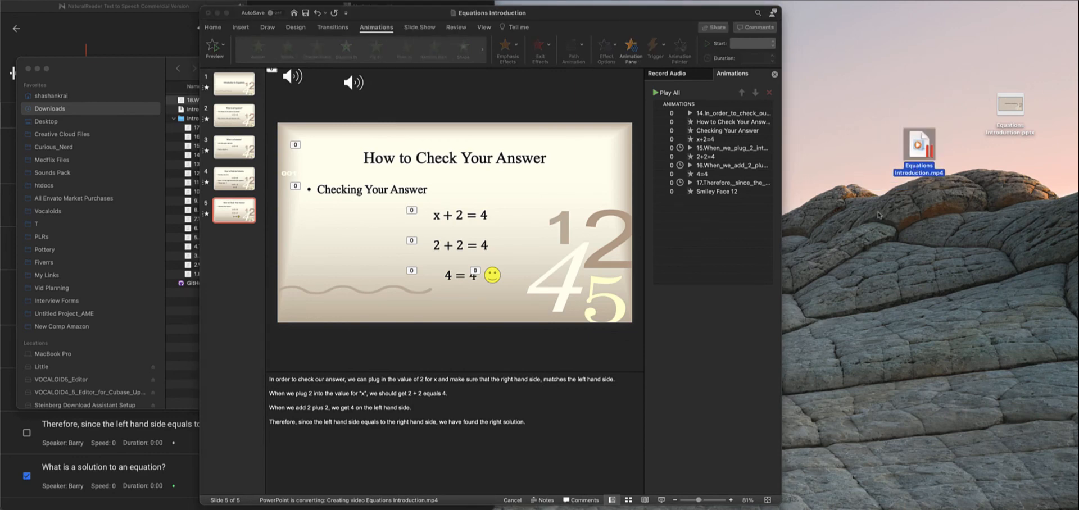
left_click(467, 356)
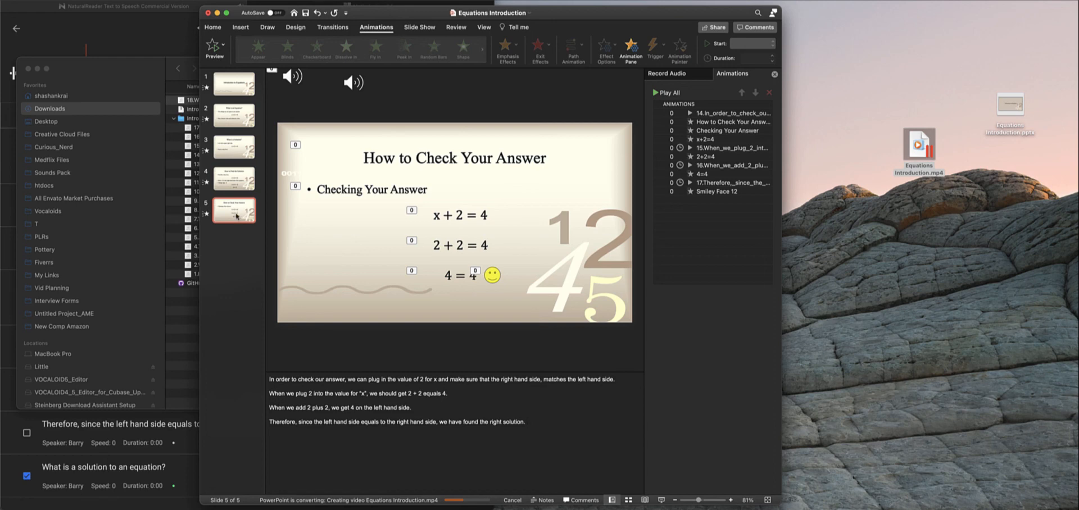
left_click(231, 192)
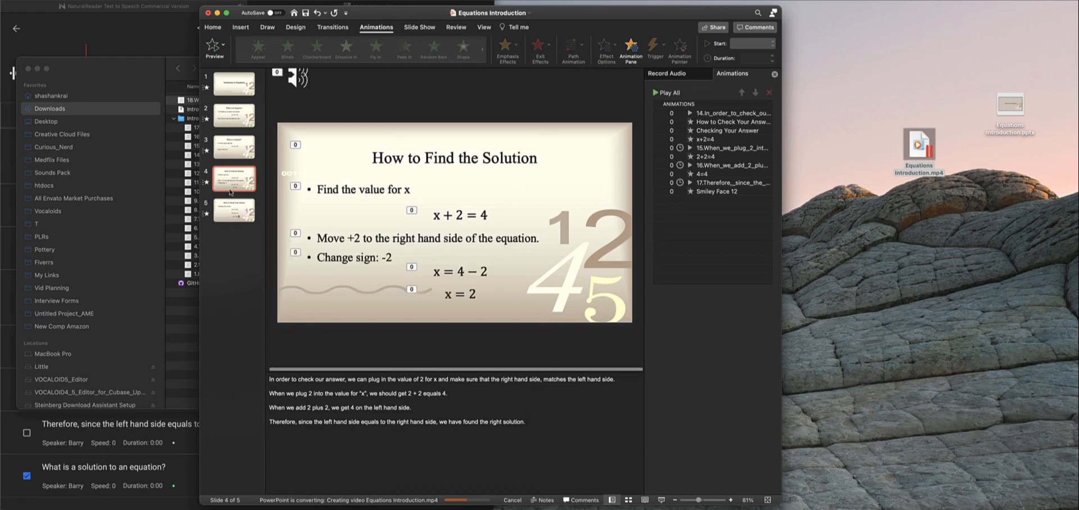
left_click(231, 219)
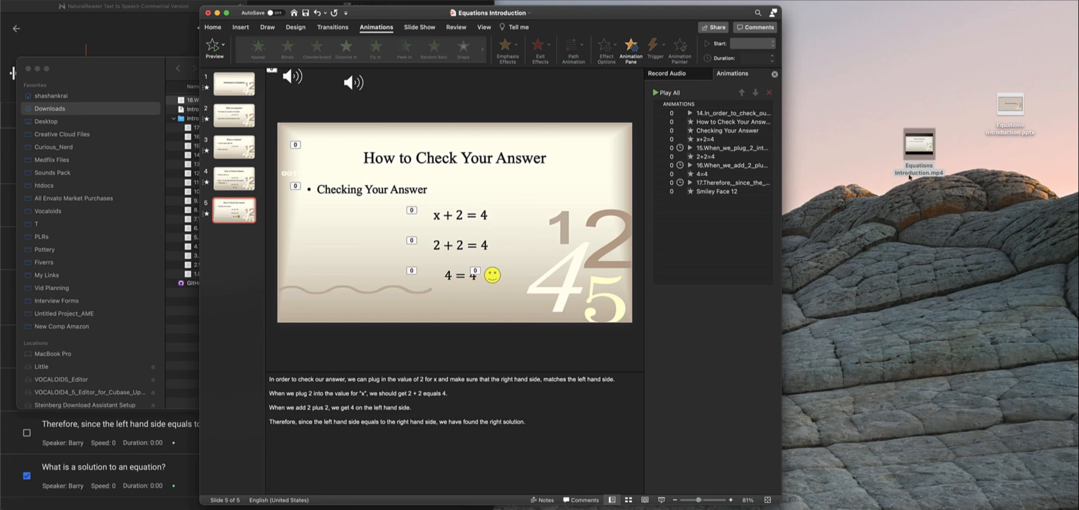
left_click_drag(910, 177, 871, 205)
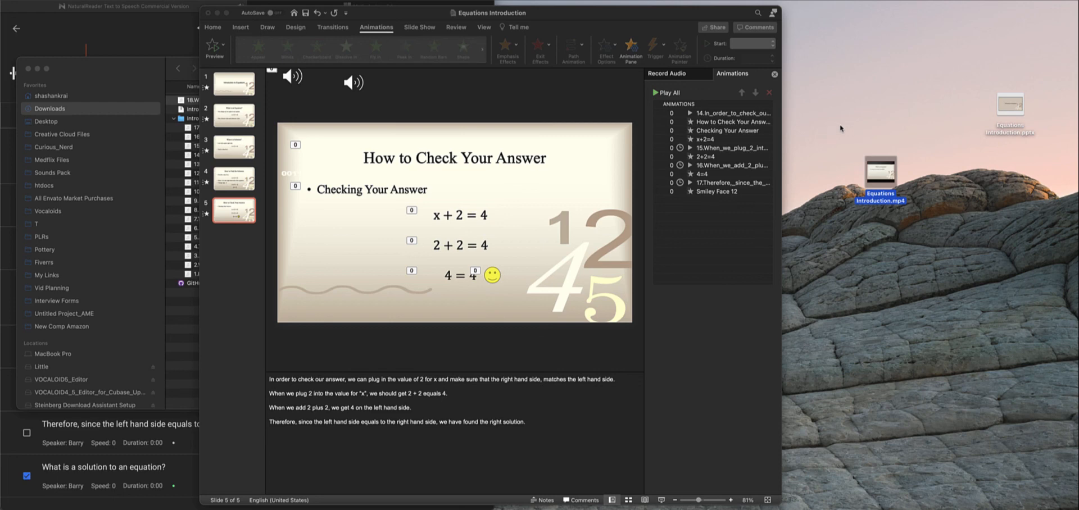
left_click_drag(834, 128, 925, 215)
left_click_drag(938, 245, 820, 110)
left_click_drag(822, 111, 929, 241)
left_click(934, 242)
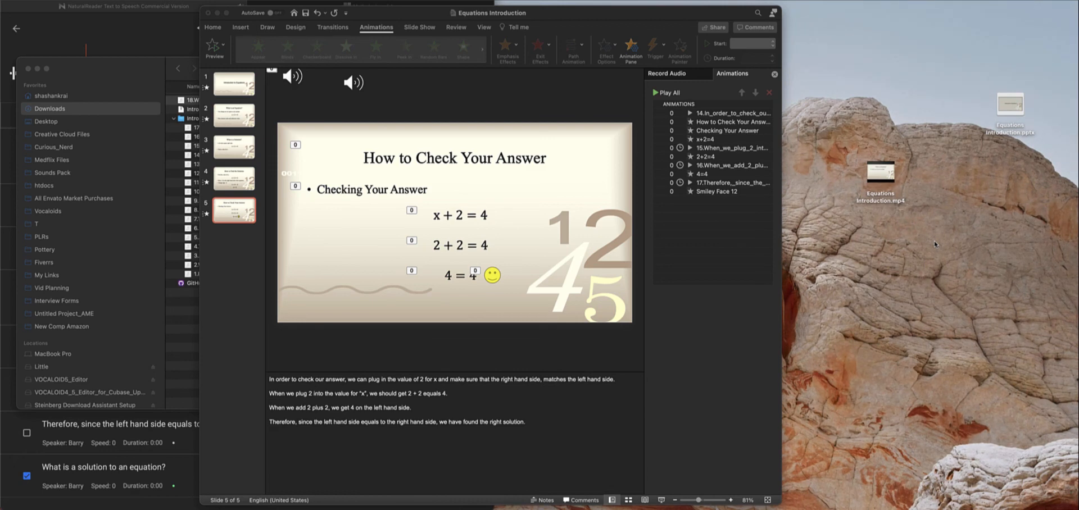
left_click(880, 190)
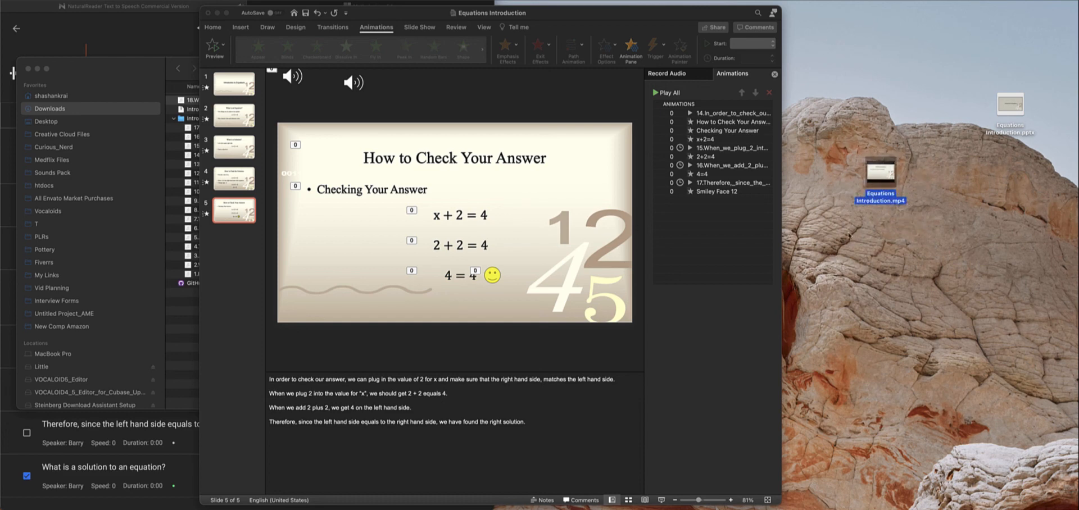
left_click(442, 281)
left_click(443, 277)
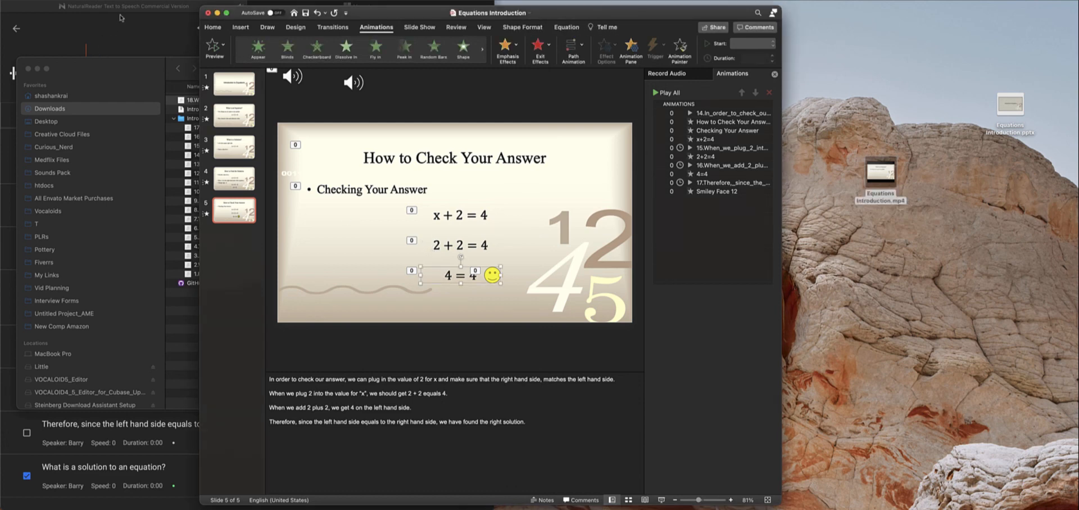
left_click(161, 17)
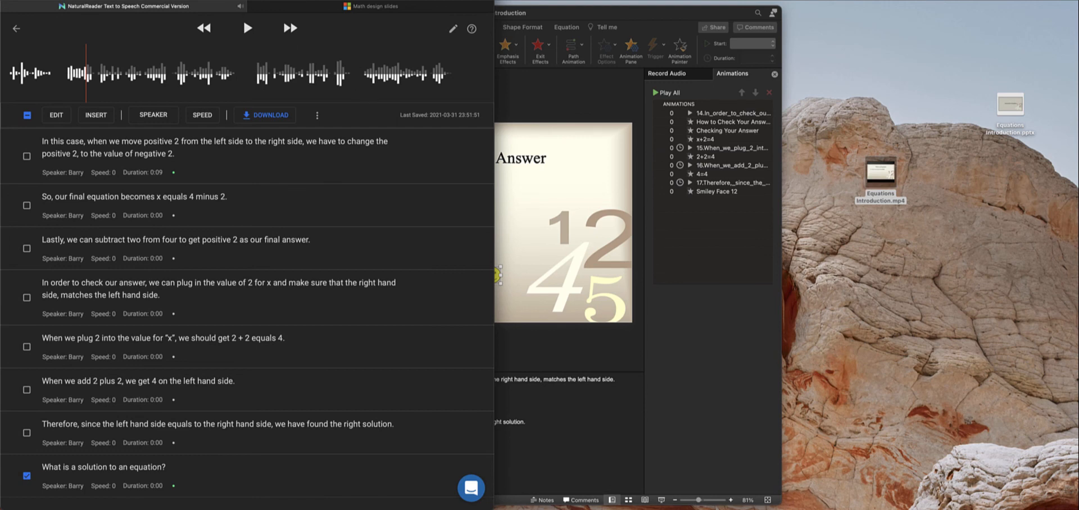
mouse_move(329, 11)
left_click(587, 84)
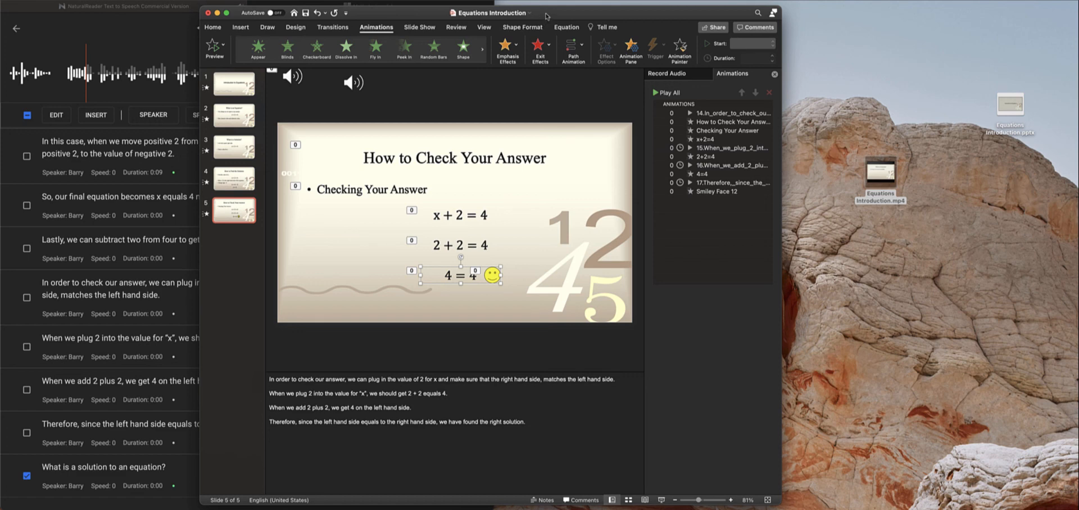
left_click_drag(548, 14, 551, 13)
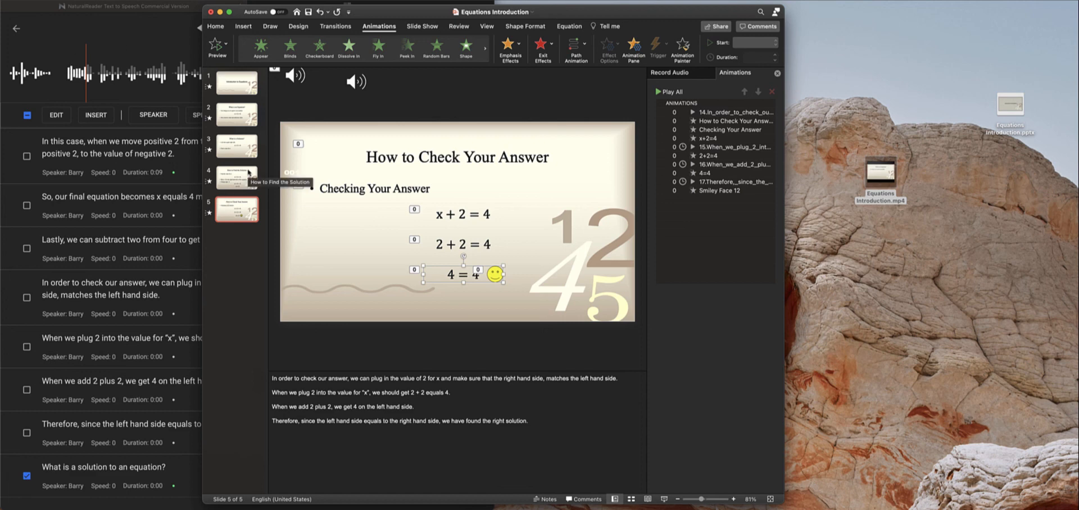
left_click(243, 115)
left_click(244, 88)
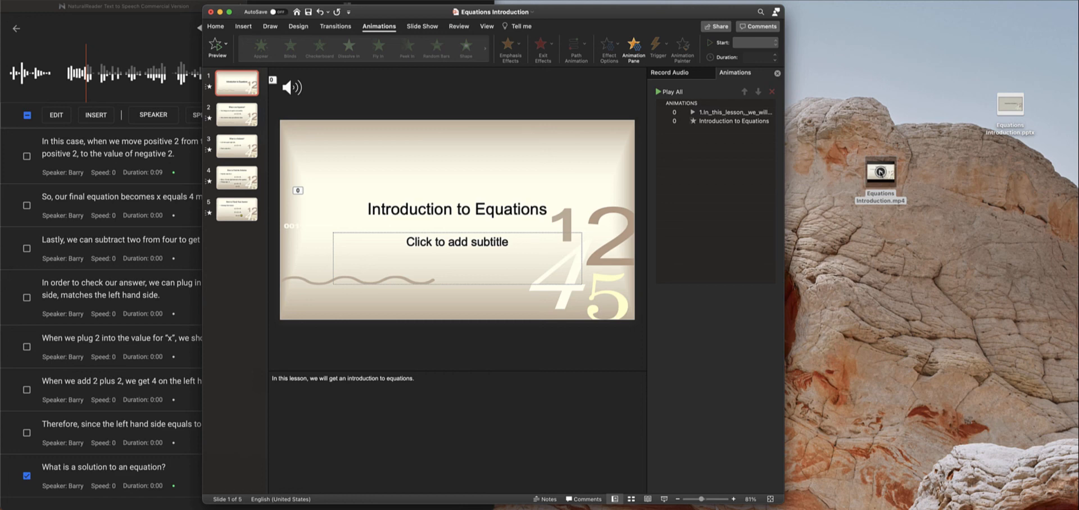
Open the exported Equations Introduction.mp4 with QuickTime Player and play it from the beginning.
left_click(881, 172)
right_click(884, 175)
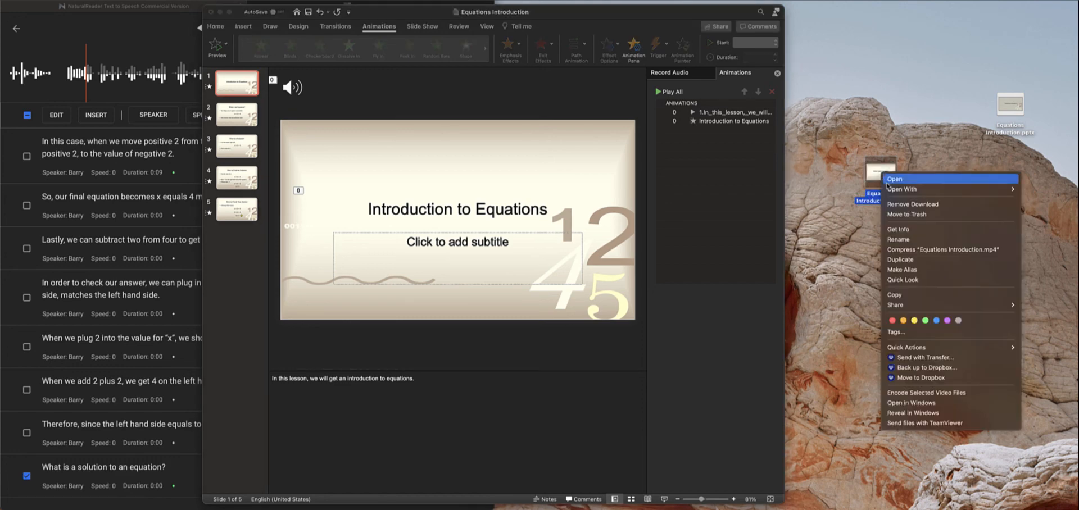
mouse_move(908, 191)
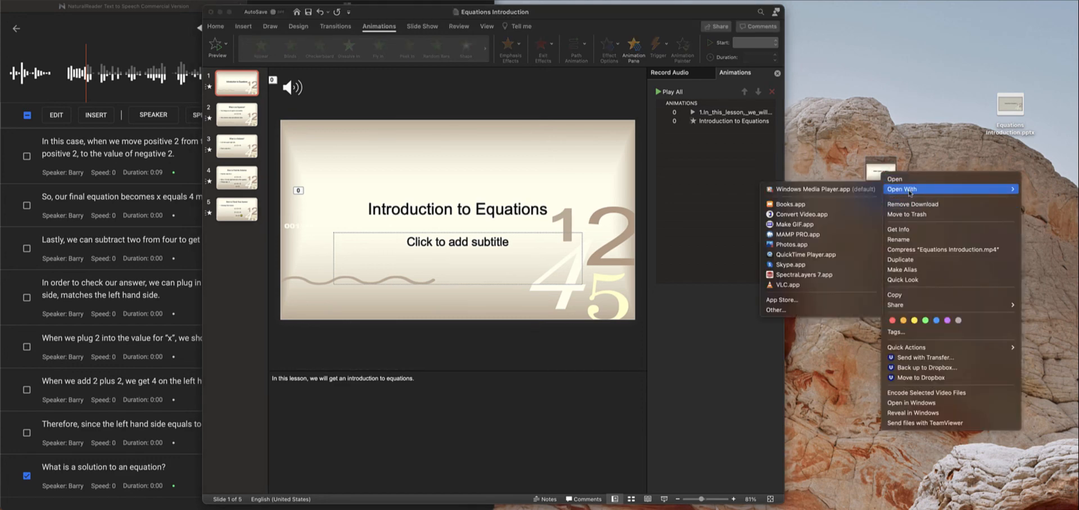
left_click(806, 255)
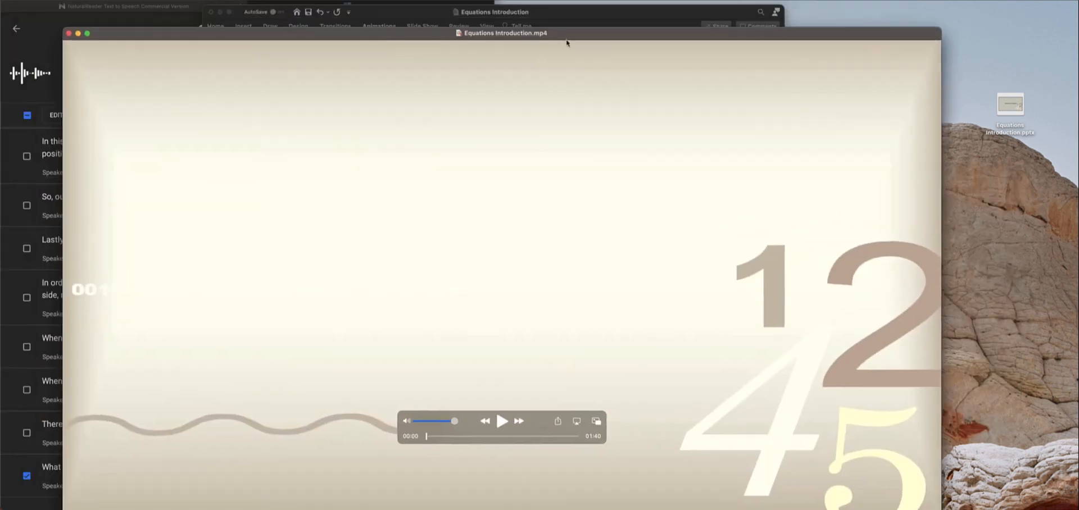
left_click_drag(567, 43, 551, 25)
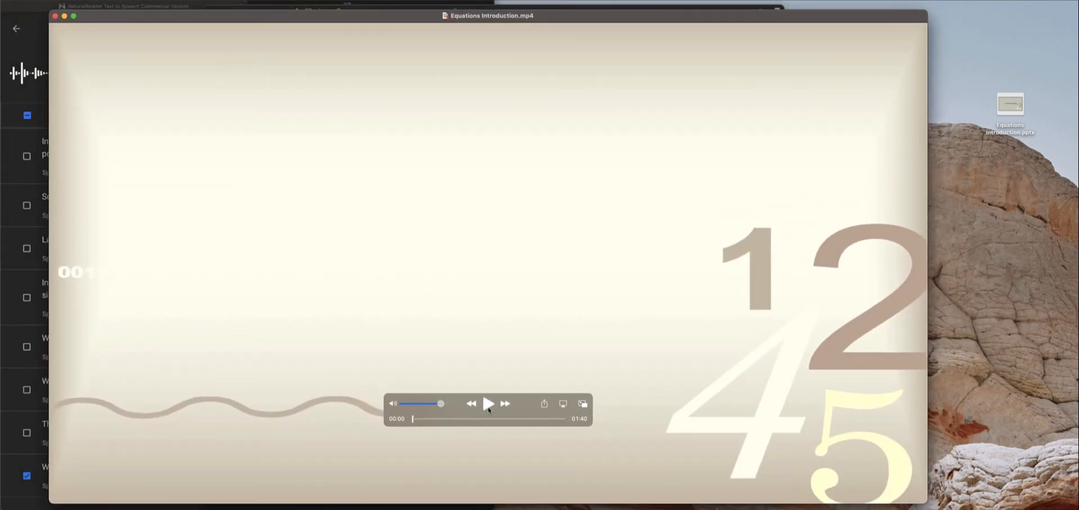
left_click(489, 404)
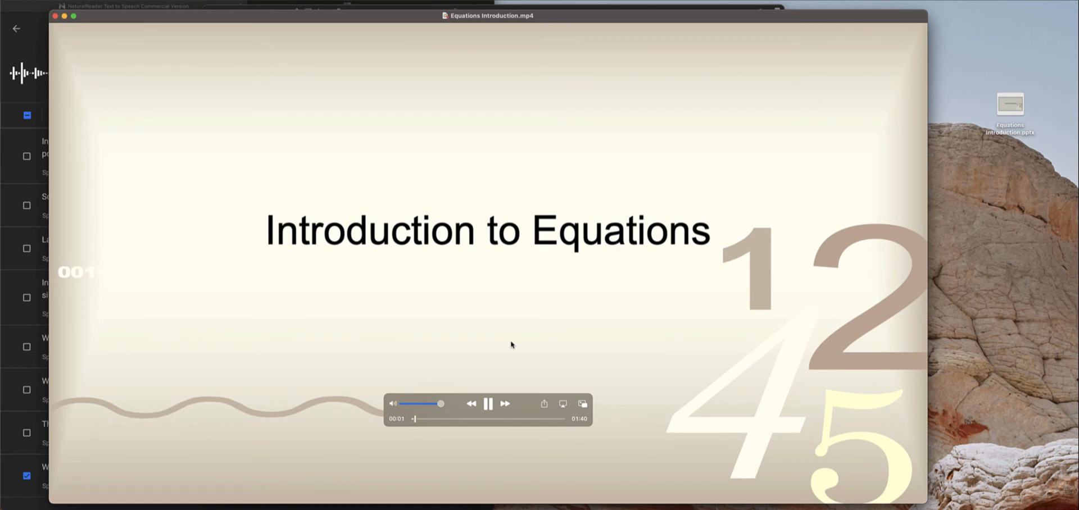